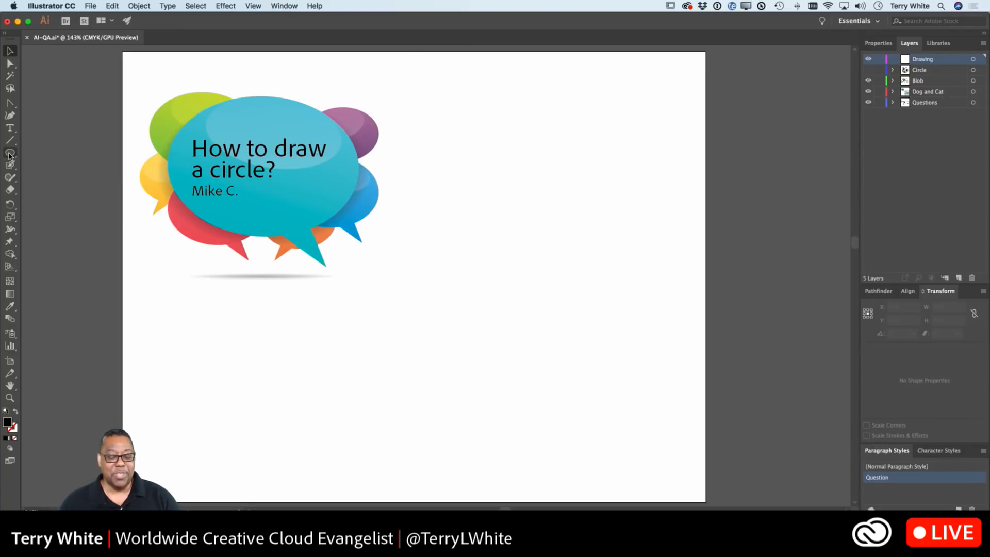
# Draw an ellipse about 1.52 by 2.1 in and a circle about 2.15 in across beside the speech bubbles, deleting each one
pyautogui.click(9, 154)
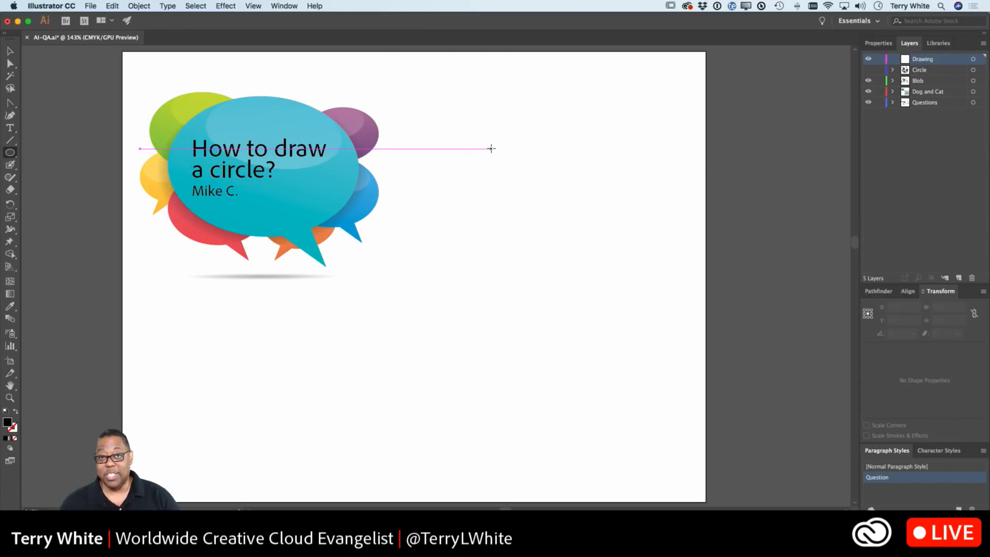
pyautogui.moveTo(492, 148); pyautogui.dragTo(573, 260)
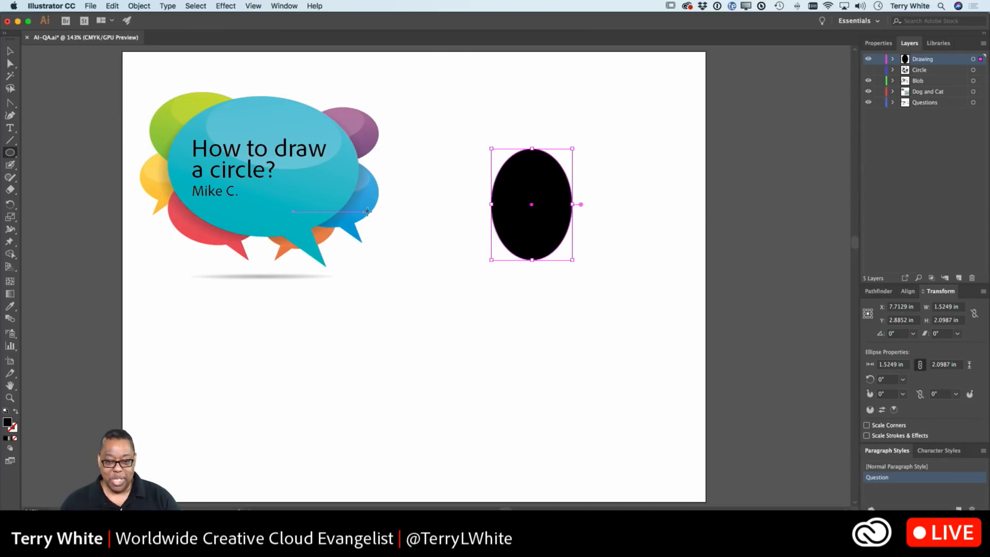
pyautogui.press('Delete')
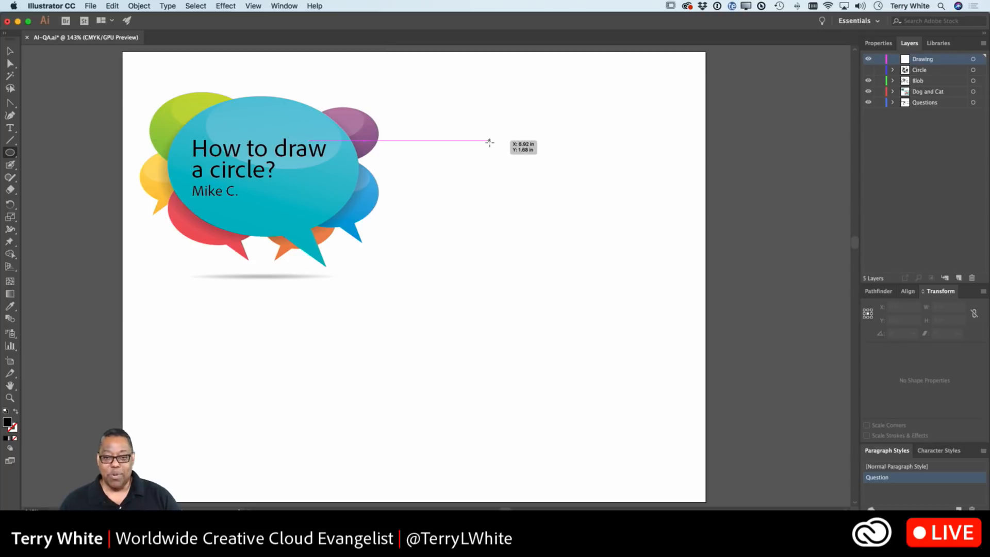
pyautogui.moveTo(491, 141); pyautogui.dragTo(605, 254)
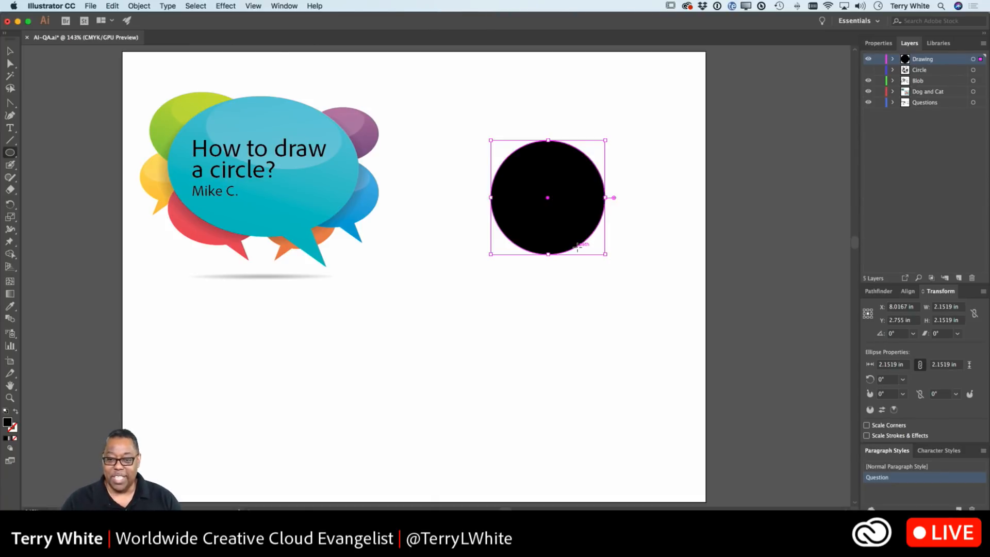
pyautogui.press('Delete')
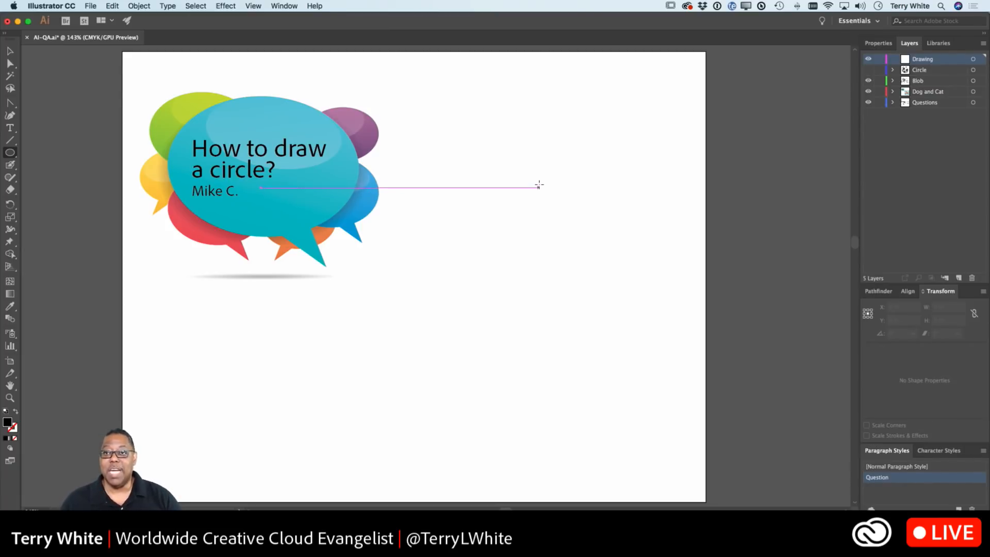
# Create a circle with an exact width and height of 3 in using the Ellipse tool, and delete it
pyautogui.click(538, 178)
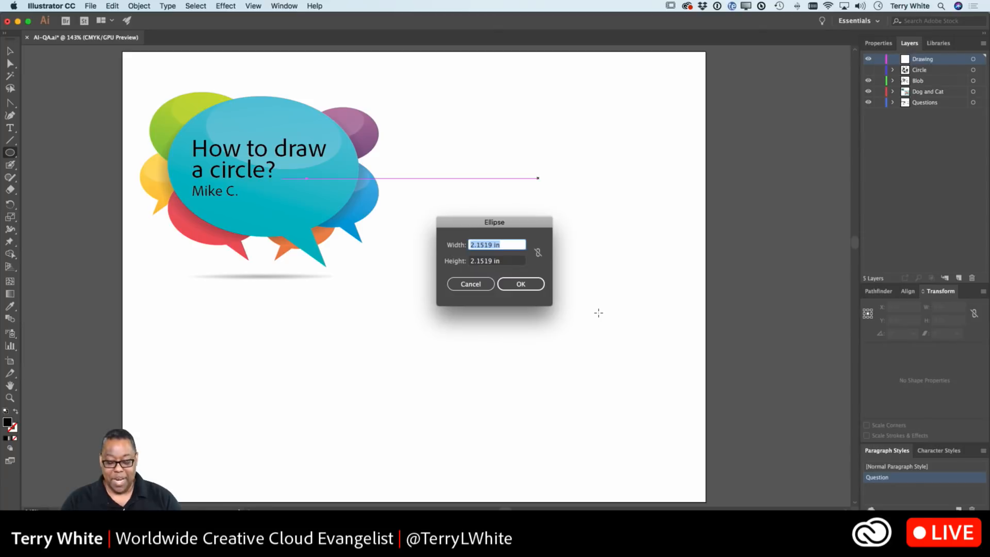
pyautogui.write('3')
pyautogui.press('Tab')
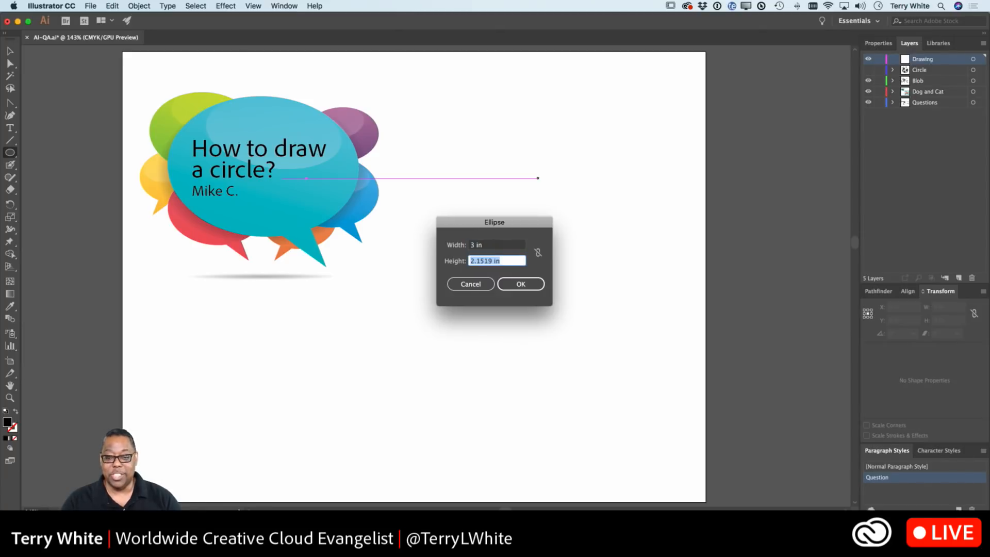
pyautogui.write('3')
pyautogui.press('Tab')
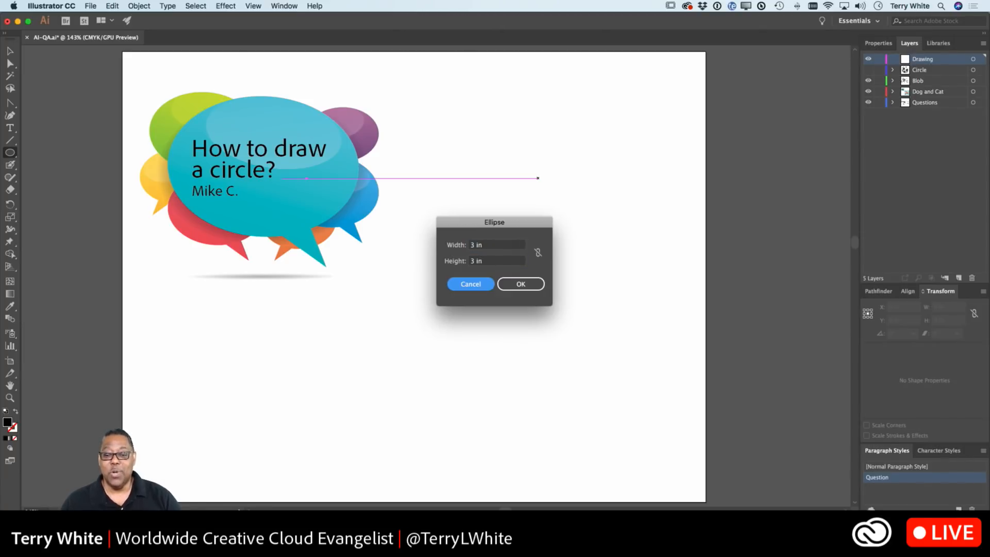
pyautogui.click(520, 285)
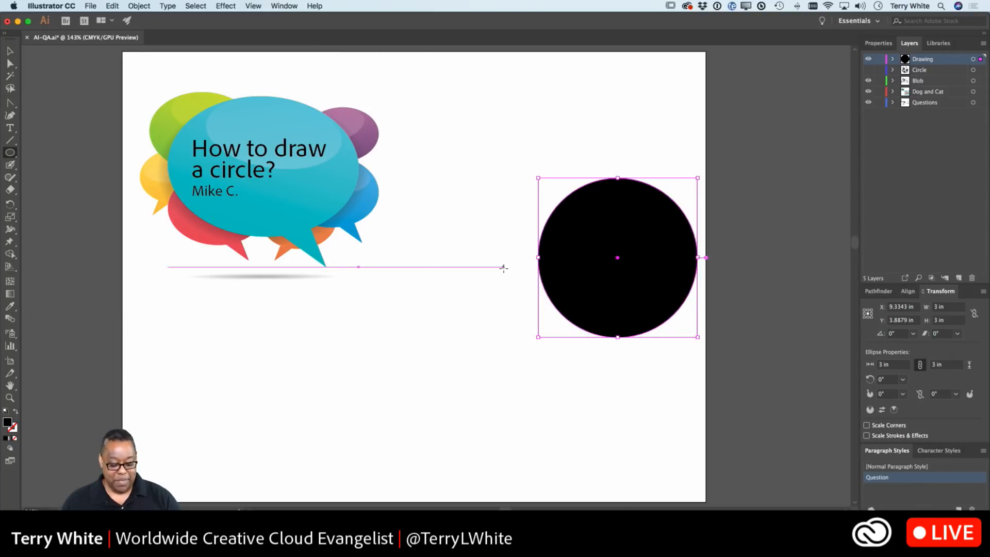
pyautogui.press('Delete')
# Create an ellipse 3 in wide and 2 in high beside the speech bubbles, and delete it
pyautogui.click(504, 161)
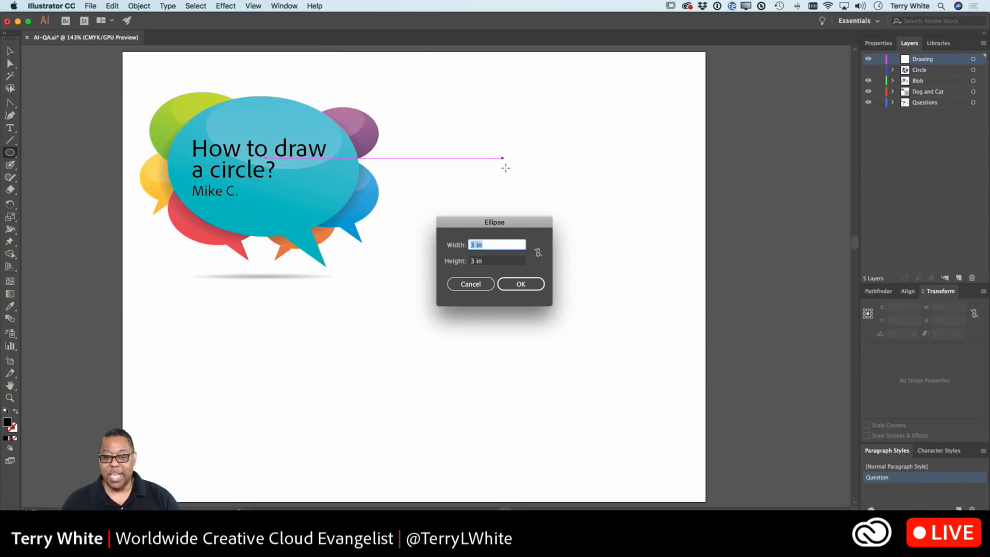
pyautogui.press('Tab')
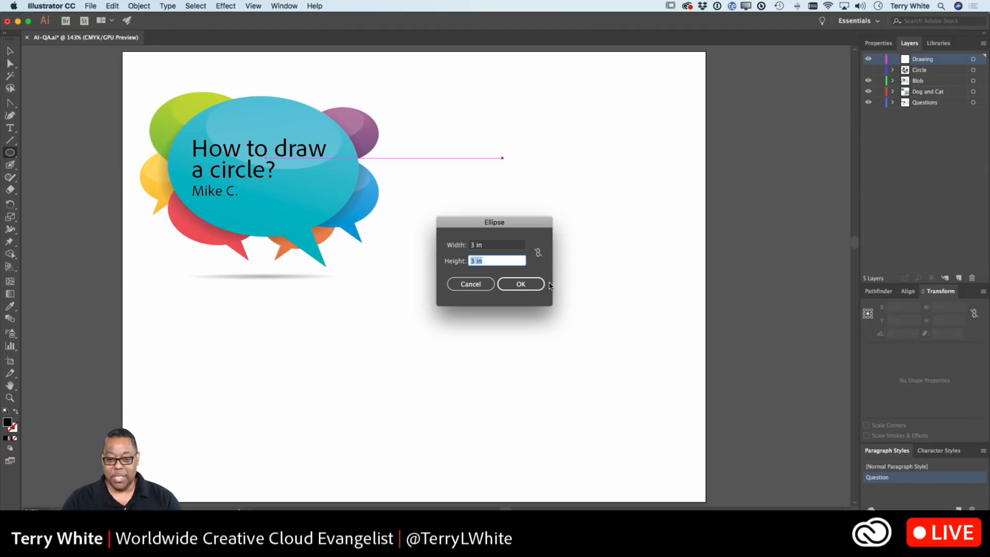
pyautogui.write('2')
pyautogui.press('Return')
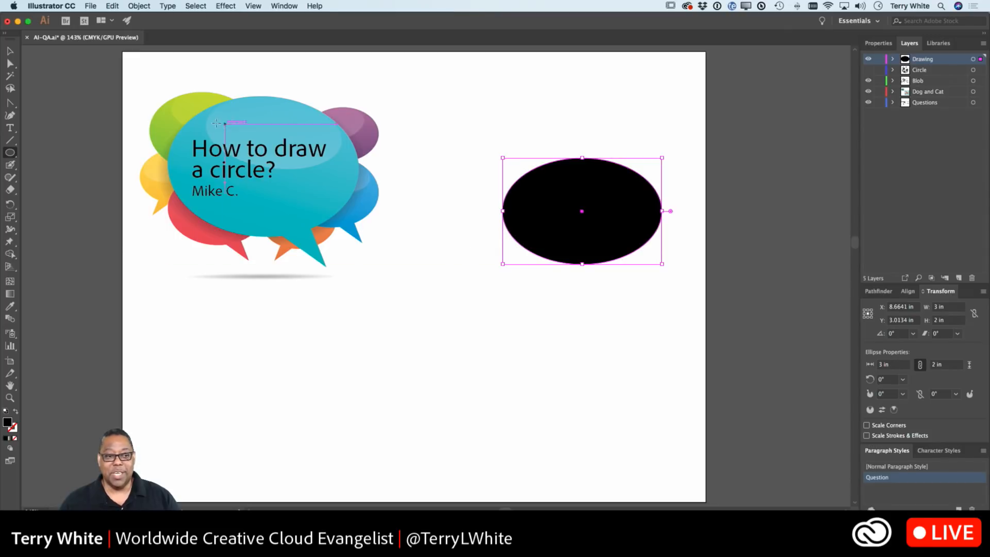
pyautogui.click(9, 51)
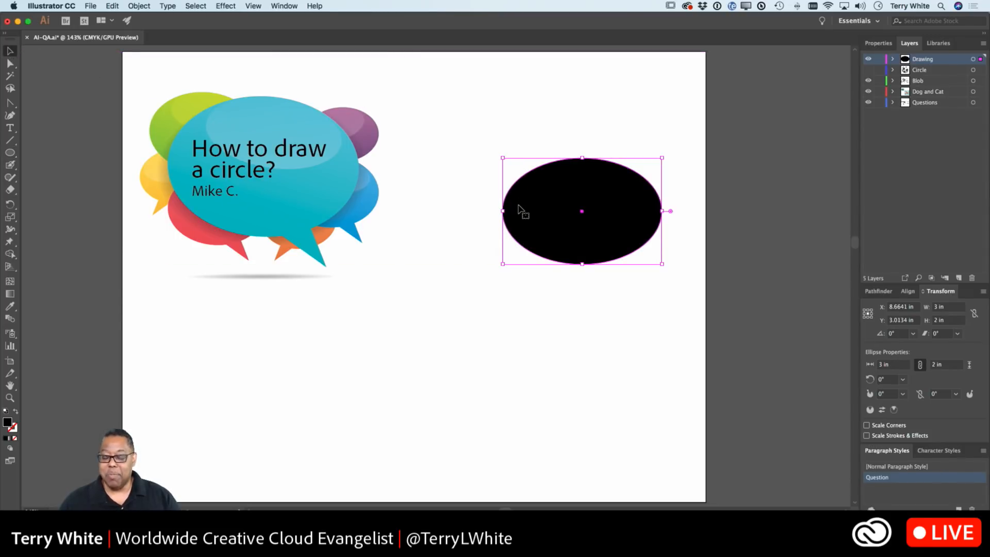
pyautogui.press('Delete')
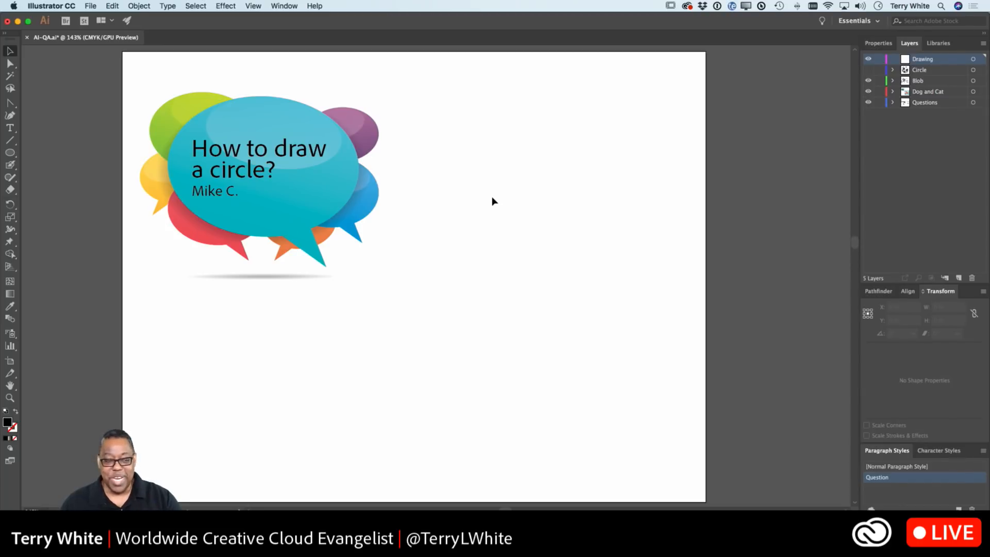
# Sketch a circle, a square, a triangle and a second smaller circle on the artboard with the Shaper tool
pyautogui.click(7, 179)
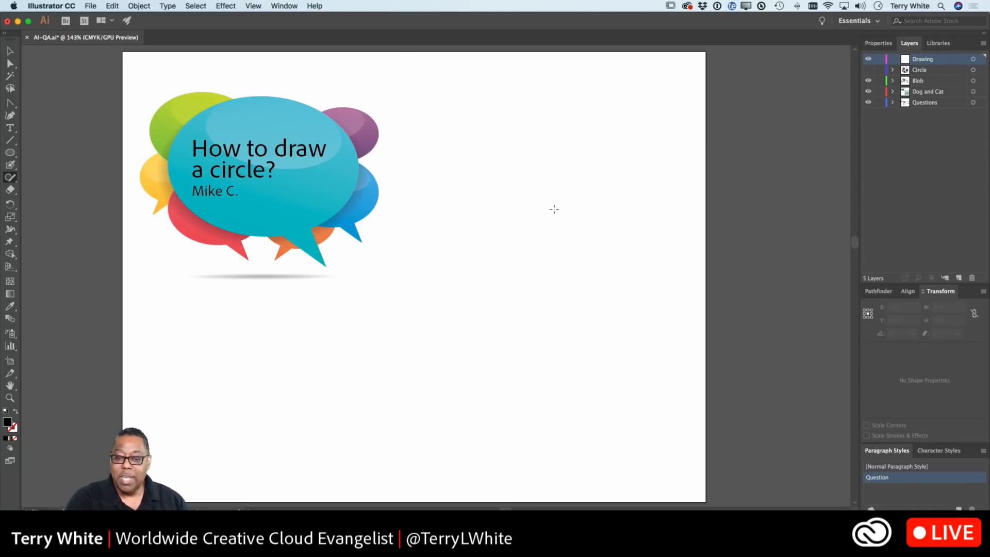
pyautogui.moveTo(549, 203)
pyautogui.mouseDown()
pyautogui.moveTo(464, 223)
pyautogui.moveTo(476, 279)
pyautogui.moveTo(545, 284)
pyautogui.moveTo(577, 260)
pyautogui.moveTo(579, 234)
pyautogui.moveTo(554, 203)
pyautogui.mouseUp()
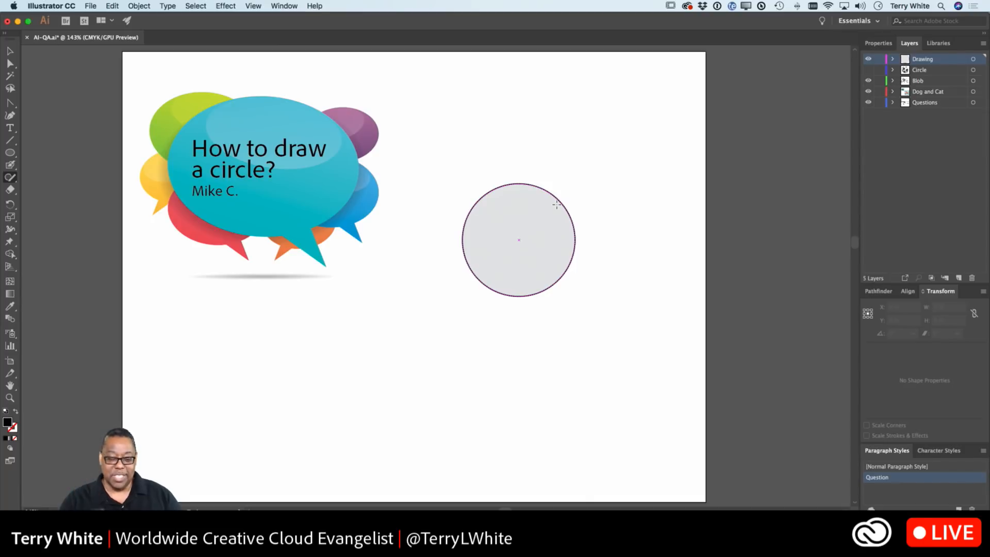
pyautogui.moveTo(465, 339)
pyautogui.mouseDown()
pyautogui.moveTo(463, 400)
pyautogui.moveTo(550, 420)
pyautogui.moveTo(561, 337)
pyautogui.moveTo(468, 338)
pyautogui.mouseUp()
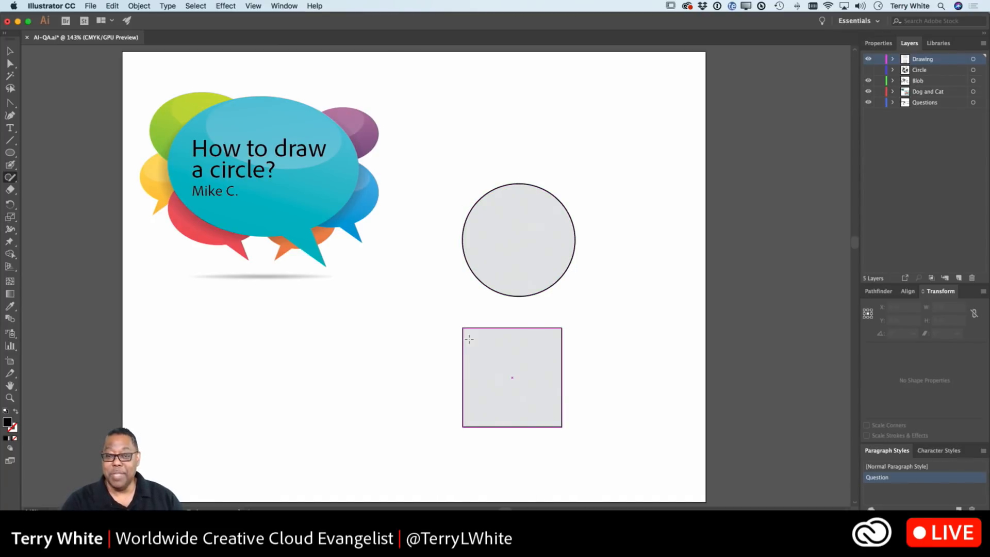
pyautogui.moveTo(288, 425)
pyautogui.mouseDown()
pyautogui.moveTo(329, 331)
pyautogui.moveTo(339, 333)
pyautogui.moveTo(364, 424)
pyautogui.moveTo(290, 435)
pyautogui.mouseUp()
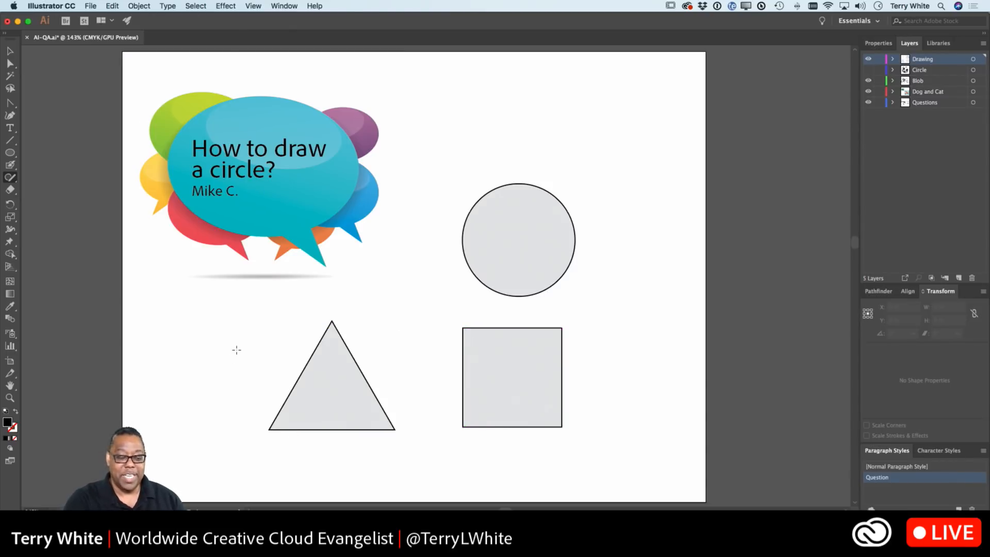
pyautogui.moveTo(237, 349)
pyautogui.mouseDown()
pyautogui.moveTo(188, 432)
pyautogui.moveTo(206, 344)
pyautogui.mouseUp()
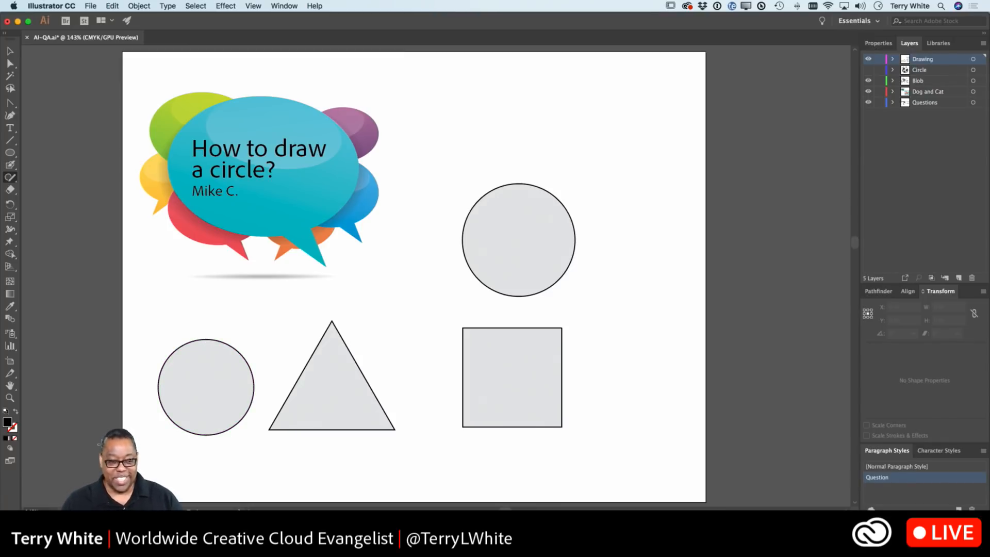
# Undo the four Shaper shapes and return to the Selection tool
pyautogui.press('super+z')
pyautogui.press('super+z')
pyautogui.press('super+z')
pyautogui.press('super+z')
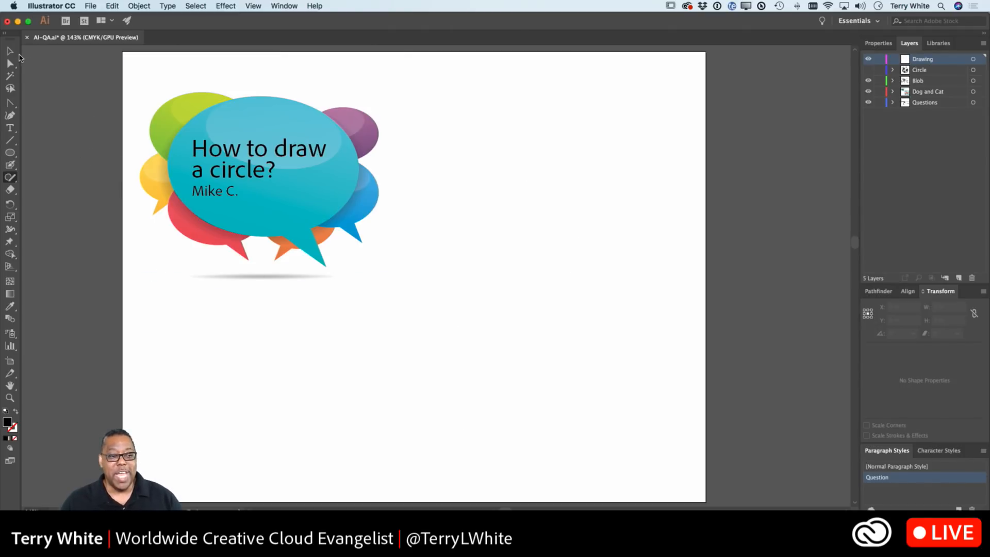
pyautogui.click(9, 51)
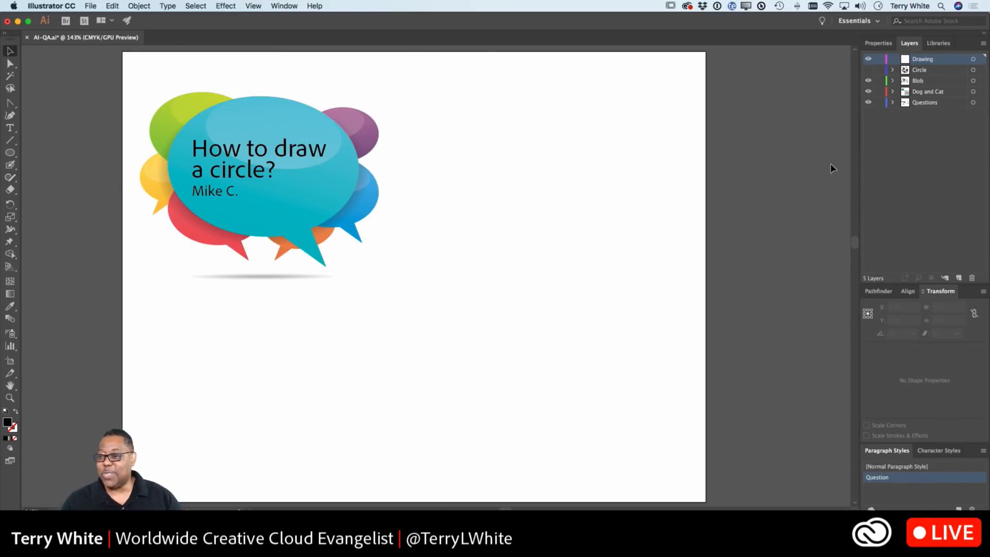
# Show the Circle layer with the soccer ball and activate the Pen tool
pyautogui.click(868, 69)
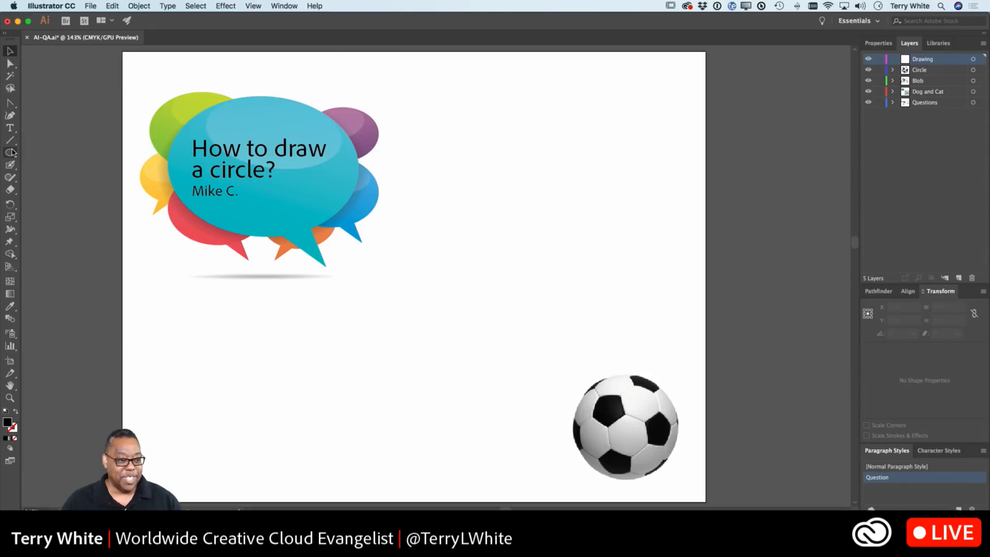
pyautogui.click(10, 103)
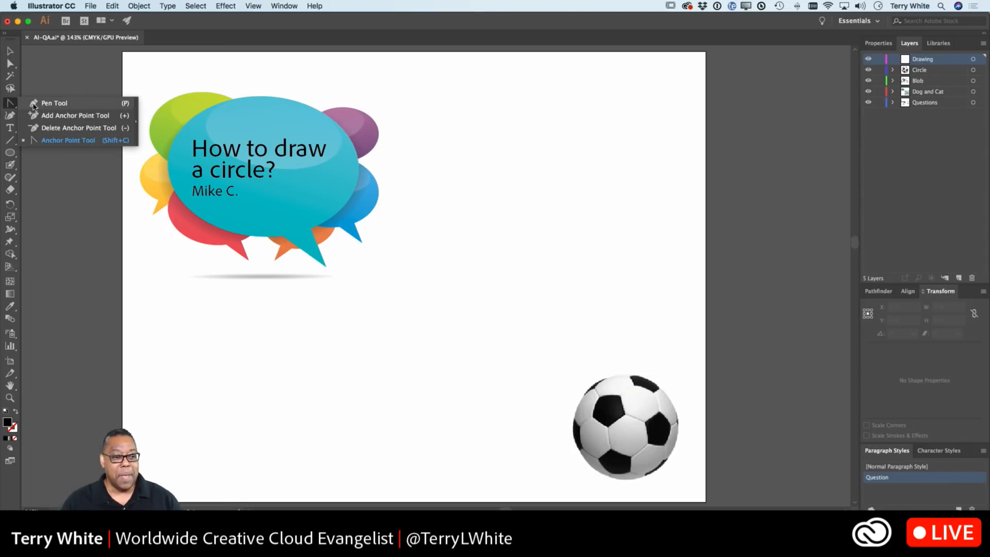
pyautogui.click(34, 104)
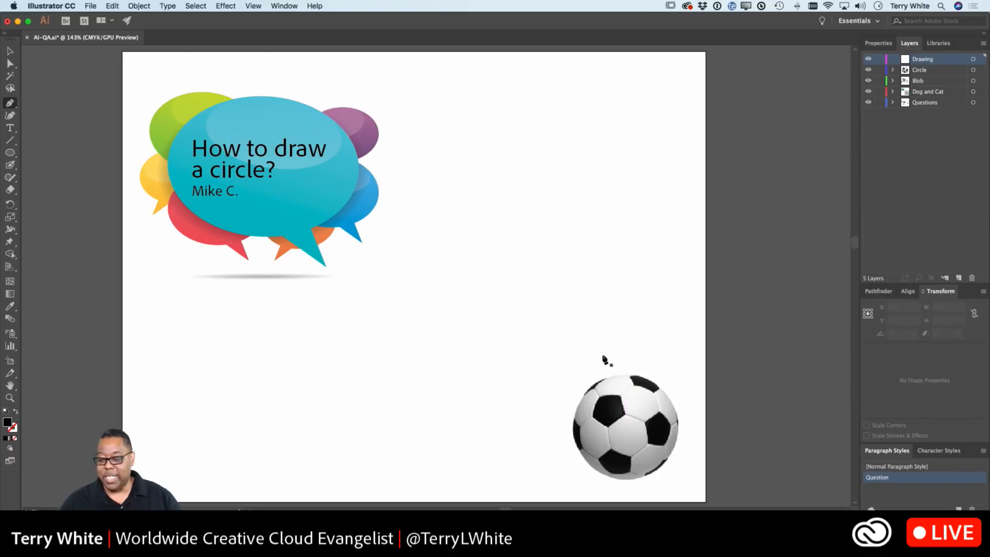
# Draw a closed shape of straight and curved Pen segments in the empty area above the soccer ball, and remove it
pyautogui.click(506, 162)
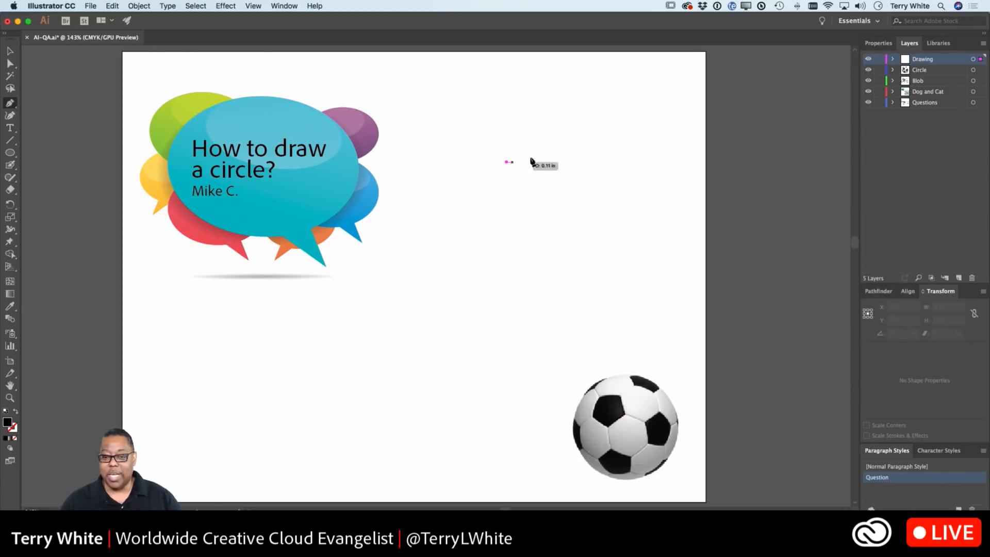
pyautogui.click(579, 97)
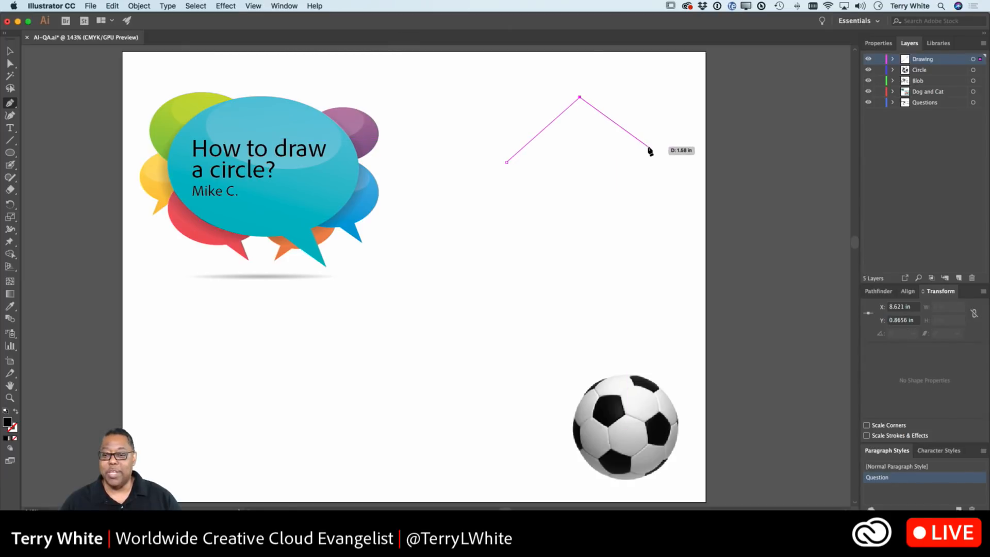
pyautogui.moveTo(649, 148); pyautogui.dragTo(637, 198)
pyautogui.moveTo(558, 214); pyautogui.dragTo(511, 209)
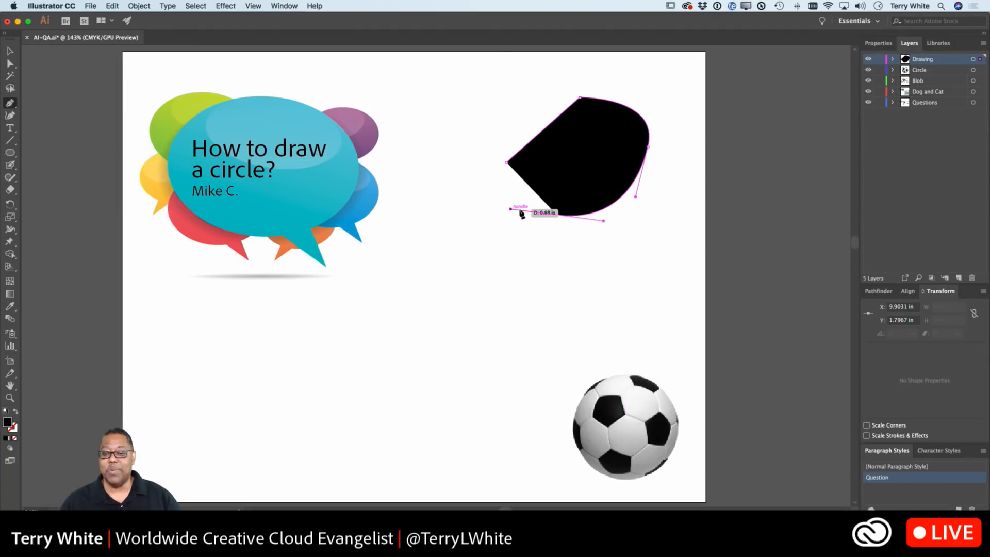
pyautogui.click(508, 163)
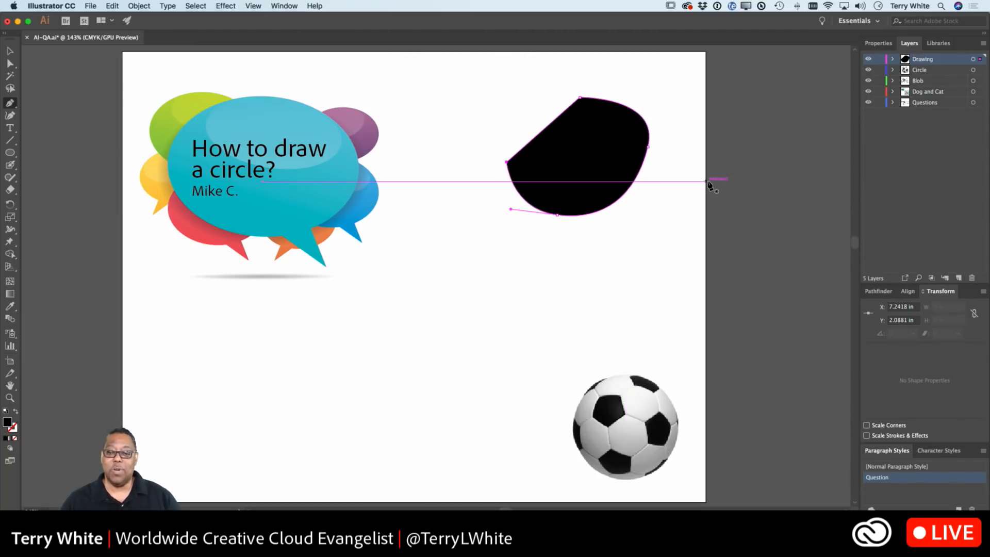
pyautogui.press('super+z')
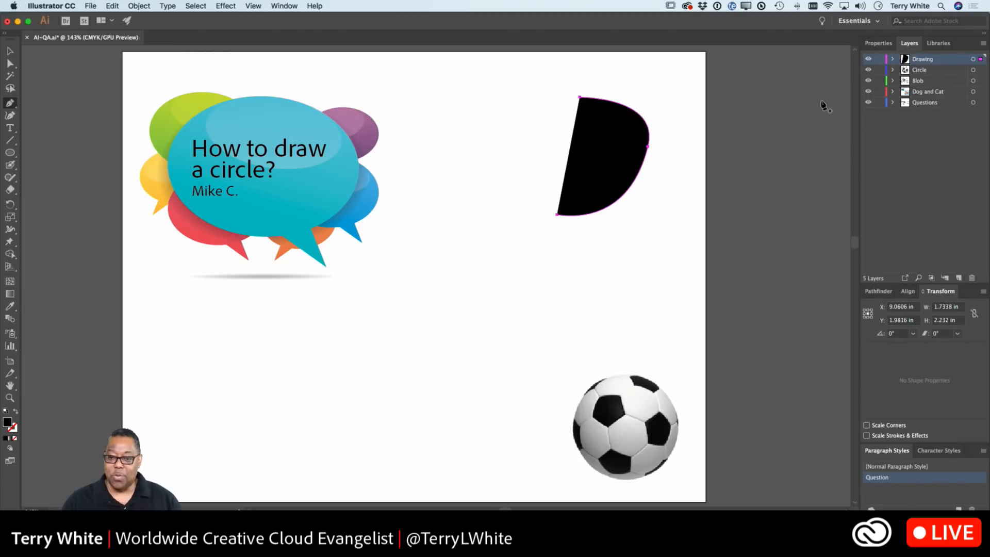
pyautogui.press('Delete')
# Trace the soccer ball's outline with the Pen tool as a closed path of four smooth anchor points
pyautogui.hscroll(1, 822, 104)
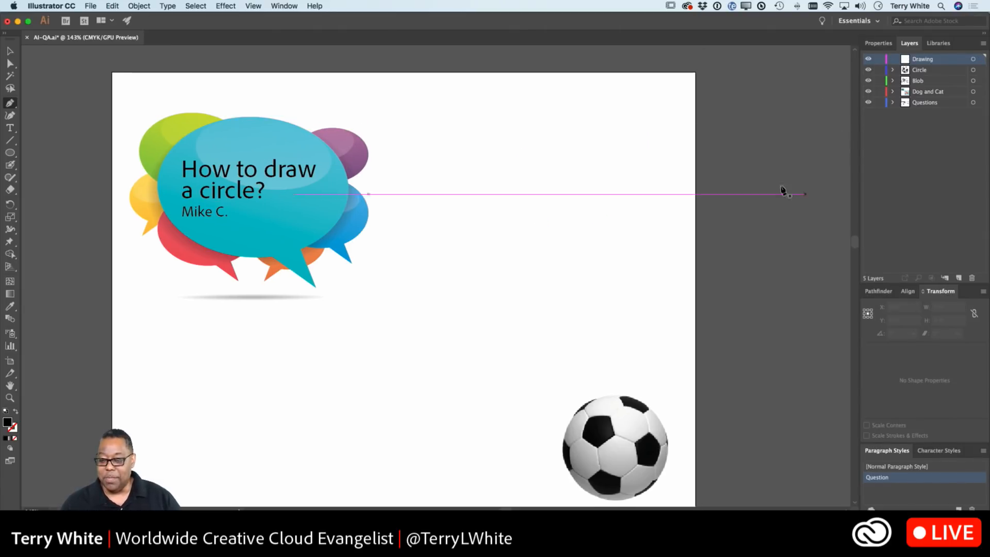
pyautogui.scroll(-1, 769, 182)
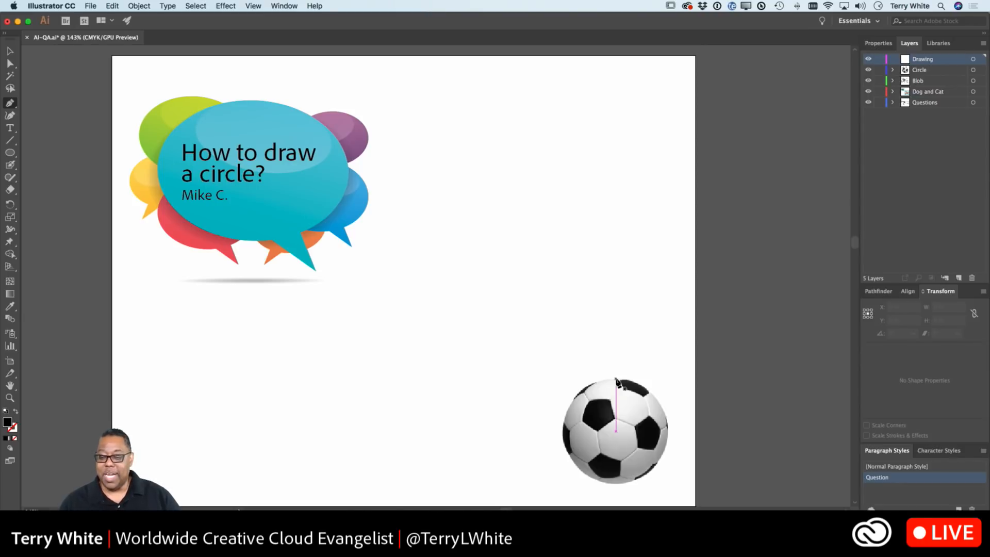
pyautogui.moveTo(616, 380); pyautogui.dragTo(643, 381)
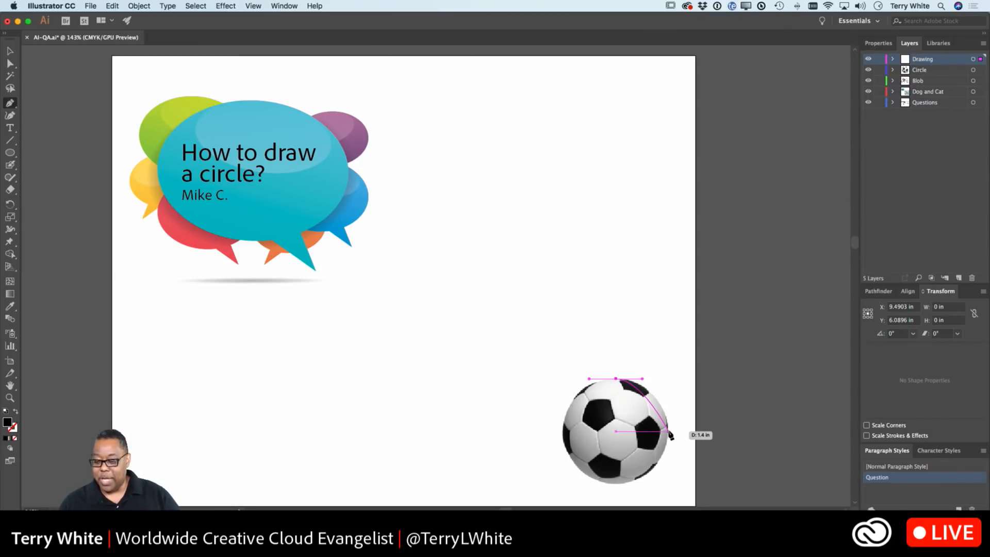
pyautogui.click(669, 433)
pyautogui.moveTo(670, 433); pyautogui.dragTo(668, 466)
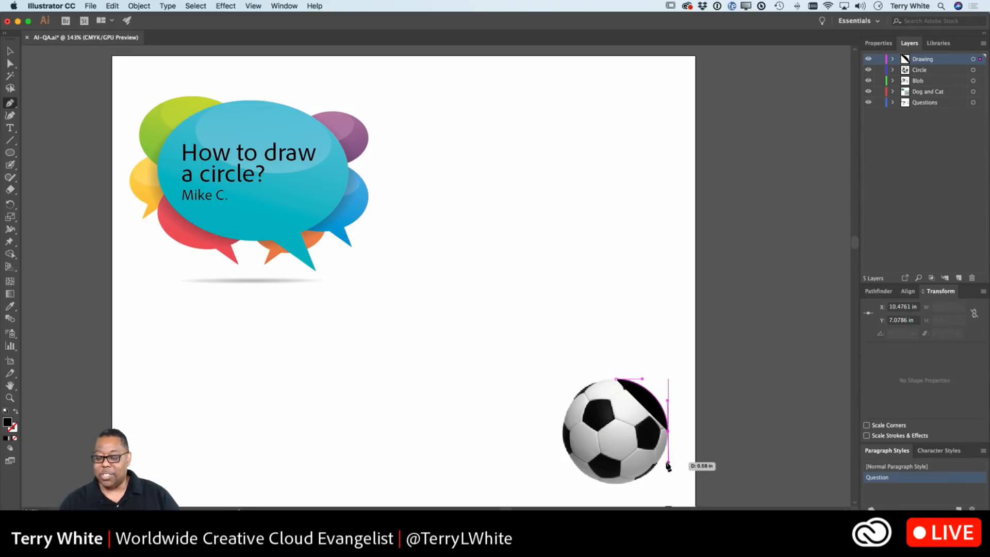
pyautogui.moveTo(617, 487); pyautogui.dragTo(590, 489)
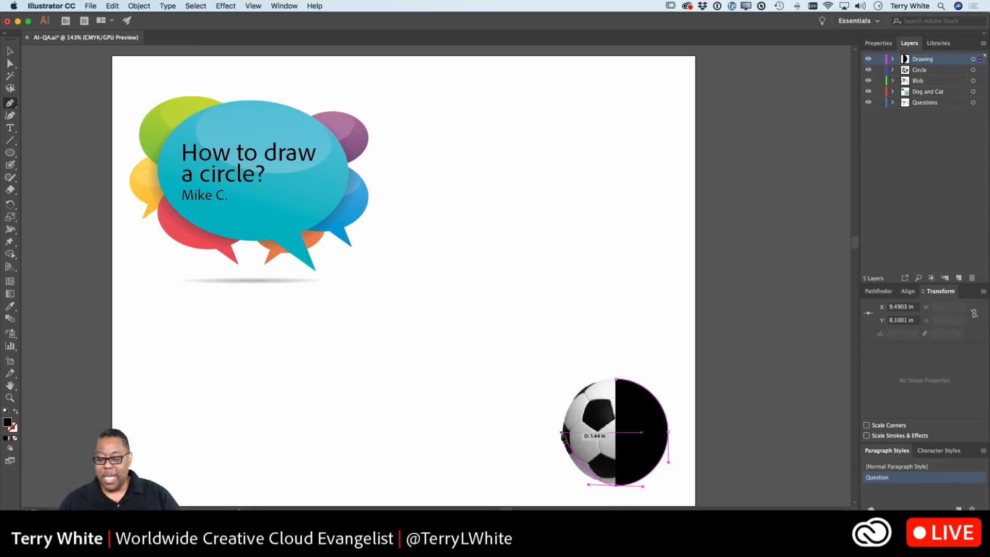
pyautogui.moveTo(562, 435); pyautogui.dragTo(562, 407)
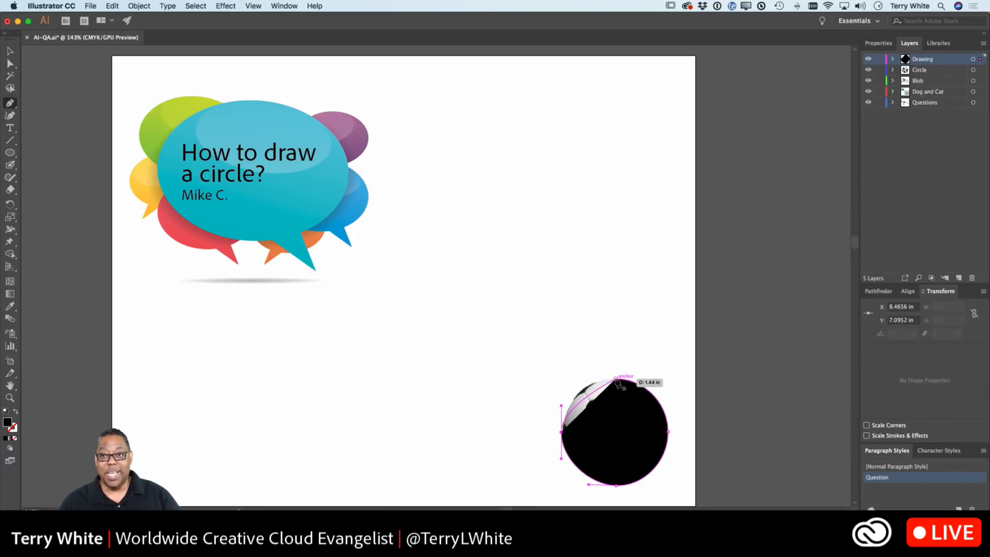
pyautogui.moveTo(617, 380); pyautogui.dragTo(651, 383)
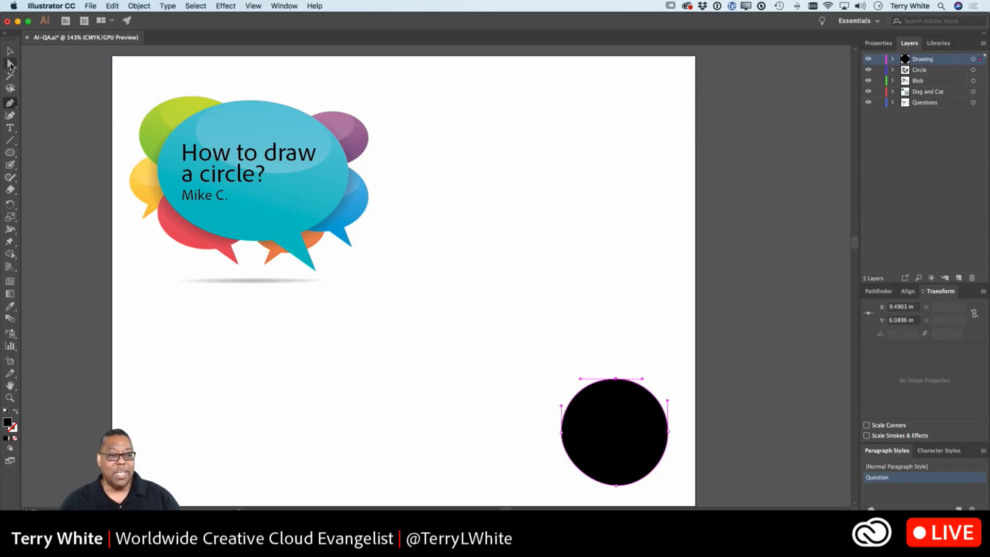
# Select the traced circle's bottom anchor point with the Direct Selection tool to examine its direction handles
pyautogui.click(10, 63)
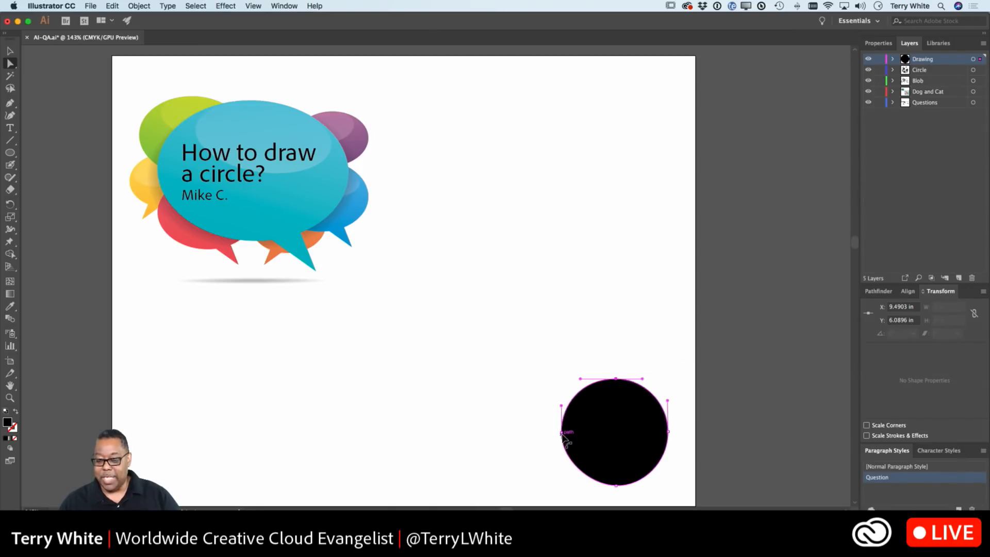
pyautogui.click(616, 485)
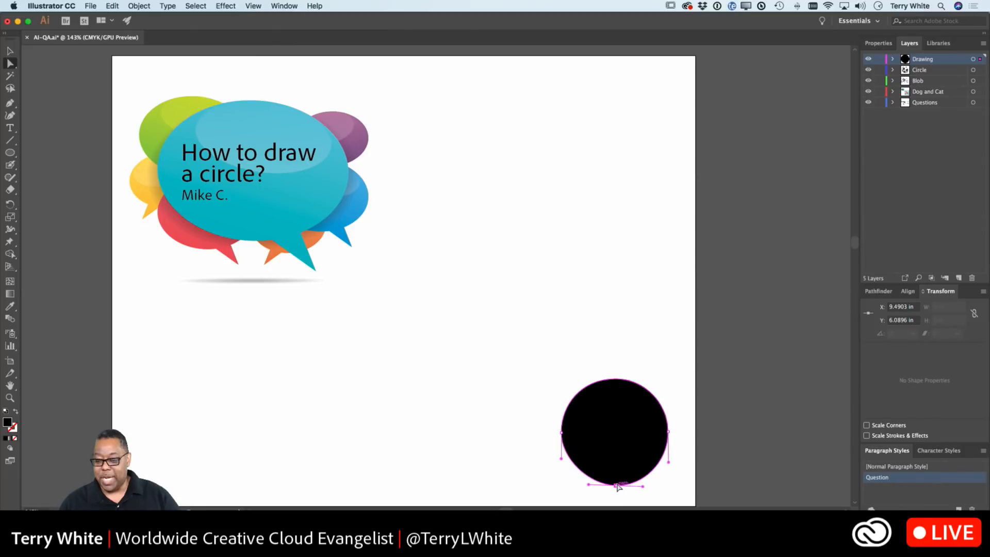
pyautogui.moveTo(616, 485); pyautogui.dragTo(620, 488)
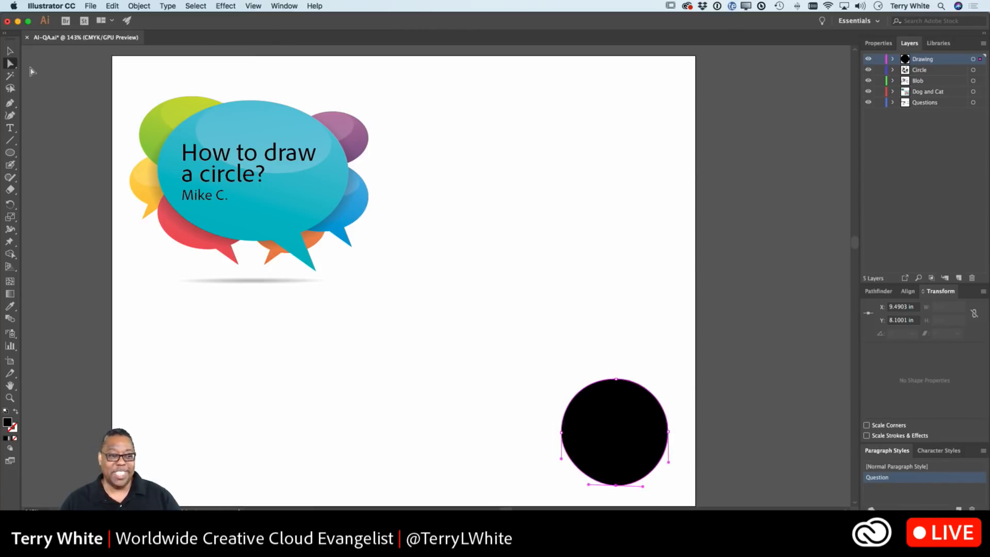
# Return to the Selection tool and delete the black circle covering the soccer ball
pyautogui.click(10, 51)
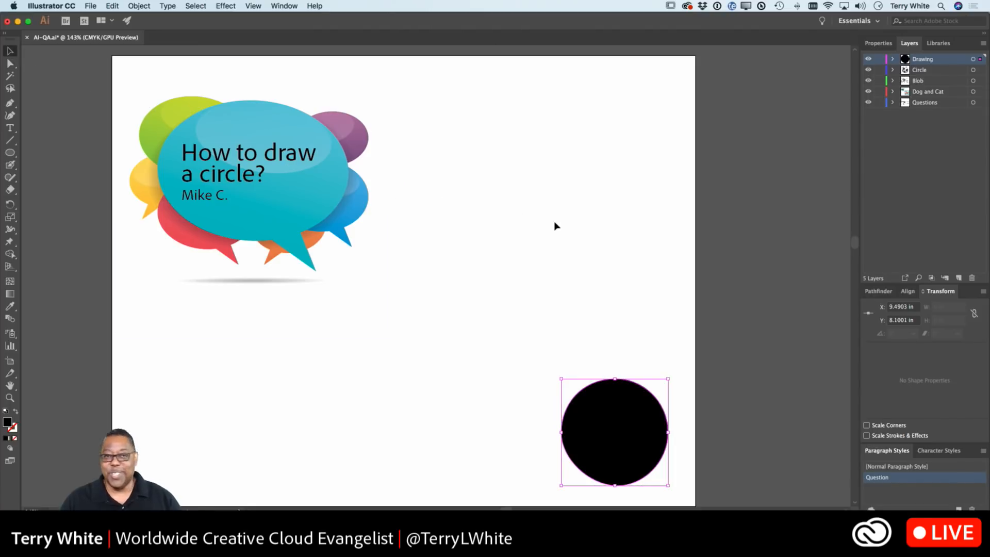
pyautogui.click(578, 264)
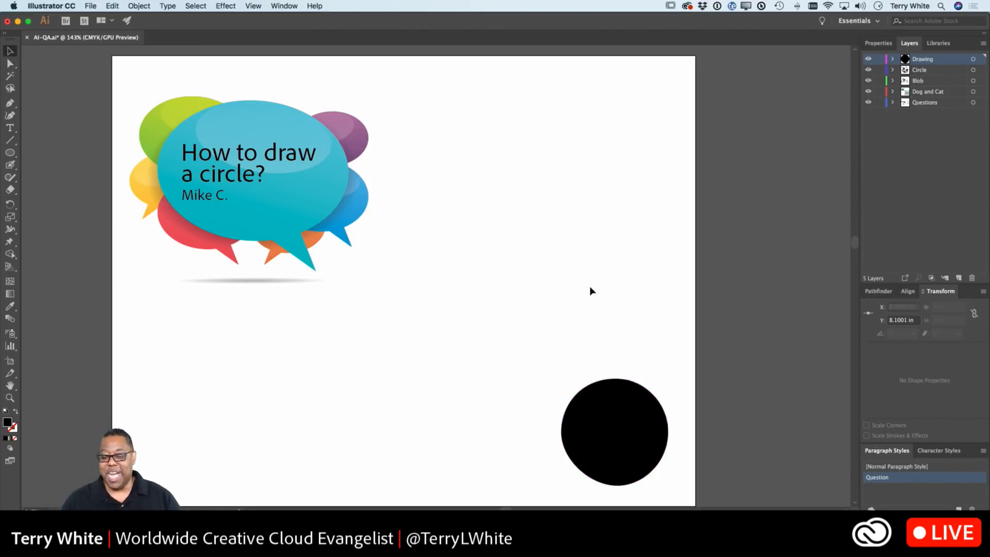
pyautogui.click(633, 444)
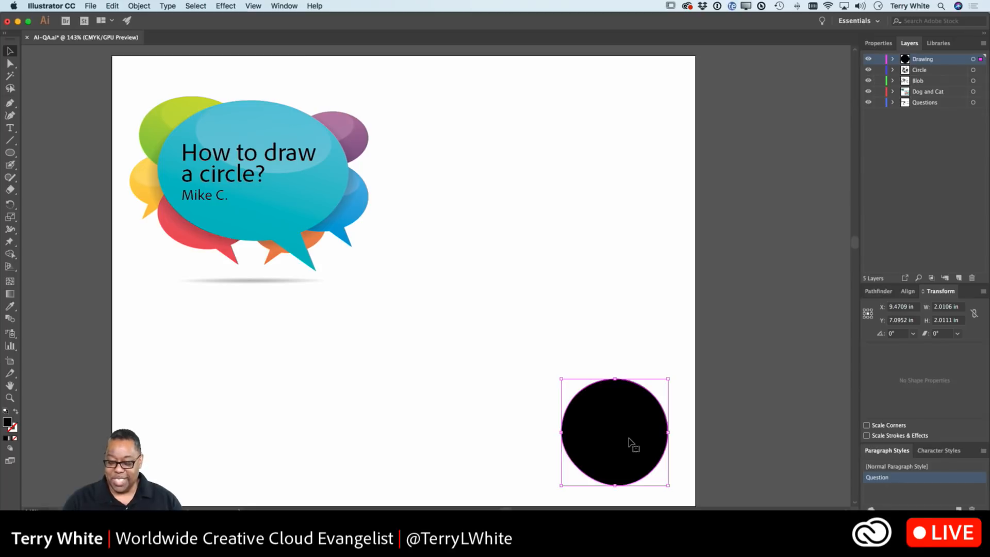
pyautogui.press('Delete')
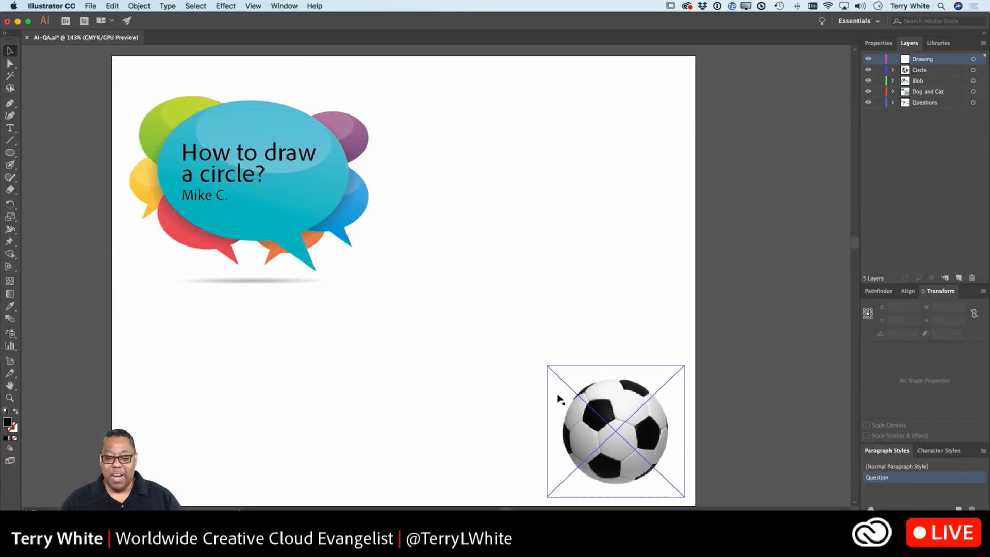
# Go to the artboard below and read the question about using fonts on both a Mac and a Windows PC
pyautogui.scroll(-10, 560, 398)
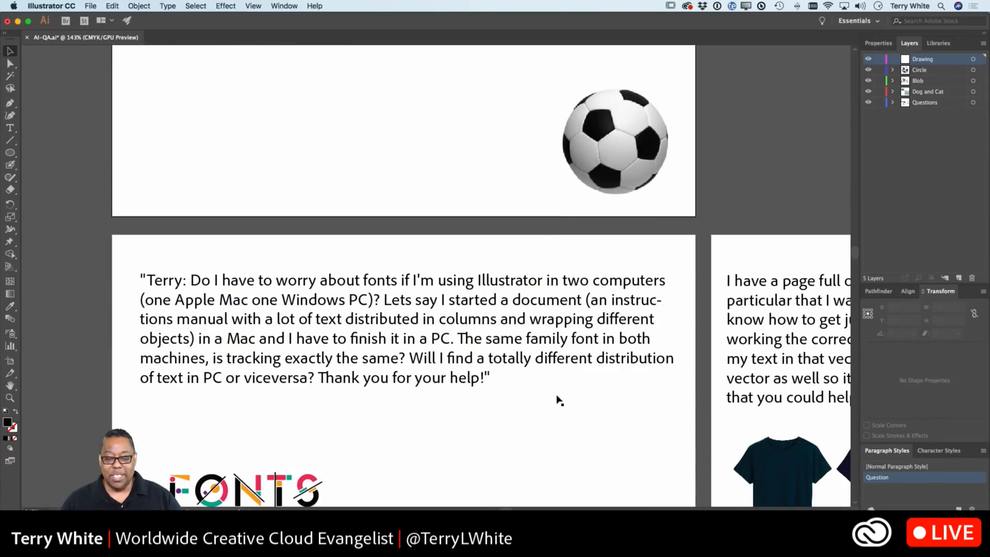
pyautogui.scroll(-5, 560, 400)
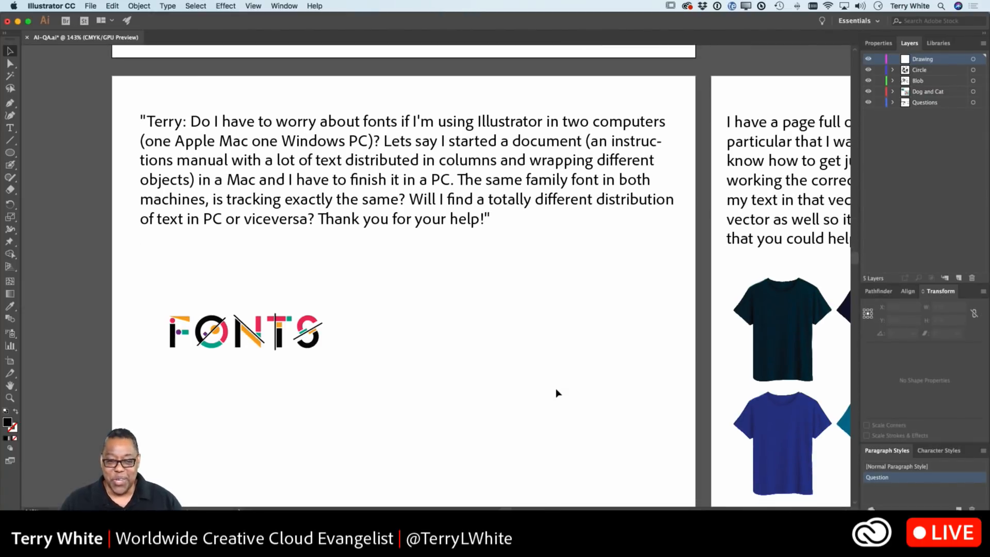
pyautogui.scroll(-1, 558, 395)
pyautogui.scroll(-1, 557, 393)
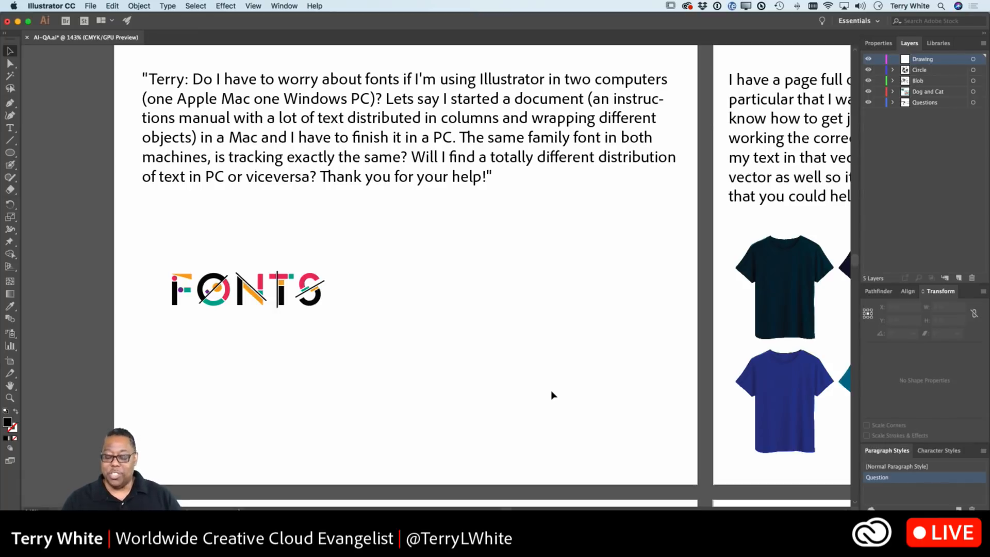
pyautogui.hotkey('shift', 'pagedown')
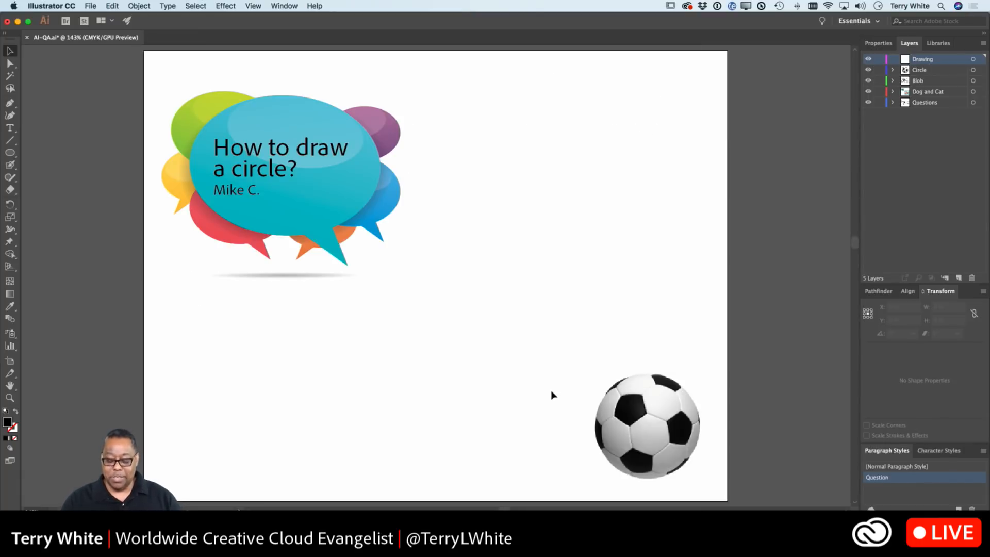
pyautogui.scroll(-10, 552, 395)
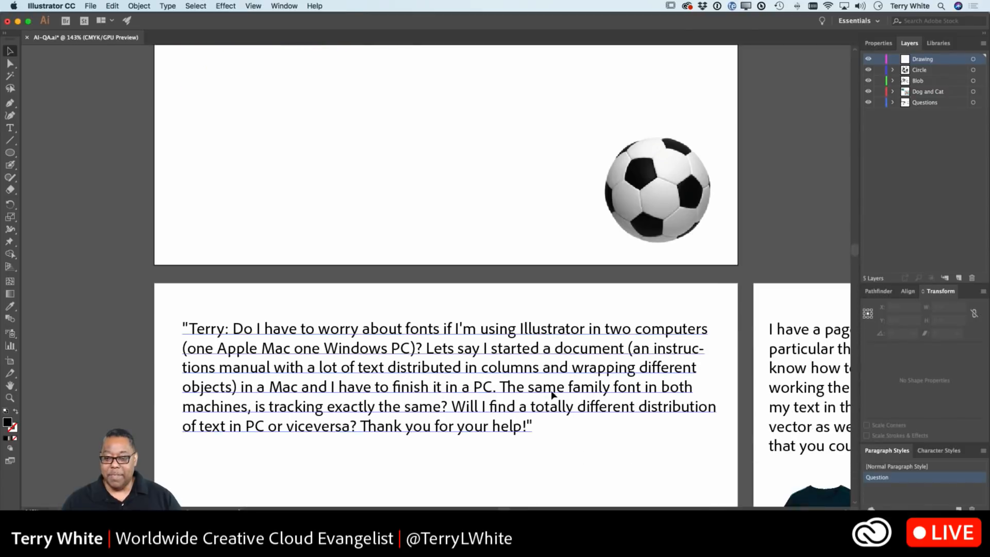
pyautogui.scroll(-2, 552, 395)
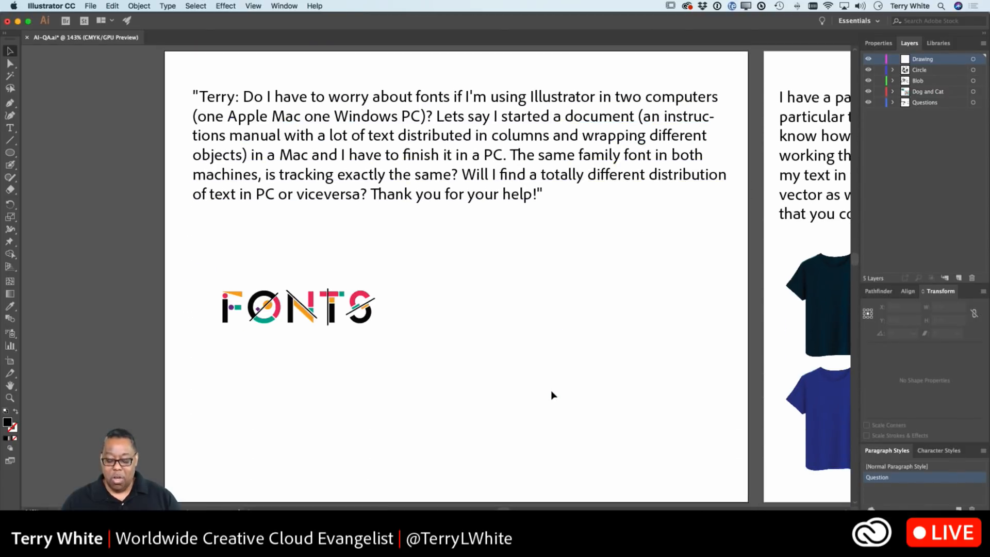
pyautogui.hscroll(2, 551, 394)
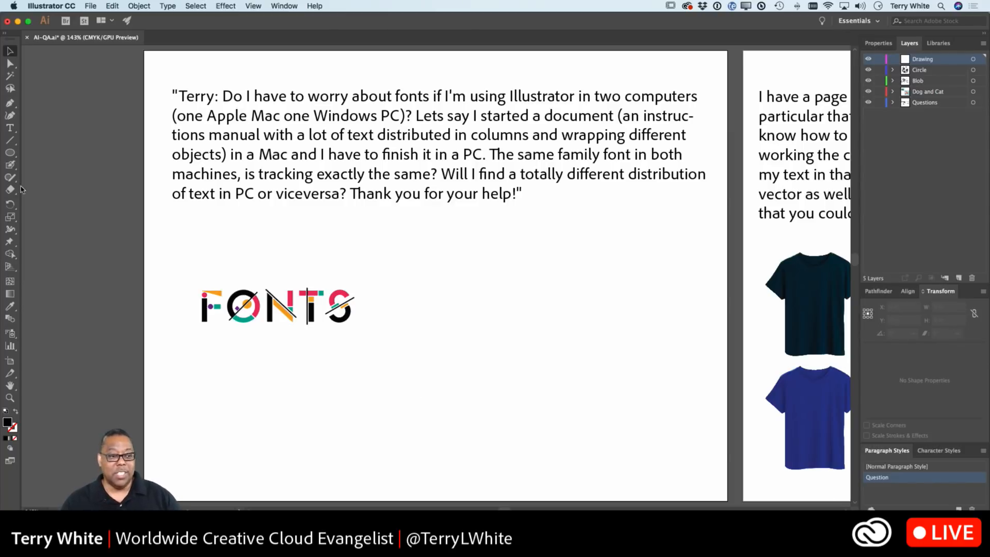
# Create an area text frame about 2.25 by 1.48 in on the fonts artboard and clear its Question paragraph style overrides
pyautogui.click(10, 128)
pyautogui.moveTo(492, 357); pyautogui.dragTo(612, 438)
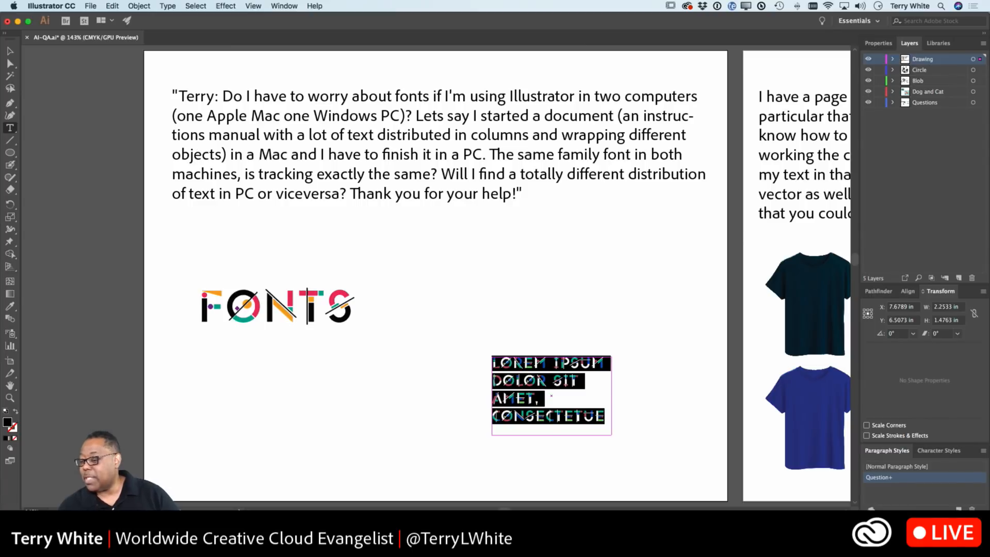
pyautogui.keyDown('alt'); pyautogui.click(885, 478); pyautogui.keyUp('alt')
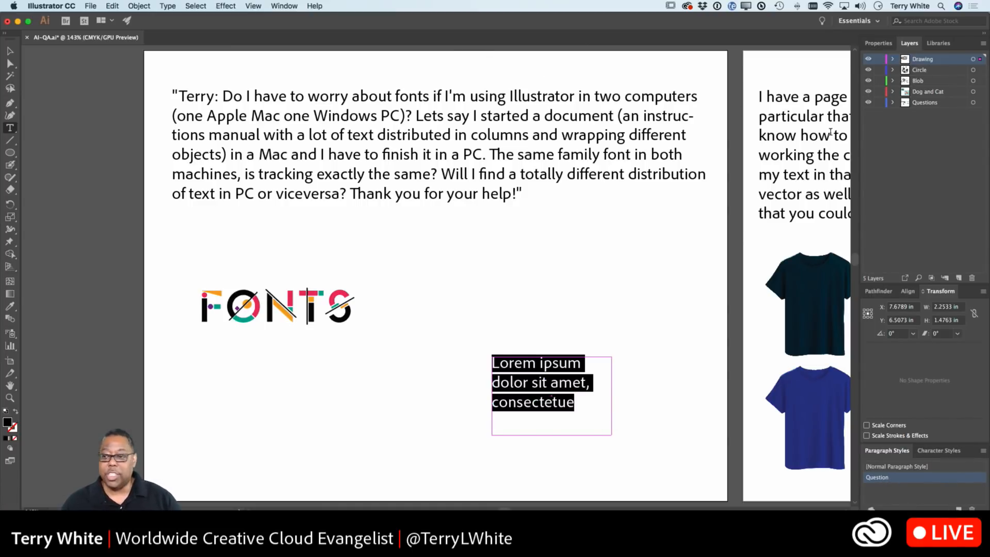
# Browse the available fonts, filter them to Typekit fonts and set the placeholder text to League Gothic
pyautogui.click(878, 44)
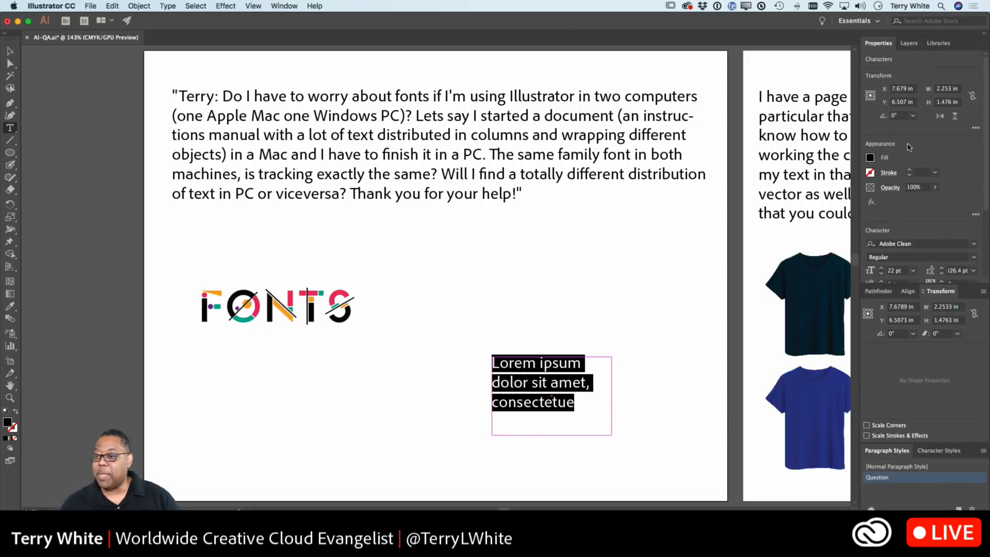
pyautogui.click(921, 245)
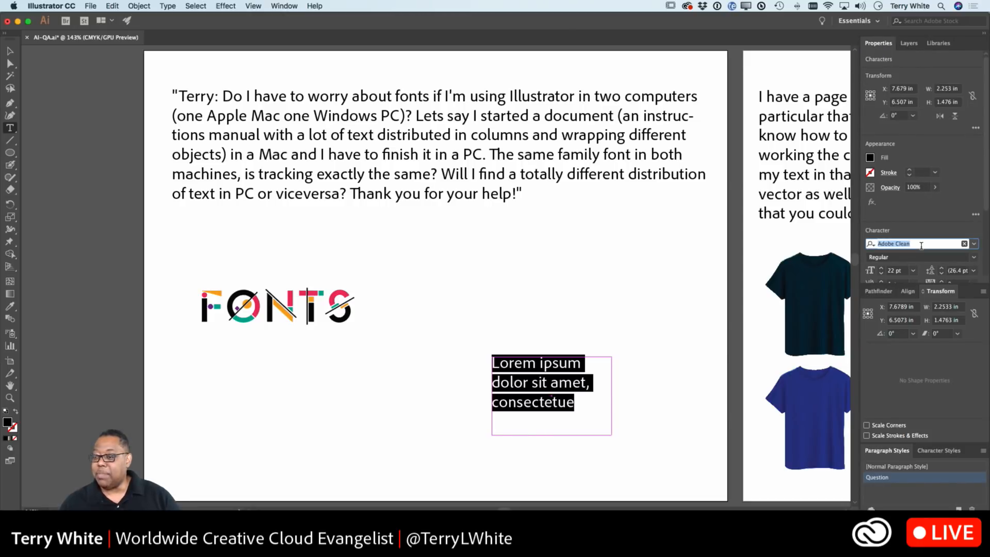
pyautogui.click(974, 244)
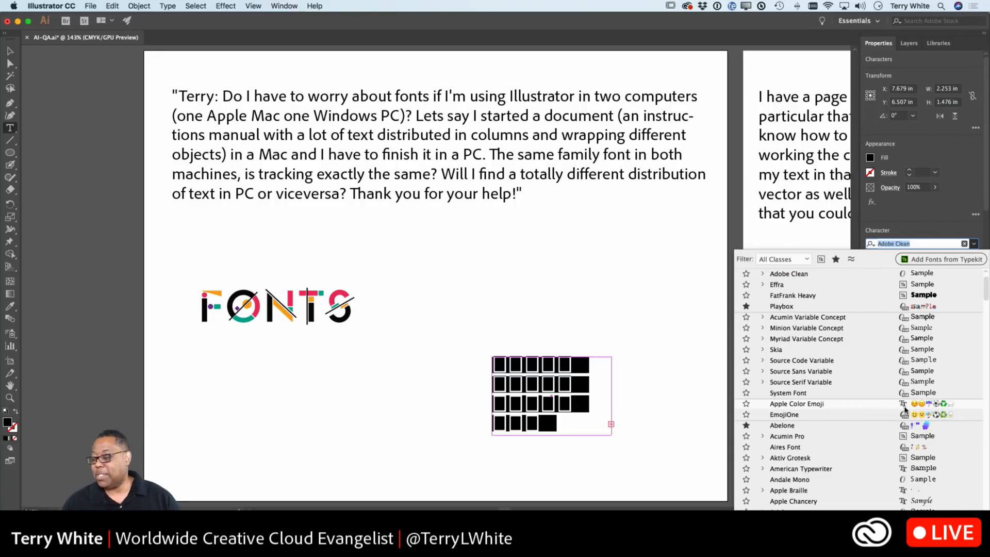
pyautogui.scroll(-4, 905, 409)
pyautogui.scroll(-6, 905, 409)
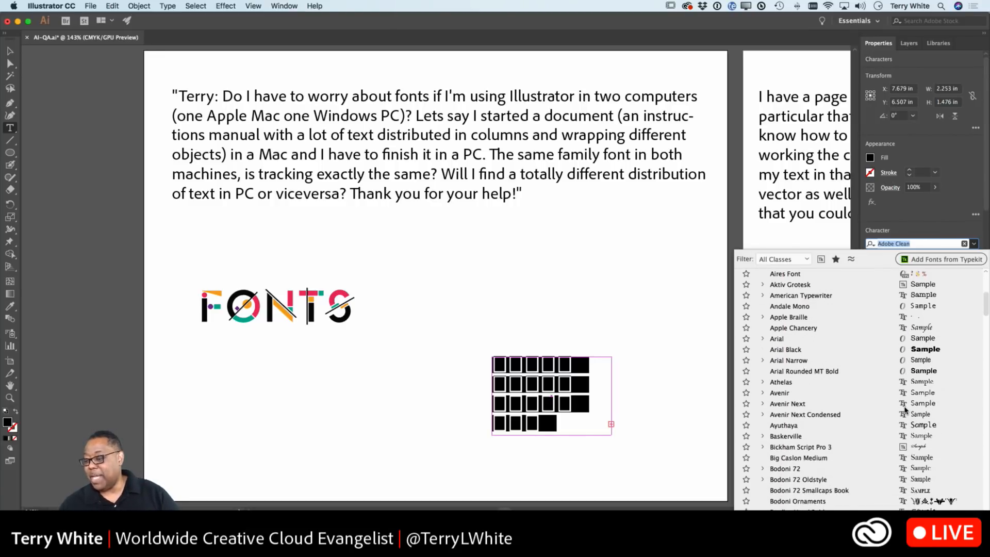
pyautogui.scroll(-2, 906, 409)
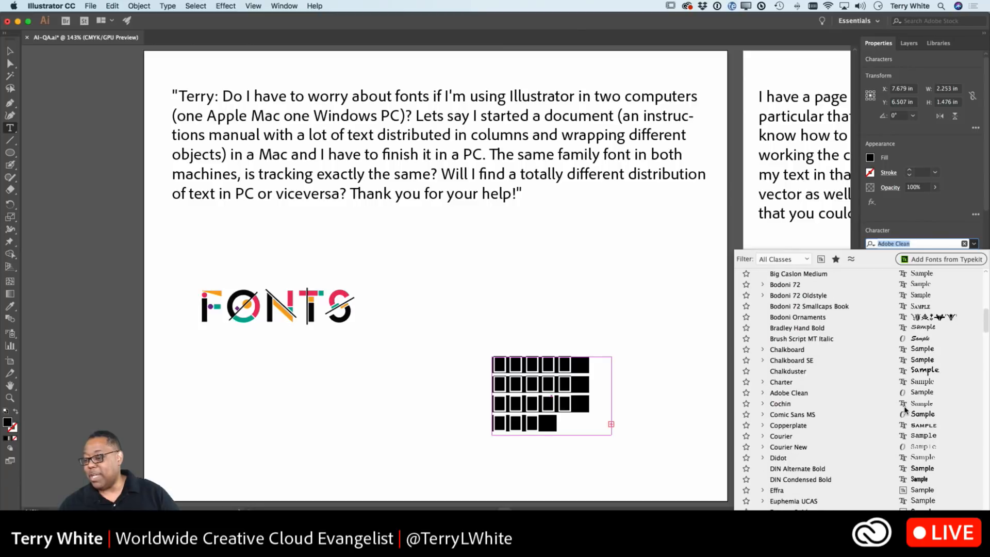
pyautogui.scroll(12, 905, 409)
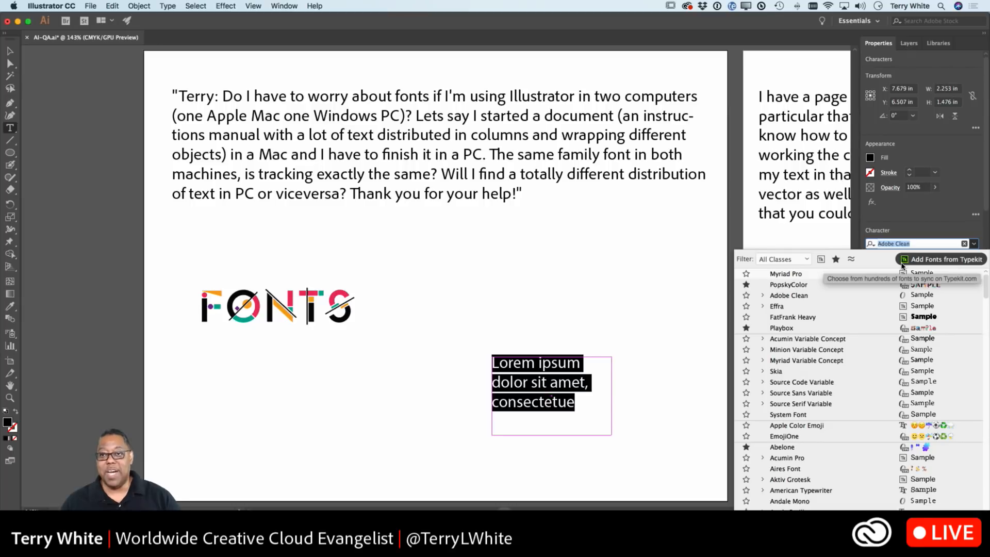
pyautogui.click(821, 259)
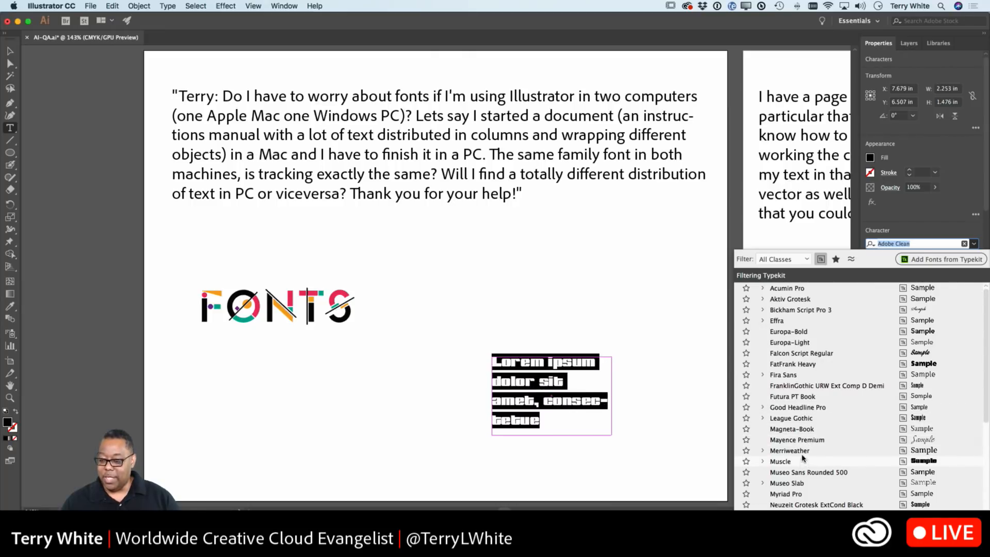
pyautogui.click(798, 418)
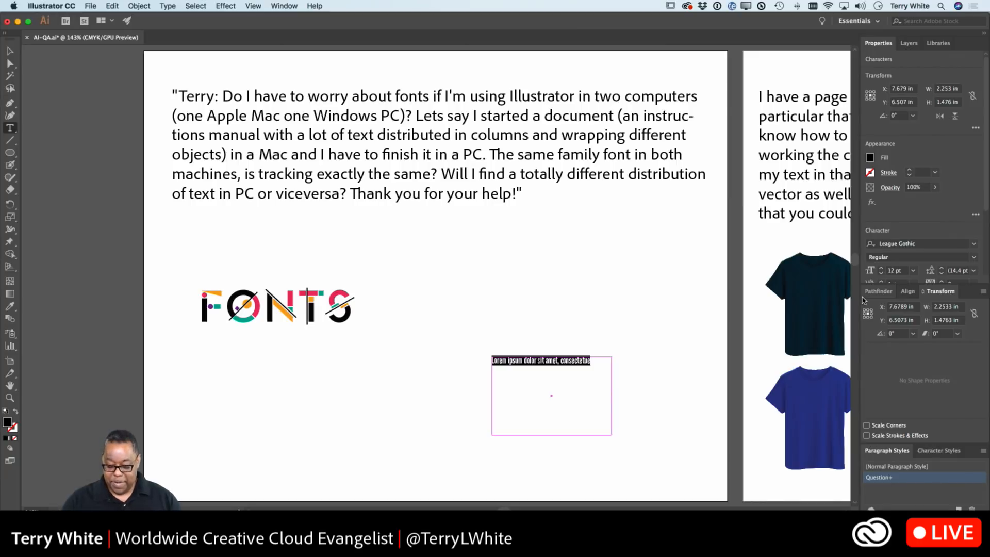
# Enlarge the selected placeholder text to 32 pt
pyautogui.press('super+shift+period')
pyautogui.press('super+shift+period')
pyautogui.press('super+shift+period')
pyautogui.press('super+shift+period')
pyautogui.press('super+shift+period')
pyautogui.press('super+shift+period')
pyautogui.press('super+shift+period')
pyautogui.press('super+shift+period')
pyautogui.press('super+shift+period')
pyautogui.press('super+shift+period')
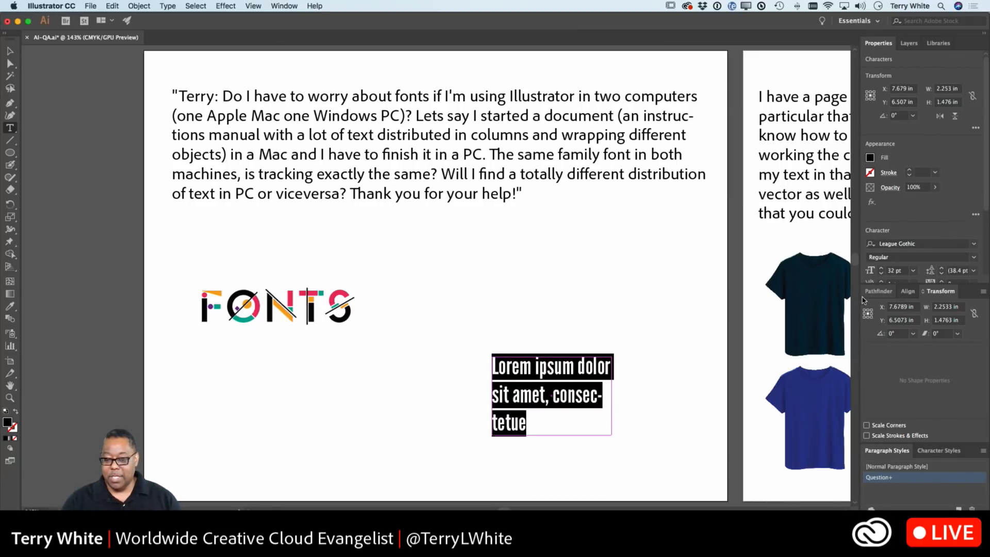
# Replace the placeholder text with "Fonts from the same company should work!"
pyautogui.write('Fonts ')
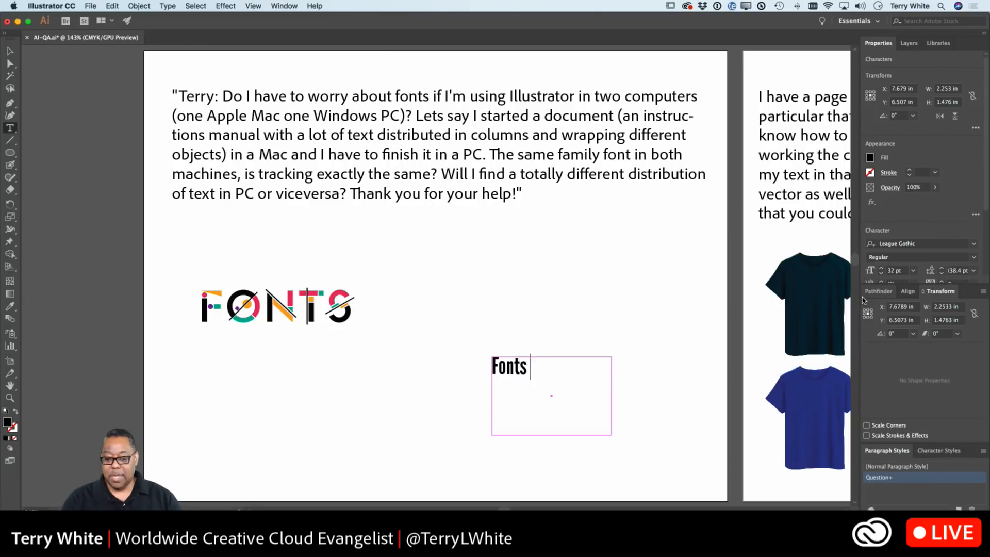
pyautogui.write('from the same comp')
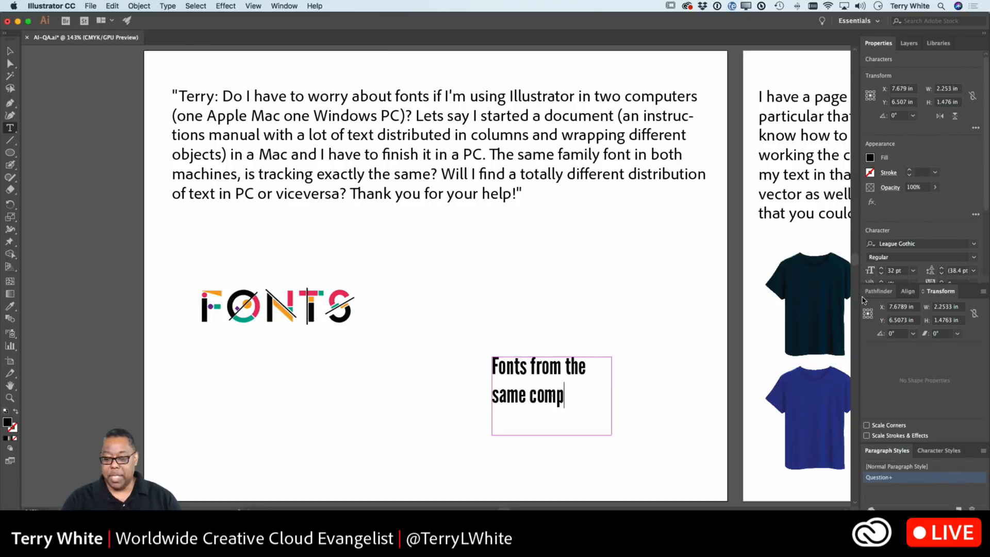
pyautogui.write('any should work!')
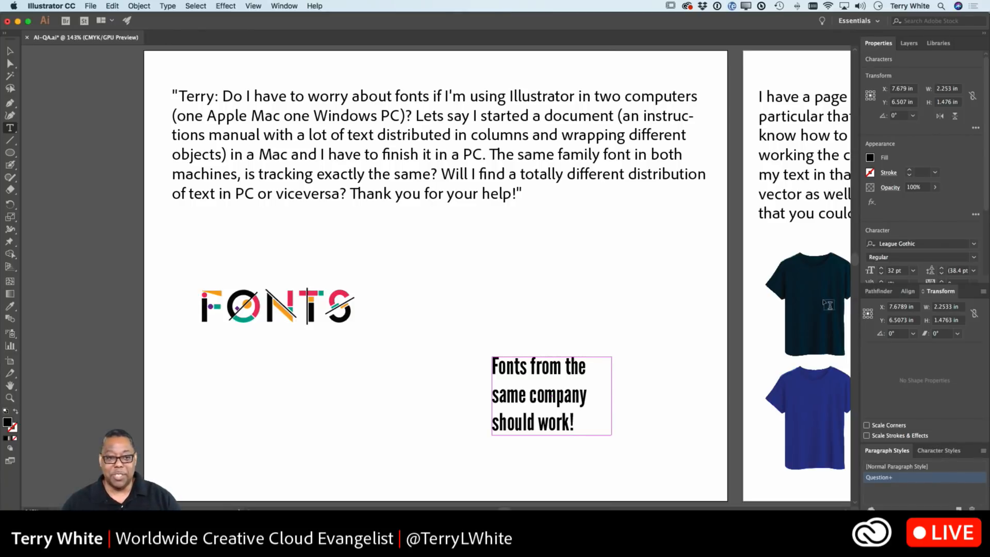
# Finish editing the font note, deselect it and go to the artboard with the question about licensed Adobe Stock vectors
pyautogui.click(10, 50)
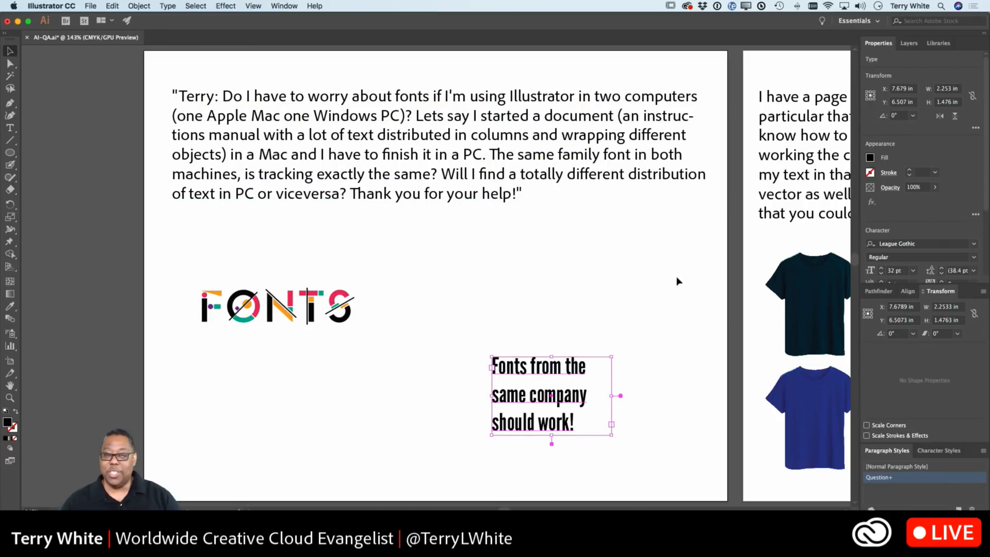
pyautogui.click(704, 279)
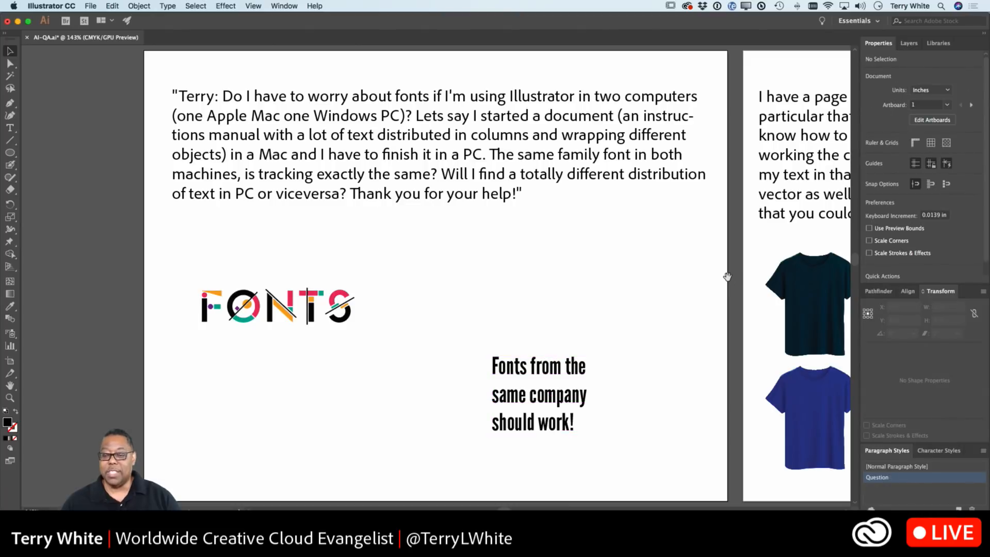
pyautogui.moveTo(681, 275); pyautogui.dragTo(165, 290)
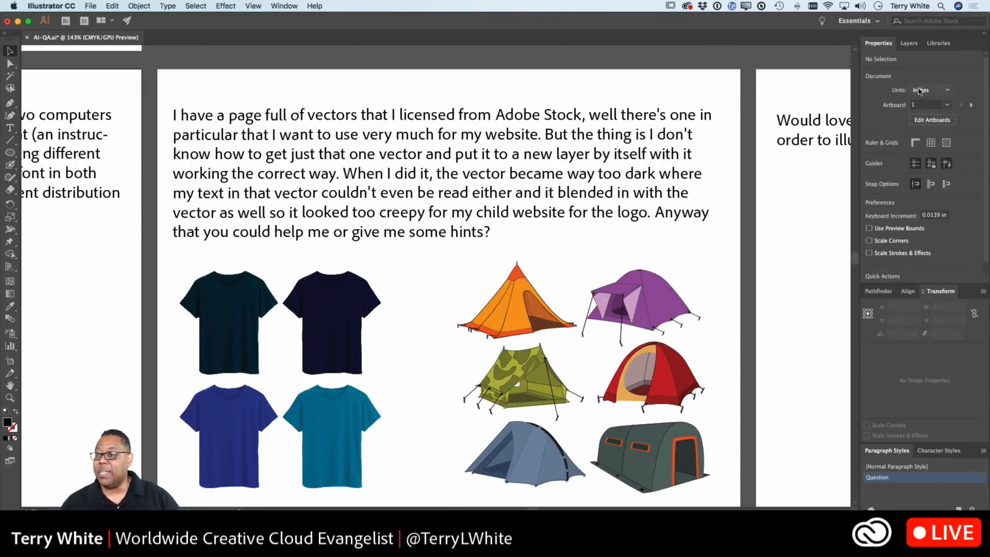
# Clear the old library search and search Adobe Stock for "tents", changing the search term to "tent"
pyautogui.click(938, 43)
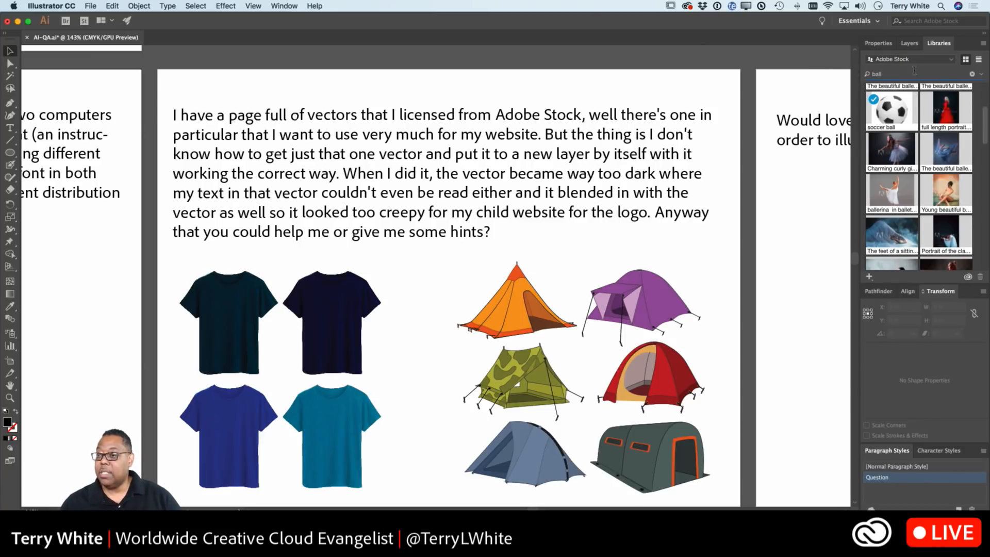
pyautogui.click(973, 73)
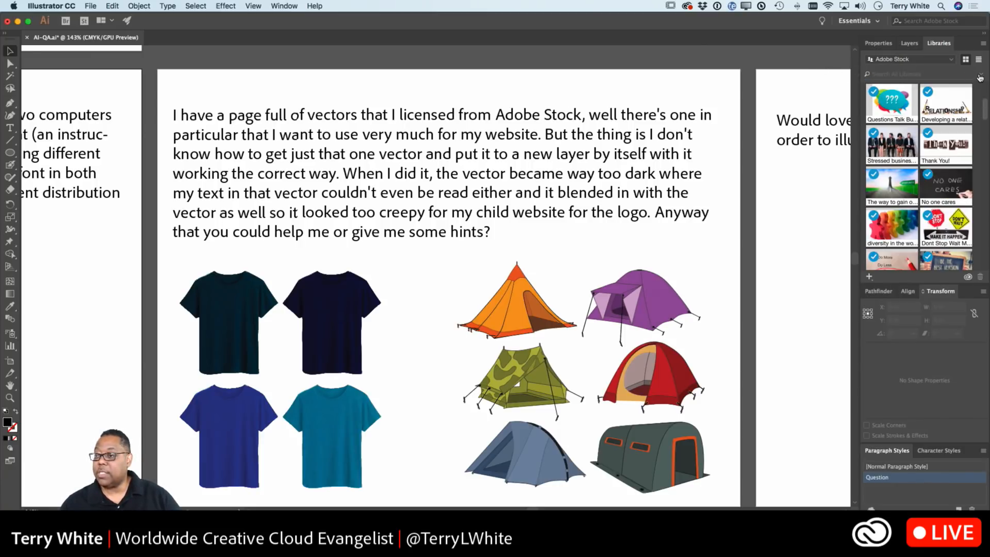
pyautogui.click(980, 75)
pyautogui.click(936, 86)
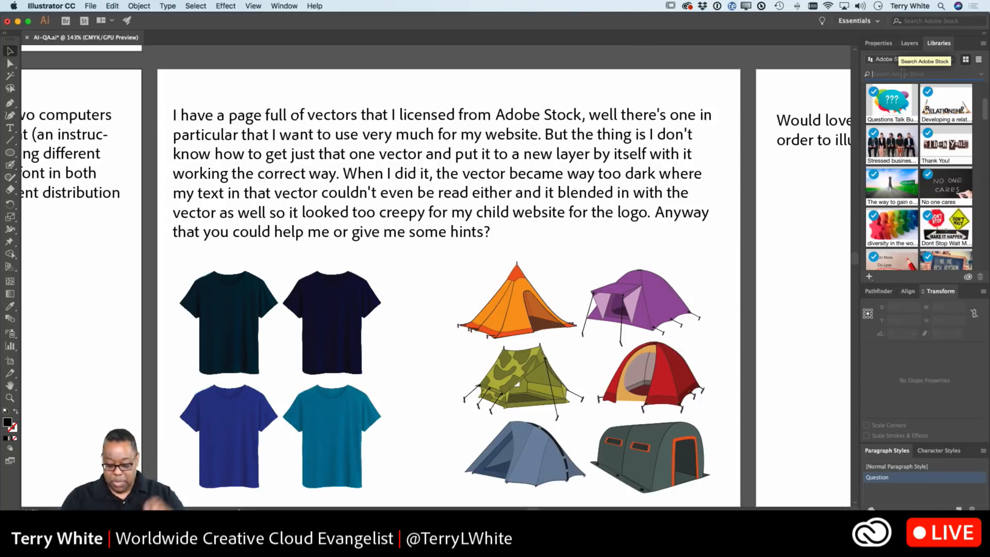
pyautogui.write('tent')
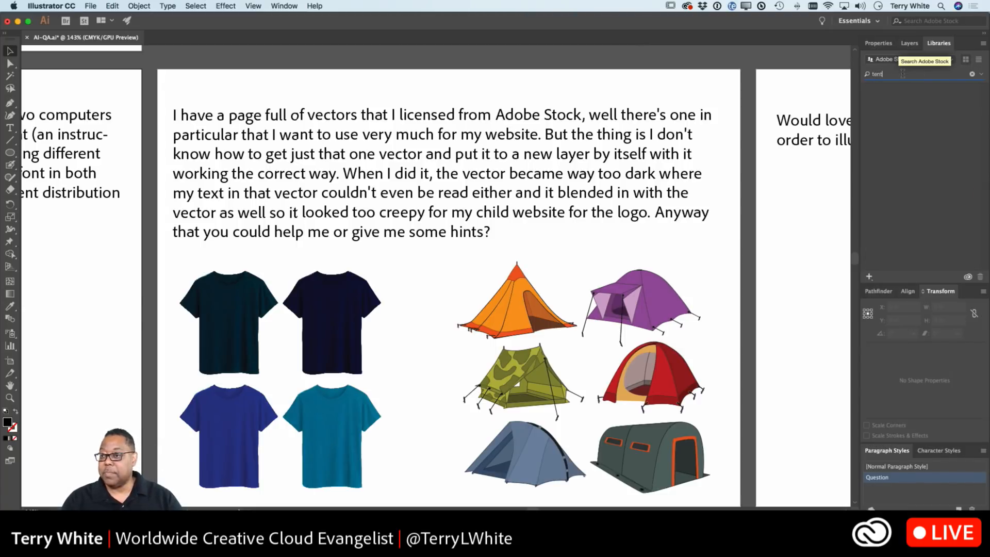
pyautogui.write('s')
pyautogui.press('Return')
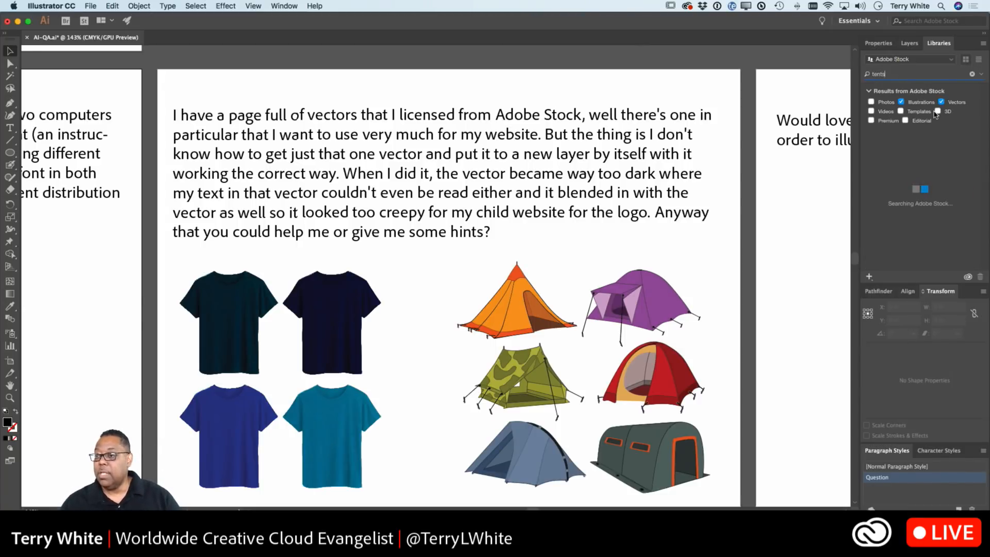
pyautogui.doubleClick(897, 76)
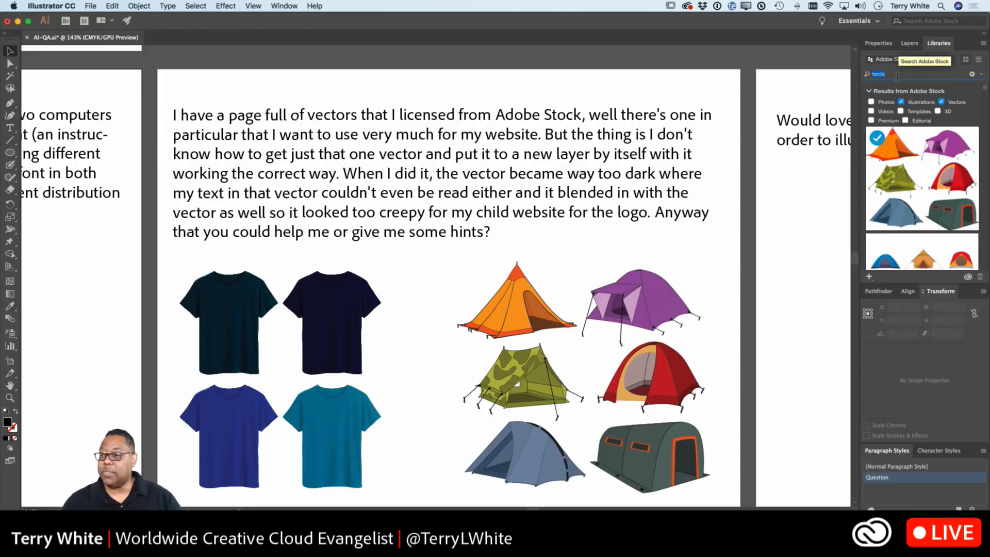
pyautogui.click(897, 76)
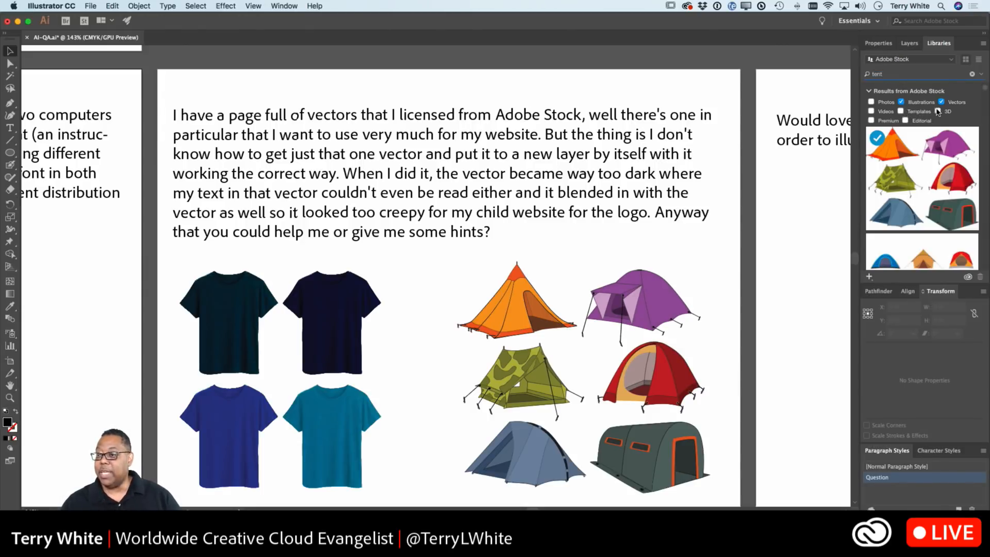
# Browse the Adobe Stock tent results for the vector set of six striped circus tents and license it
pyautogui.scroll(-5, 948, 129)
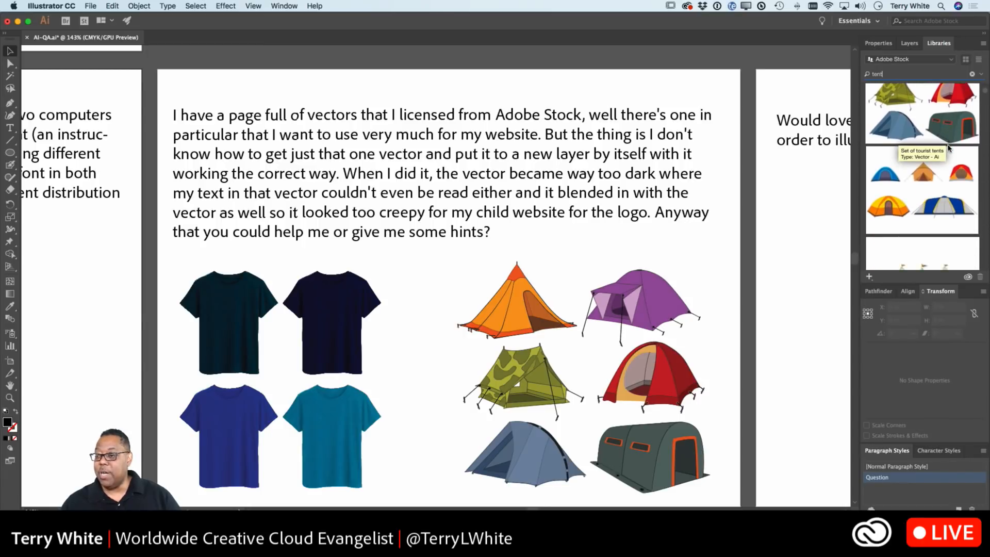
pyautogui.scroll(-5, 948, 148)
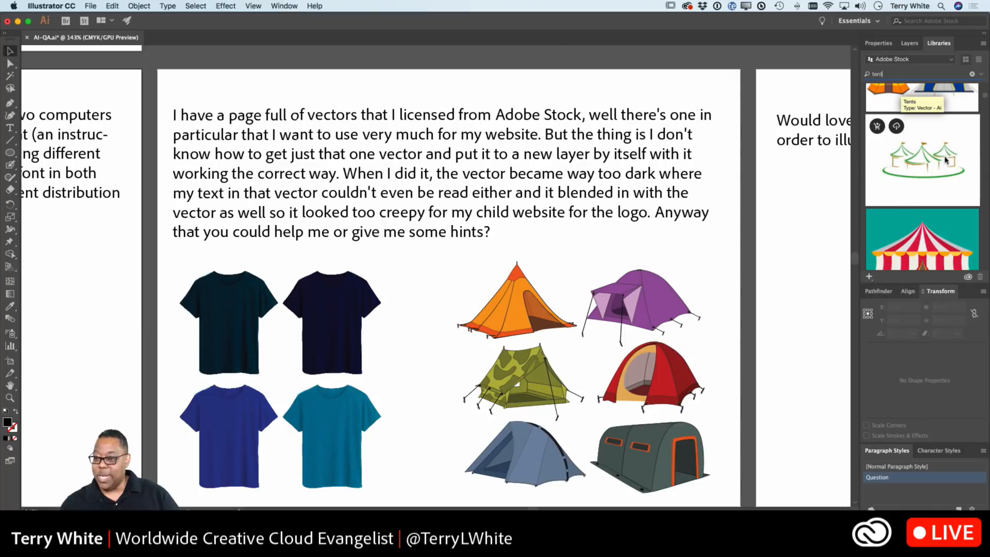
pyautogui.scroll(-5, 941, 172)
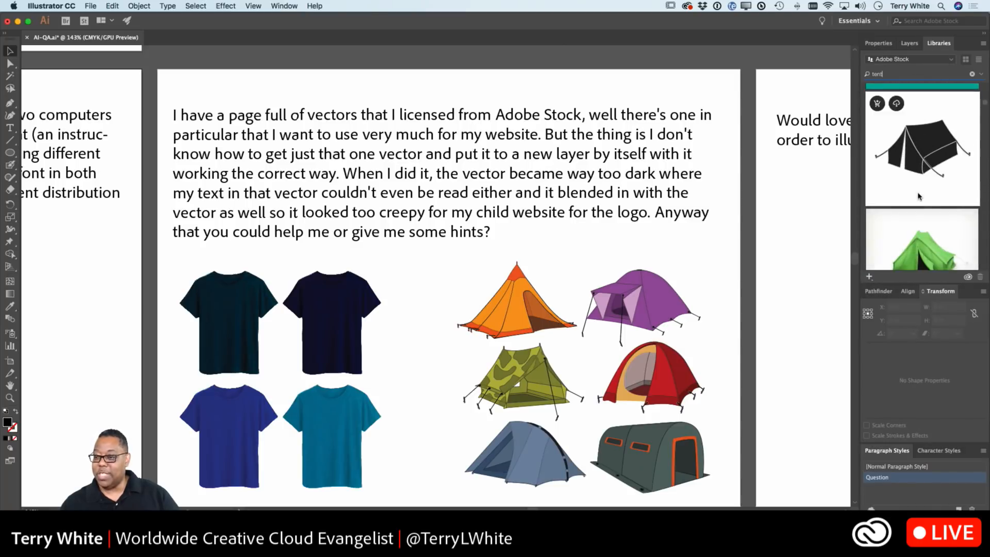
pyautogui.scroll(-5, 913, 176)
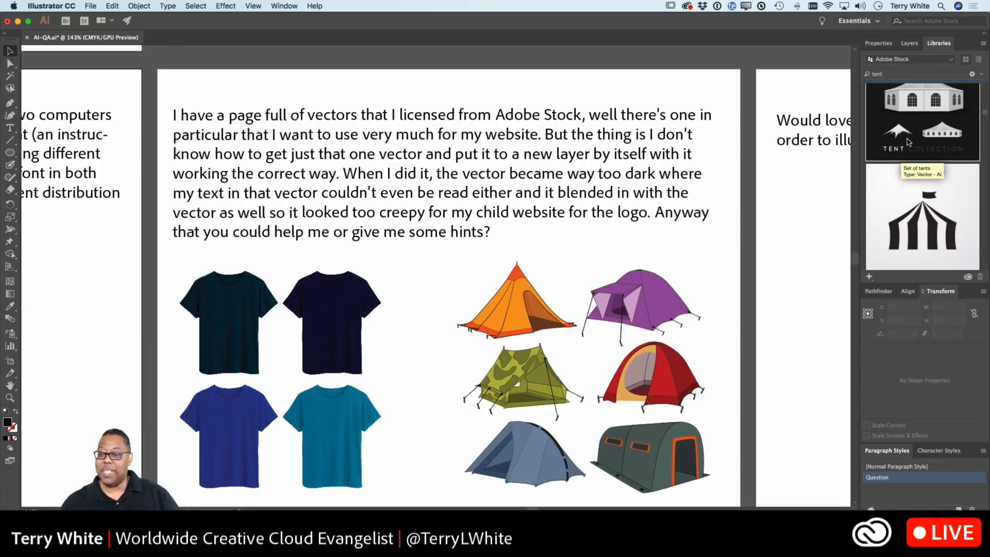
pyautogui.scroll(-5, 913, 155)
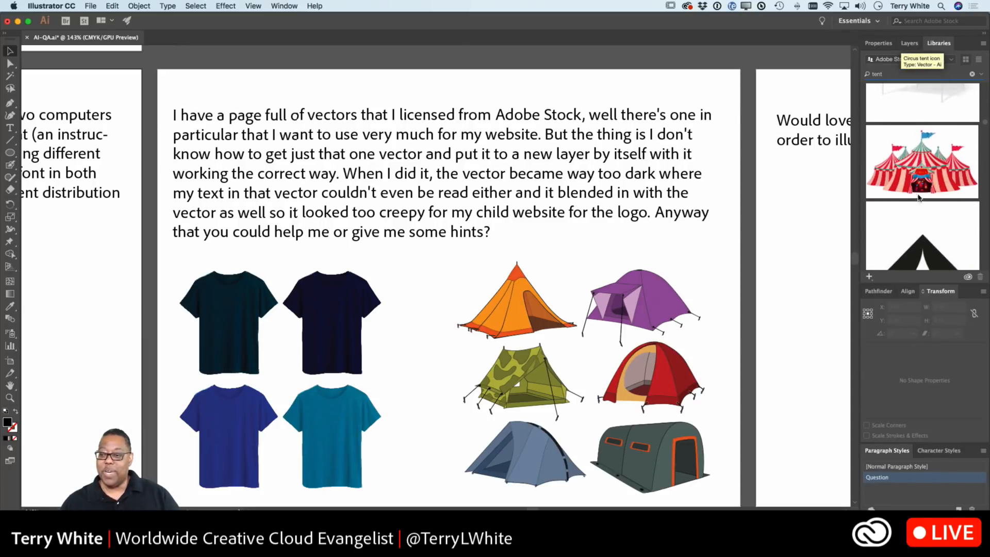
pyautogui.scroll(-5, 919, 196)
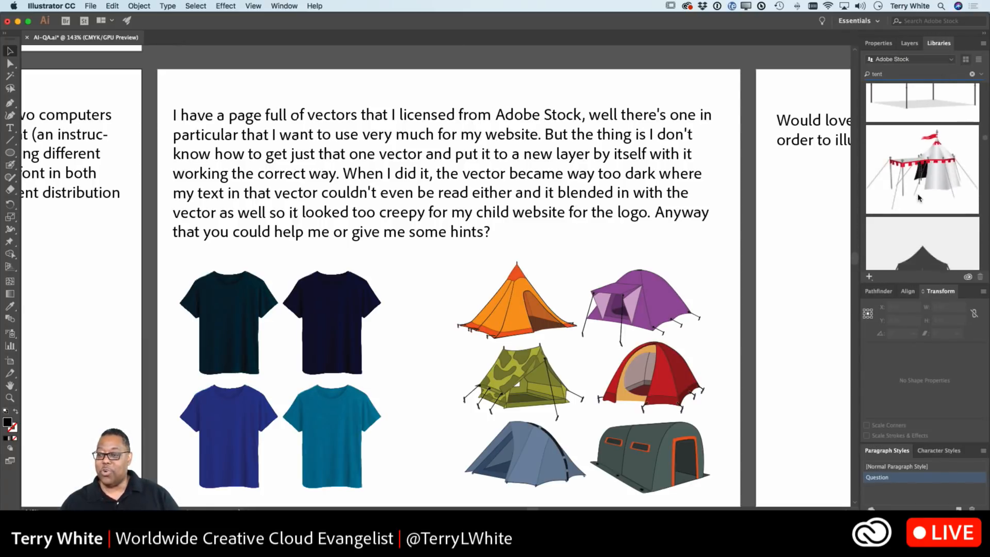
pyautogui.scroll(-6, 919, 196)
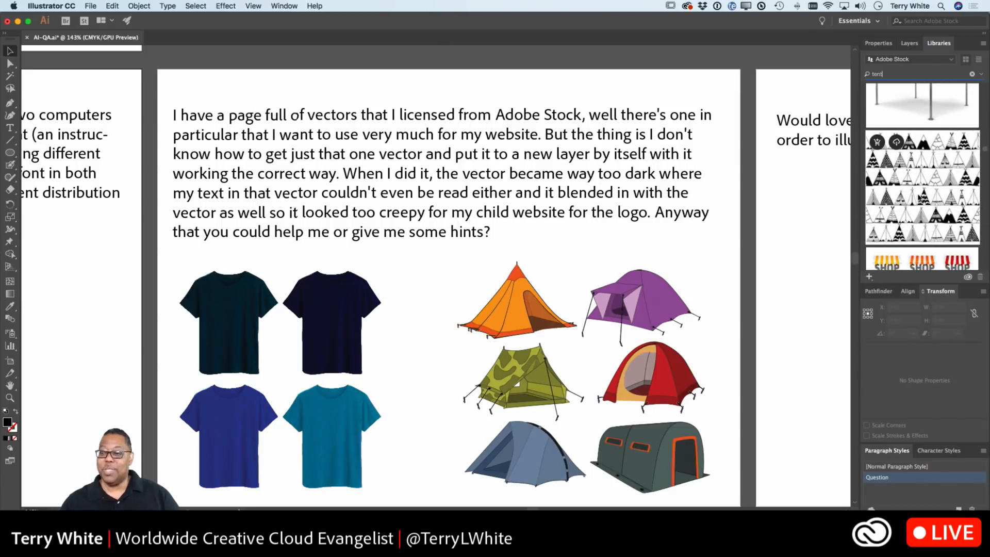
pyautogui.scroll(-1, 931, 227)
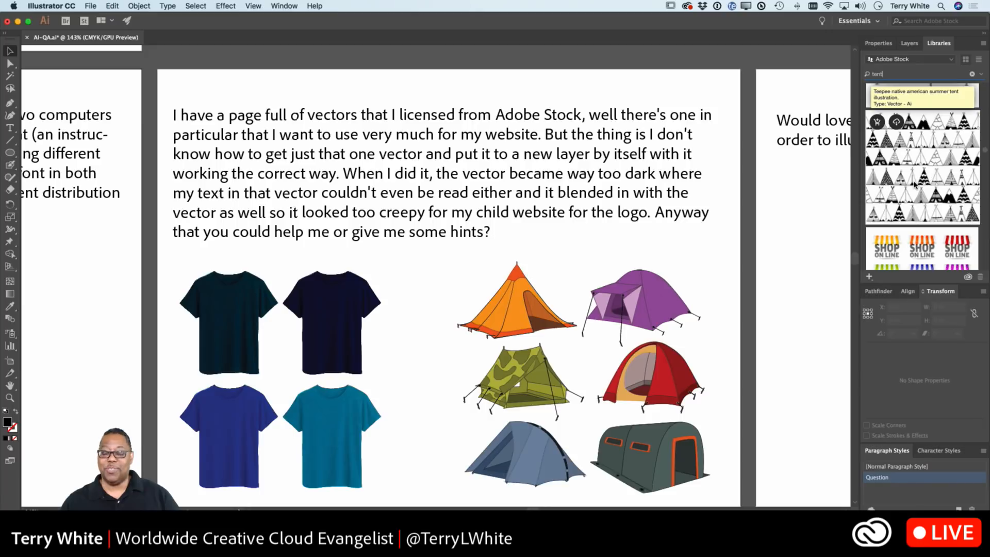
pyautogui.scroll(-10, 923, 169)
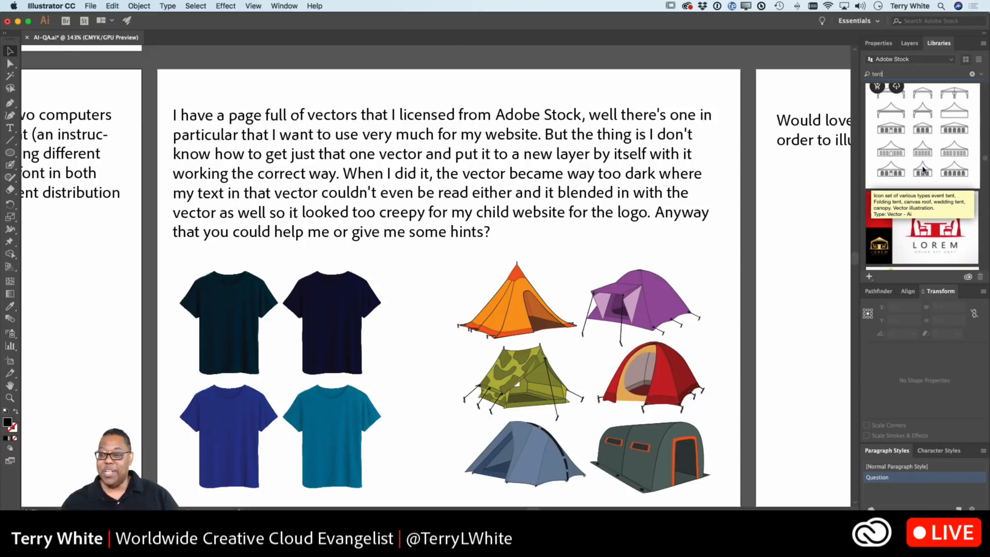
pyautogui.scroll(-3, 939, 170)
pyautogui.scroll(-8, 940, 172)
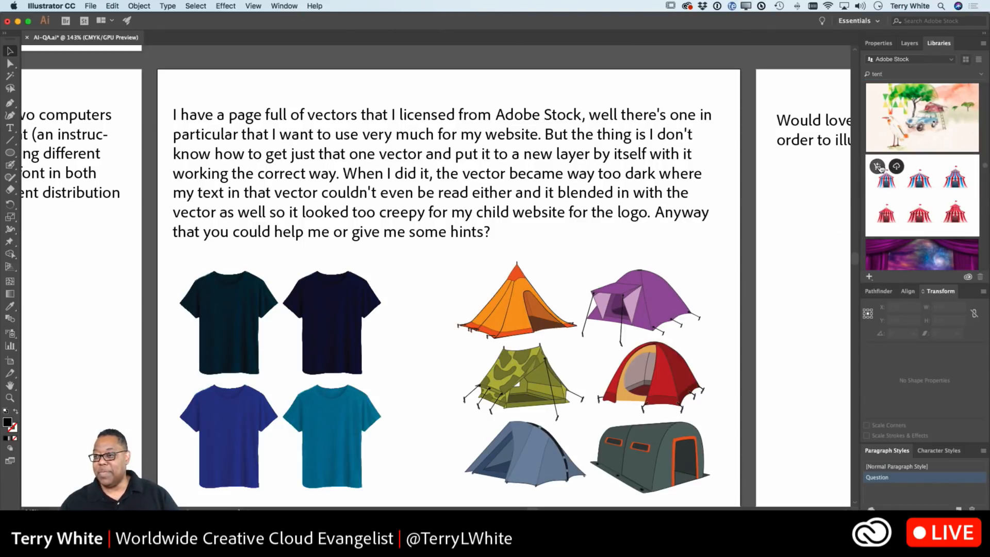
pyautogui.click(879, 167)
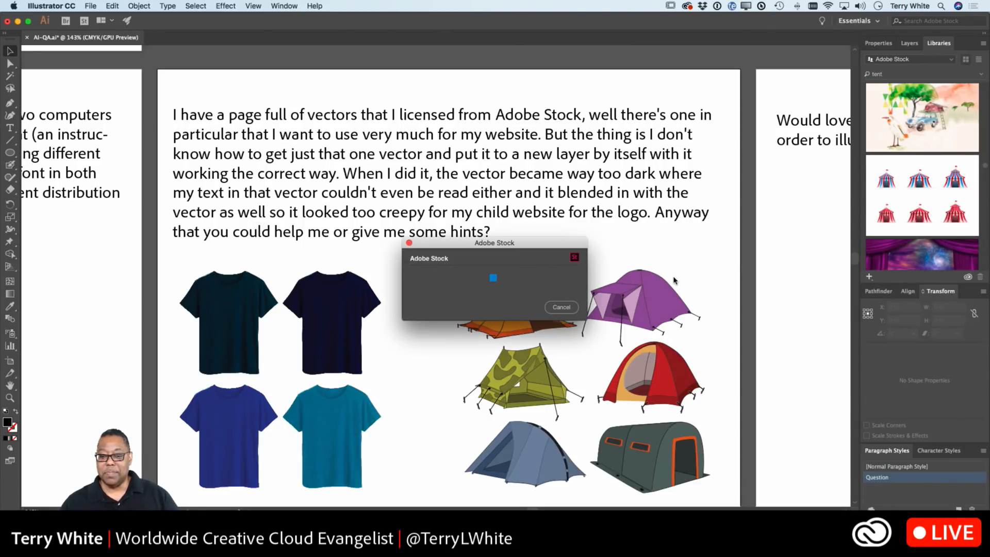
pyautogui.click(567, 324)
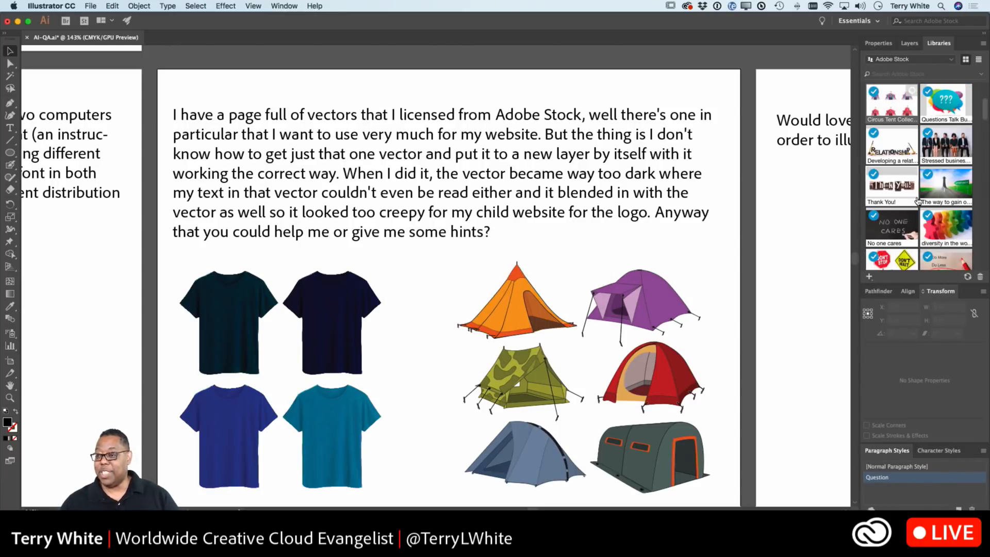
# Open the licensed circus tent collection as its own document and select the small blue-and-red striped tent
pyautogui.doubleClick(888, 107)
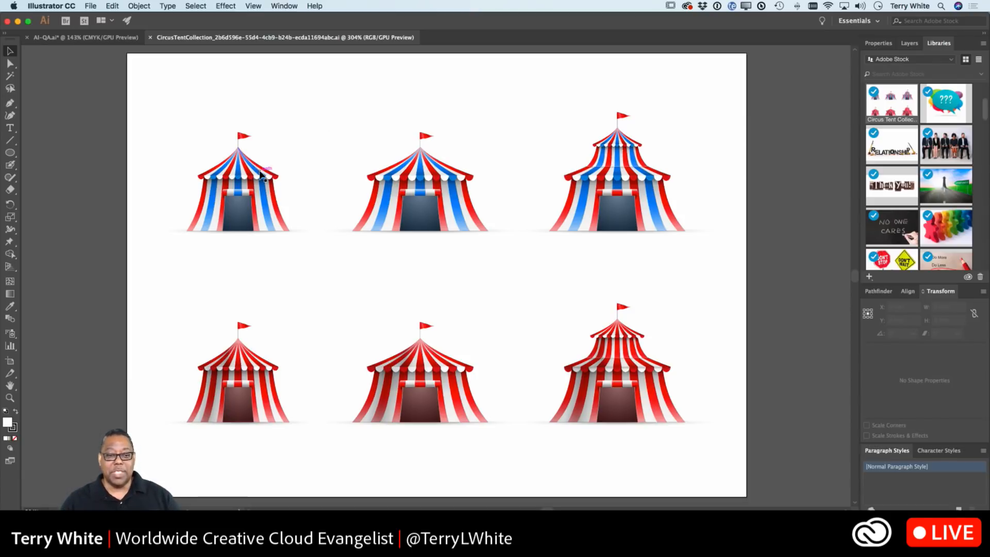
pyautogui.click(244, 157)
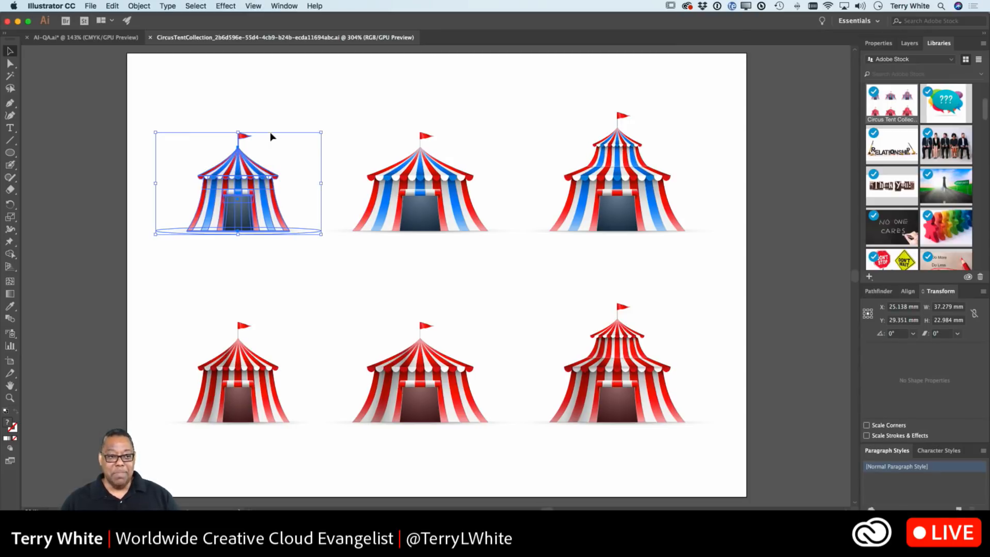
# Return to AI-QA.ai and compare how the T-shirt set and the individual tents are grouped by selecting each of them
pyautogui.click(80, 38)
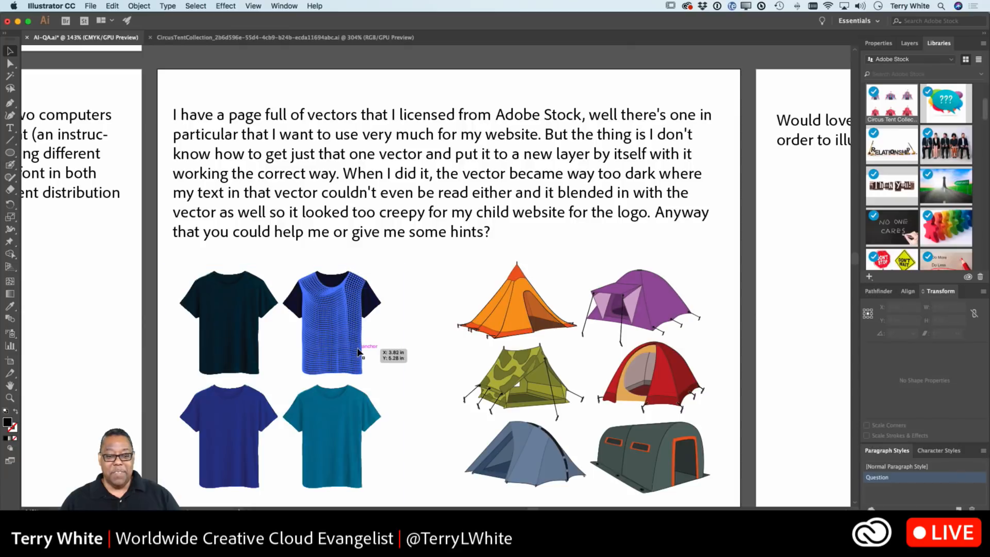
pyautogui.click(367, 348)
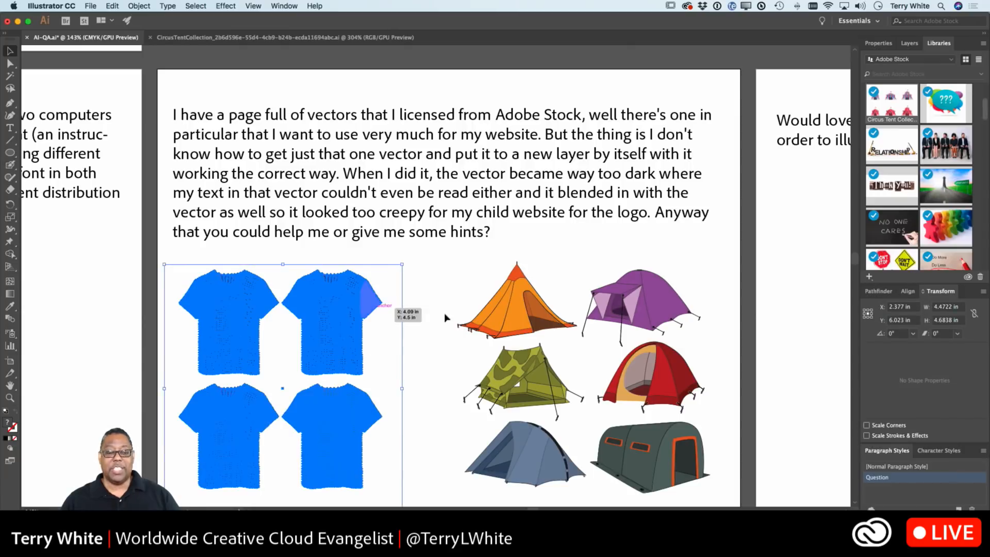
pyautogui.click(512, 322)
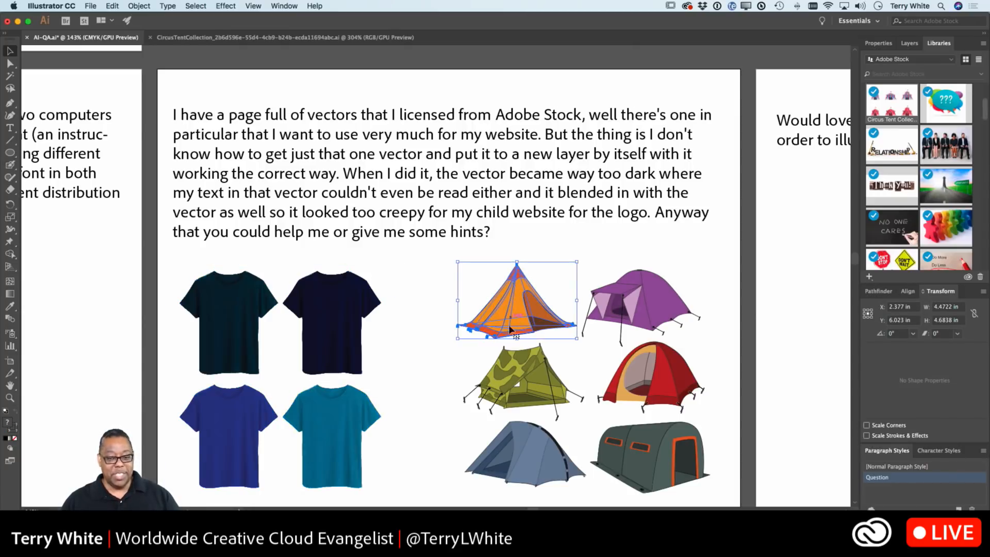
pyautogui.click(509, 369)
pyautogui.click(634, 379)
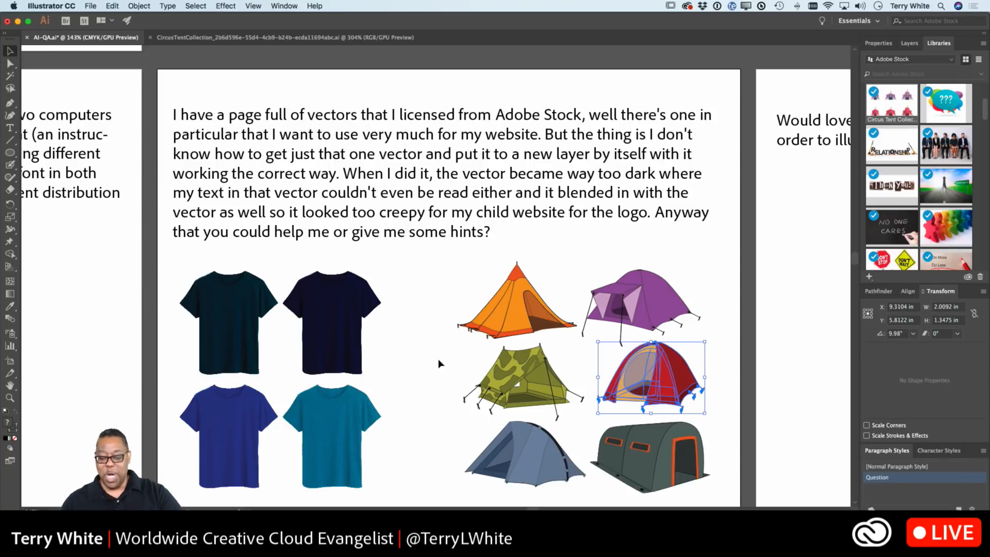
# Ungroup the set of four T-shirts and deselect it
pyautogui.click(364, 338)
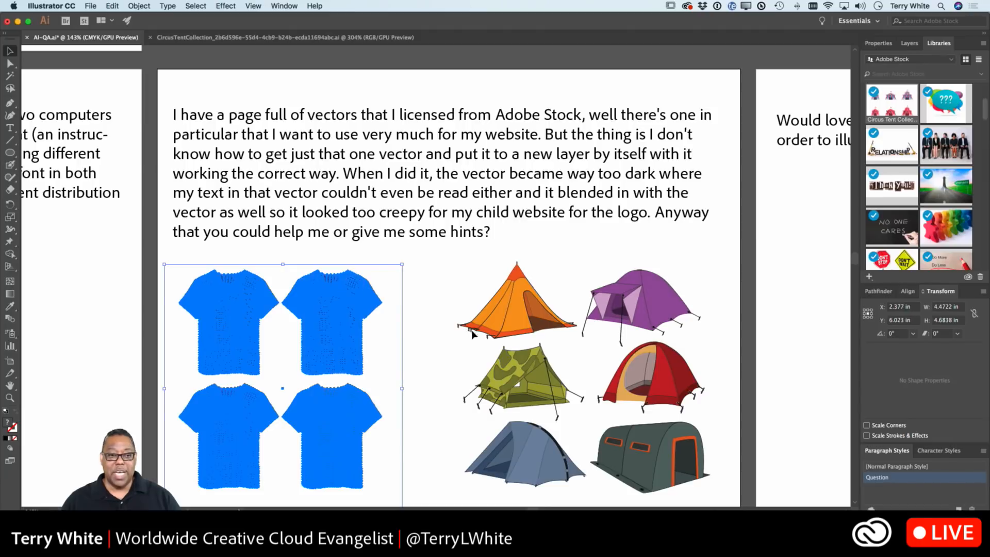
pyautogui.click(149, 7)
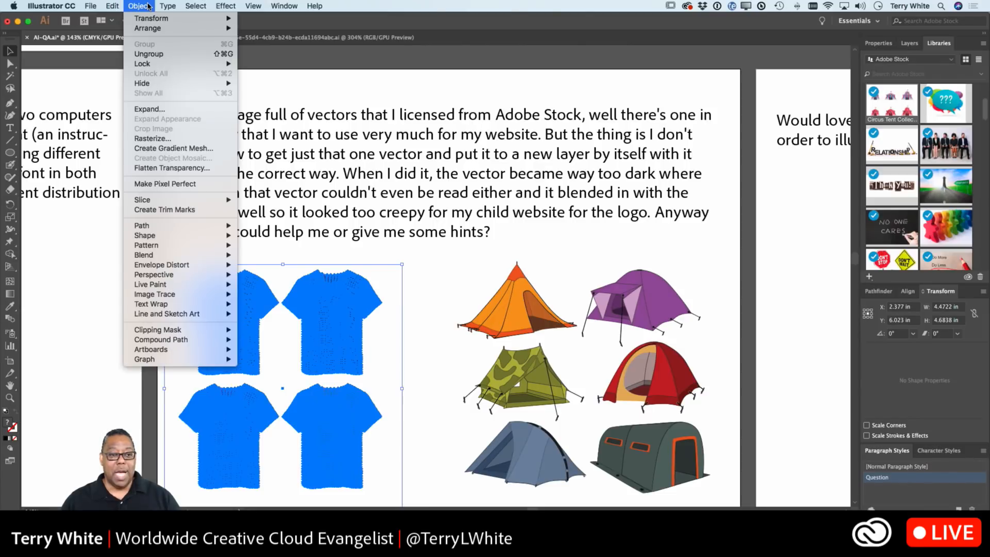
pyautogui.click(152, 55)
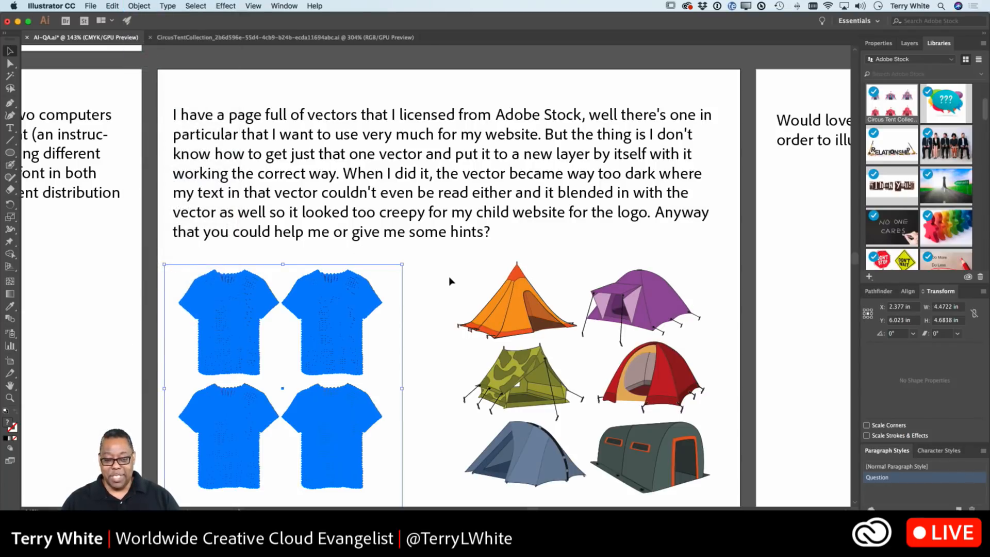
pyautogui.click(420, 286)
# Select single T-shirts from the ungrouped set and copy the dark green one
pyautogui.click(374, 300)
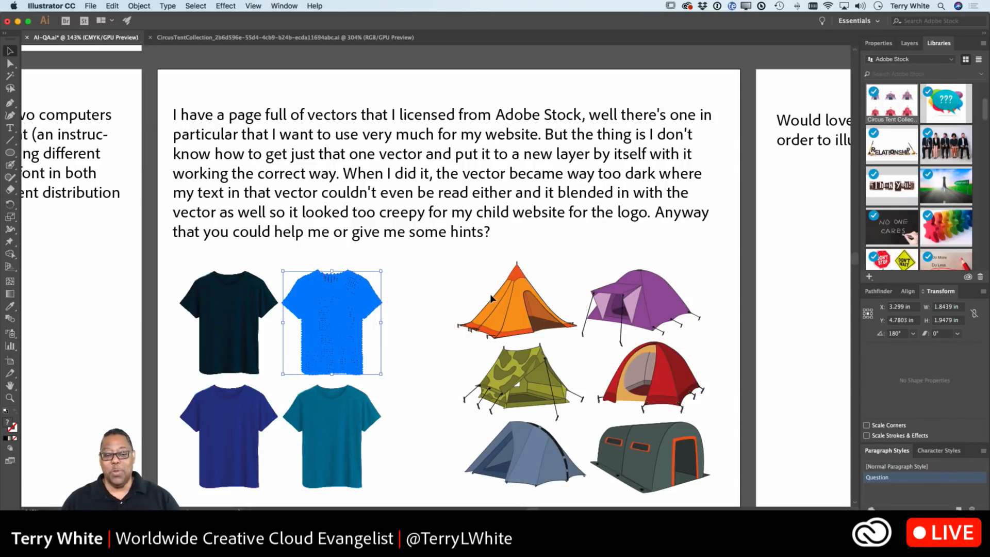
pyautogui.moveTo(318, 302); pyautogui.dragTo(224, 299)
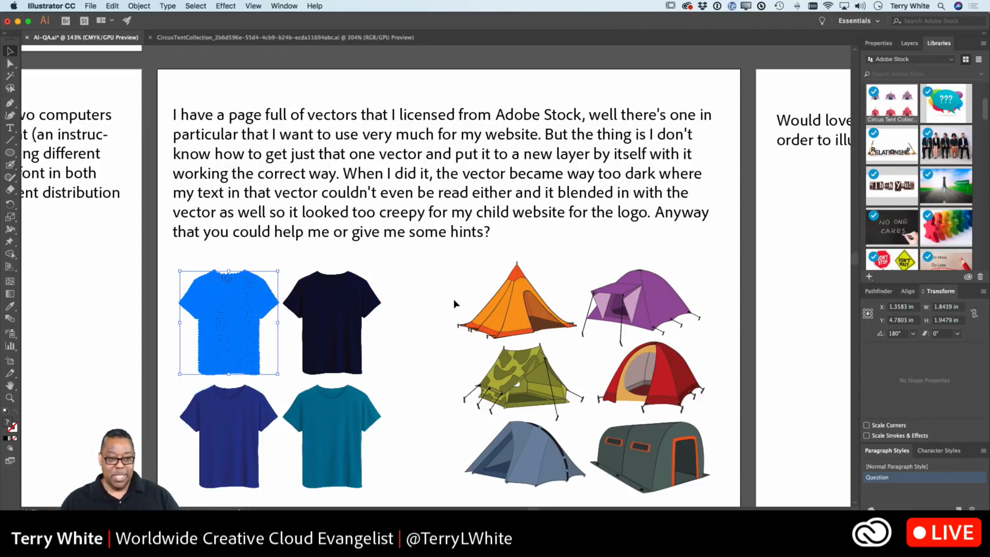
pyautogui.click(113, 6)
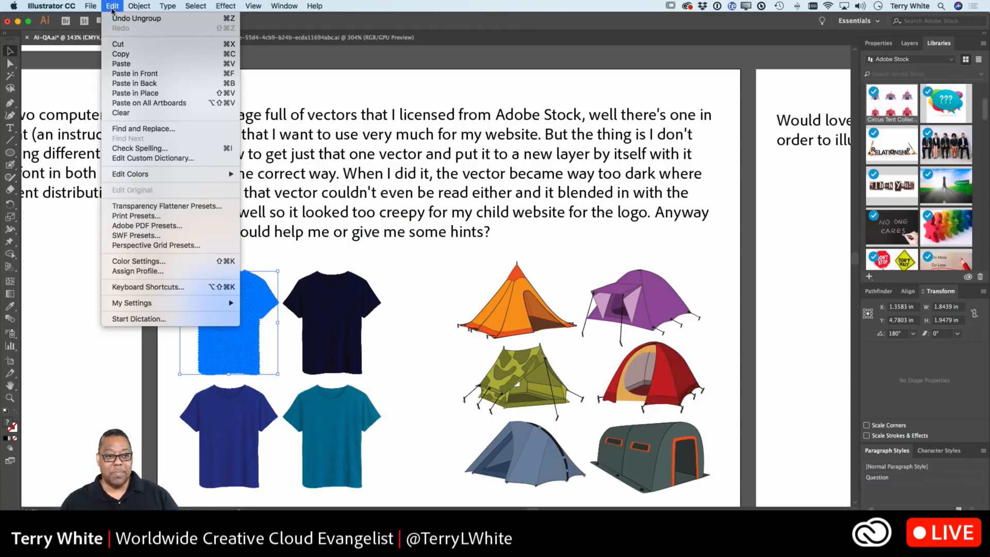
pyautogui.click(133, 51)
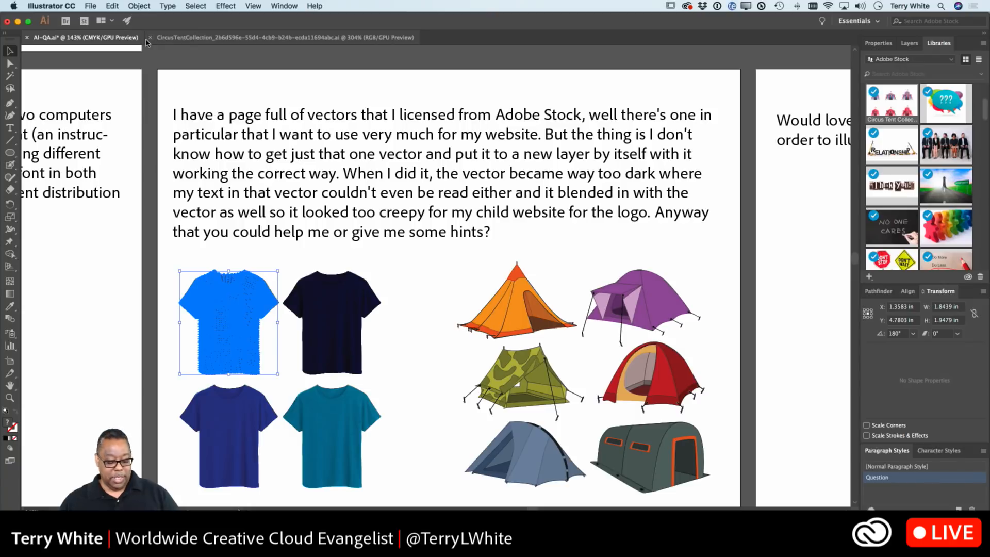
# Switch to the circus tent collection document and copy the selected small blue-and-red striped tent
pyautogui.press('super+Tab')
pyautogui.click(146, 41)
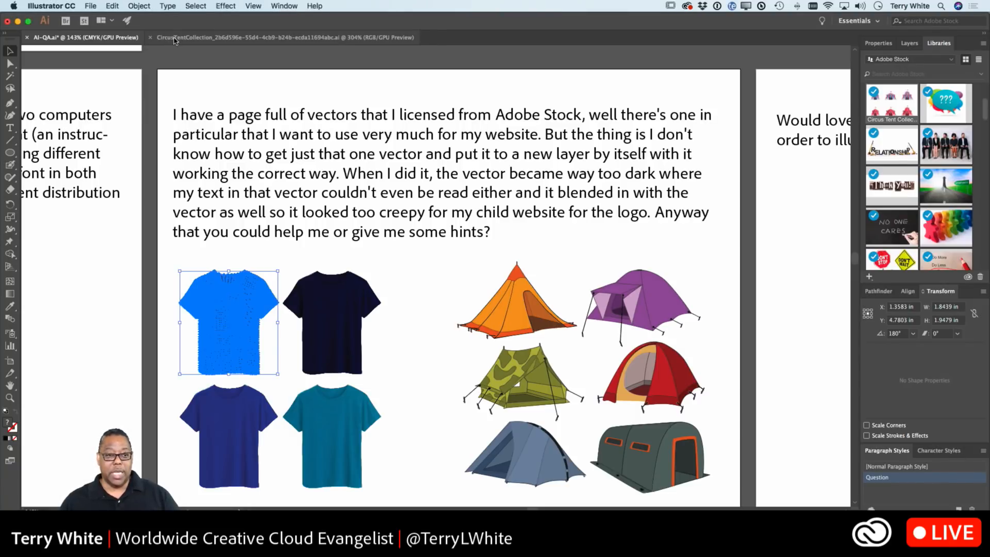
pyautogui.click(173, 37)
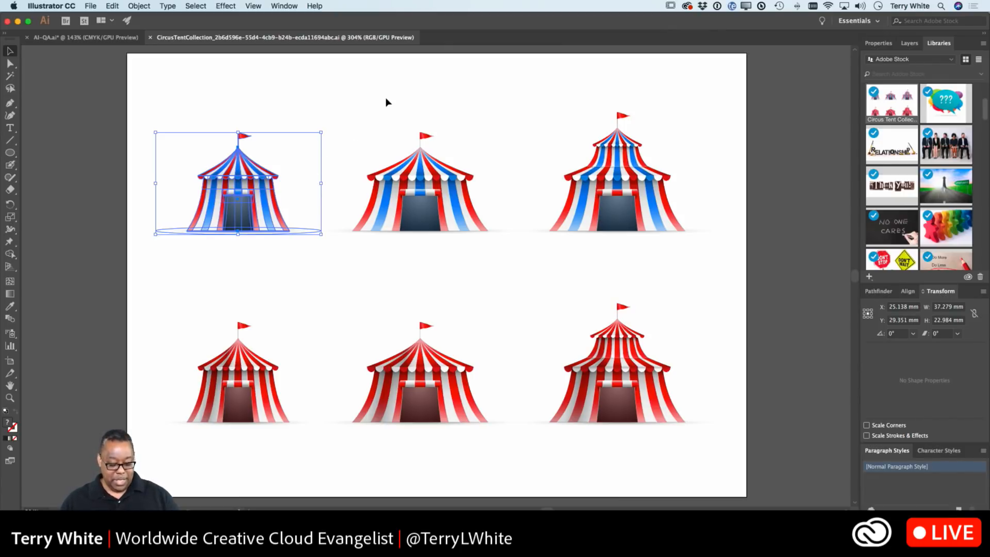
pyautogui.press('a')
pyautogui.press('v')
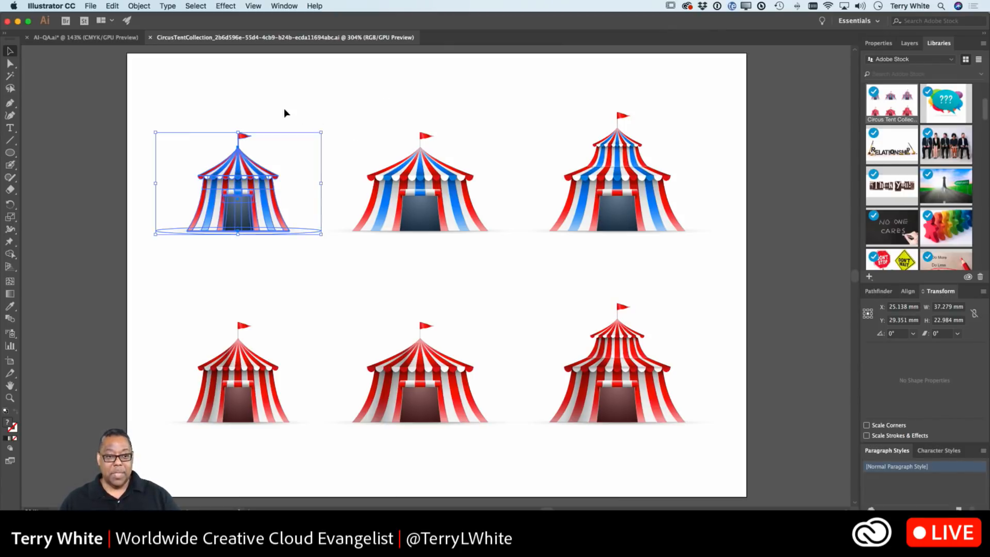
# Create a new 1024 x 1024 px document with one artboard from the recent custom preset
pyautogui.click(91, 7)
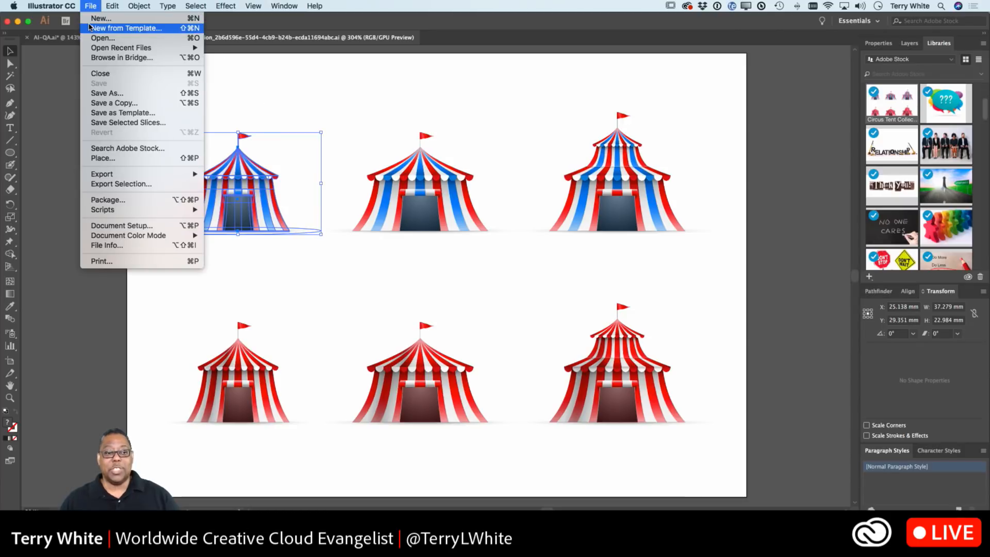
pyautogui.click(94, 21)
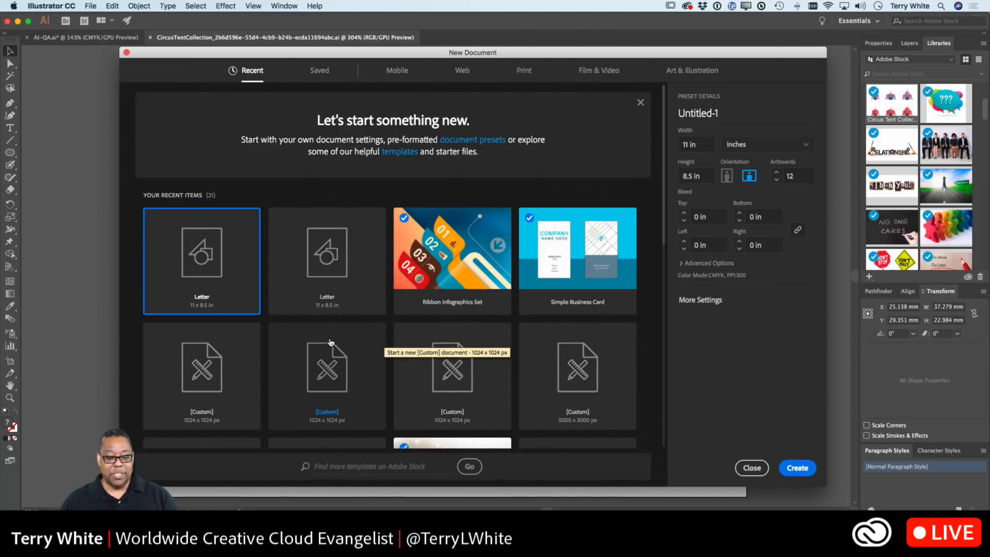
pyautogui.click(208, 382)
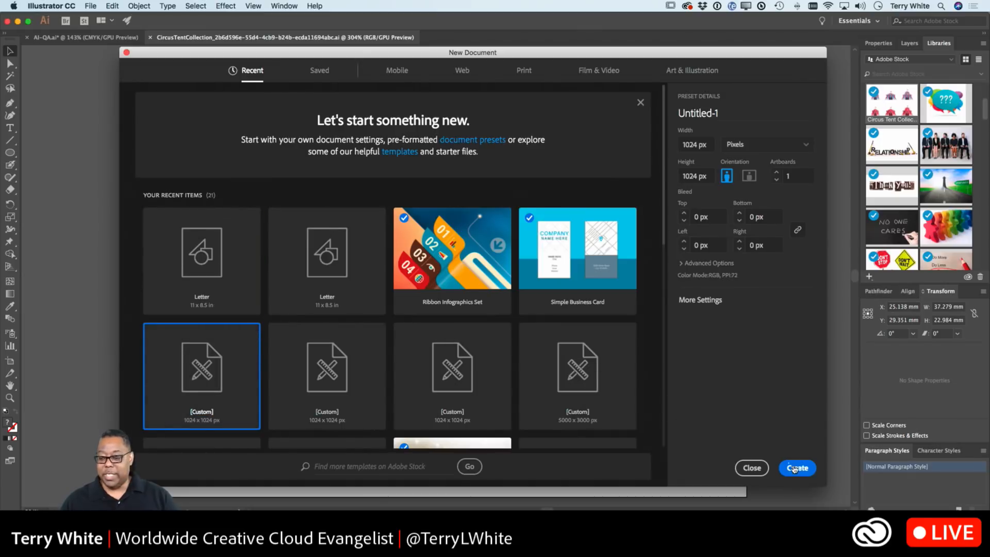
pyautogui.click(797, 468)
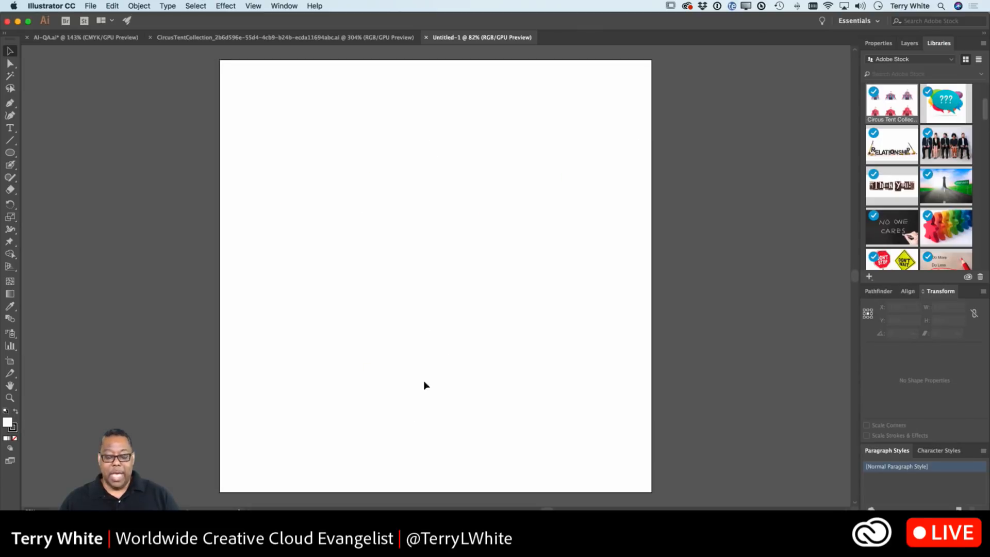
# Paste the copied tent, enlarge it proportionally to about 923 x 569 px in the middle of the artboard, and deselect it
pyautogui.press('super+v')
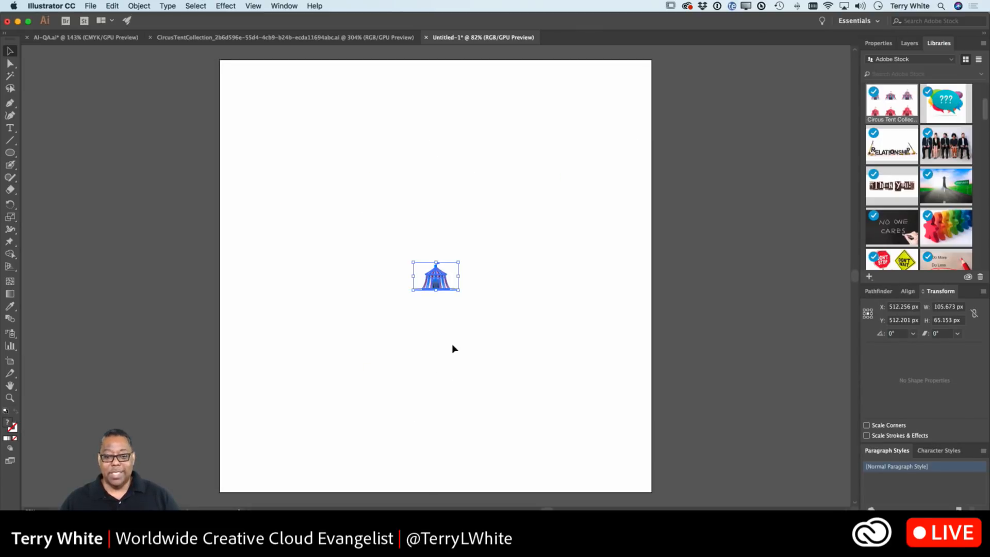
pyautogui.moveTo(459, 290); pyautogui.dragTo(597, 411)
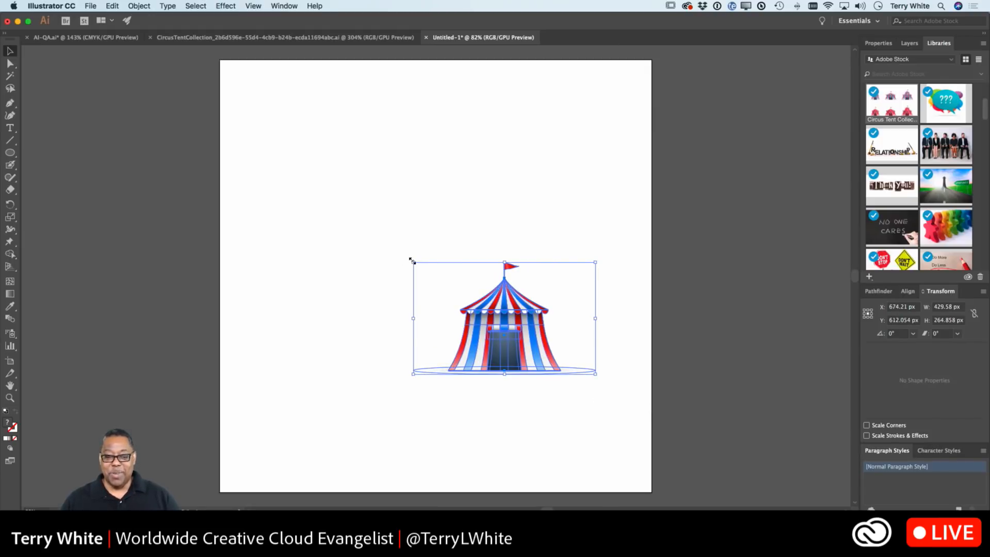
pyautogui.moveTo(413, 261); pyautogui.dragTo(241, 141)
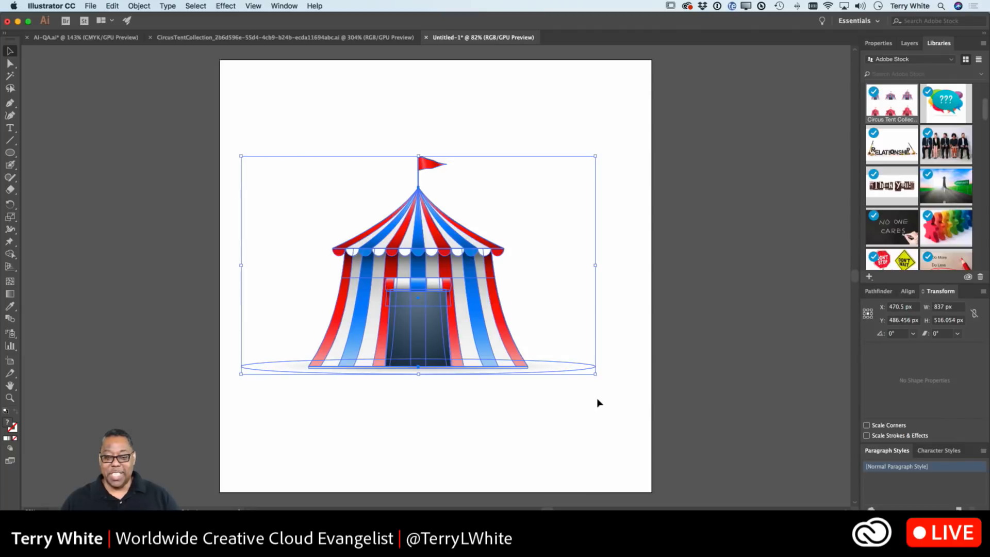
pyautogui.moveTo(594, 372); pyautogui.dragTo(633, 410)
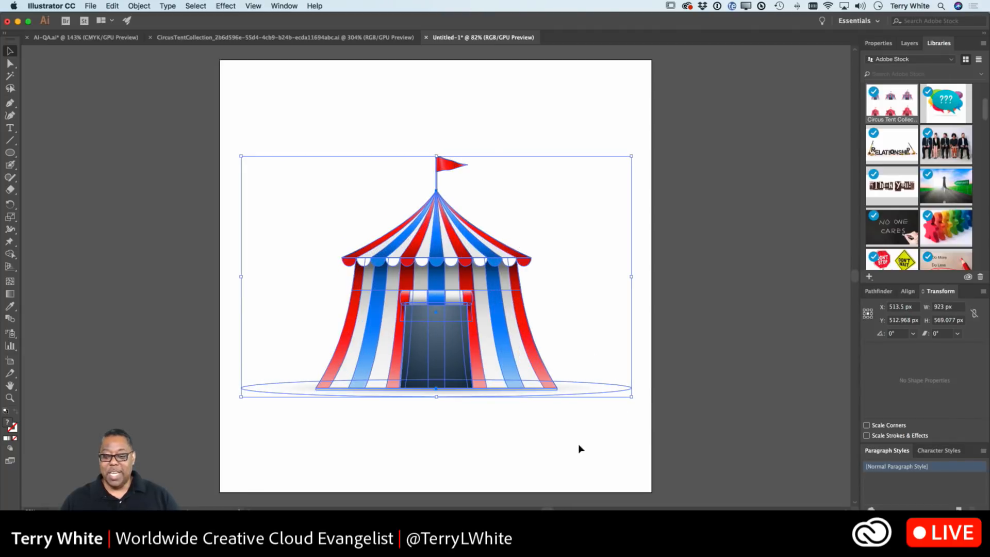
pyautogui.click(451, 436)
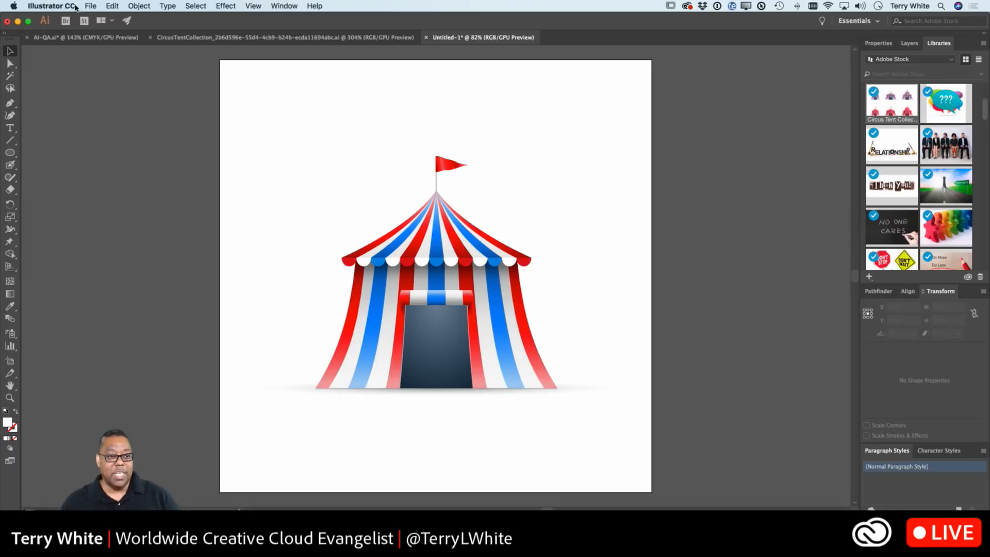
# Save the document to the Desktop in Adobe Illustrator (ai) format, named with the owner's first name plus "'sTent", keeping the default options
pyautogui.click(90, 6)
pyautogui.click(100, 83)
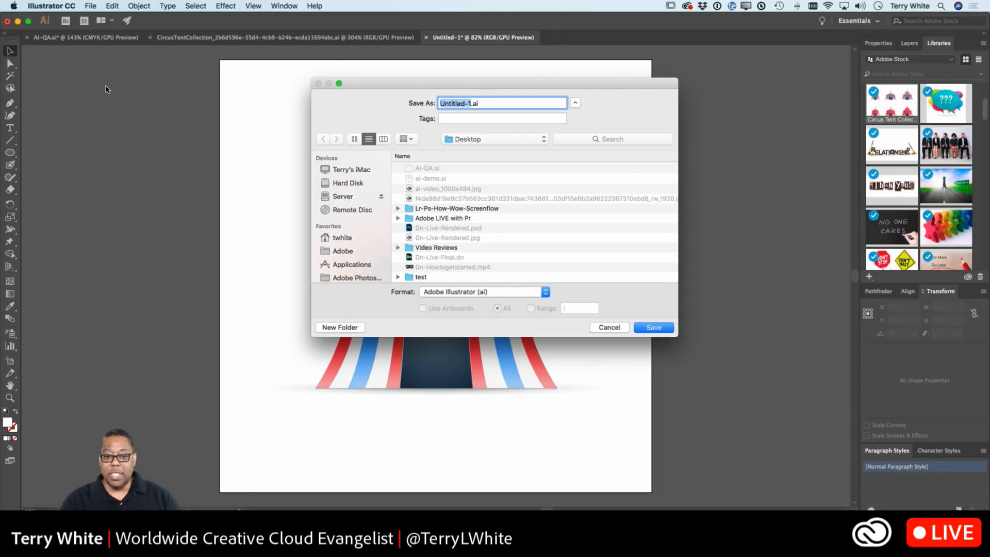
pyautogui.write('Terry')
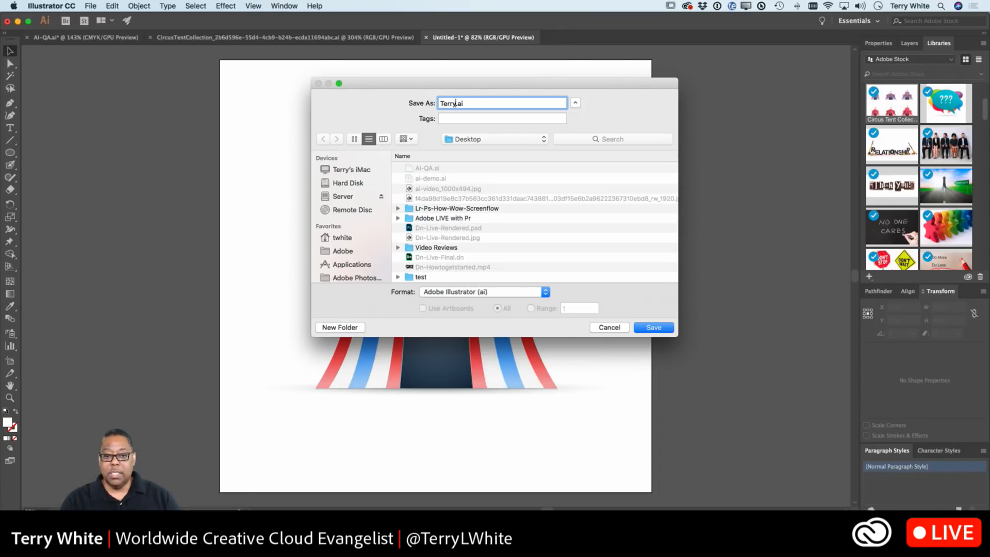
pyautogui.write("'sTent")
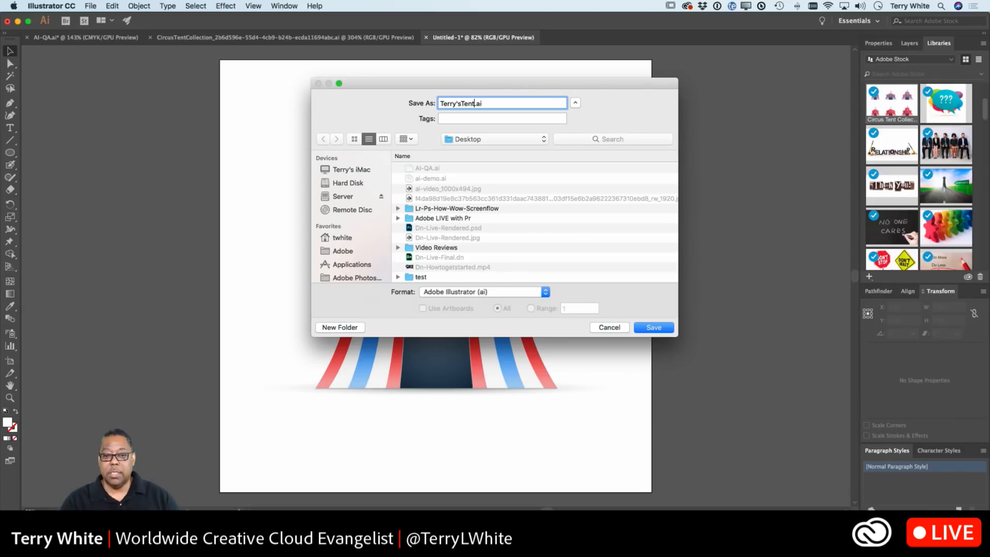
pyautogui.press('Return')
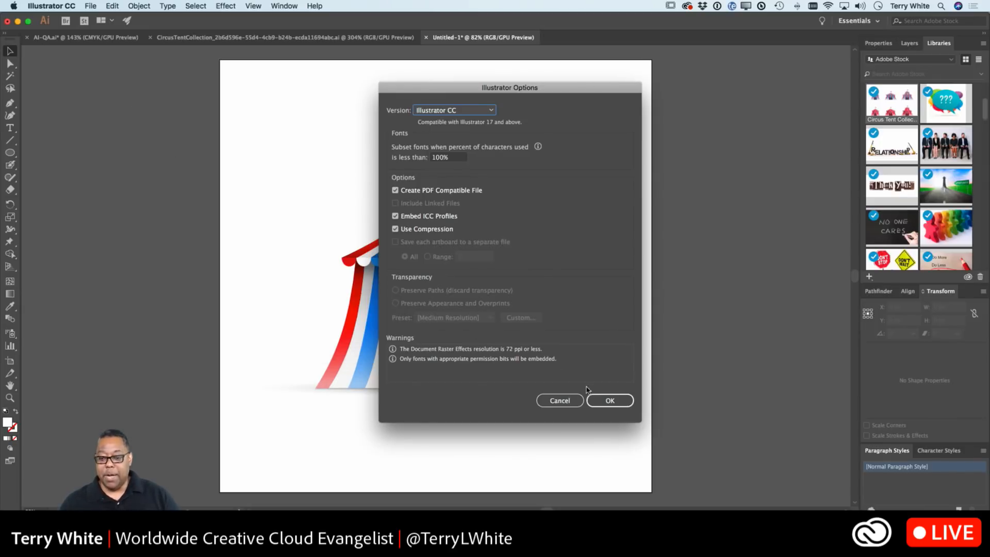
pyautogui.click(604, 400)
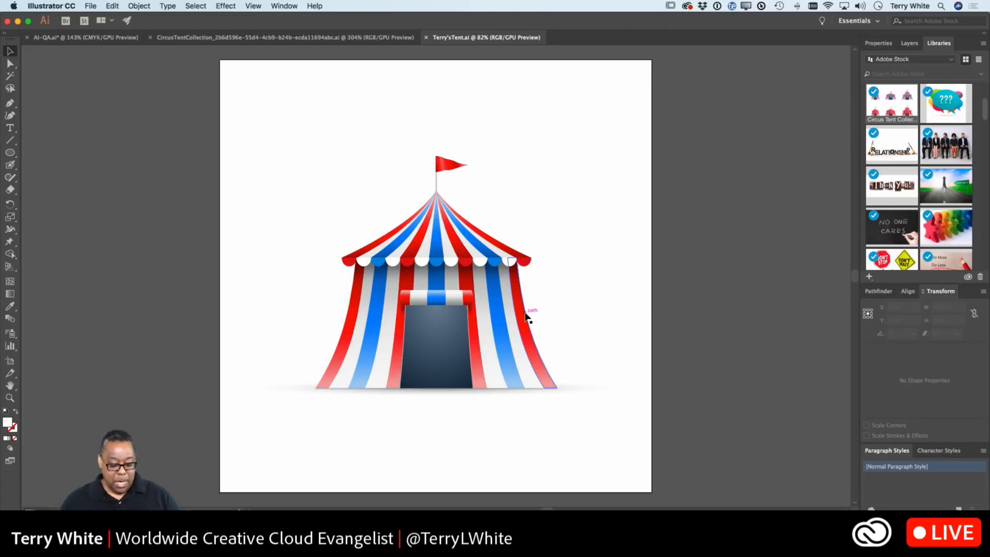
# Close the saved tent document, deselect the tent in the circus tent collection, and close the collection as well
pyautogui.press('super+w')
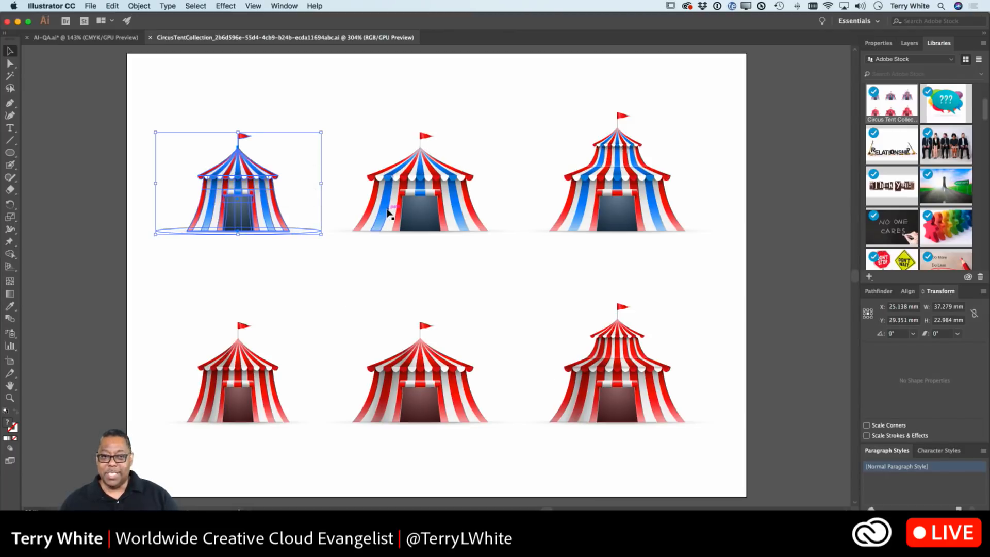
pyautogui.click(145, 6)
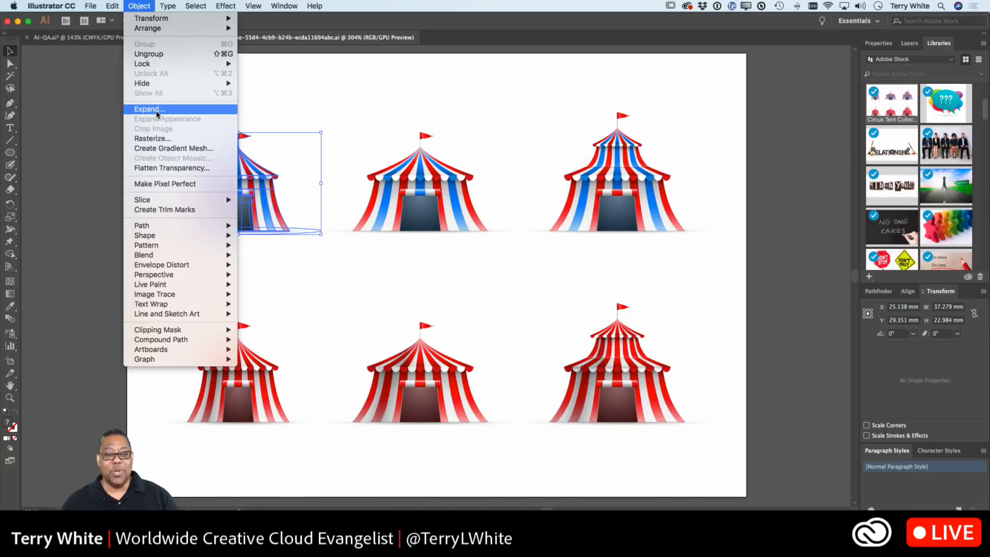
pyautogui.click(367, 117)
pyautogui.click(214, 67)
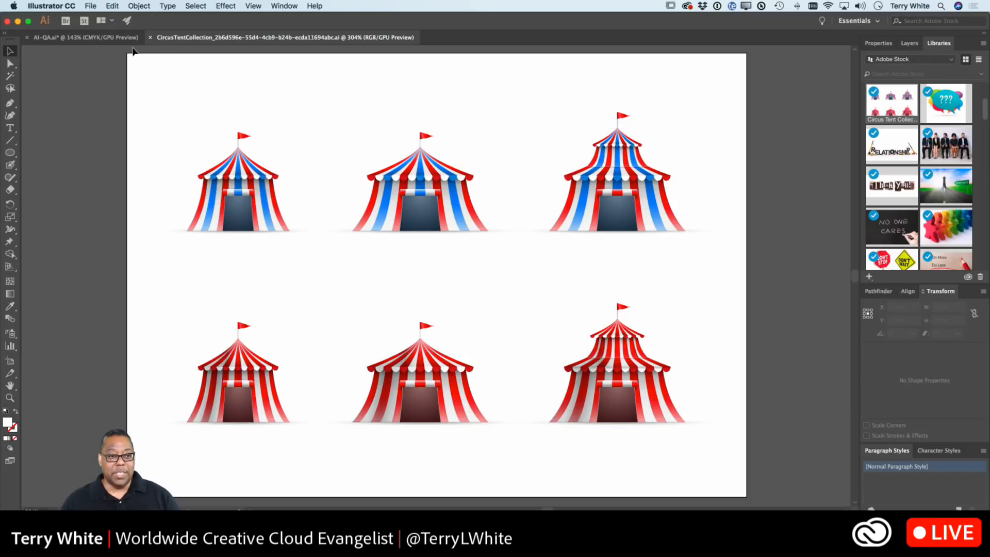
pyautogui.press('super+w')
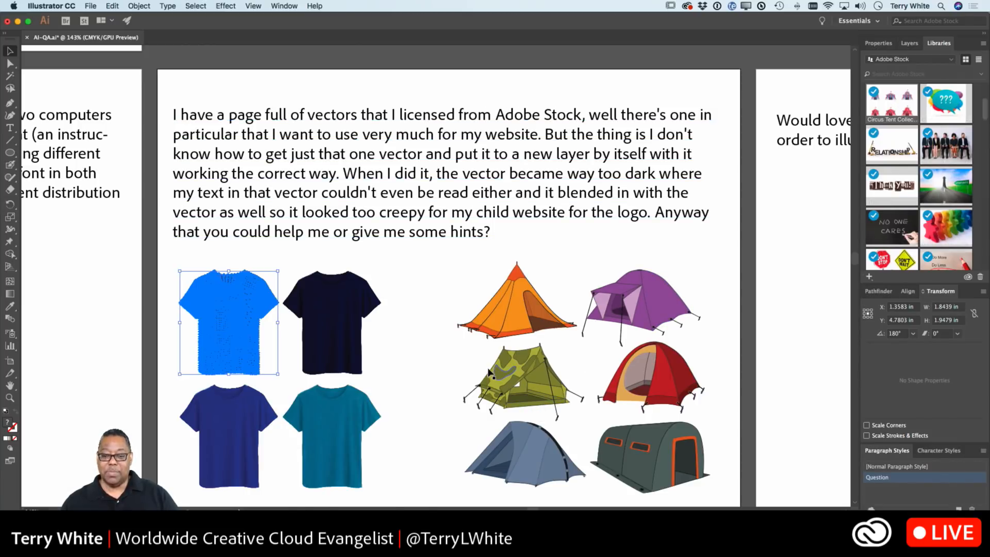
# Select the orange tent and enlarge it proportionally to about 2.76 x 1.79 in
pyautogui.click(509, 331)
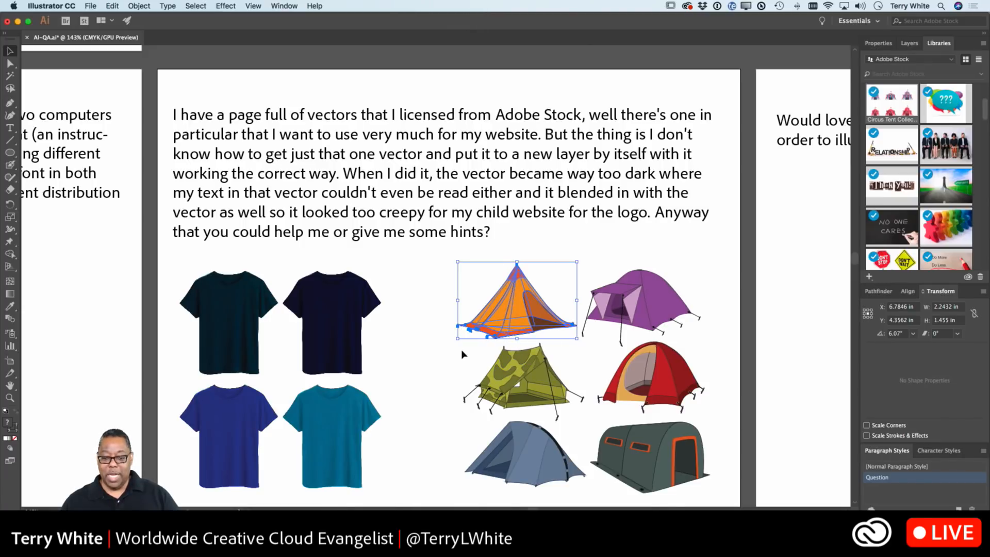
pyautogui.moveTo(458, 341); pyautogui.dragTo(429, 355)
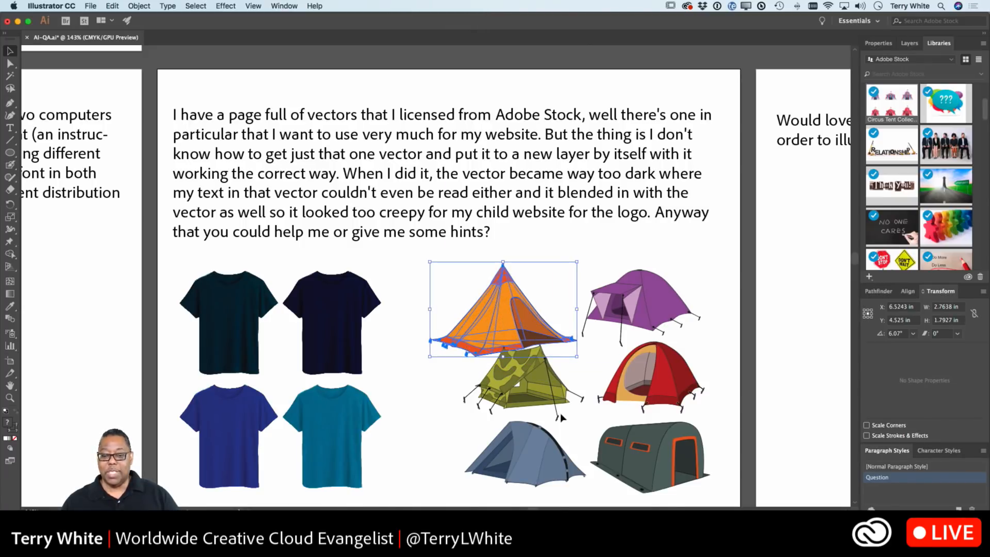
# Directly select the orange tent's front panel, fill it with the light blue swatch, and select the brown panel in its doorway
pyautogui.click(10, 63)
pyautogui.click(538, 276)
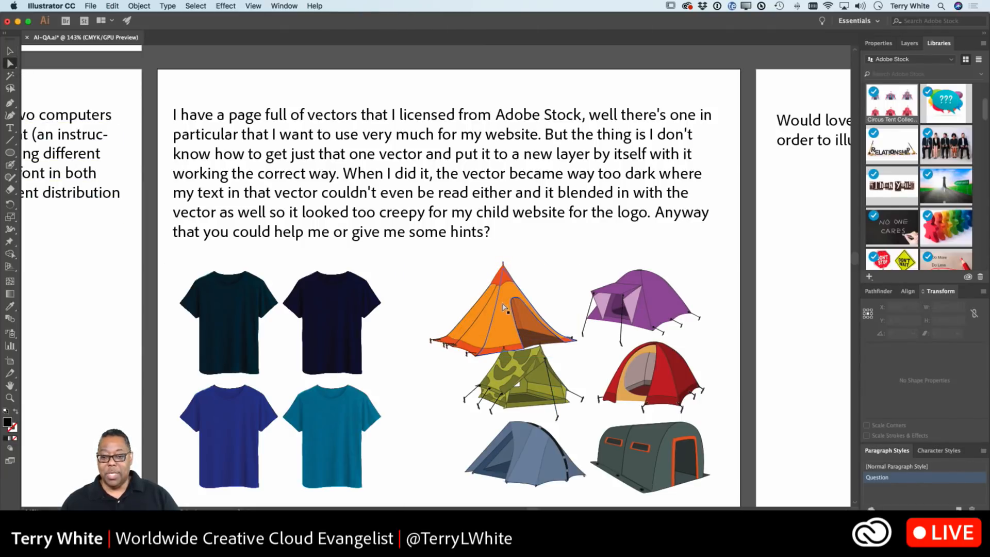
pyautogui.click(506, 308)
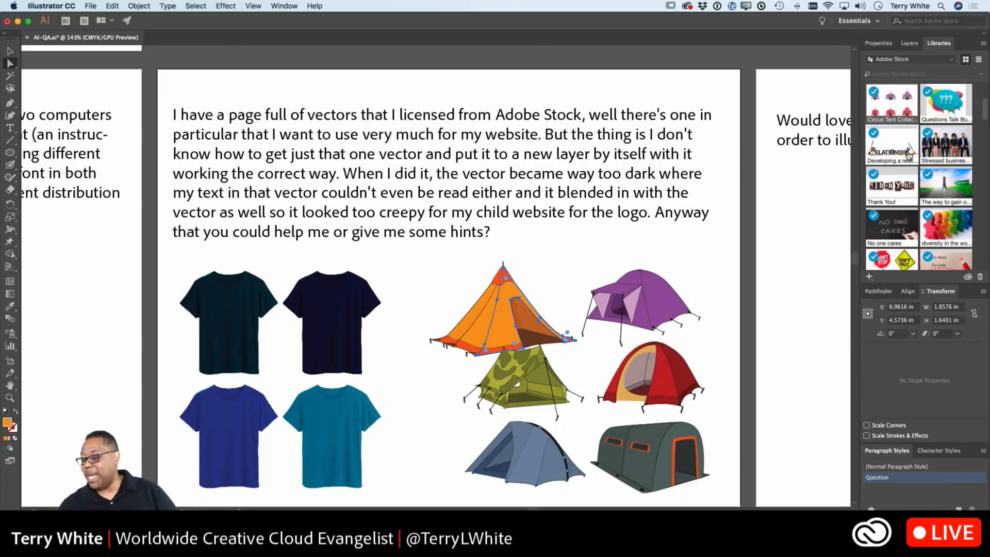
pyautogui.click(887, 45)
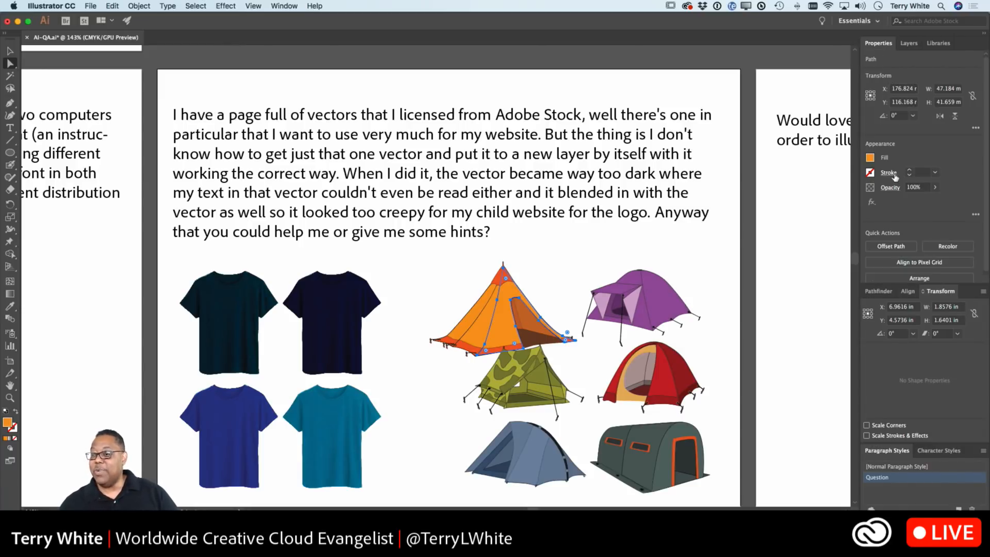
pyautogui.click(871, 158)
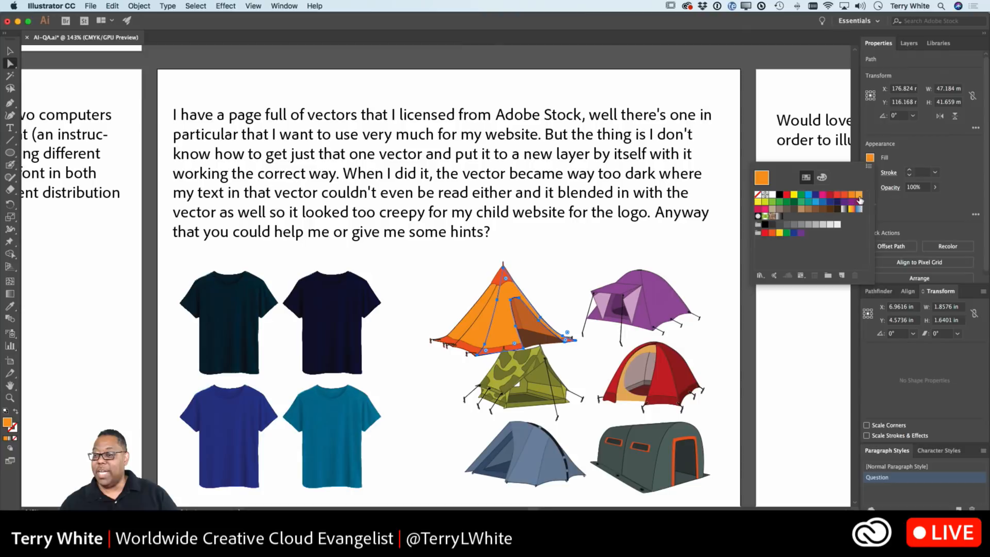
pyautogui.click(809, 195)
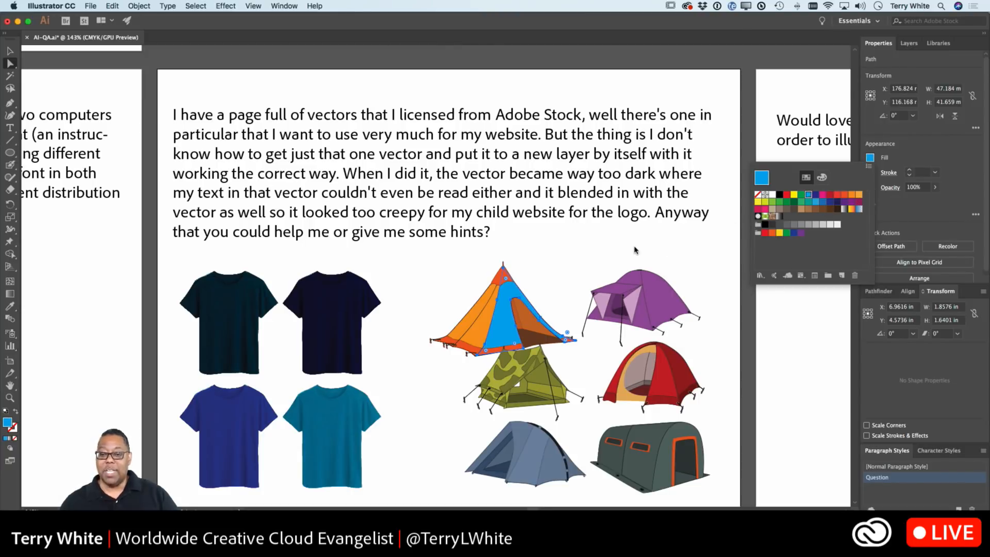
pyautogui.click(536, 322)
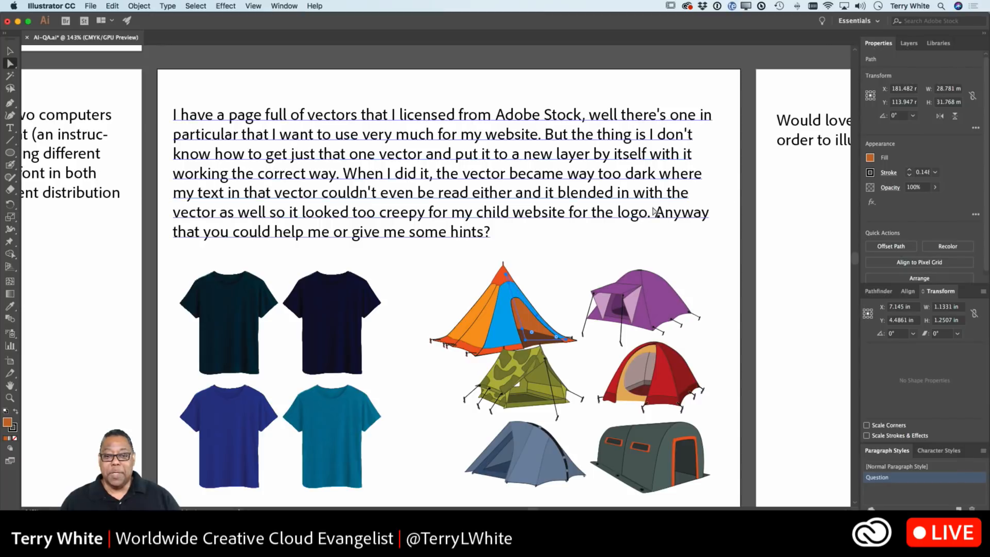
# Go to the question about uploading one's own drawing and look through the Adobe Stock and Adobe Live library graphics, including the remaining ones
pyautogui.hscroll(3, 656, 211)
pyautogui.hscroll(20, 656, 211)
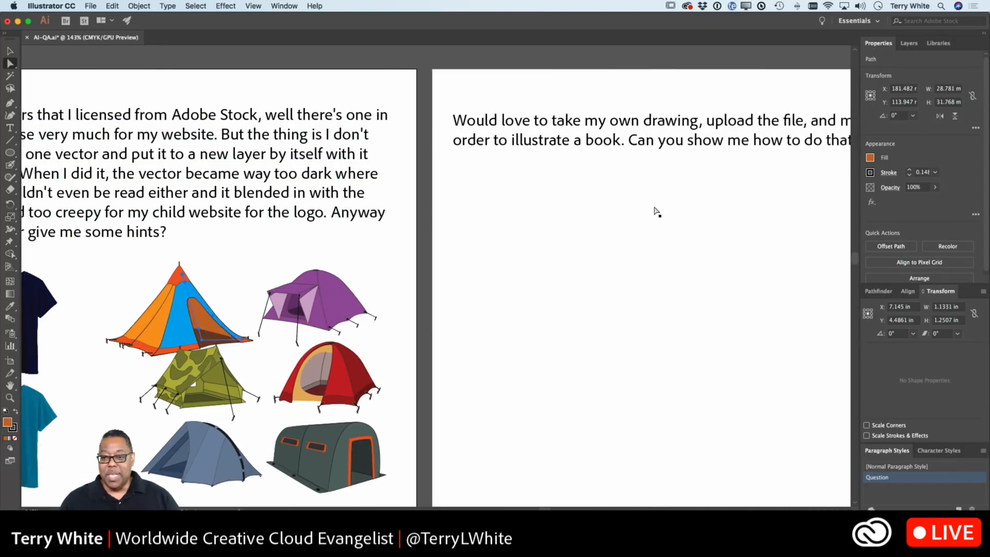
pyautogui.hscroll(5, 656, 212)
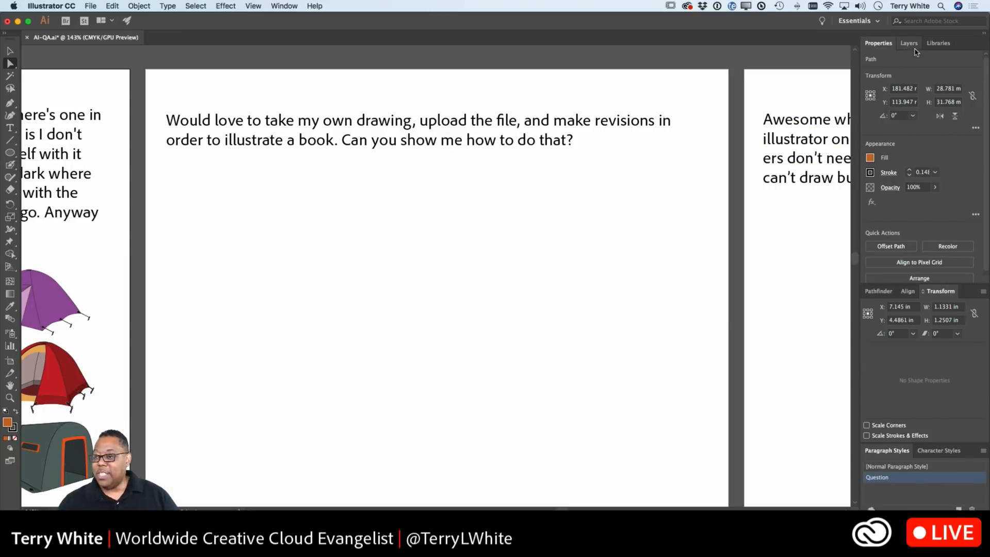
pyautogui.click(932, 46)
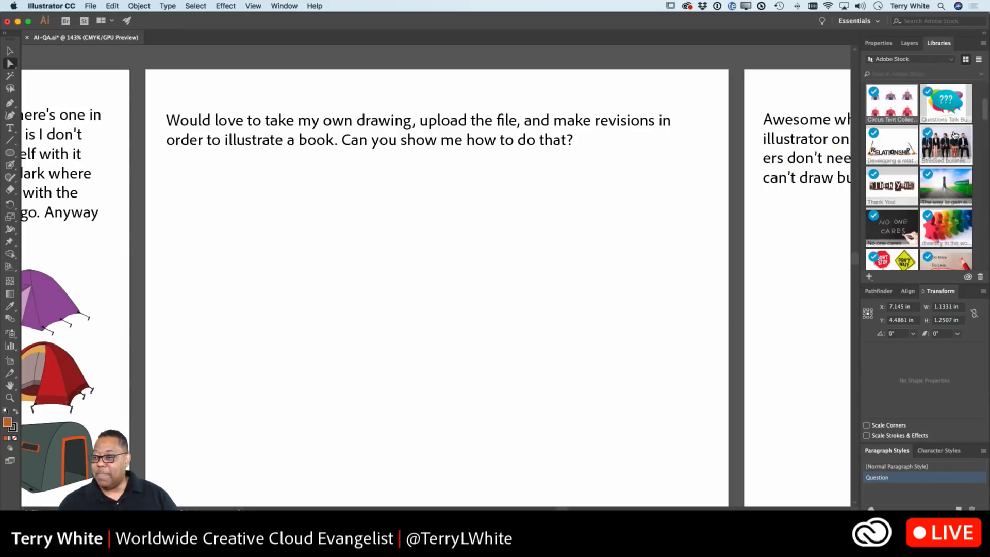
pyautogui.scroll(-2, 940, 180)
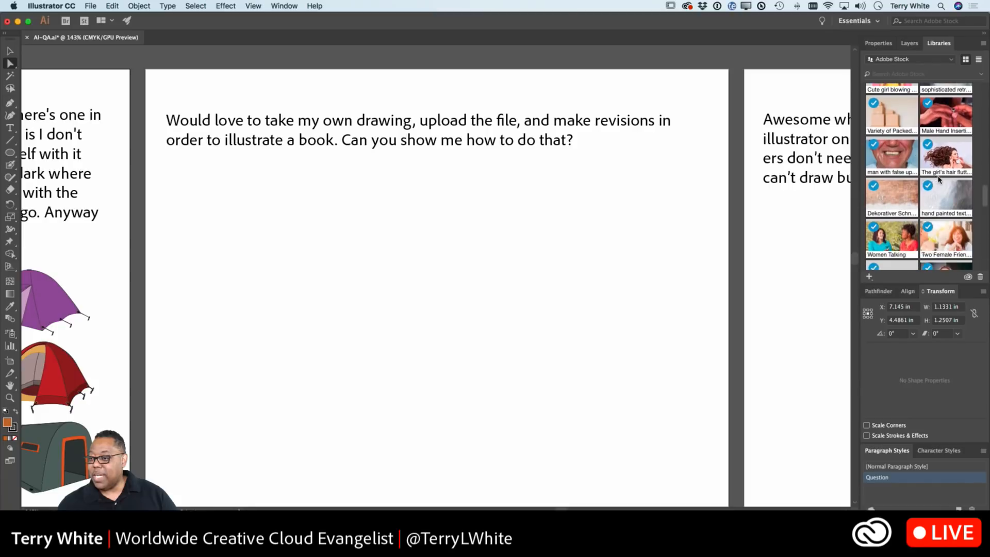
pyautogui.scroll(4, 932, 125)
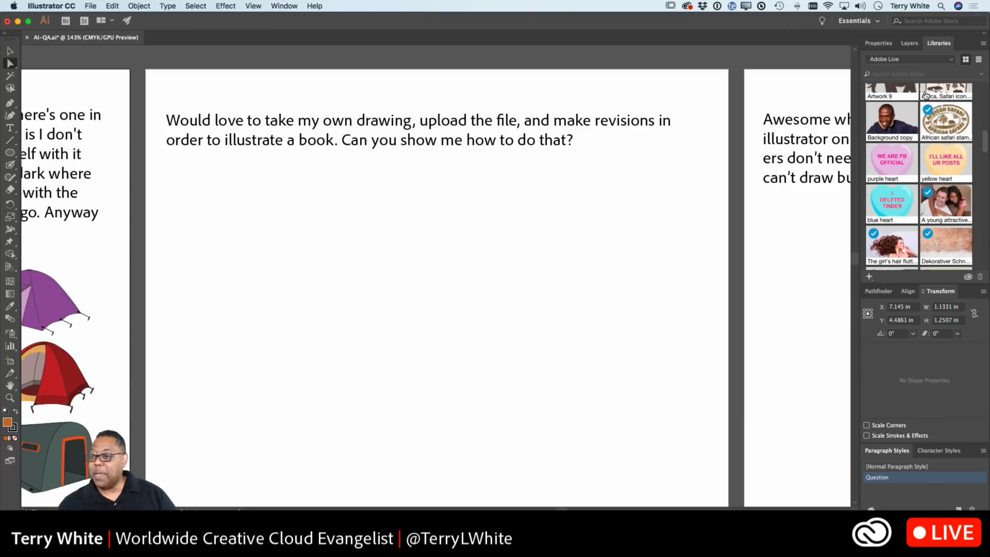
pyautogui.scroll(-5, 925, 95)
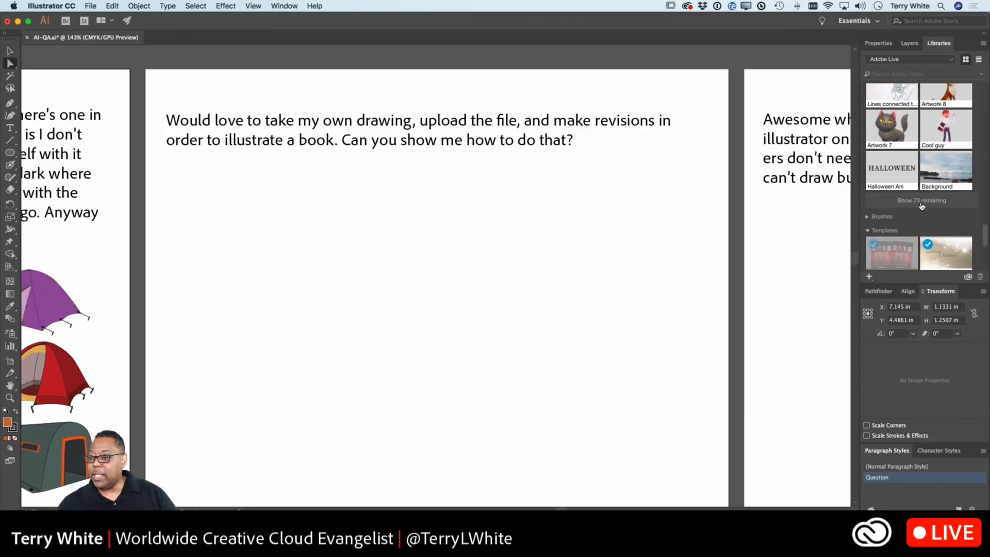
pyautogui.click(921, 201)
pyautogui.scroll(-1, 926, 196)
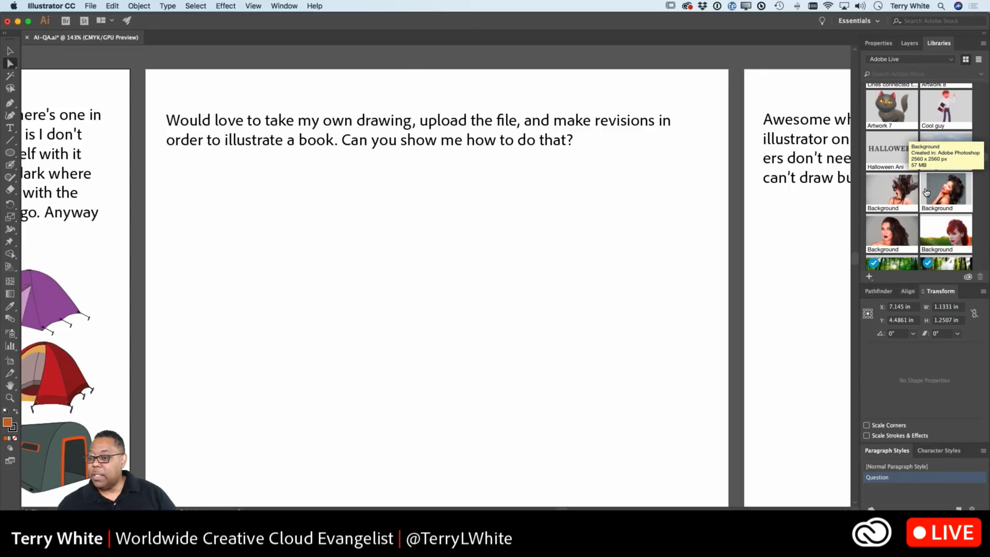
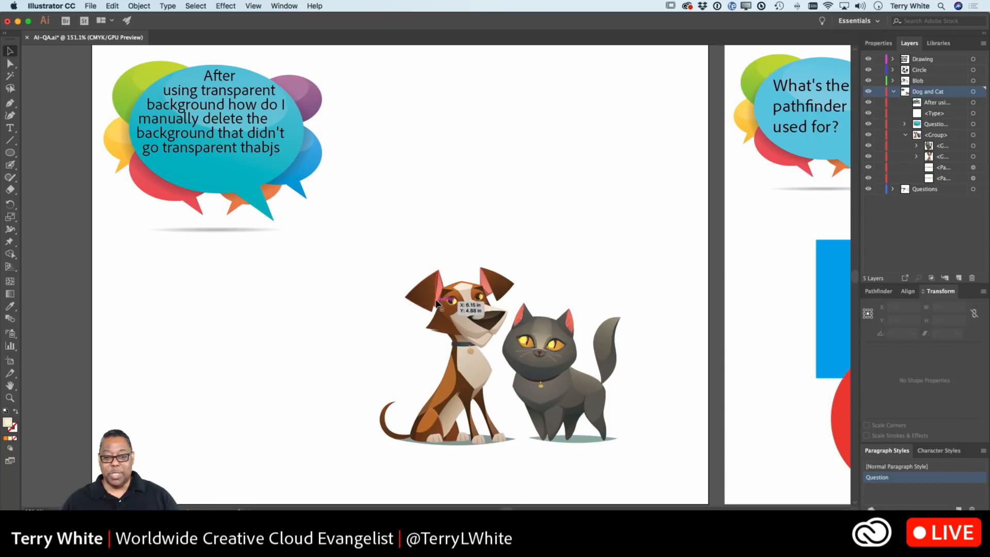
# Copy the dog and cat group and paste it into a new 1024 x 1024 px document
pyautogui.click(415, 356)
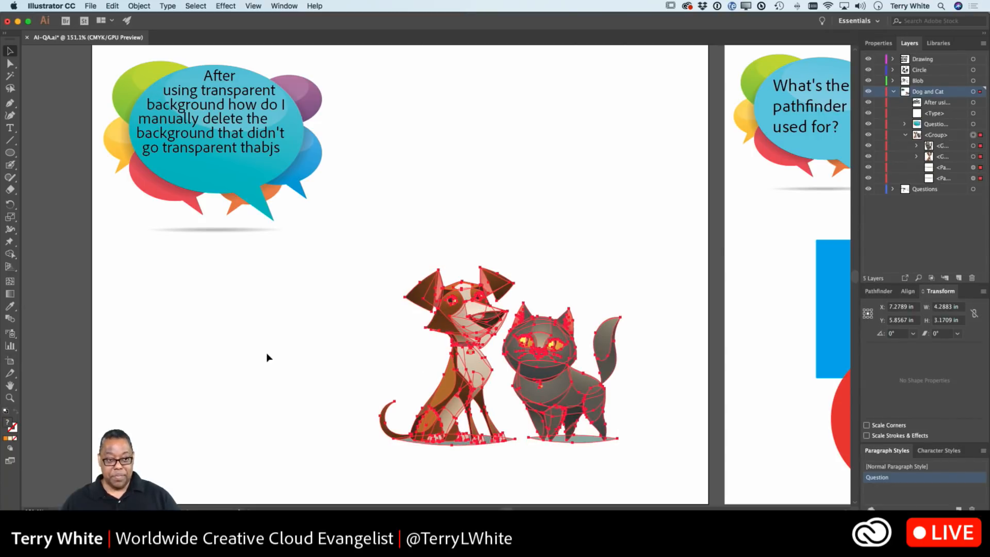
pyautogui.press('super+n')
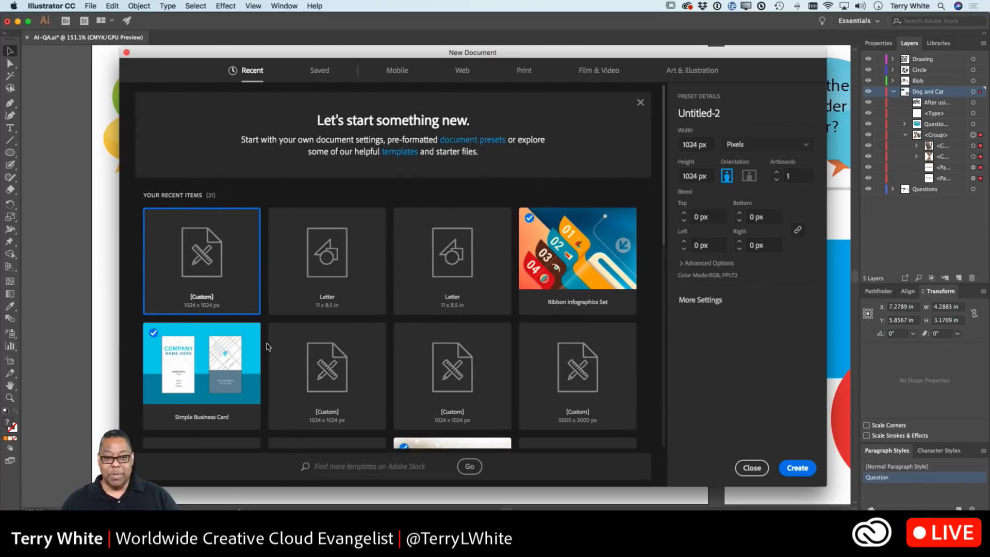
pyautogui.press('Escape')
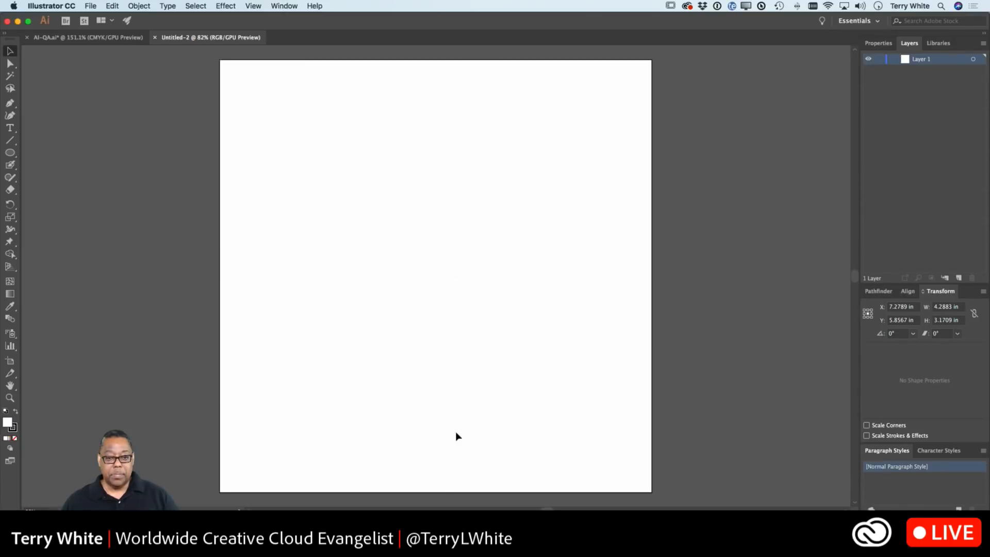
pyautogui.press('super+v')
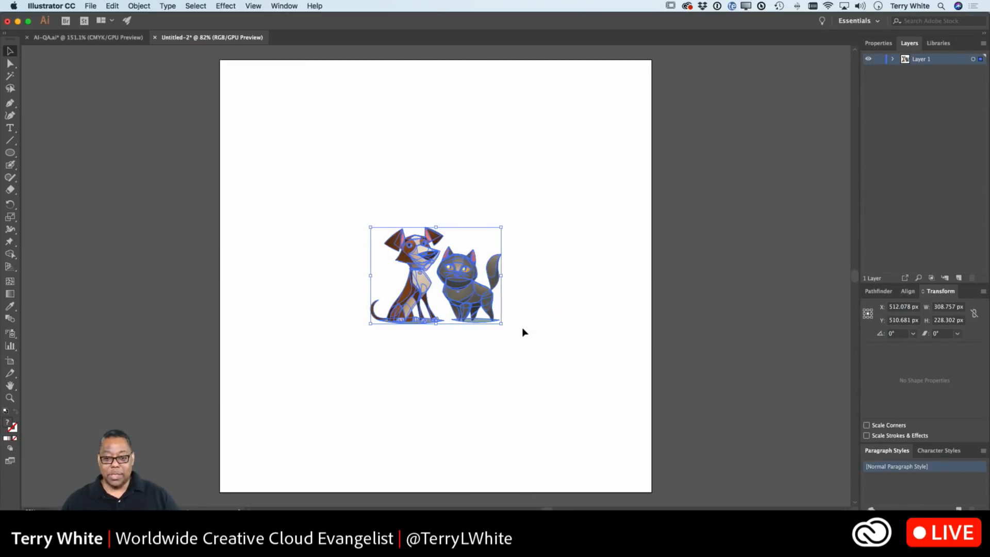
# Enlarge the pasted dog and cat proportionally to about 602 x 445 px, filling most of the artboard's width, and deselect them
pyautogui.moveTo(501, 324); pyautogui.dragTo(624, 449)
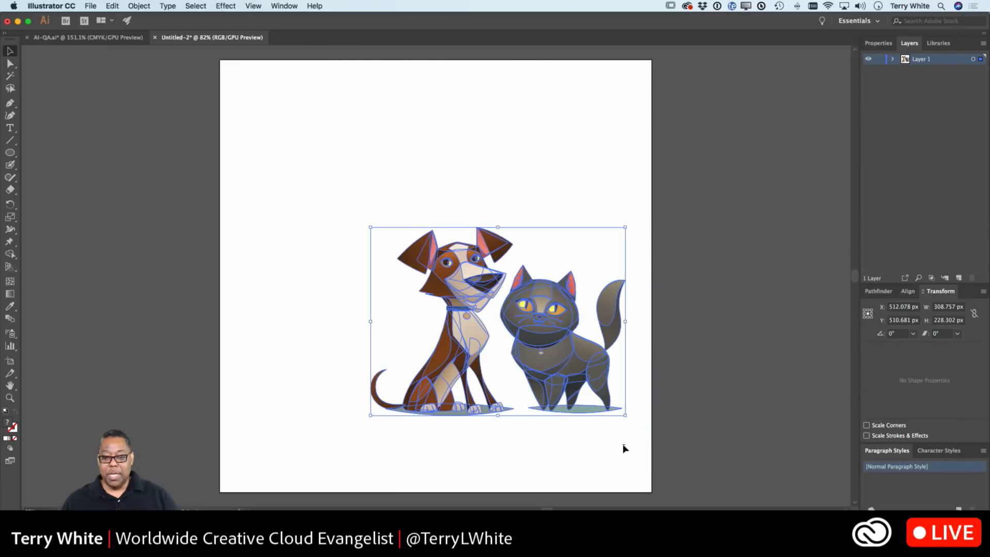
pyautogui.moveTo(370, 228); pyautogui.dragTo(251, 140)
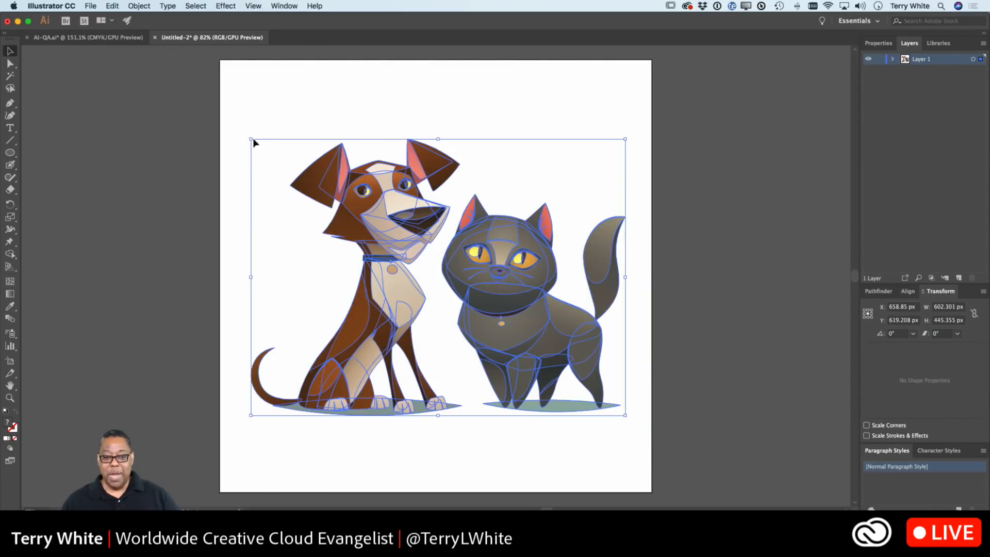
pyautogui.click(293, 111)
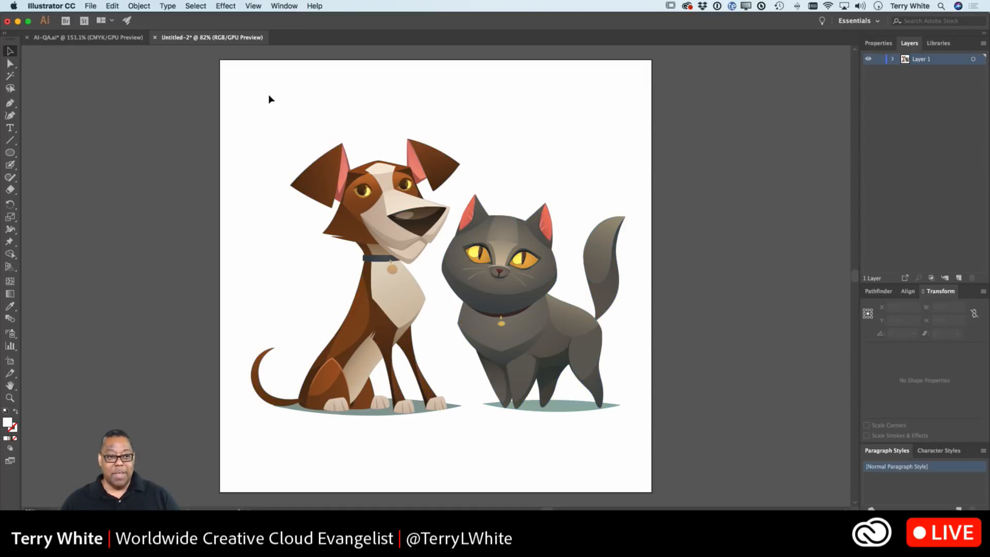
# Save the document to the Desktop as dog-cat in Adobe Illustrator (ai) format, keeping the default options
pyautogui.click(91, 6)
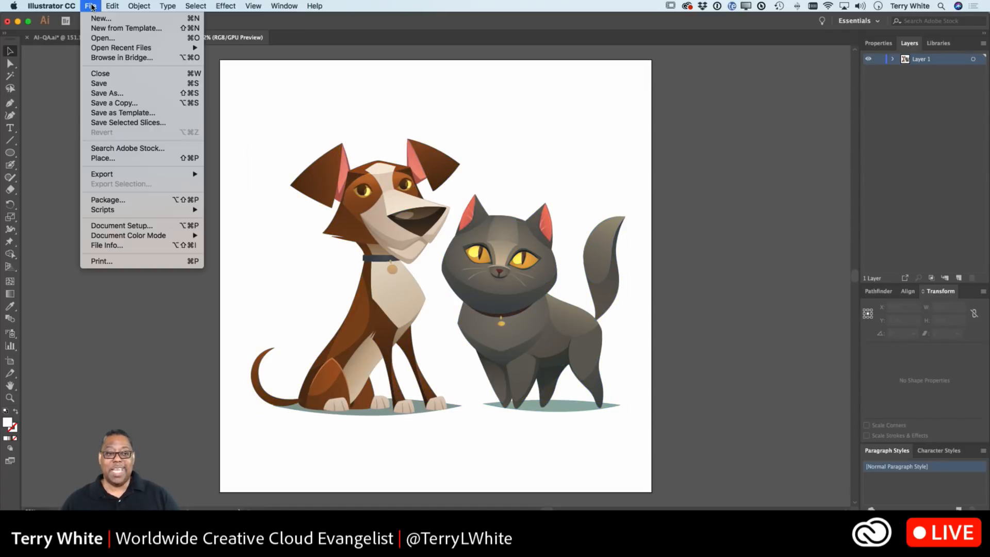
pyautogui.click(149, 92)
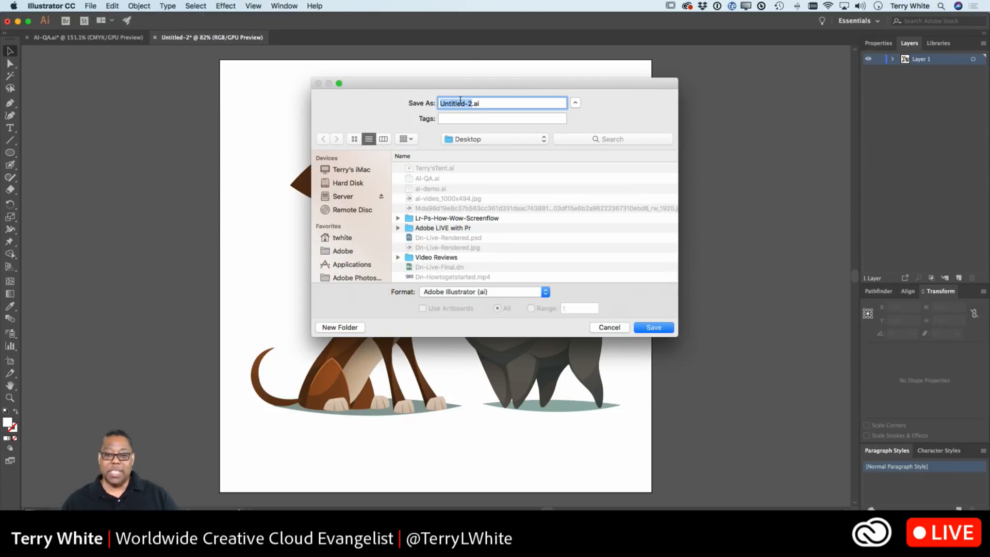
pyautogui.write('dog')
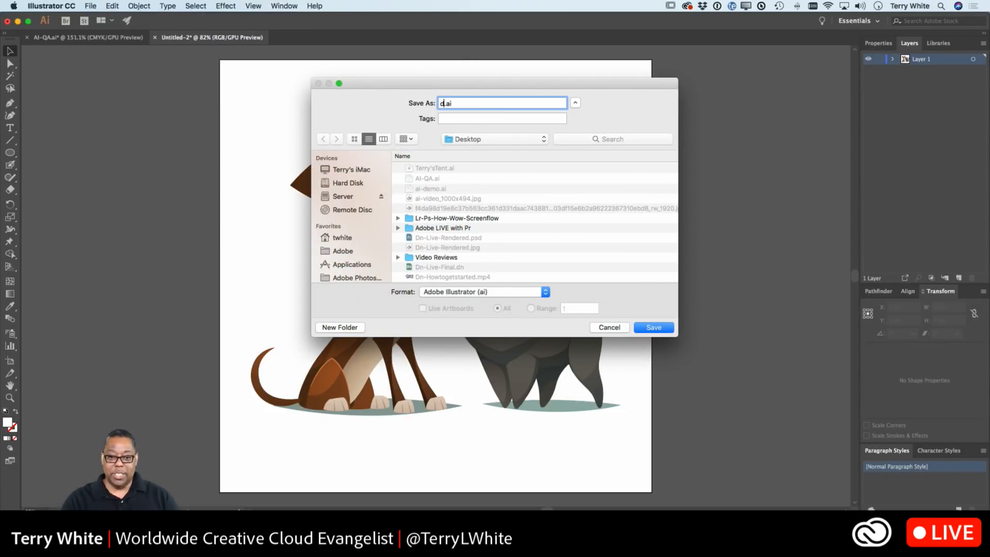
pyautogui.write('-cat')
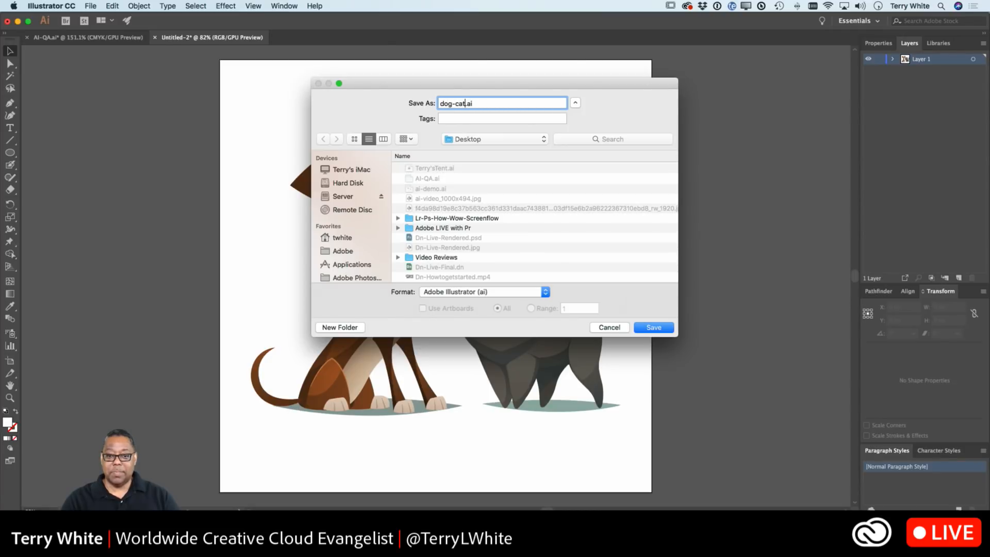
pyautogui.press('Return')
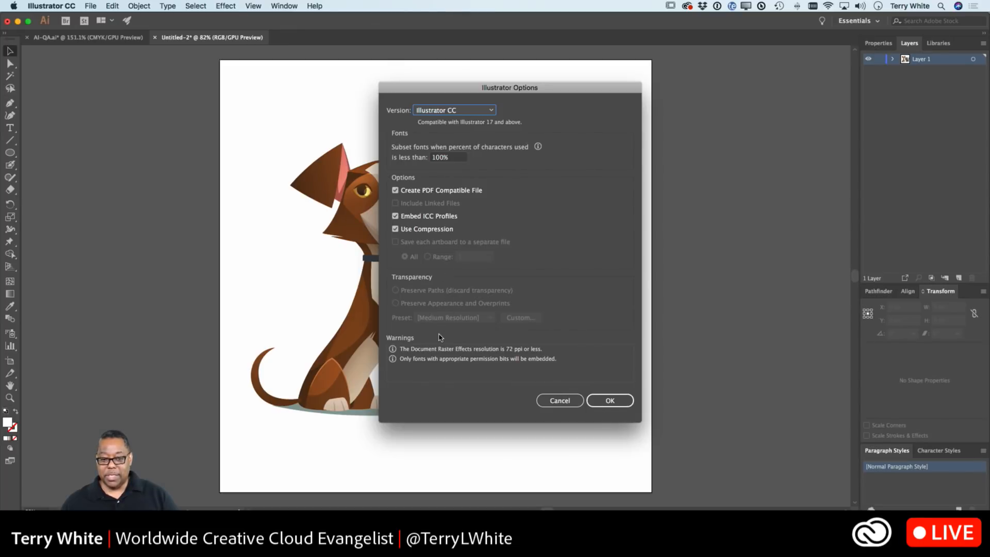
pyautogui.click(609, 399)
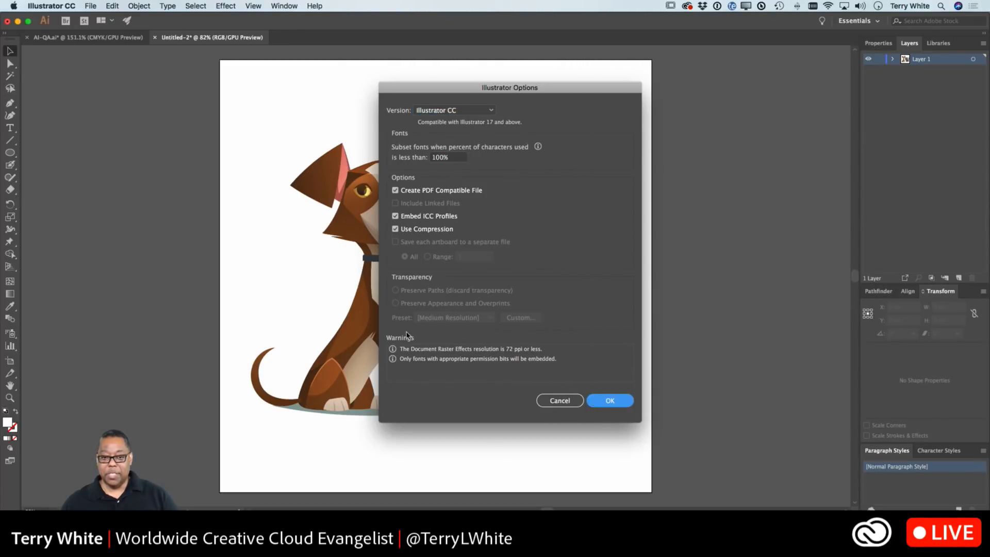
# Save the document as dog-cat in Illustrator EPS (eps) format on the Desktop, using all artboards and the default EPS options
pyautogui.click(91, 6)
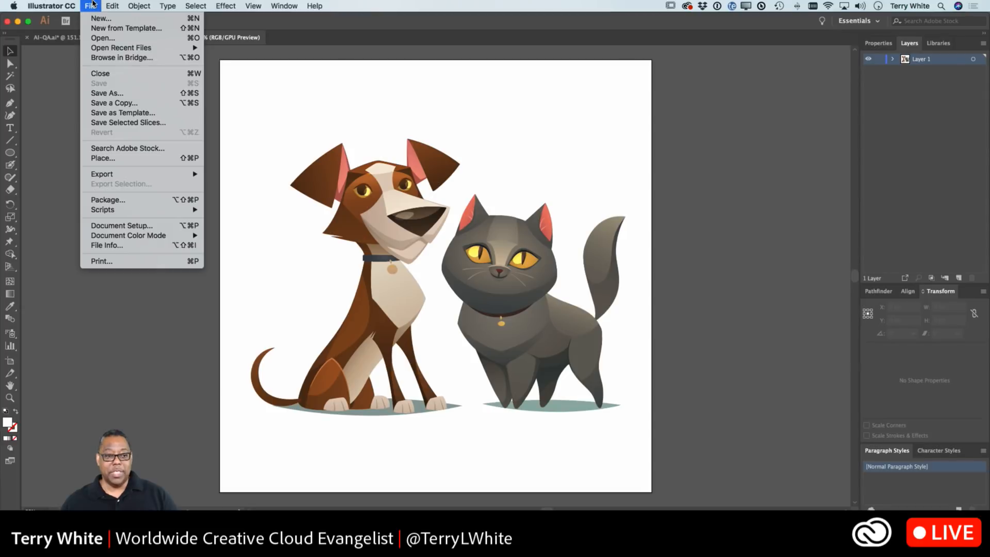
pyautogui.click(118, 93)
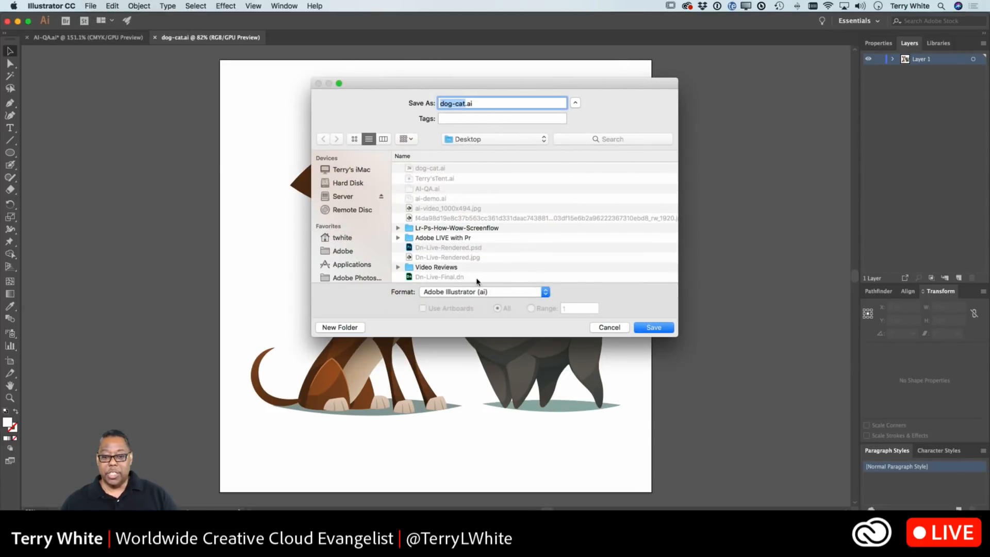
pyautogui.click(482, 292)
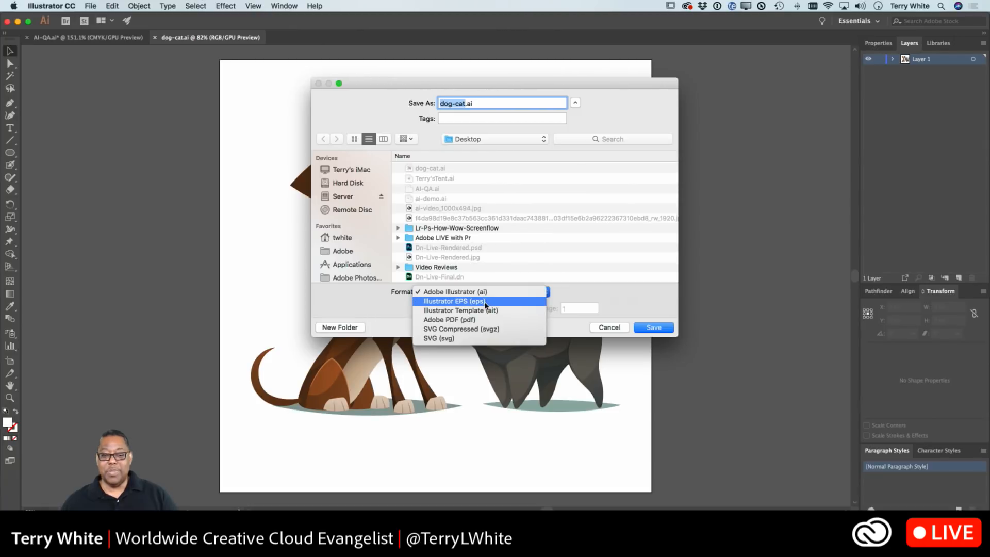
pyautogui.click(485, 301)
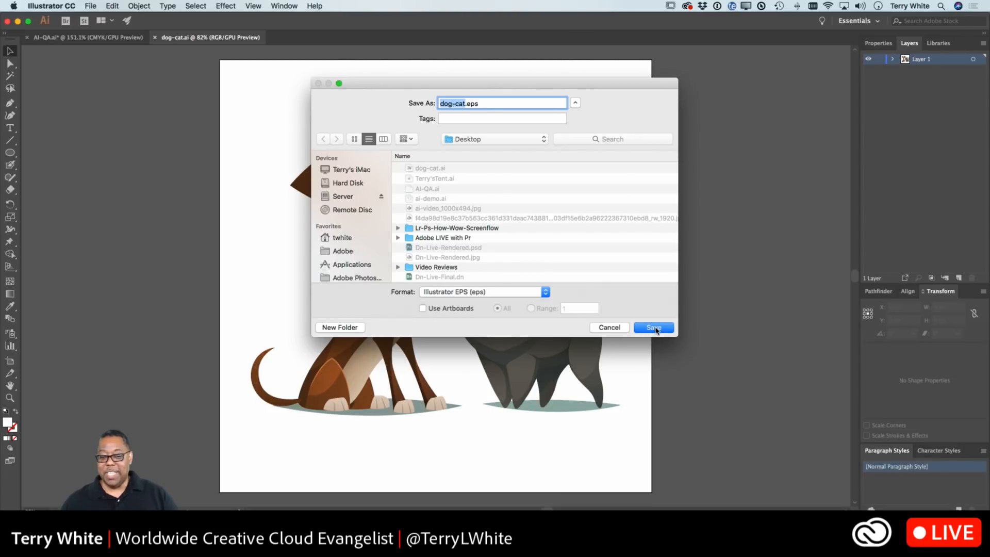
pyautogui.click(446, 309)
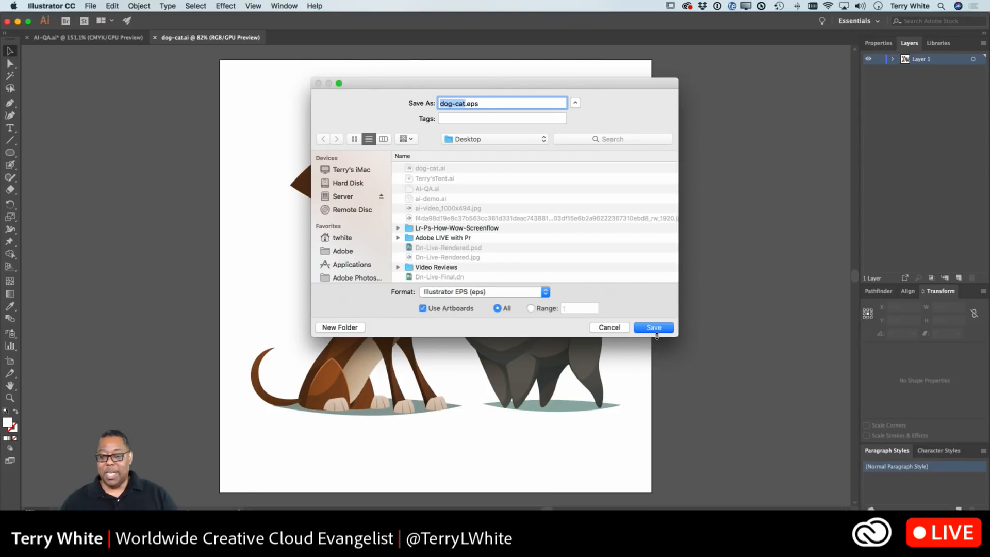
pyautogui.click(648, 330)
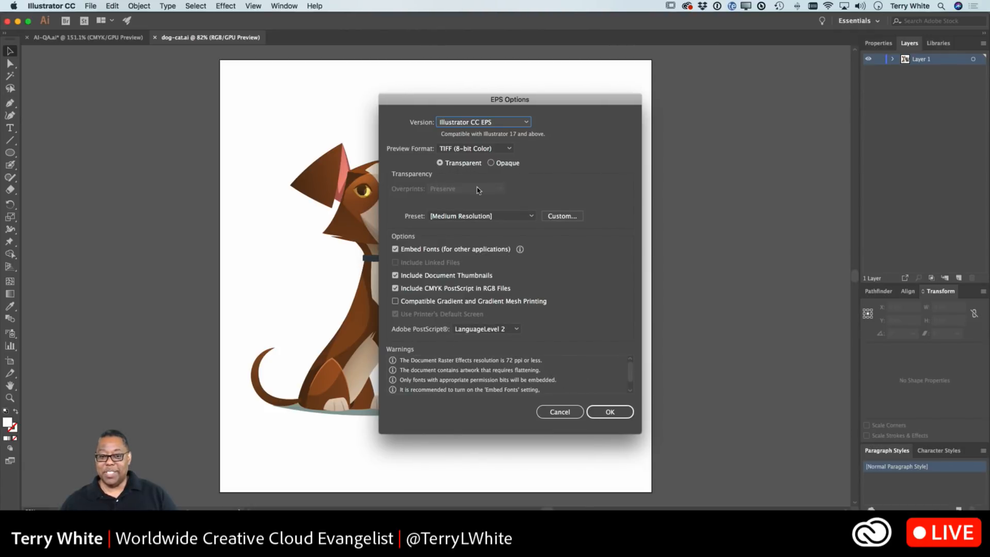
pyautogui.click(596, 412)
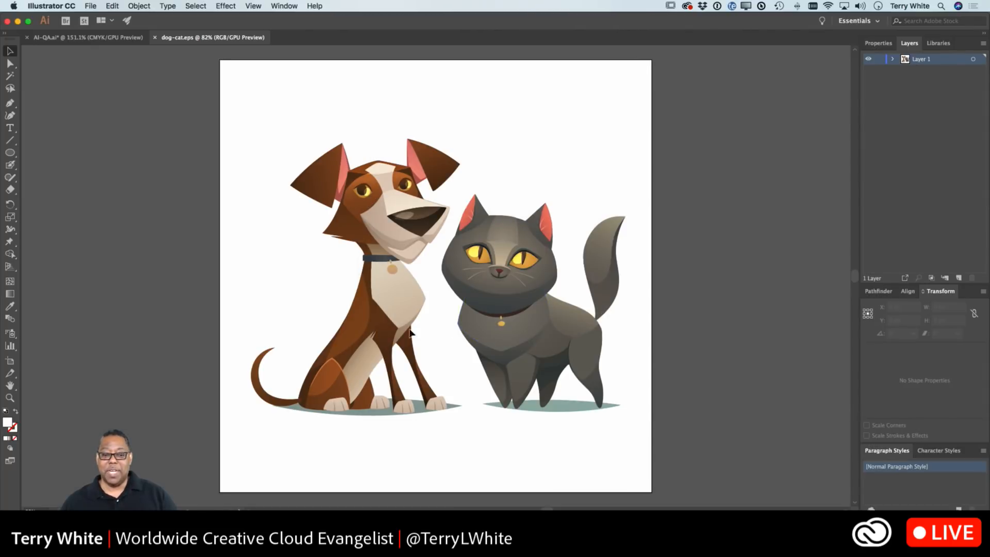
# Export the artwork to the Desktop as dog-cat in PNG format, choosing an output resolution and keeping the background color Transparent
pyautogui.click(87, 5)
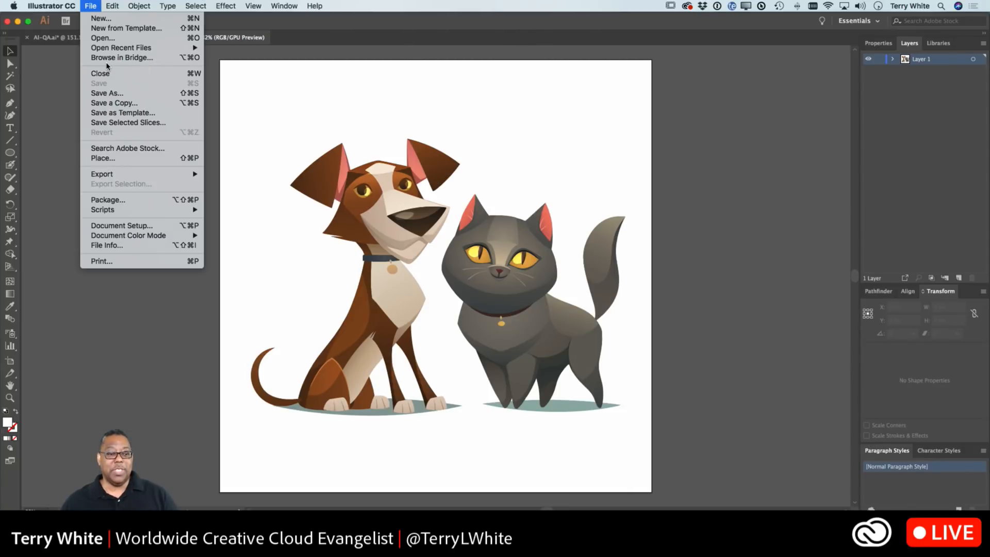
pyautogui.moveTo(155, 179)
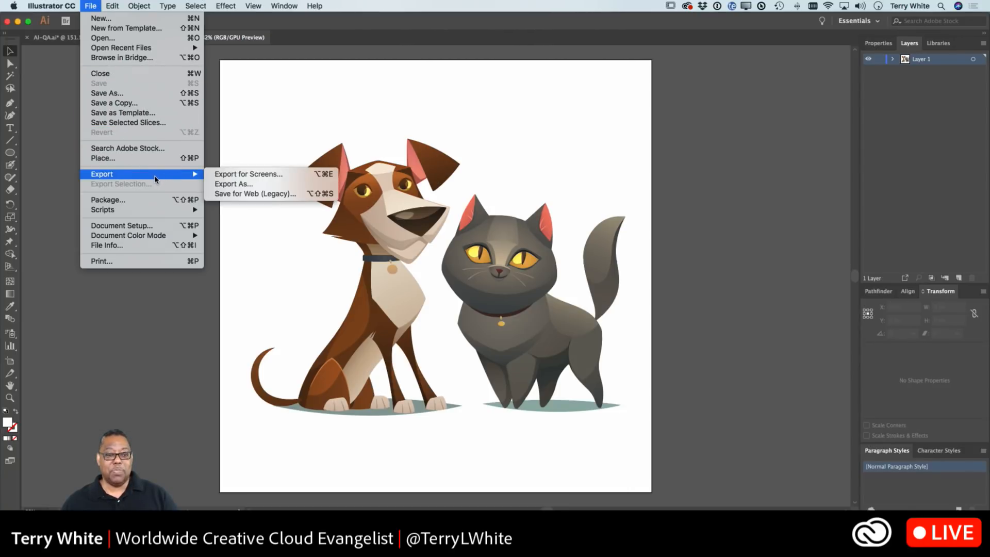
pyautogui.click(247, 187)
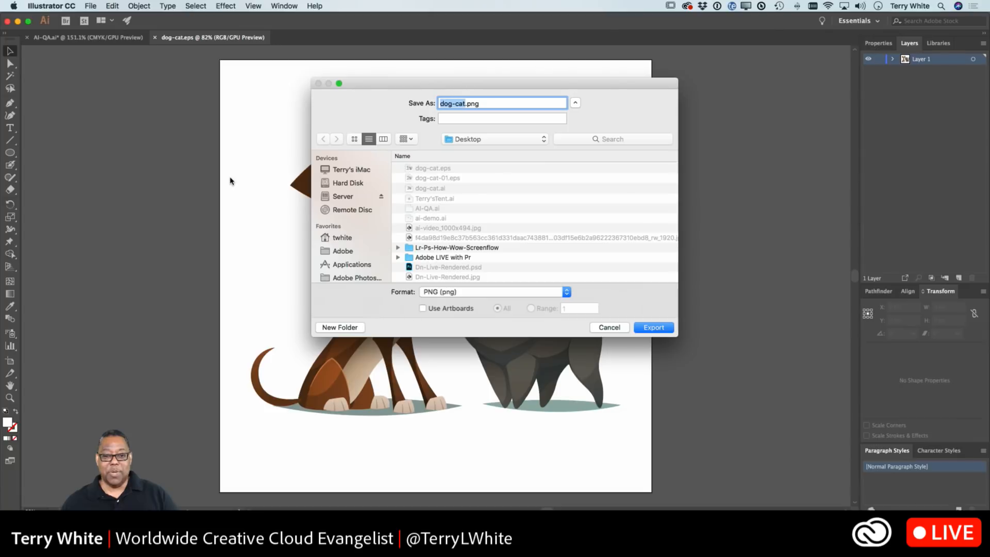
pyautogui.click(456, 297)
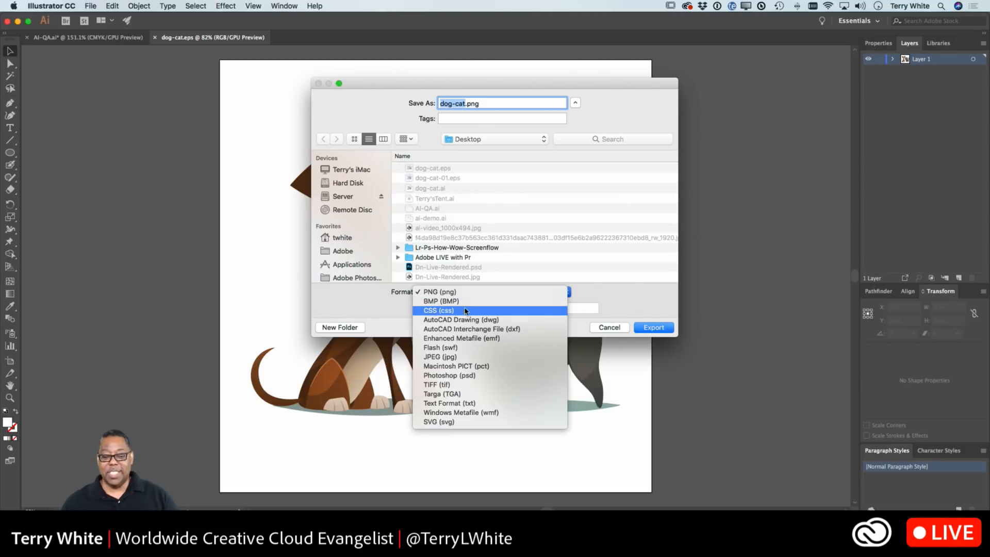
pyautogui.click(468, 292)
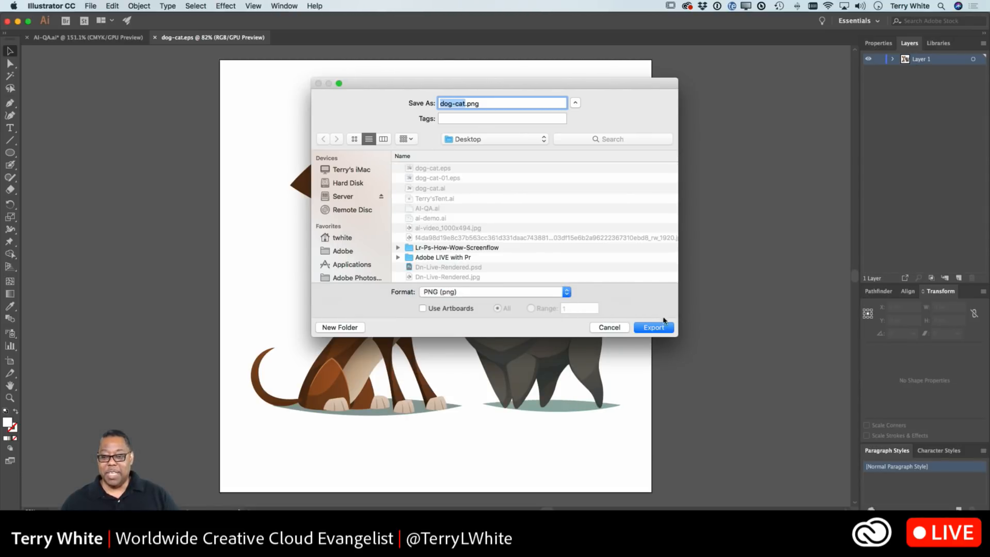
pyautogui.click(655, 328)
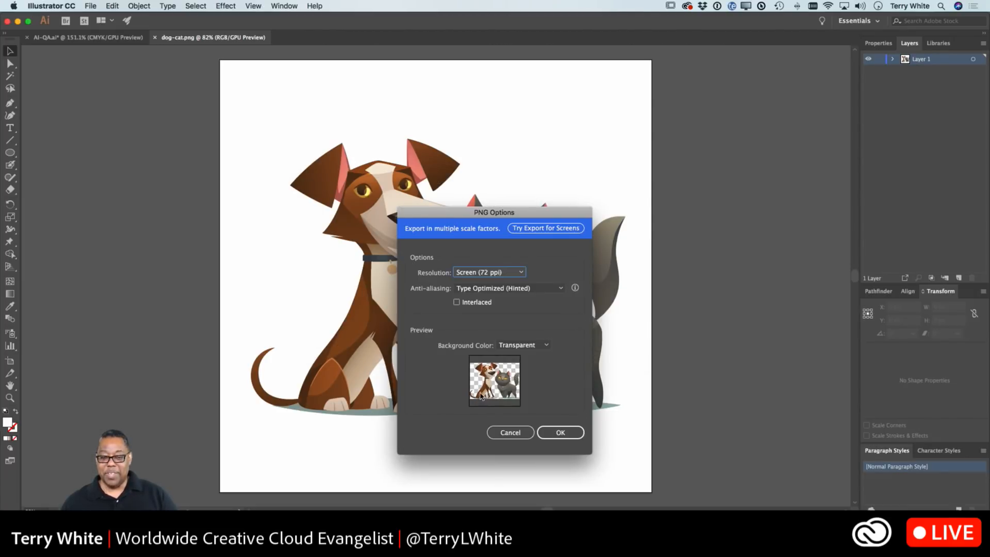
pyautogui.click(511, 273)
pyautogui.click(503, 295)
pyautogui.click(564, 439)
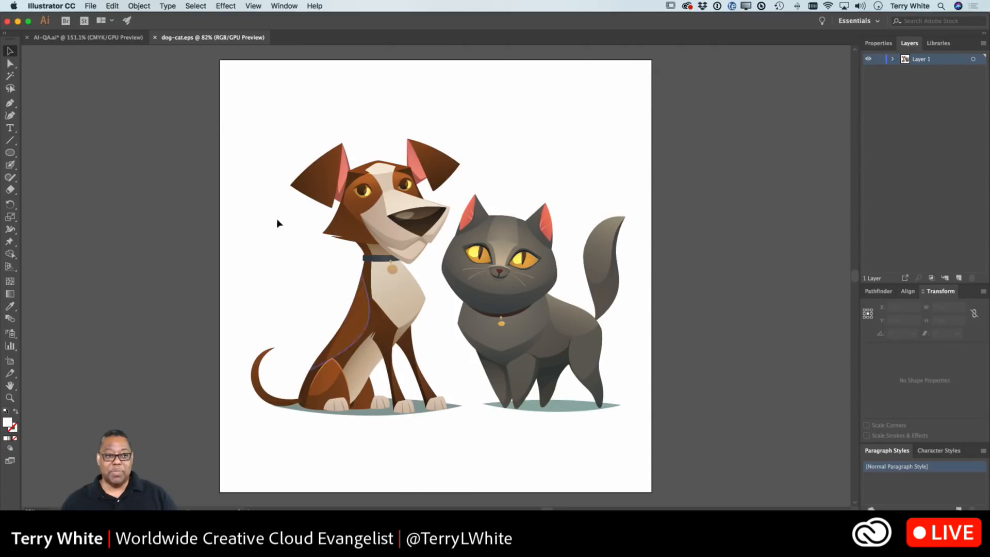
# Export the artwork to the Desktop as dog-cat in JPEG format, using the RGB color model and choosing an output resolution
pyautogui.click(90, 6)
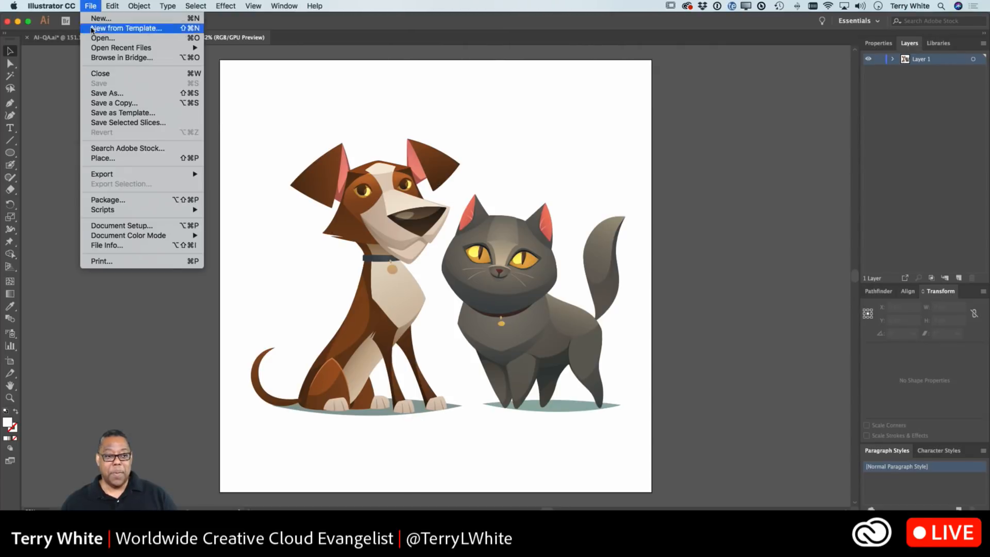
pyautogui.moveTo(145, 176)
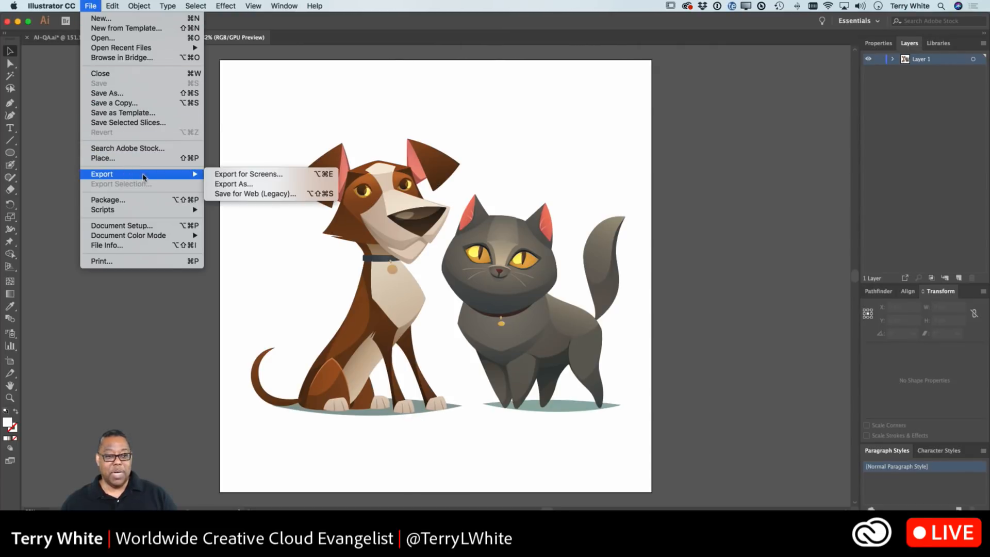
pyautogui.click(242, 185)
pyautogui.click(479, 294)
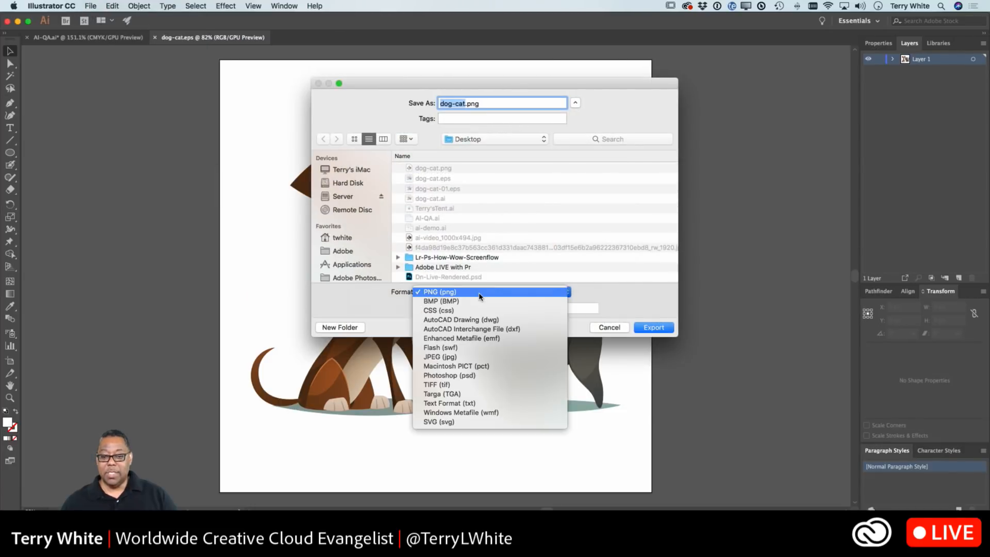
pyautogui.click(469, 359)
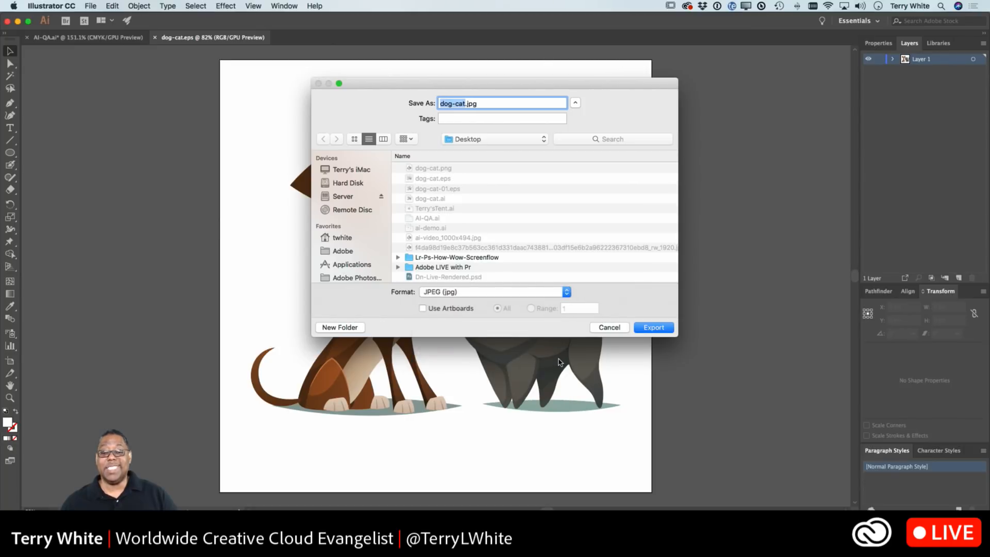
pyautogui.click(647, 331)
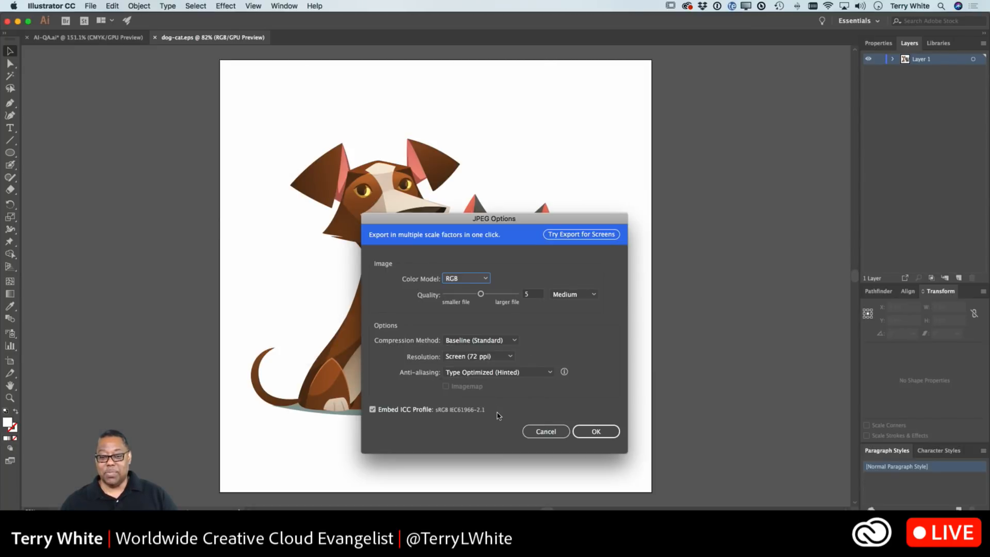
pyautogui.click(507, 356)
pyautogui.click(483, 379)
pyautogui.click(596, 432)
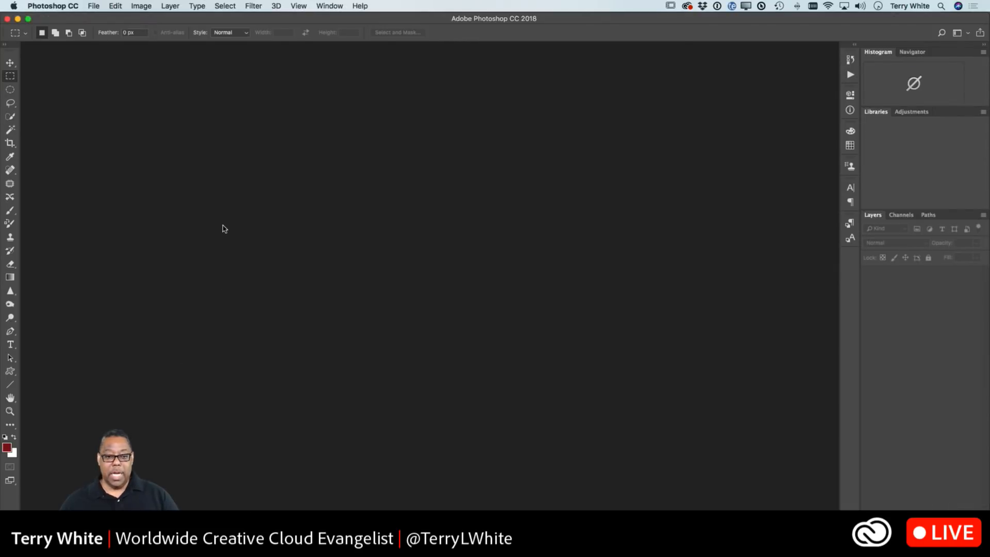
# In Photoshop, create a document from the recent Poster with Instructions template and crop away the instructions beside the poster
pyautogui.press('super+n')
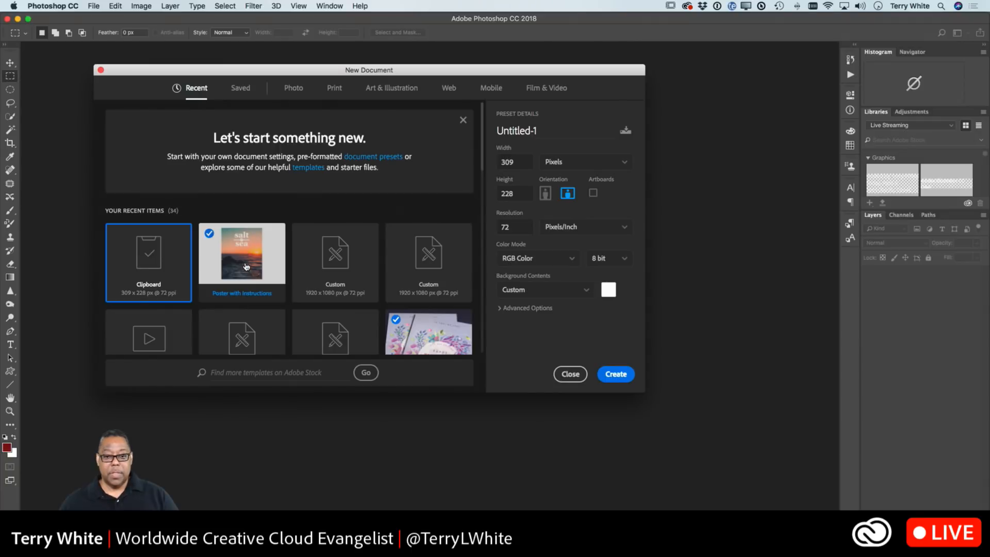
pyautogui.doubleClick(245, 265)
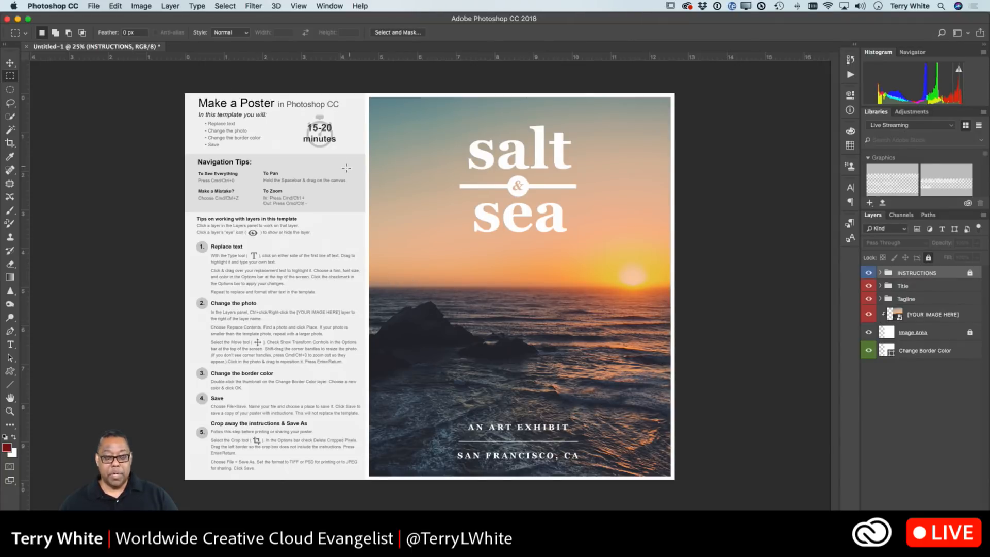
pyautogui.press('c')
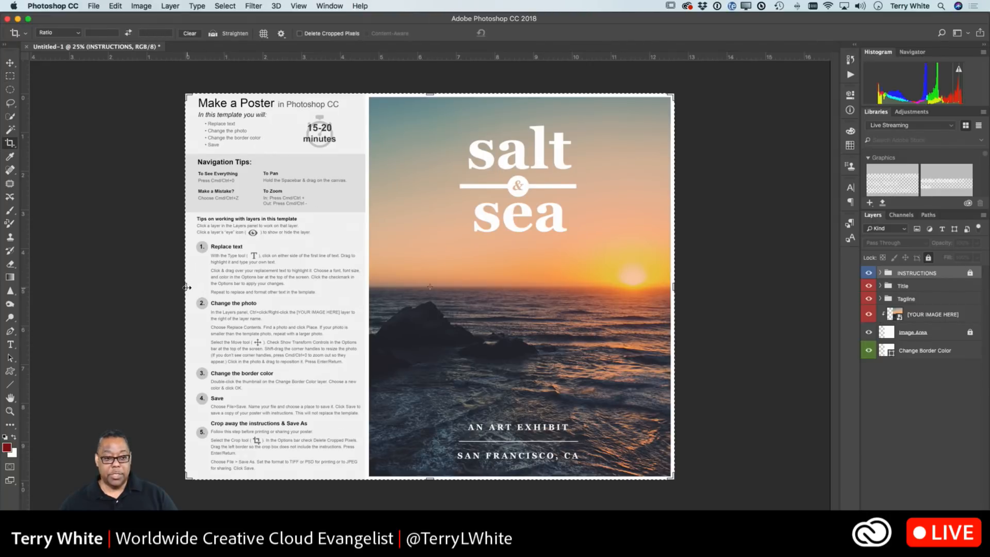
pyautogui.moveTo(186, 286); pyautogui.dragTo(277, 296)
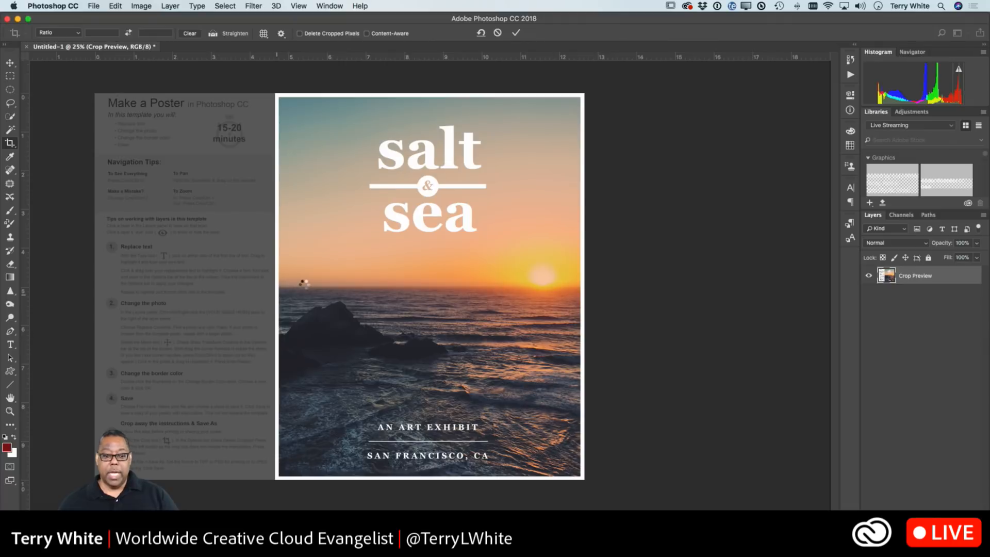
pyautogui.press('h')
pyautogui.press('Return')
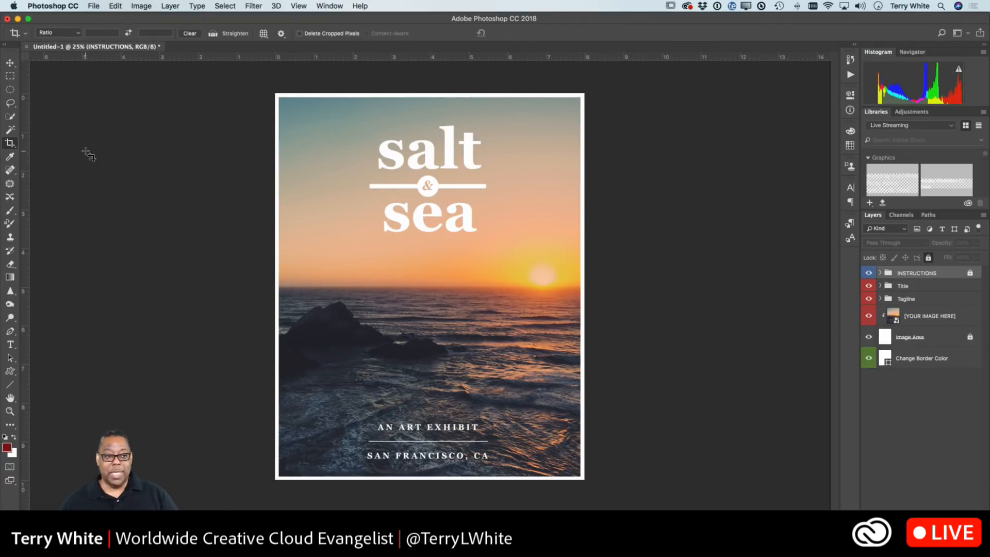
# Place dog-cat.png from the Desktop as an embedded image, scaled down in the poster's upper-left corner beside the word "salt"
pyautogui.click(10, 63)
pyautogui.click(94, 6)
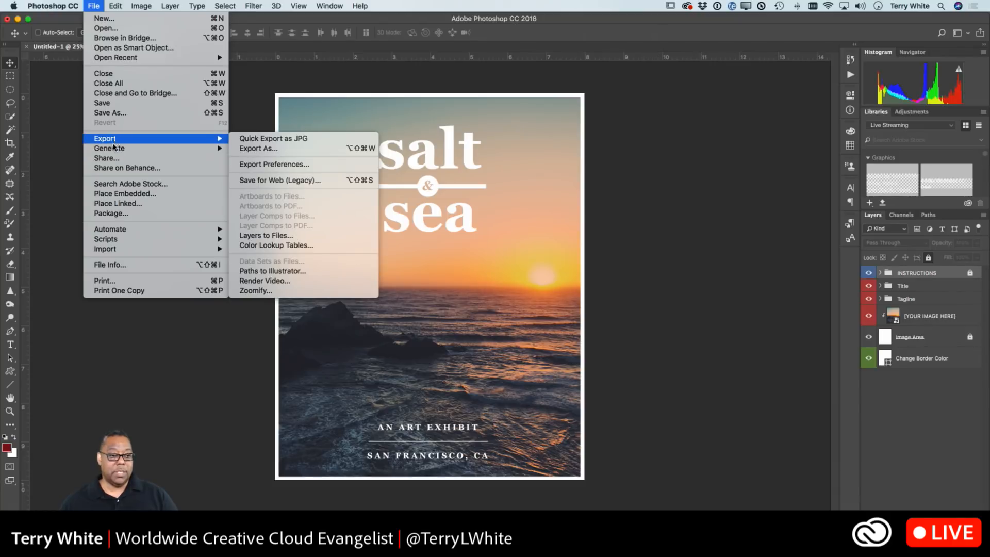
pyautogui.click(124, 193)
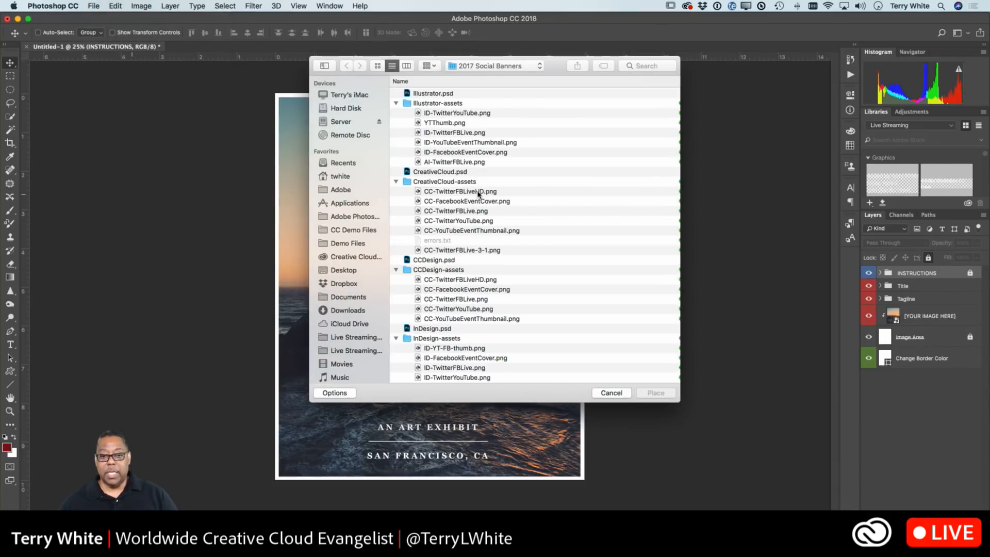
pyautogui.press('super+shift+d')
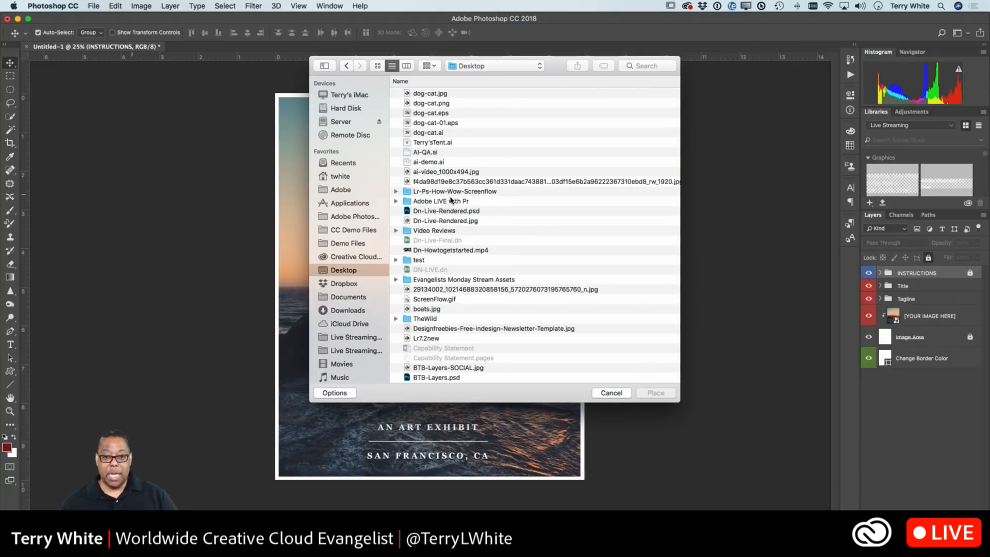
pyautogui.doubleClick(440, 104)
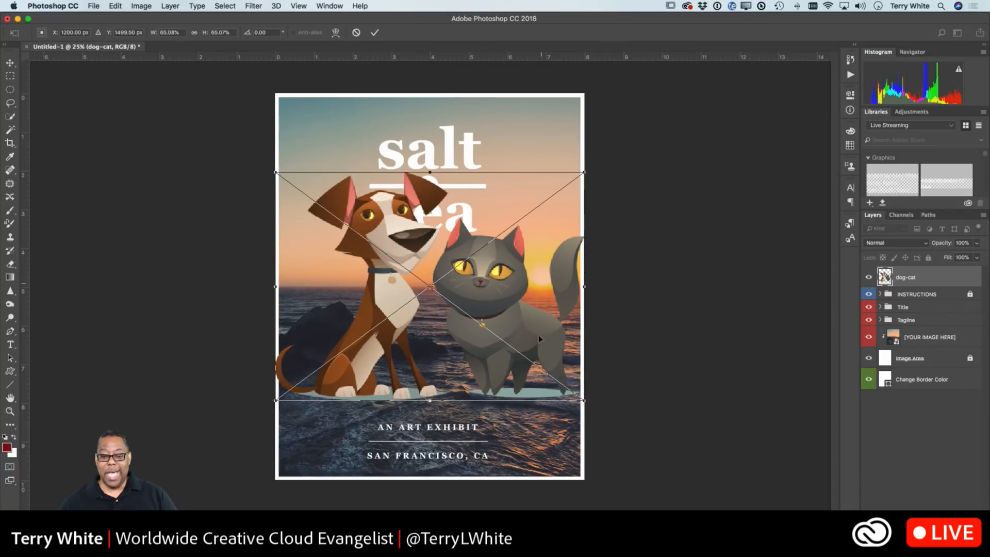
pyautogui.moveTo(584, 400); pyautogui.dragTo(381, 250)
pyautogui.moveTo(351, 242); pyautogui.dragTo(340, 168)
pyautogui.press('Return')
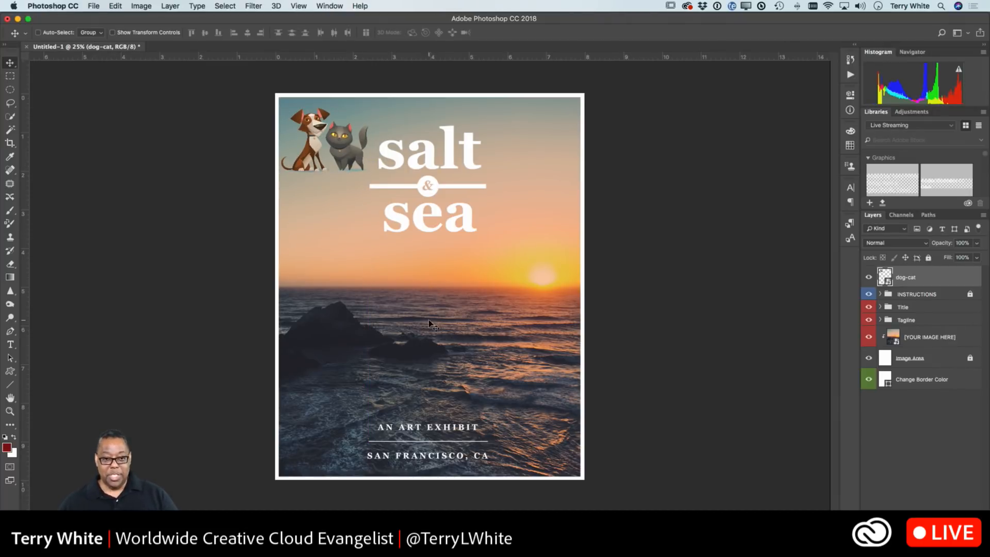
pyautogui.click(93, 5)
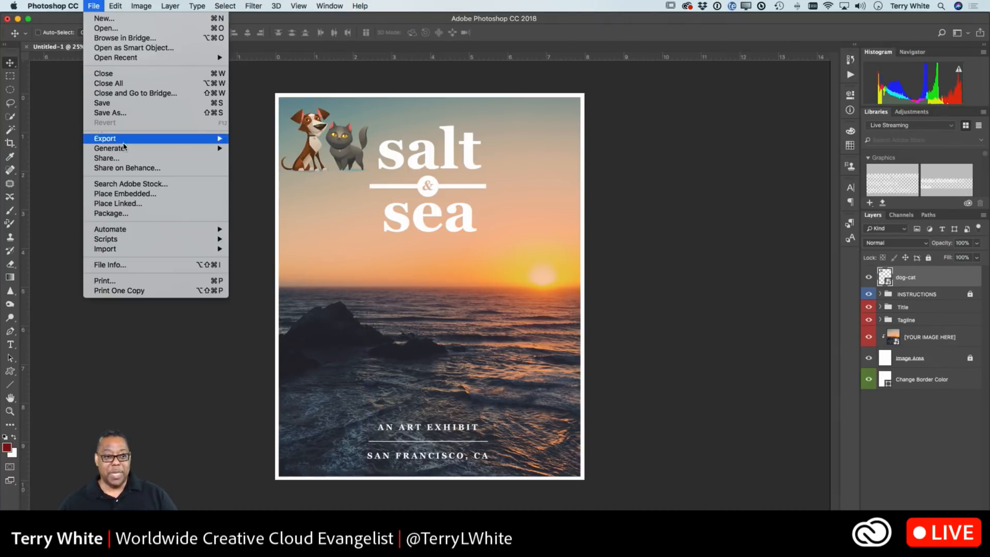
pyautogui.click(144, 195)
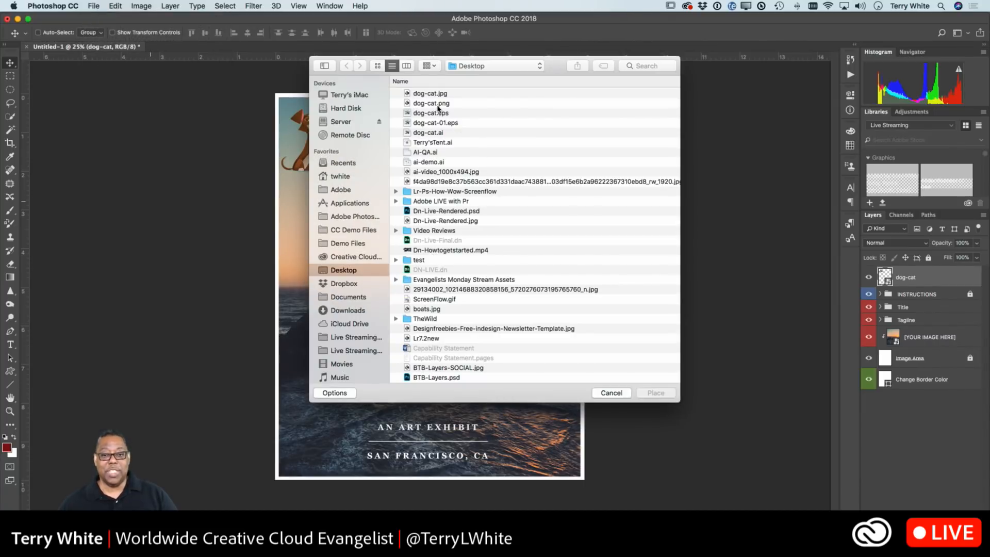
pyautogui.doubleClick(439, 103)
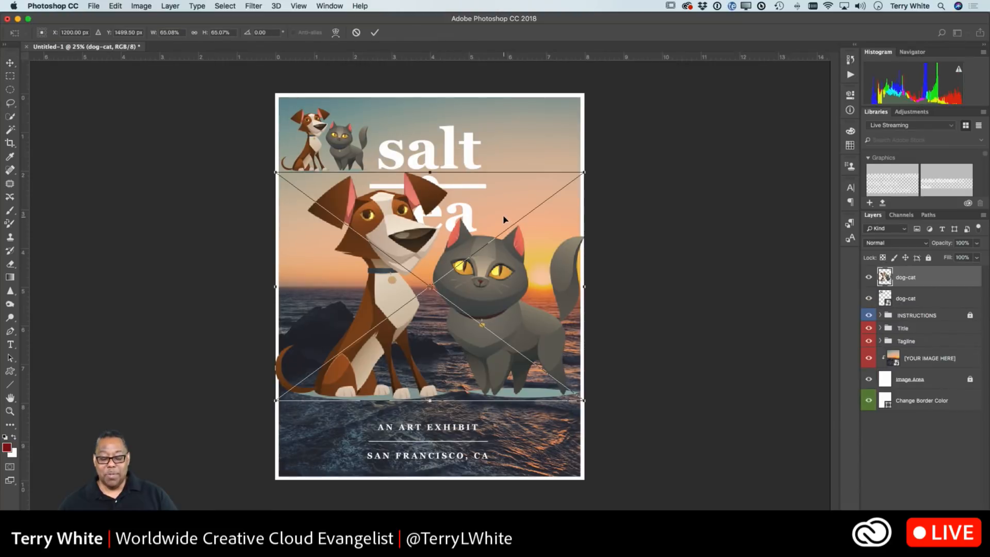
pyautogui.press('Escape')
# Place dog-cat.jpg from the Desktop as an embedded image, scaled down in the poster's upper-right corner to match the PNG copy
pyautogui.click(93, 6)
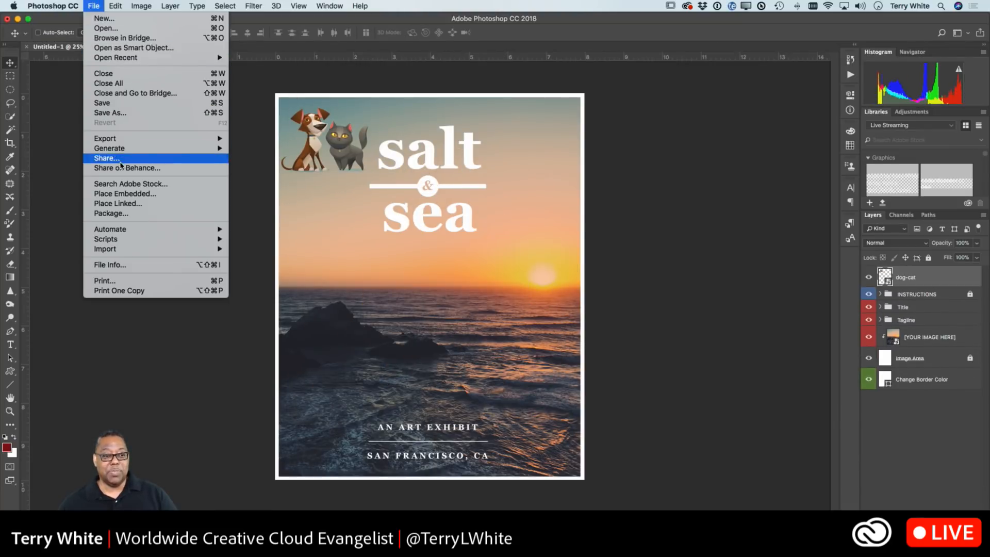
pyautogui.click(148, 195)
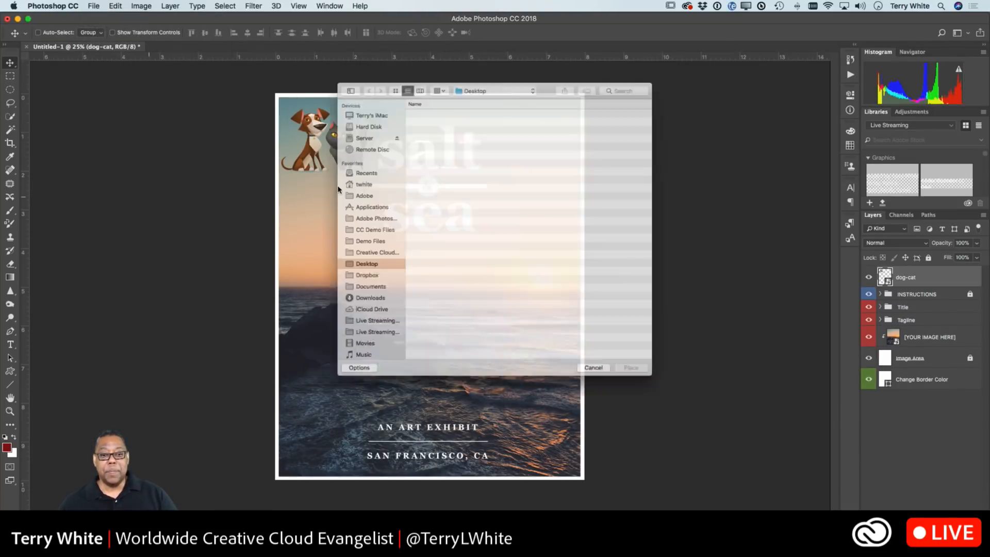
pyautogui.click(439, 95)
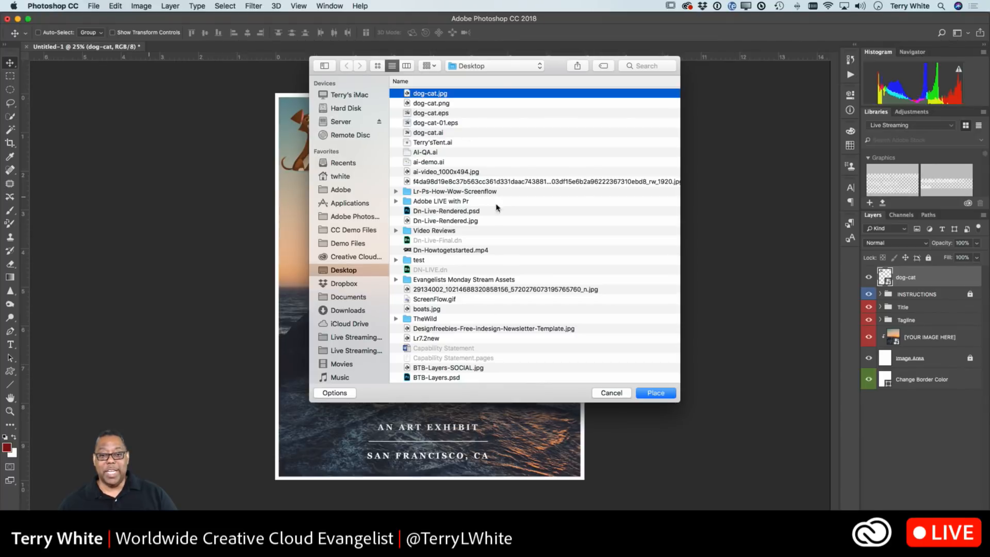
pyautogui.click(651, 395)
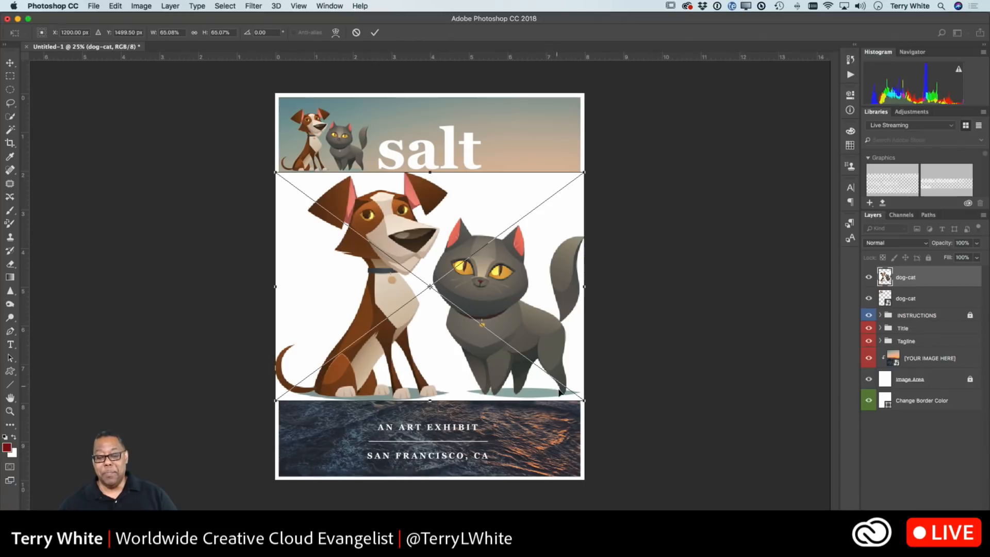
pyautogui.moveTo(583, 400); pyautogui.dragTo(541, 164)
pyautogui.press('Return')
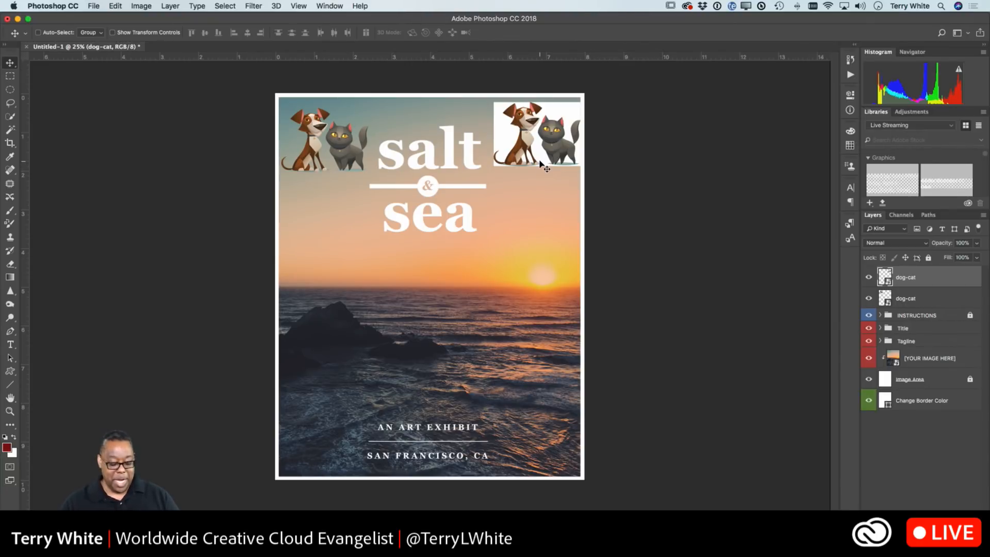
# Switch back to Illustrator and close the dog-cat.eps document
pyautogui.press('super+Tab')
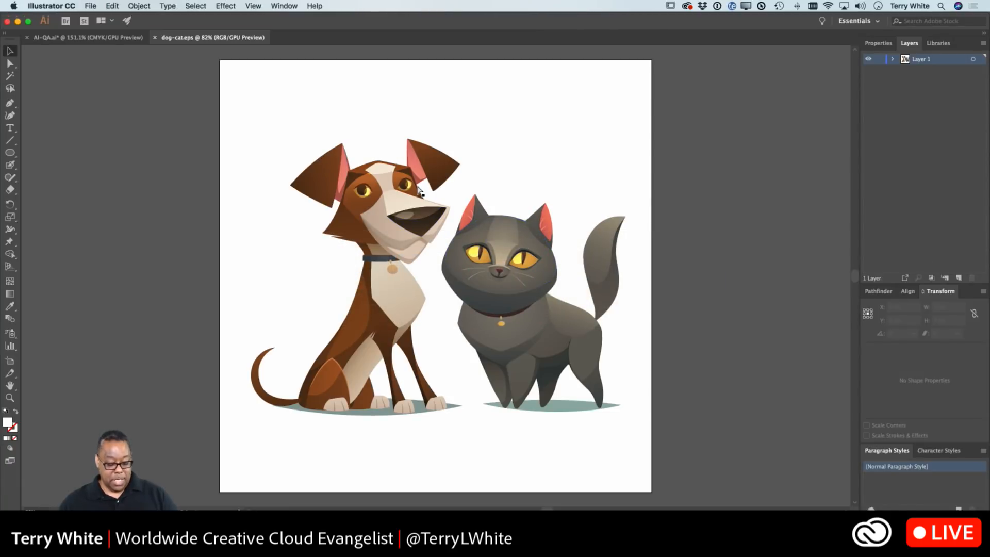
pyautogui.press('super+w')
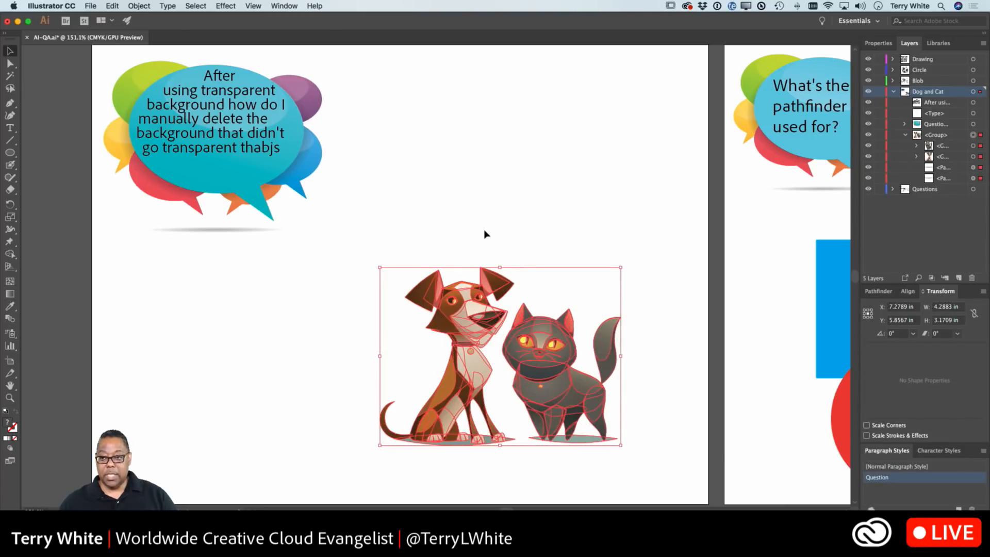
# Show the Pathfinder options and float them above the yellow circles on the artboard with the pathfinder question
pyautogui.hscroll(3, 484, 230)
pyautogui.hscroll(15, 575, 207)
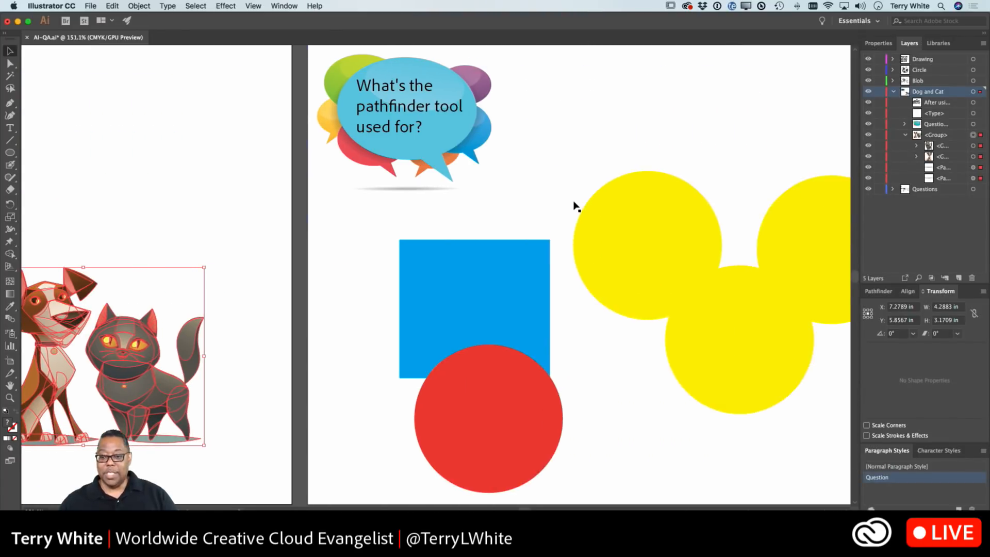
pyautogui.hscroll(3, 574, 206)
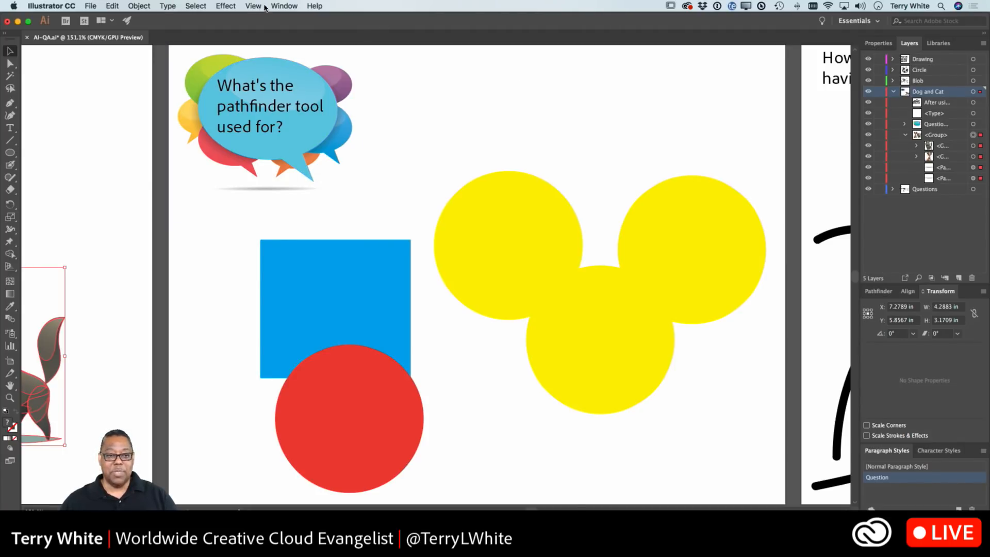
pyautogui.click(289, 5)
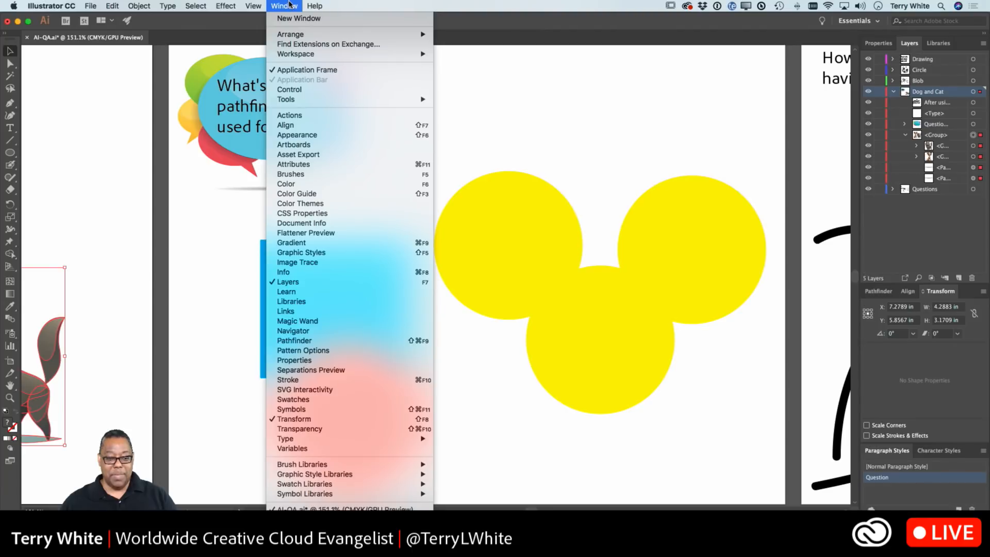
pyautogui.click(318, 341)
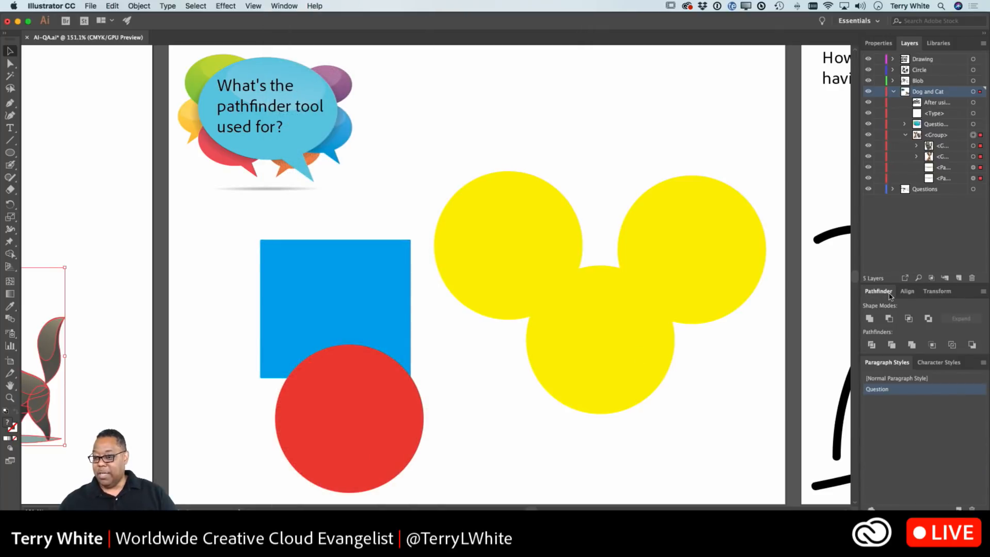
pyautogui.moveTo(887, 293); pyautogui.dragTo(551, 69)
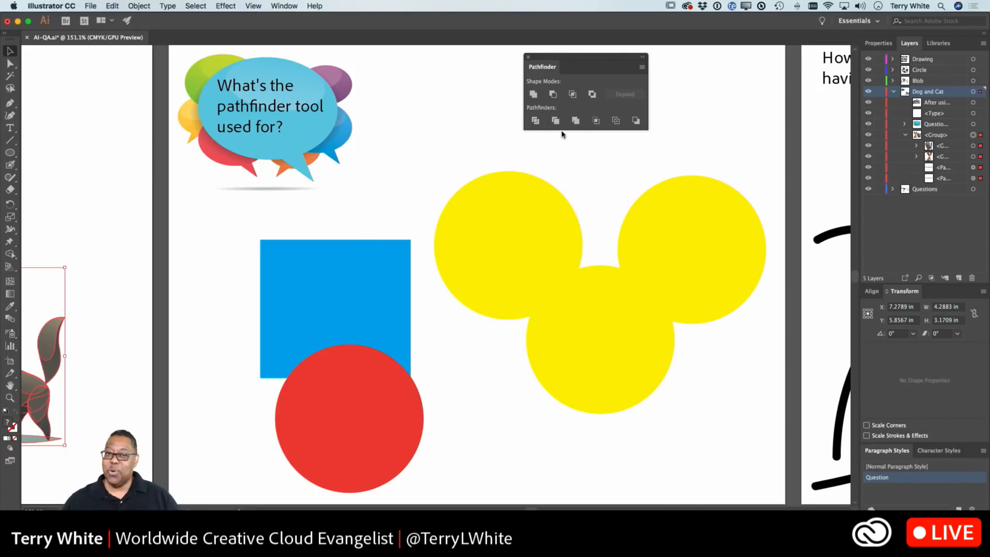
# Select each yellow circle, move the lower one away from the others and back to overlap both, and deselect it
pyautogui.click(515, 240)
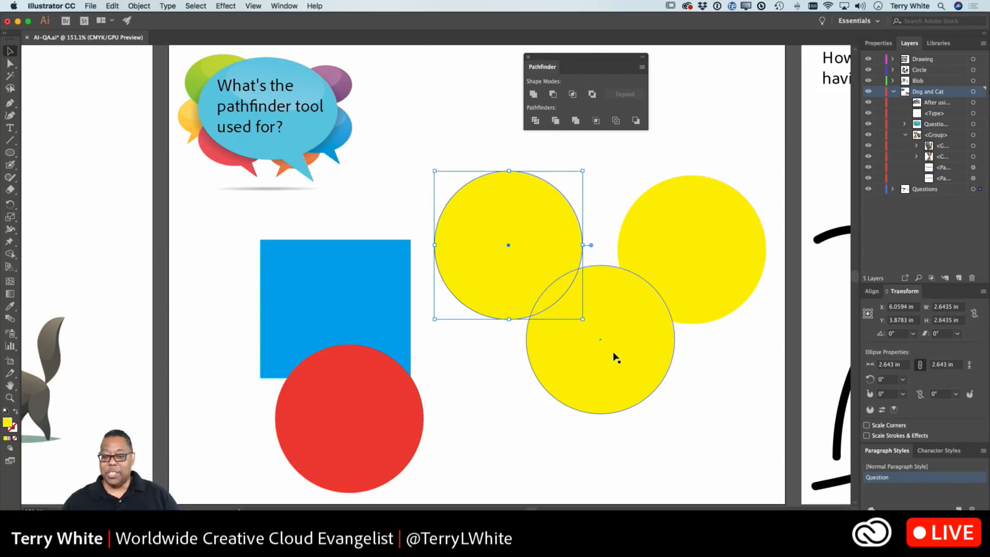
pyautogui.click(614, 354)
pyautogui.click(720, 279)
pyautogui.moveTo(598, 353); pyautogui.dragTo(593, 444)
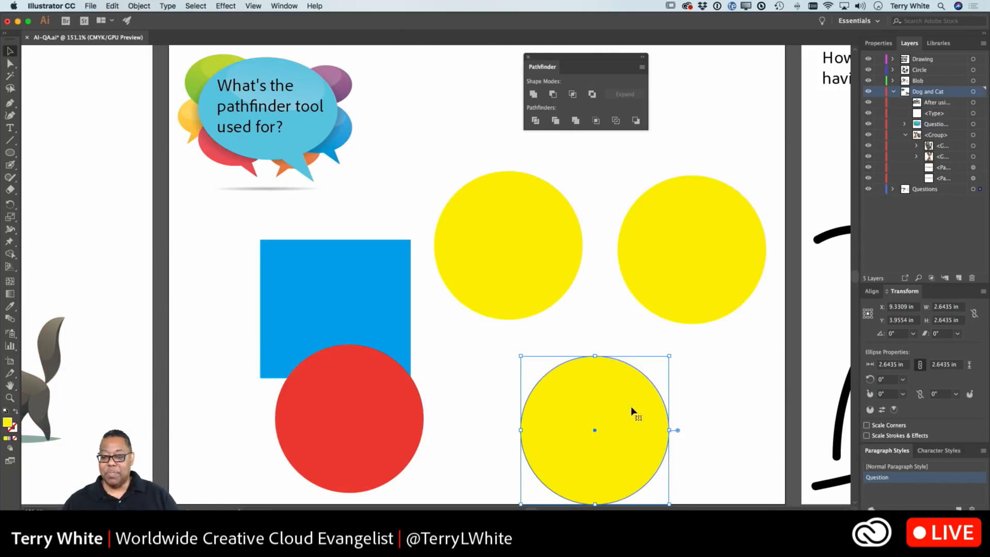
pyautogui.moveTo(601, 402); pyautogui.dragTo(605, 305)
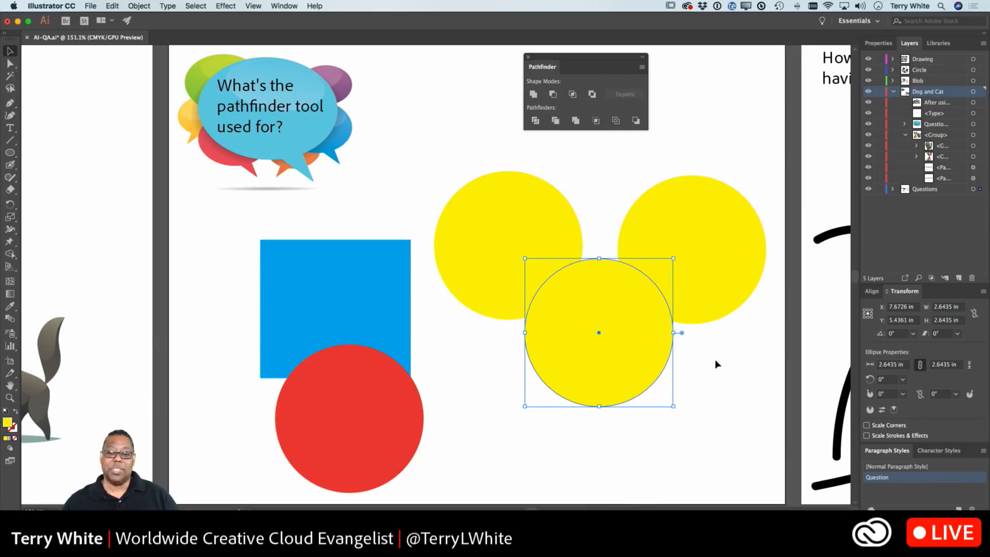
pyautogui.click(716, 365)
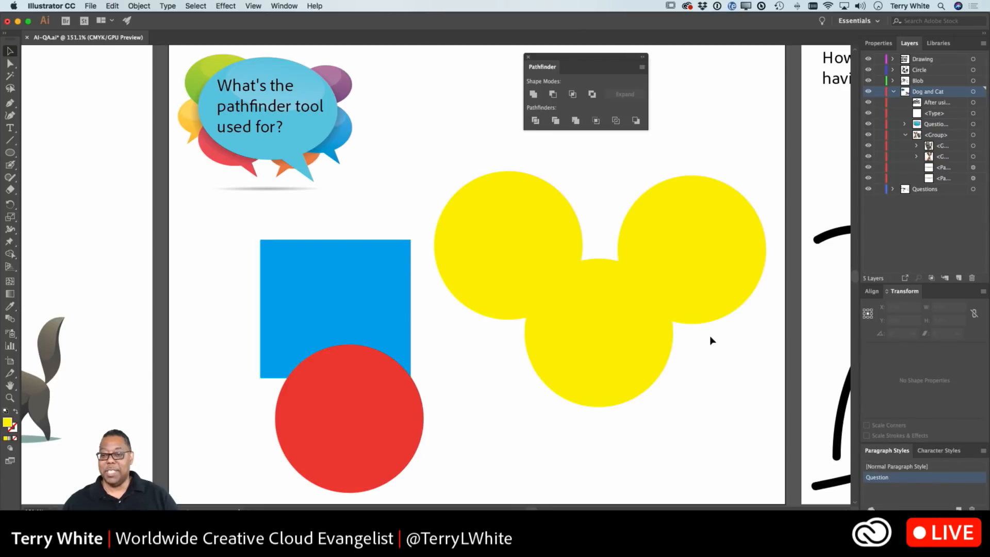
# Select all three overlapping yellow circles and unite them into a single shape with Pathfinder
pyautogui.click(548, 250)
pyautogui.keyDown('shift'); pyautogui.click(630, 346); pyautogui.keyUp('shift')
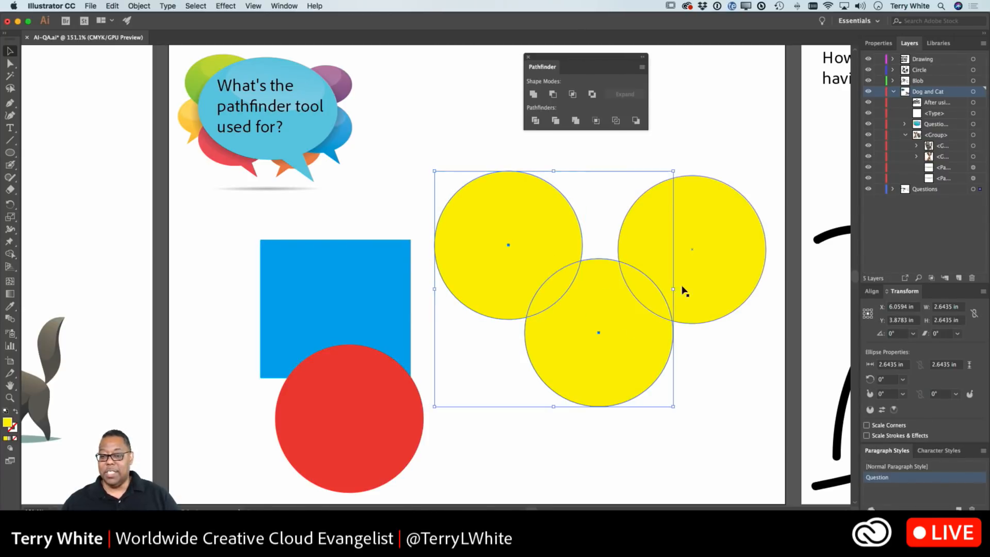
pyautogui.keyDown('shift'); pyautogui.click(697, 279); pyautogui.keyUp('shift')
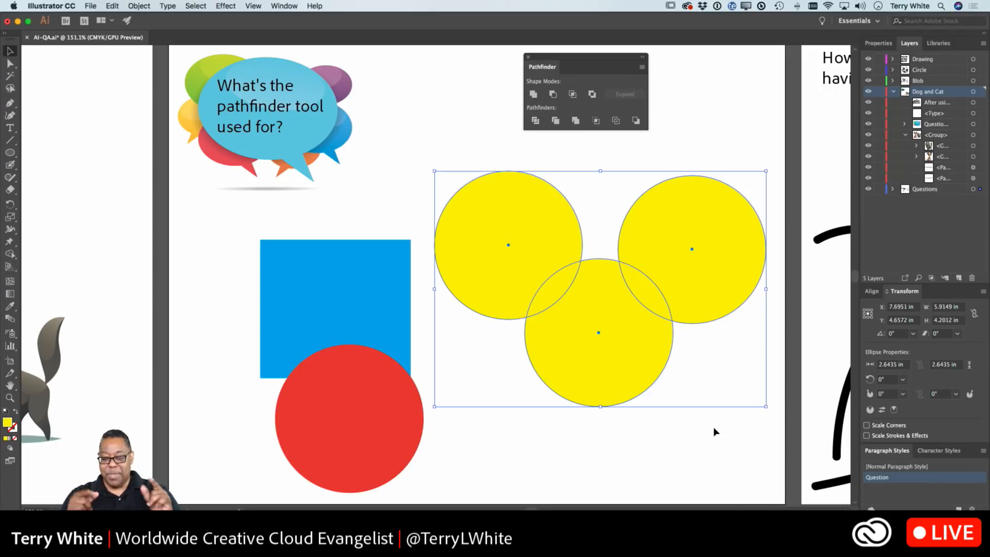
pyautogui.click(534, 94)
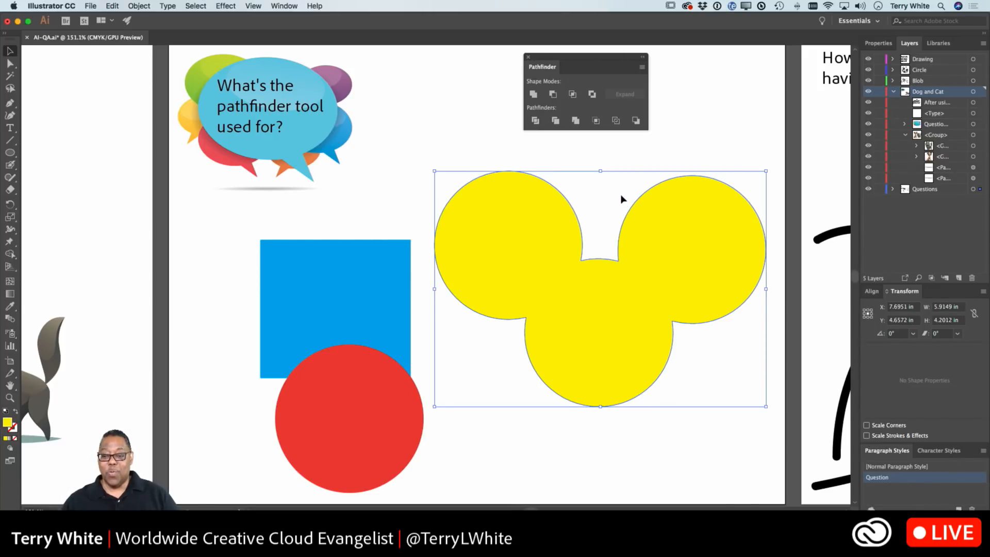
# Try pulling the two upper inner corner anchor points of the merged yellow shape upward with Direct Selection, and undo both moves
pyautogui.click(10, 63)
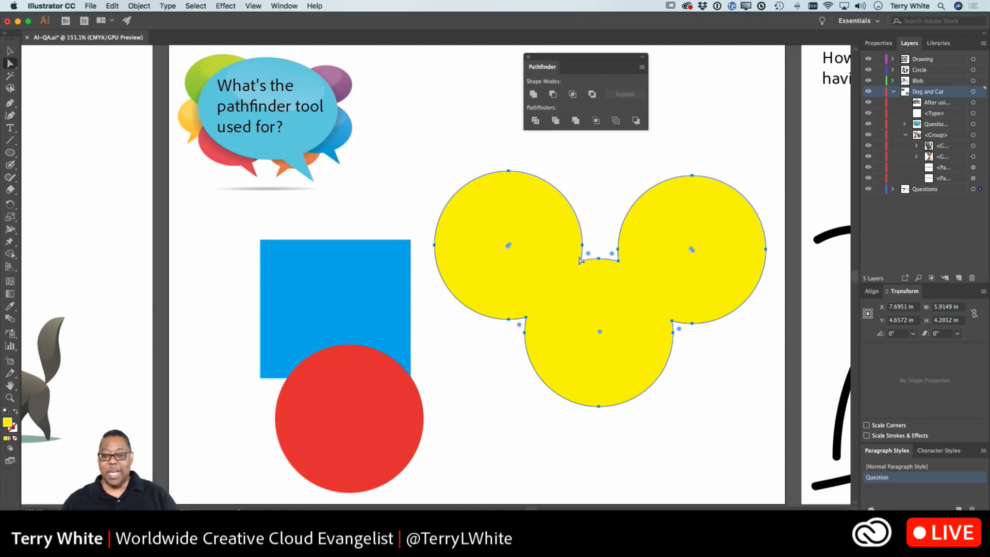
pyautogui.moveTo(580, 260); pyautogui.dragTo(595, 230)
pyautogui.click(600, 224)
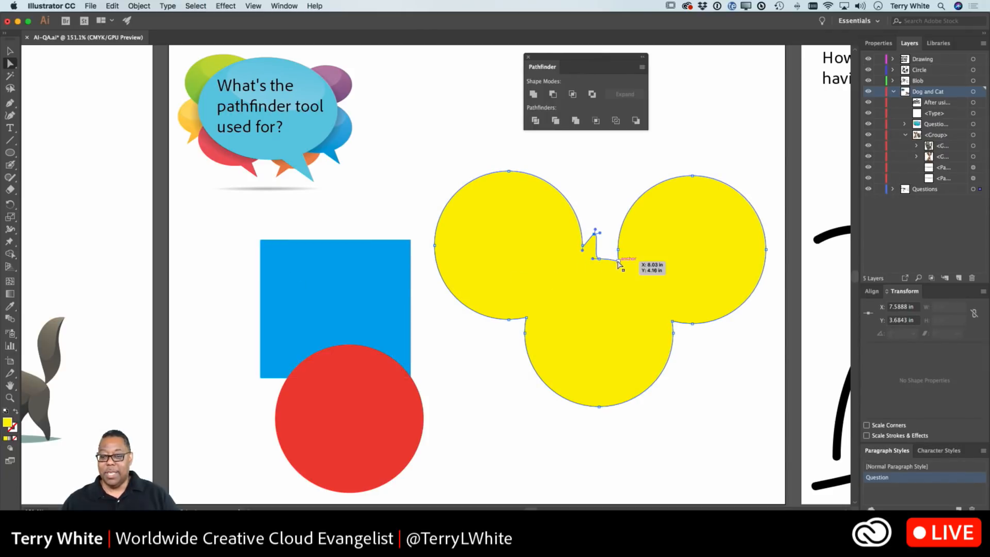
pyautogui.moveTo(619, 263); pyautogui.dragTo(611, 241)
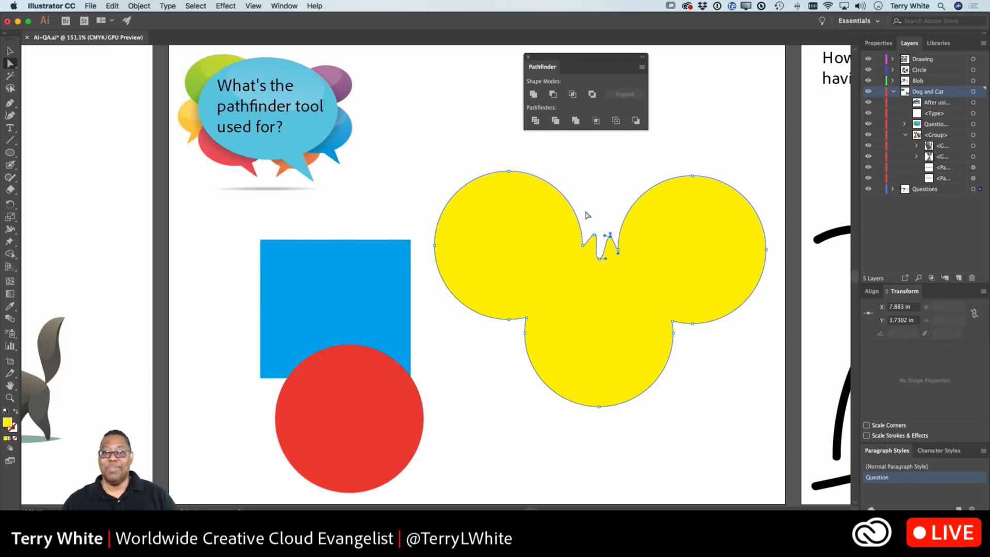
pyautogui.press('super')
pyautogui.press('super+z')
pyautogui.press('super+z')
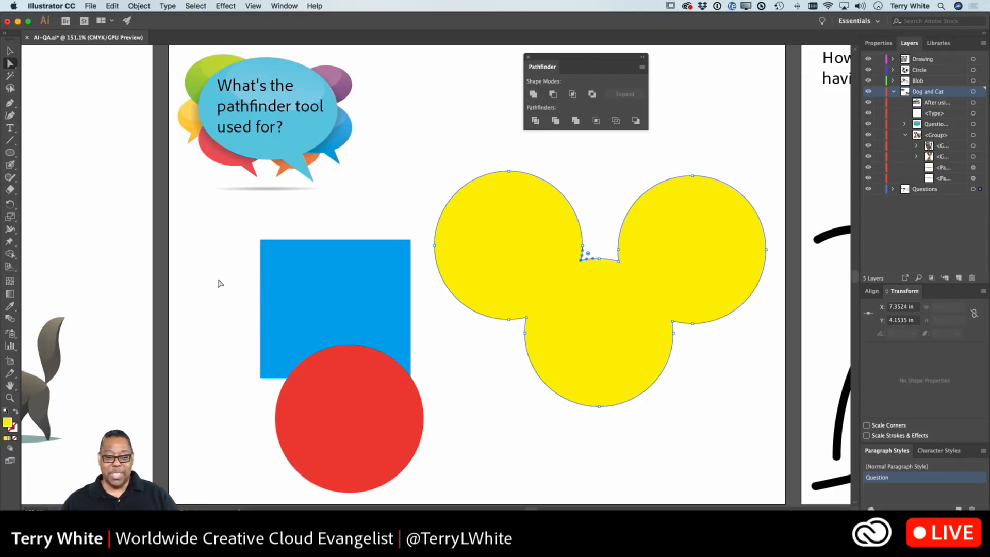
# Subtract the red circle from the blue rectangle with Minus Front, undo the subtraction, and deselect both shapes
pyautogui.click(10, 50)
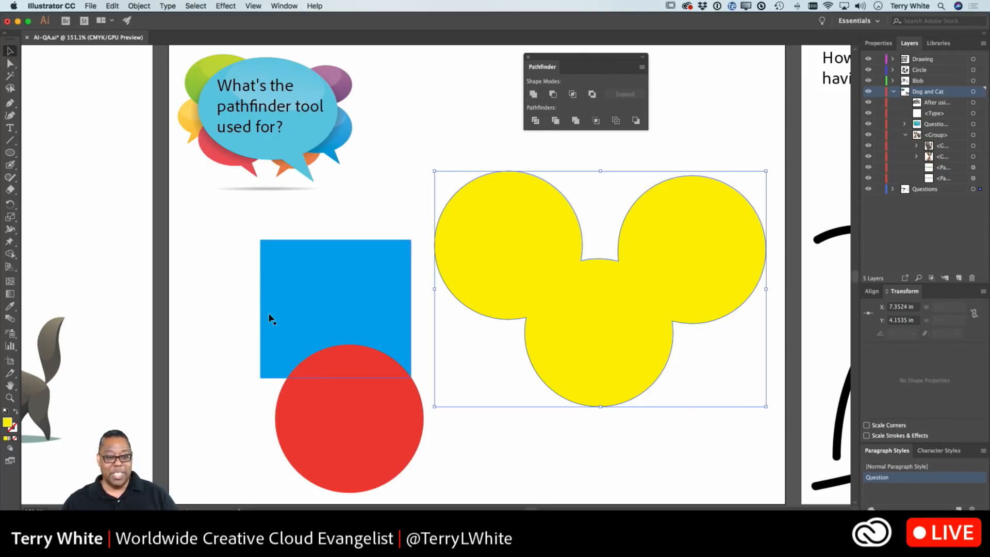
pyautogui.moveTo(234, 296); pyautogui.dragTo(368, 442)
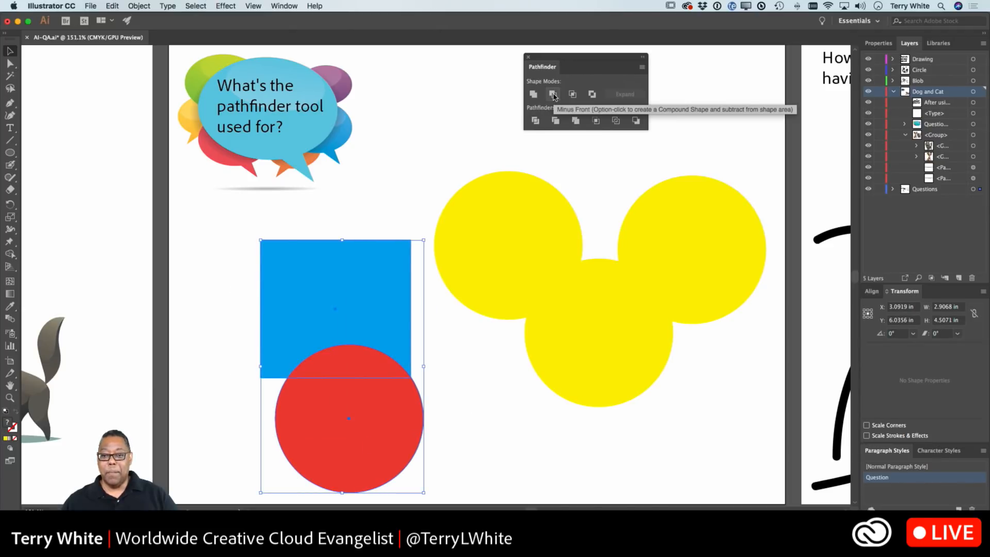
pyautogui.click(553, 95)
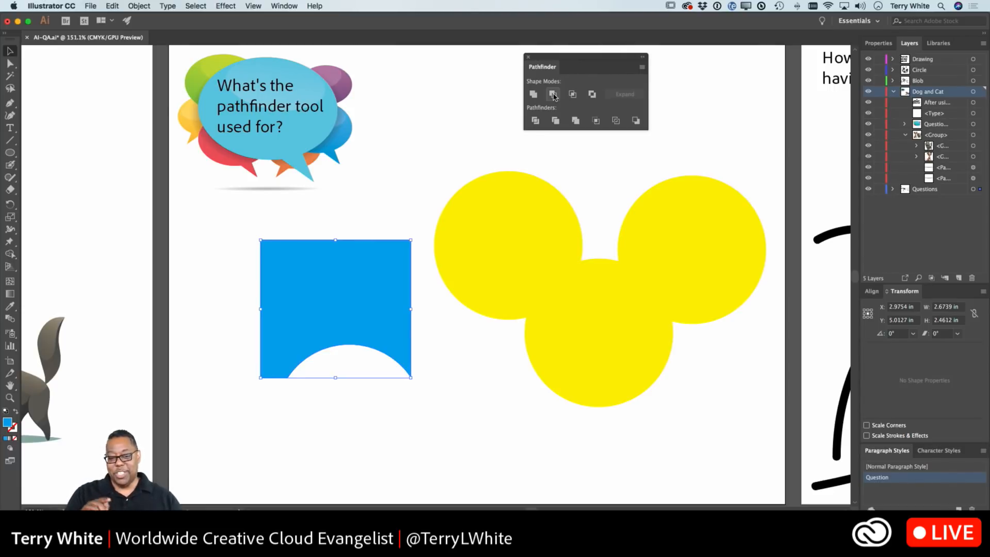
pyautogui.press('super+z')
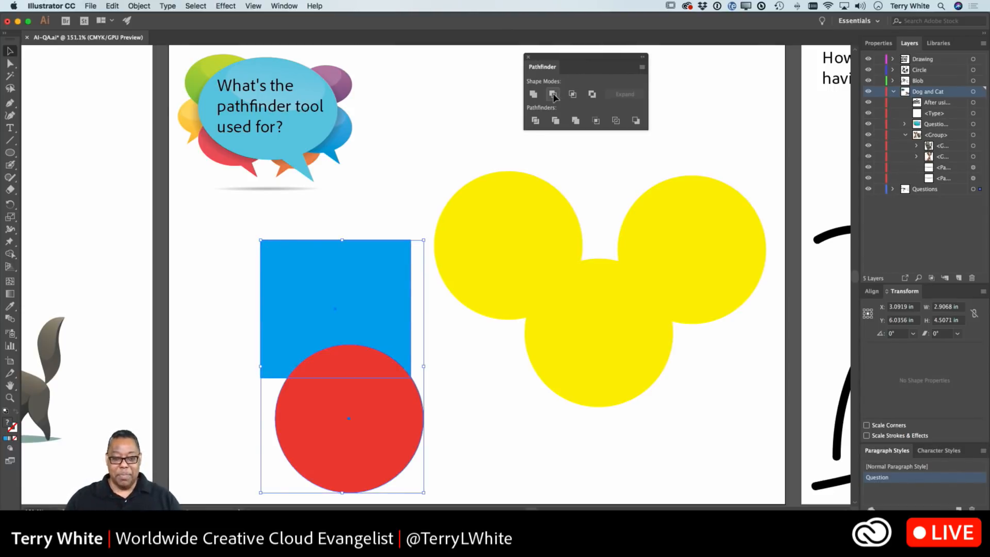
pyautogui.click(481, 377)
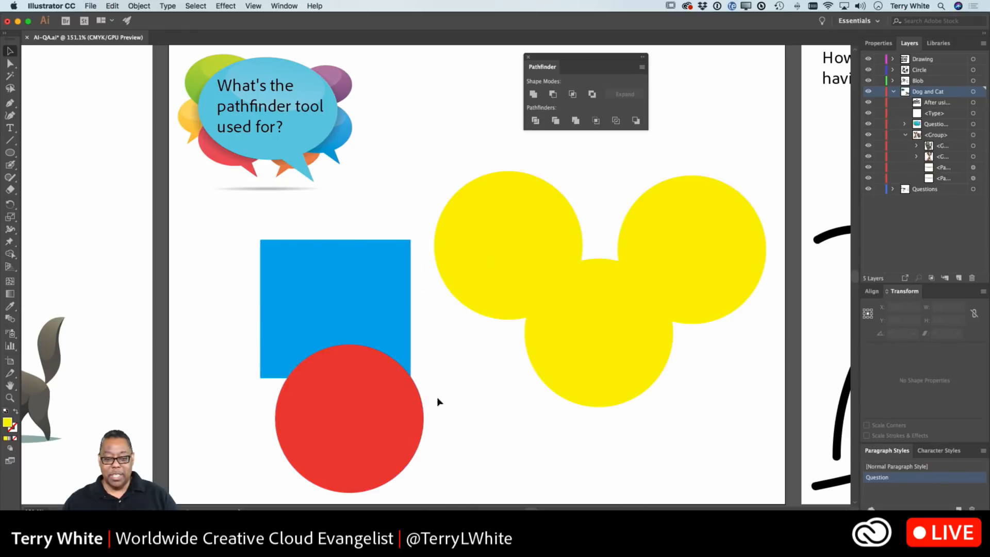
# Shrink the red circle to about 0.62 in and duplicate it into columns of three centred on the blue rectangle's left and right edges
pyautogui.click(390, 423)
pyautogui.moveTo(423, 491); pyautogui.dragTo(266, 363)
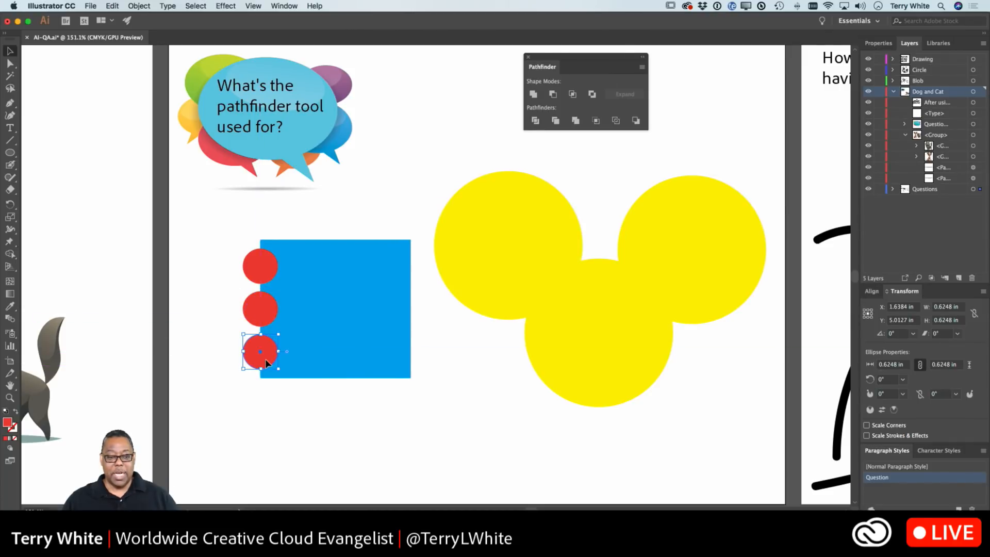
pyautogui.click(269, 276)
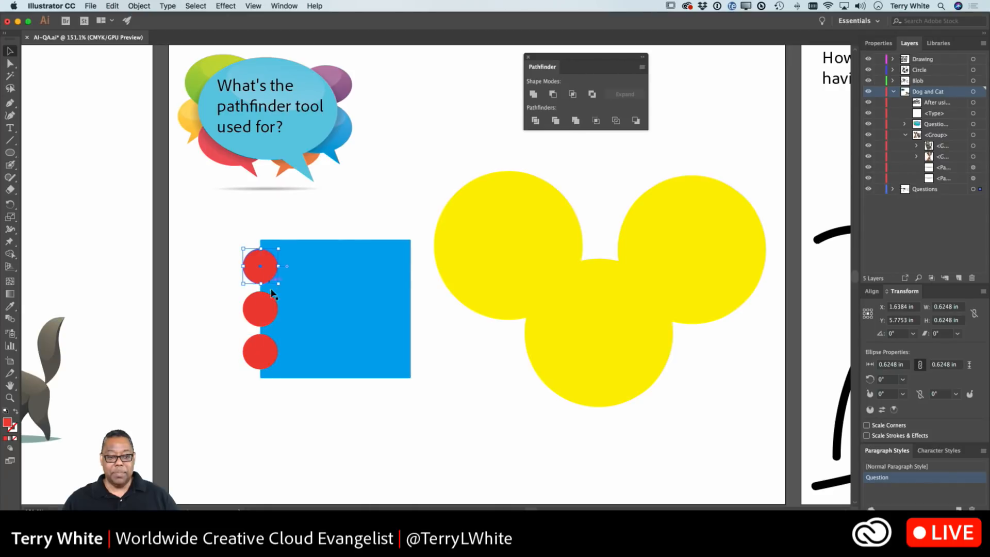
pyautogui.keyDown('shift'); pyautogui.click(267, 311); pyautogui.keyUp('shift')
pyautogui.keyDown('shift'); pyautogui.click(267, 353); pyautogui.keyUp('shift')
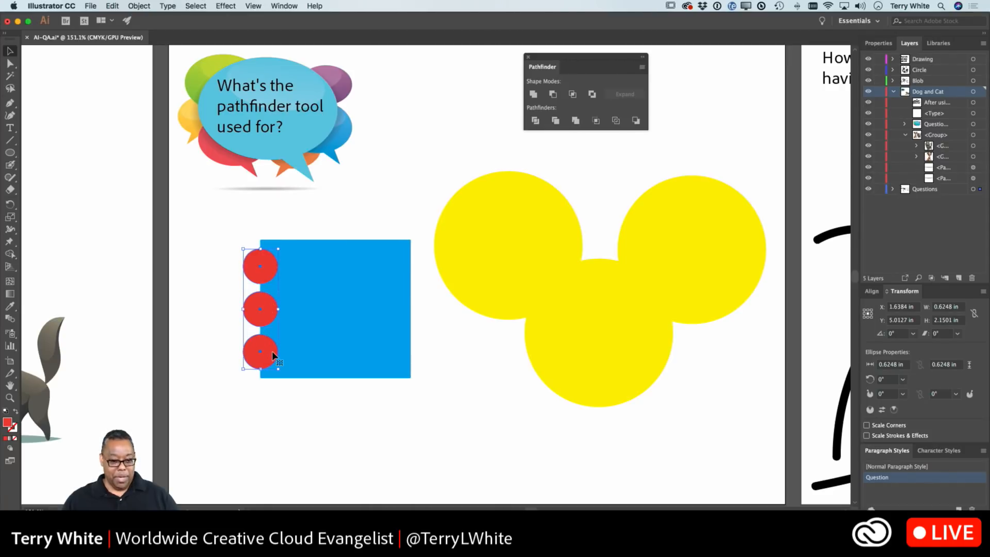
pyautogui.moveTo(274, 355); pyautogui.dragTo(423, 356)
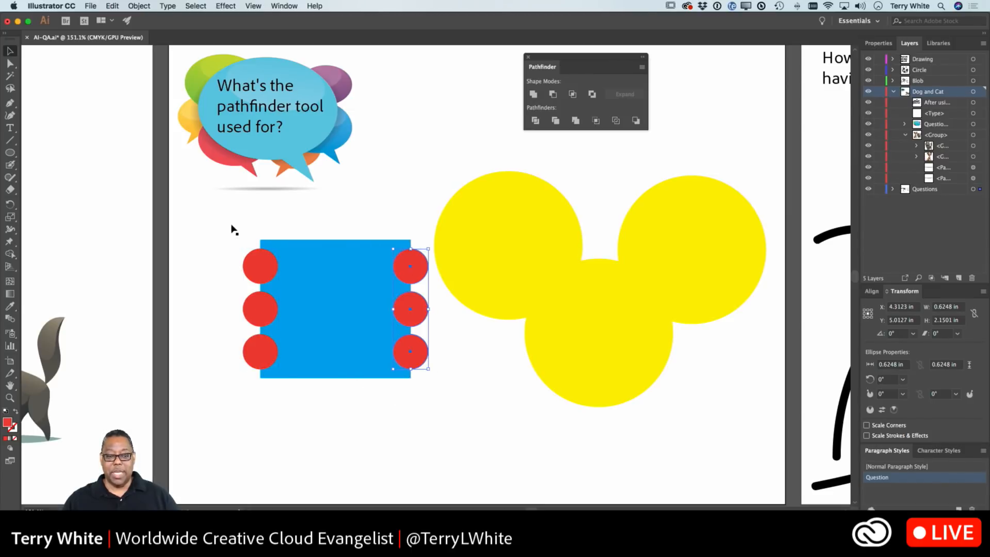
# Select the blue rectangle with all six red circles, cut the circles out of it with Minus Front, and deselect the result
pyautogui.moveTo(231, 225); pyautogui.dragTo(262, 238)
pyautogui.press('super+z')
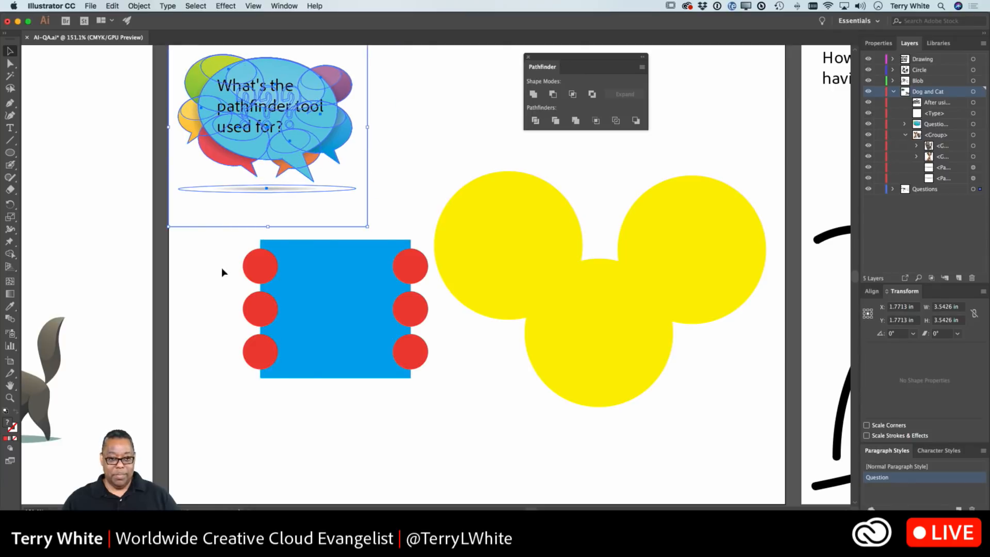
pyautogui.moveTo(233, 428); pyautogui.dragTo(258, 391)
pyautogui.moveTo(210, 429); pyautogui.dragTo(426, 240)
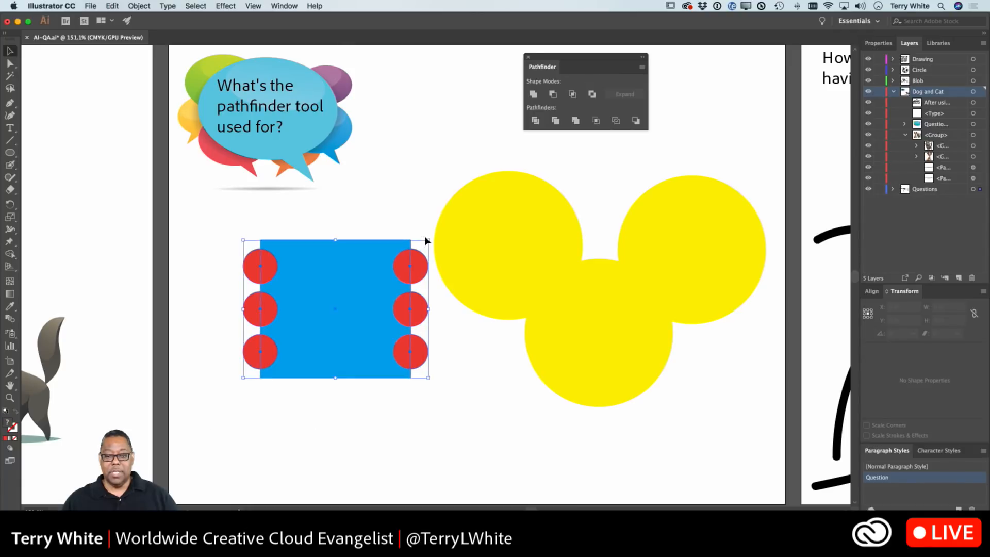
pyautogui.click(553, 95)
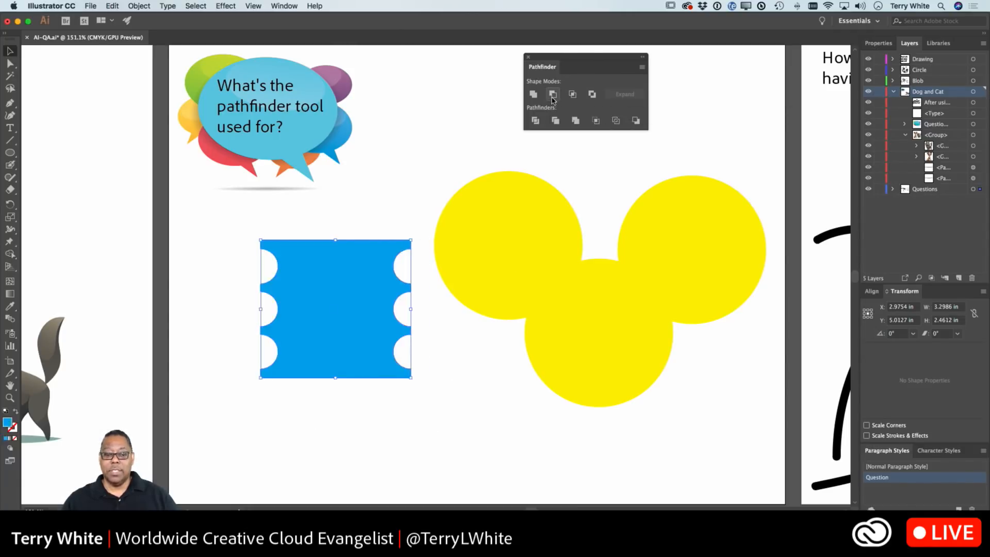
pyautogui.click(433, 325)
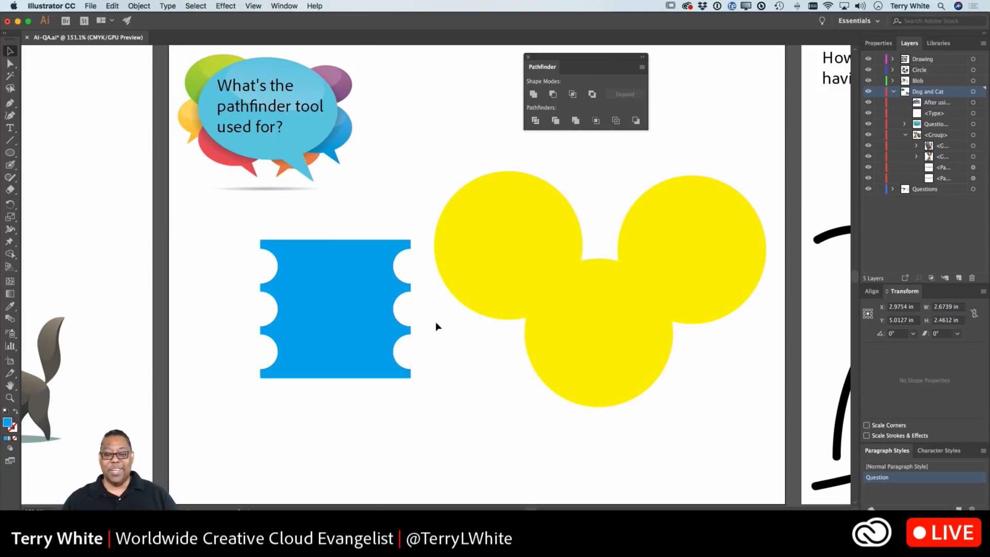
# Move the notched blue shape down and to the right, and undo both the move and the Minus Front subtraction
pyautogui.moveTo(345, 350); pyautogui.dragTo(403, 428)
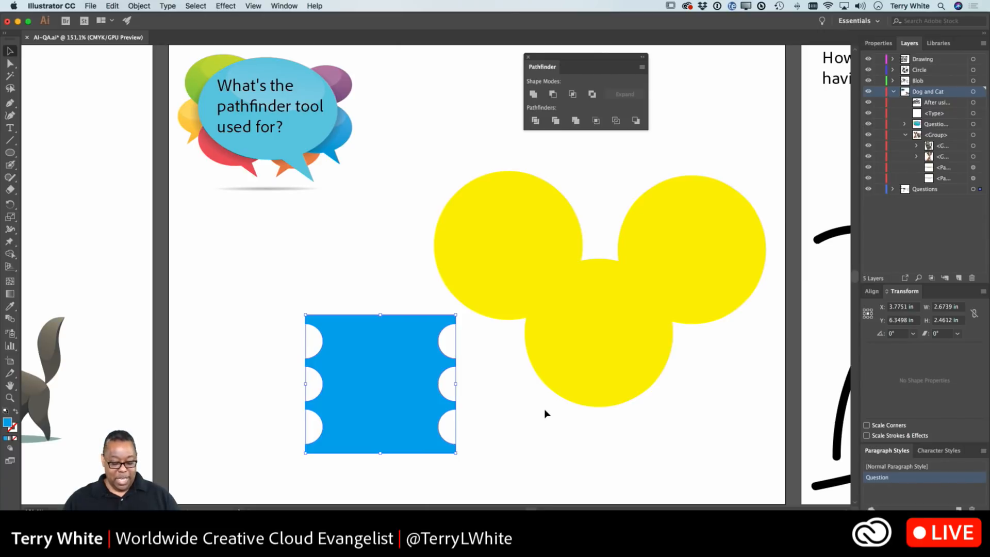
pyautogui.press('super+z')
pyautogui.press('super+z')
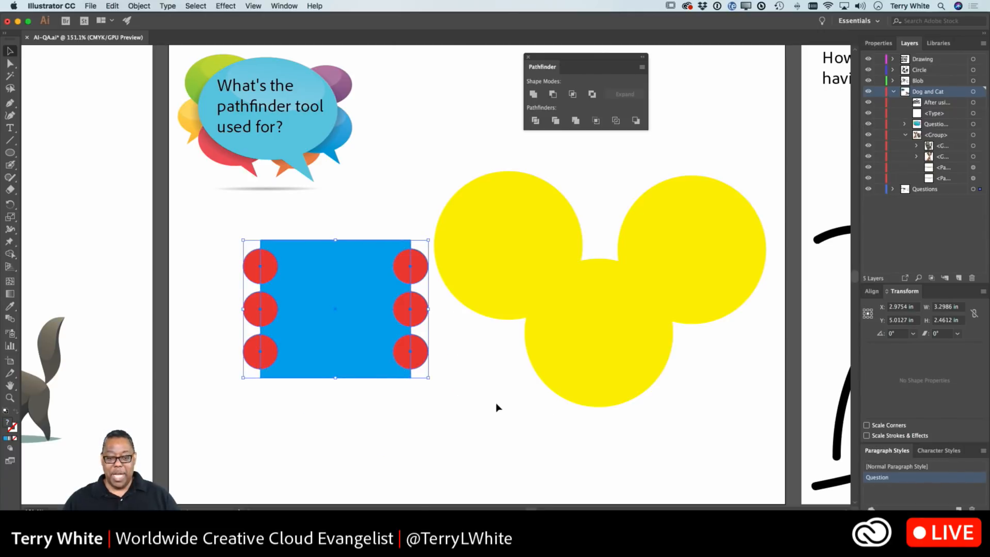
# Clear the selection and select only the blue rectangle and the three red circles on its right edge
pyautogui.click(495, 407)
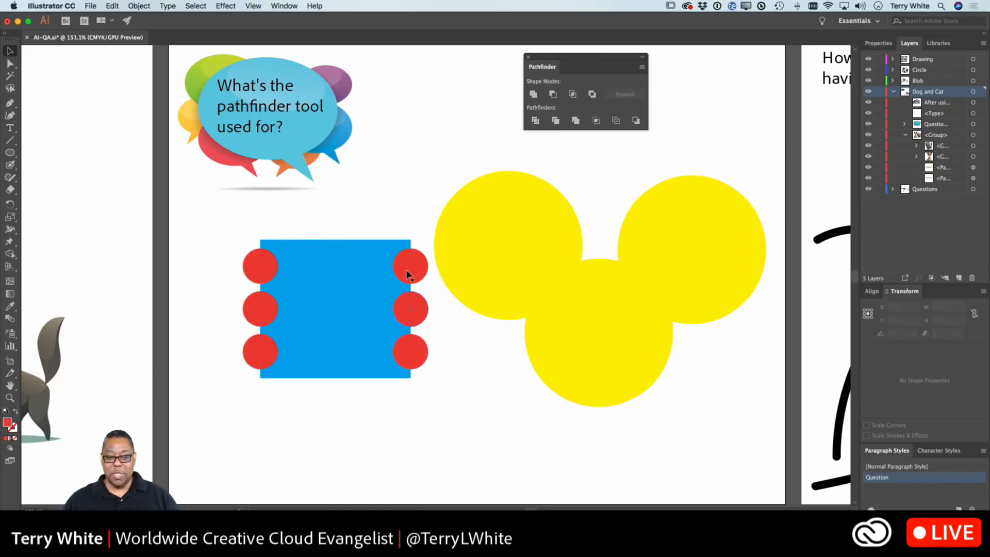
pyautogui.moveTo(389, 221); pyautogui.dragTo(423, 418)
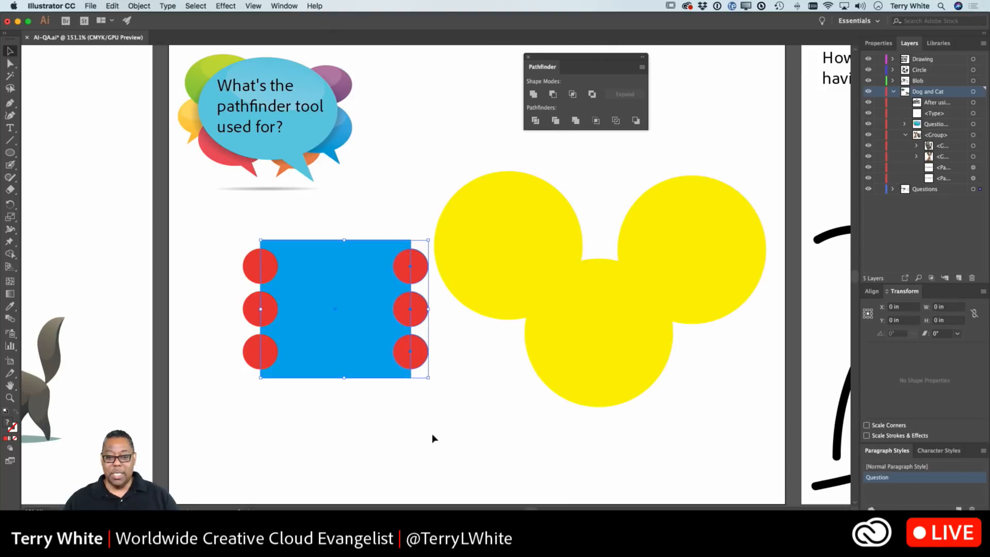
# Try the Pathfinder Intersect and Exclude modes on the blue rectangle and the red circles along its right edge, undoing each result
pyautogui.click(574, 96)
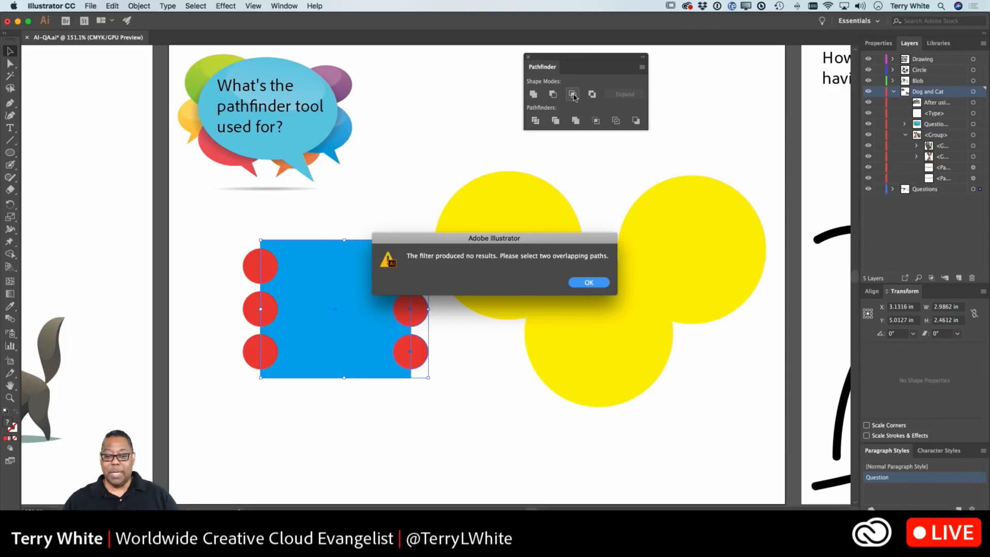
pyautogui.click(578, 284)
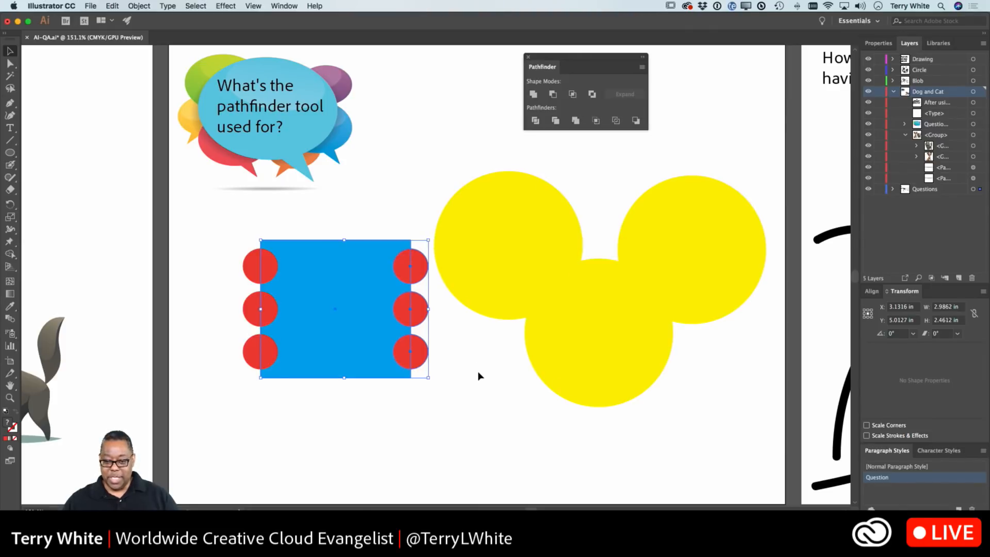
pyautogui.click(478, 370)
pyautogui.click(415, 272)
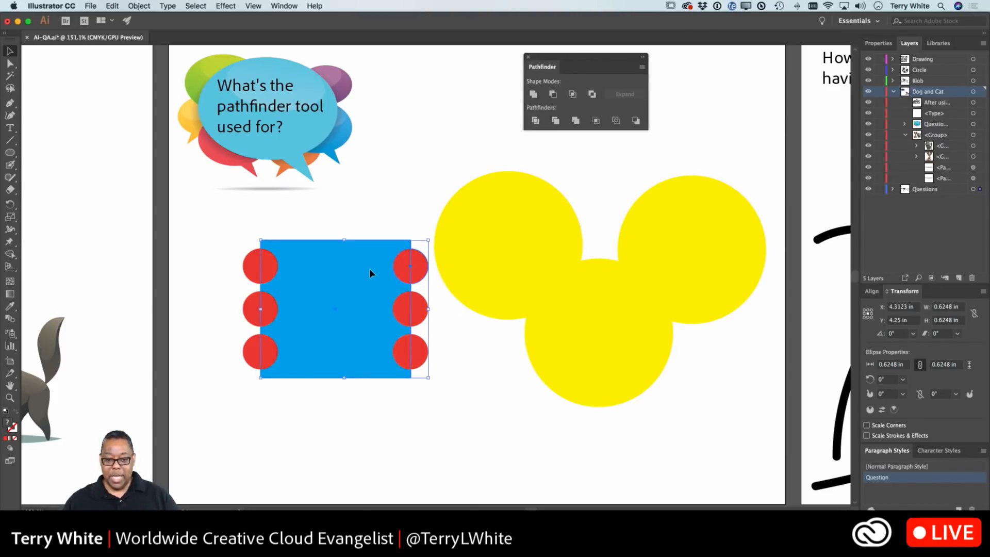
pyautogui.click(555, 122)
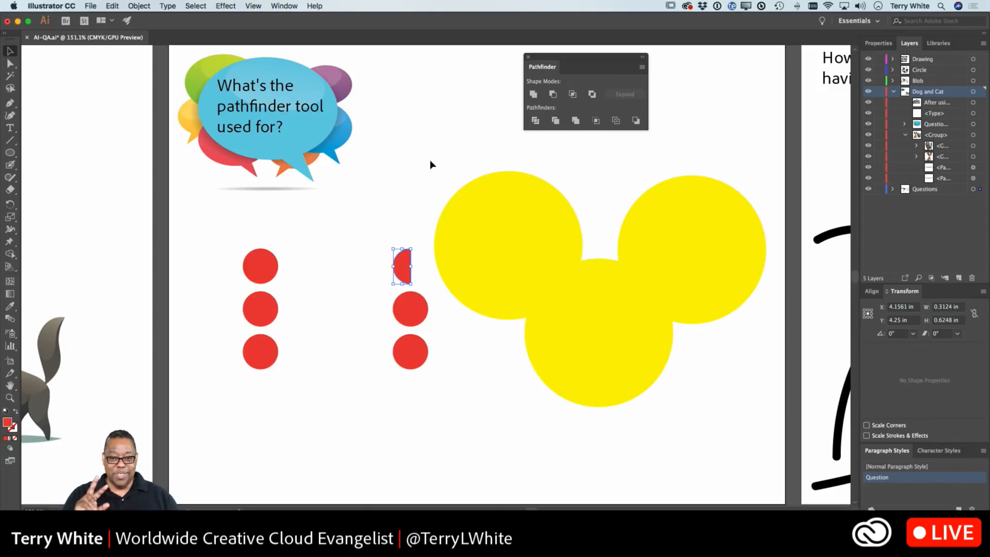
pyautogui.press('super+z')
pyautogui.press('super+z')
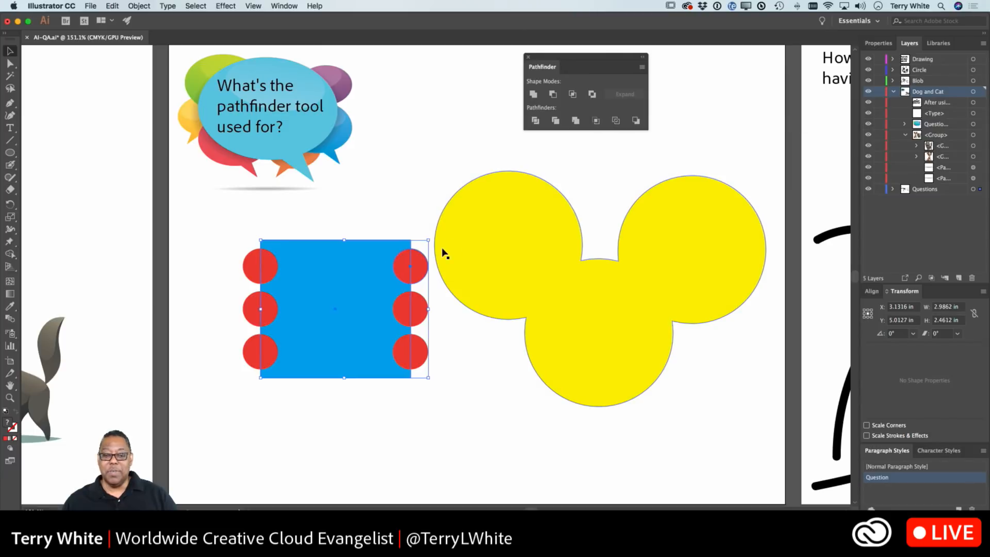
pyautogui.click(593, 95)
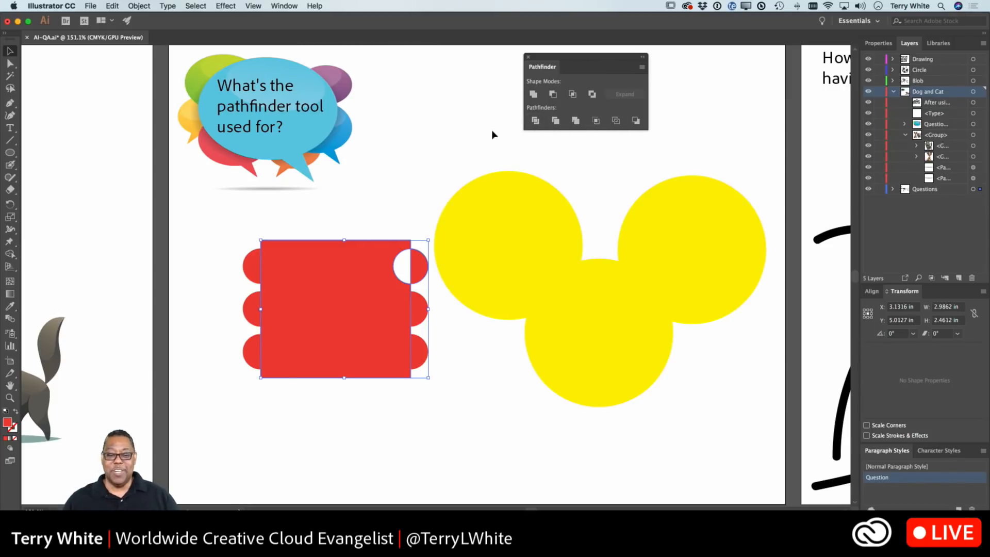
pyautogui.press('super+z')
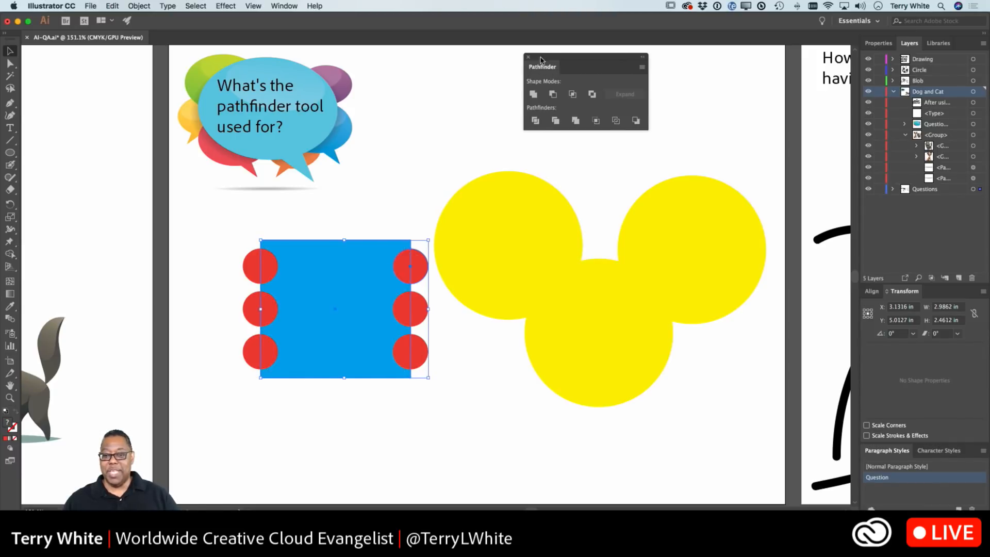
# Dock the floating Pathfinder panel beside Align and Transform
pyautogui.moveTo(541, 59); pyautogui.dragTo(895, 289)
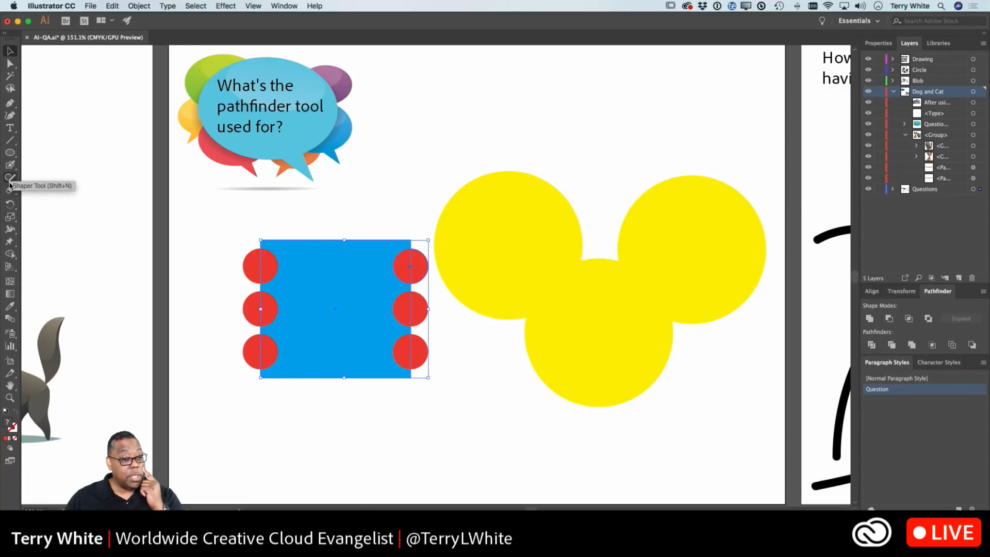
# Merge the three red circles on the blue rectangle's left edge into the rectangle with the Shape Builder tool
pyautogui.click(10, 255)
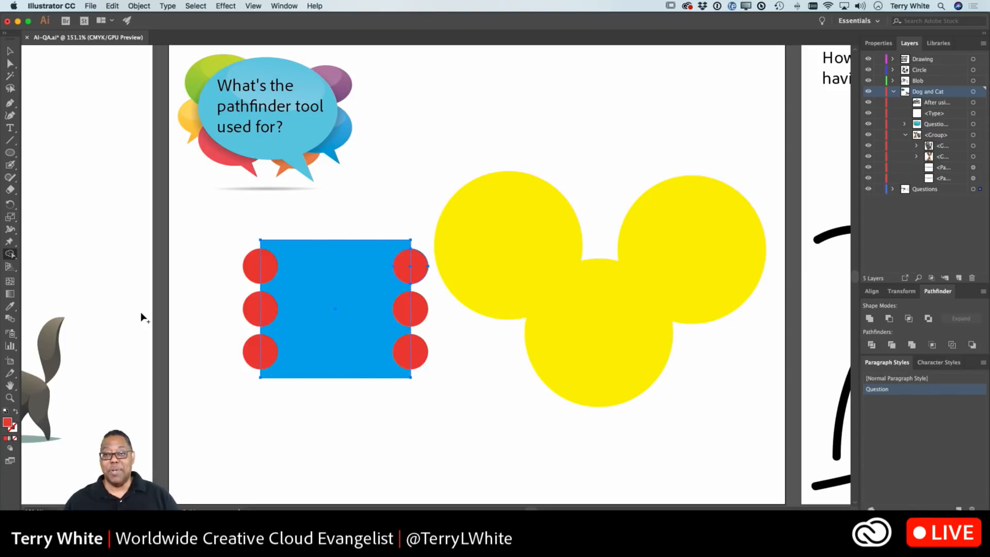
pyautogui.click(9, 54)
pyautogui.moveTo(233, 226); pyautogui.dragTo(239, 262)
pyautogui.press('super+z')
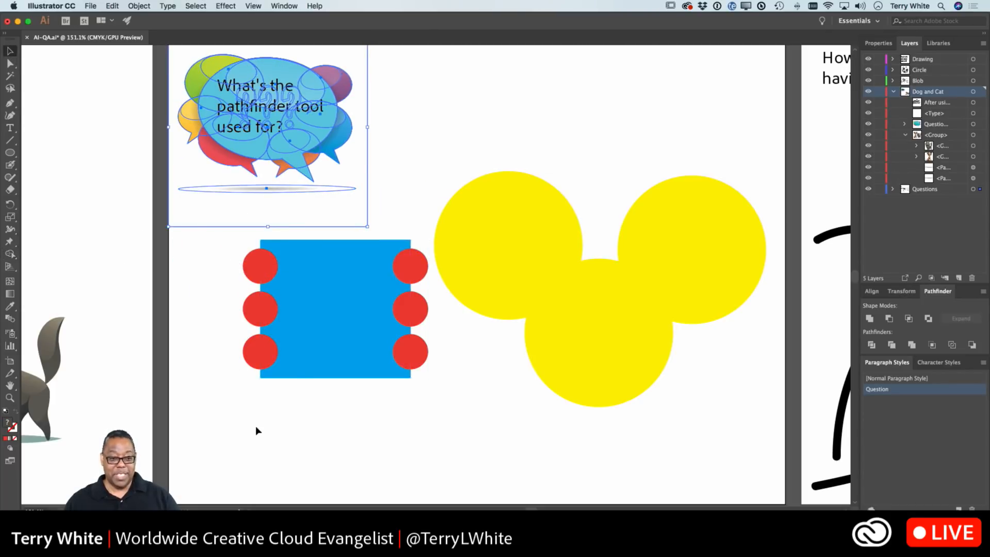
pyautogui.moveTo(283, 413); pyautogui.dragTo(226, 238)
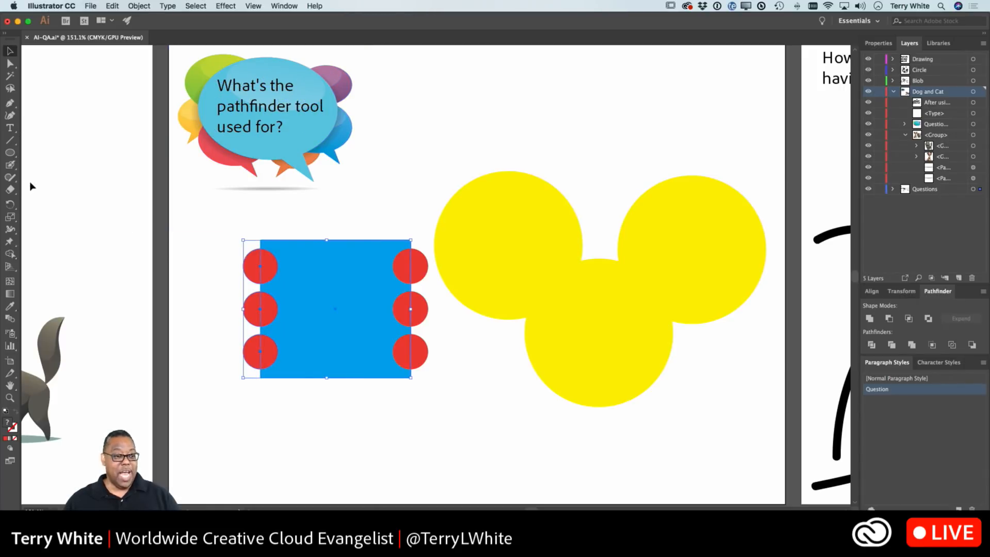
pyautogui.click(9, 255)
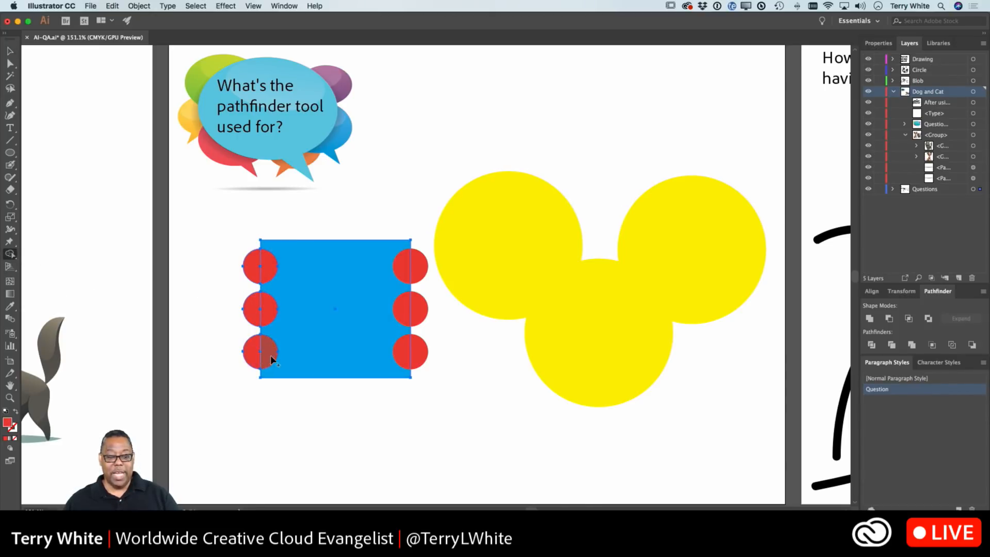
pyautogui.moveTo(418, 338); pyautogui.dragTo(410, 273)
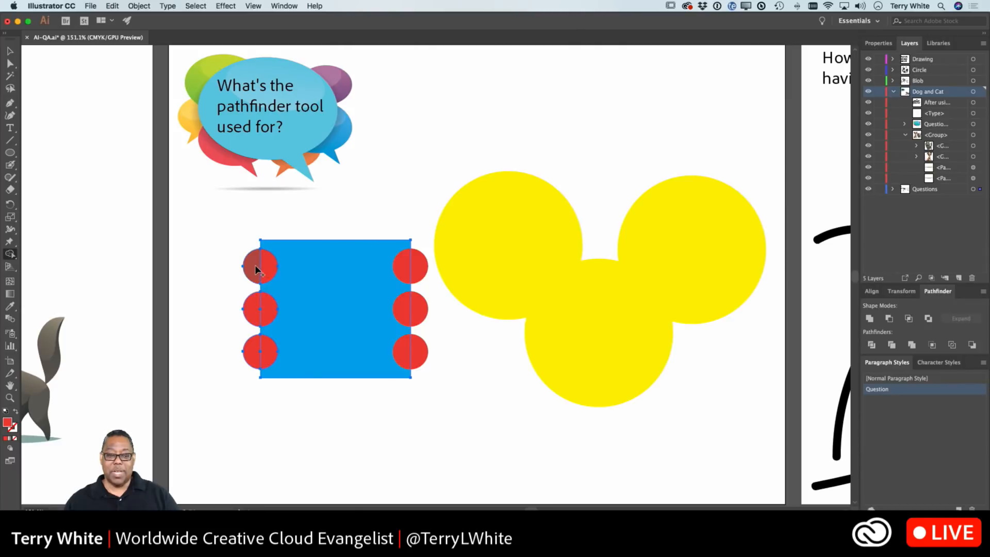
pyautogui.moveTo(255, 264); pyautogui.dragTo(296, 272)
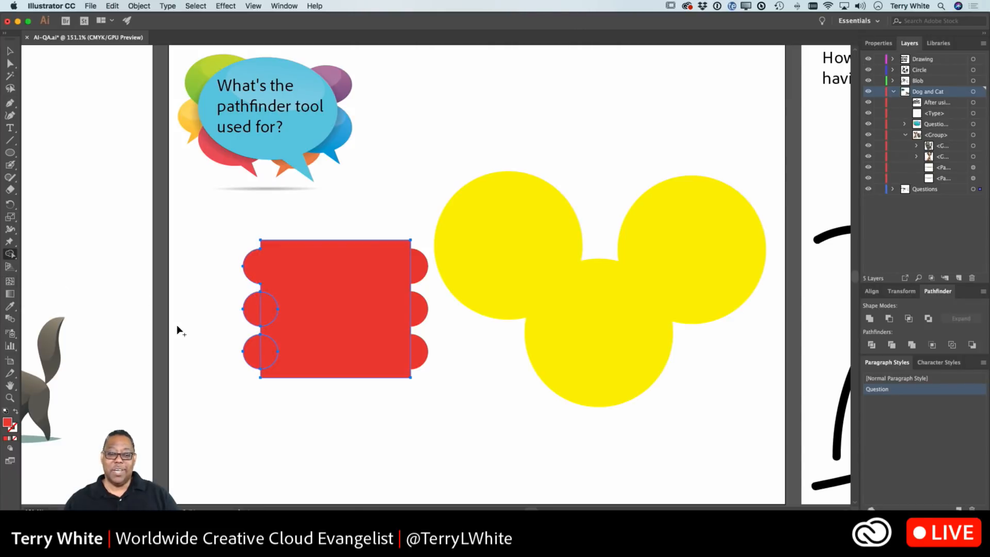
pyautogui.moveTo(305, 307); pyautogui.dragTo(249, 312)
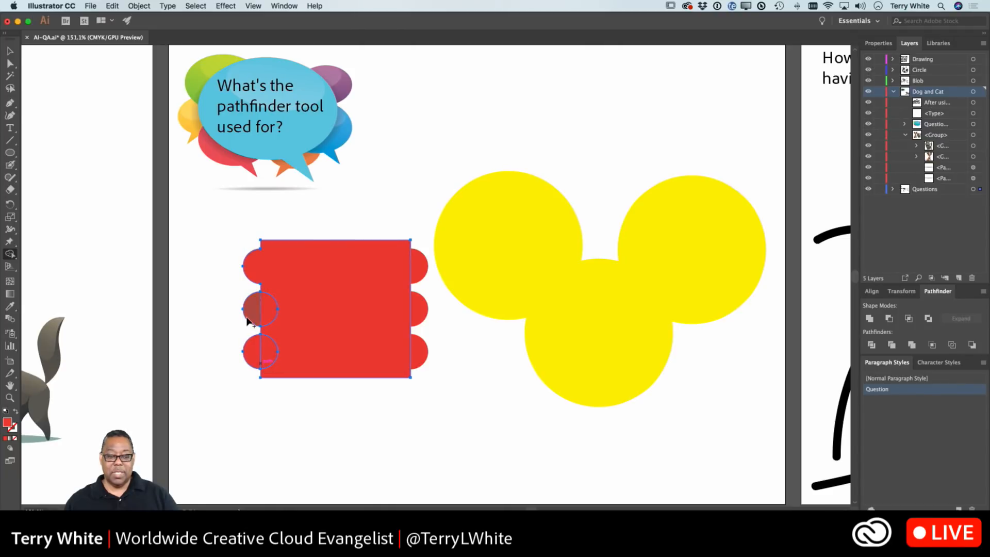
pyautogui.moveTo(277, 341); pyautogui.dragTo(253, 354)
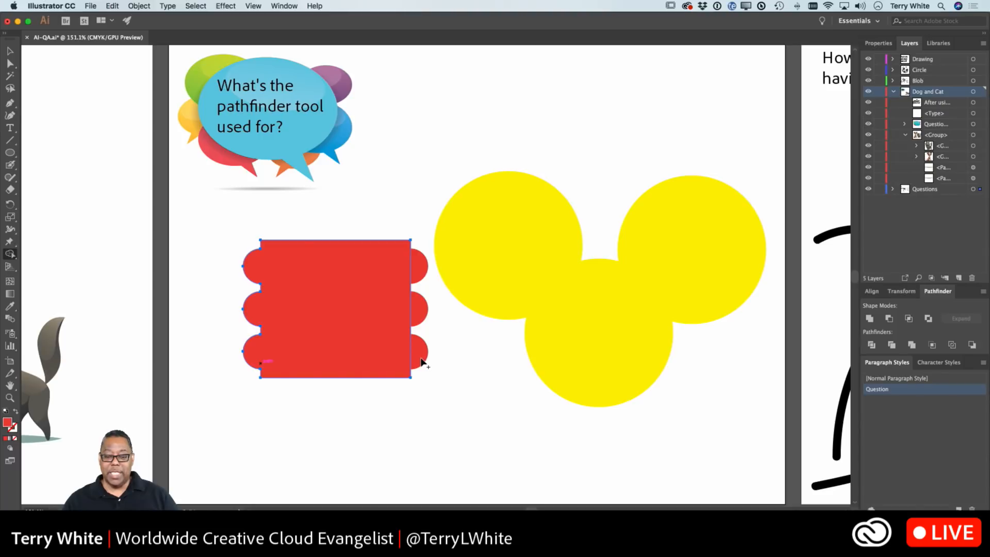
# Select the merged red shape together with its three right-edge circles and activate the Shape Builder tool
pyautogui.click(10, 51)
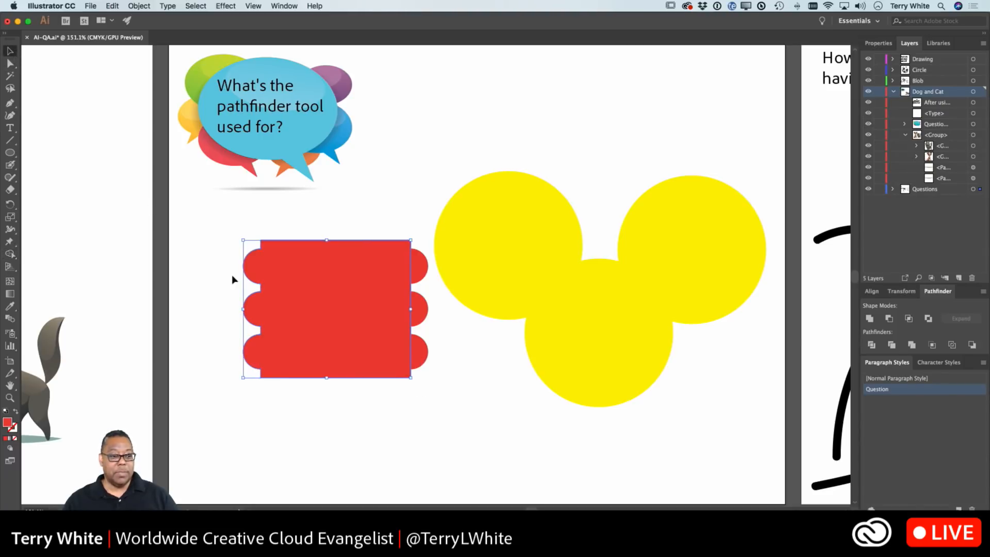
pyautogui.moveTo(431, 427); pyautogui.dragTo(389, 255)
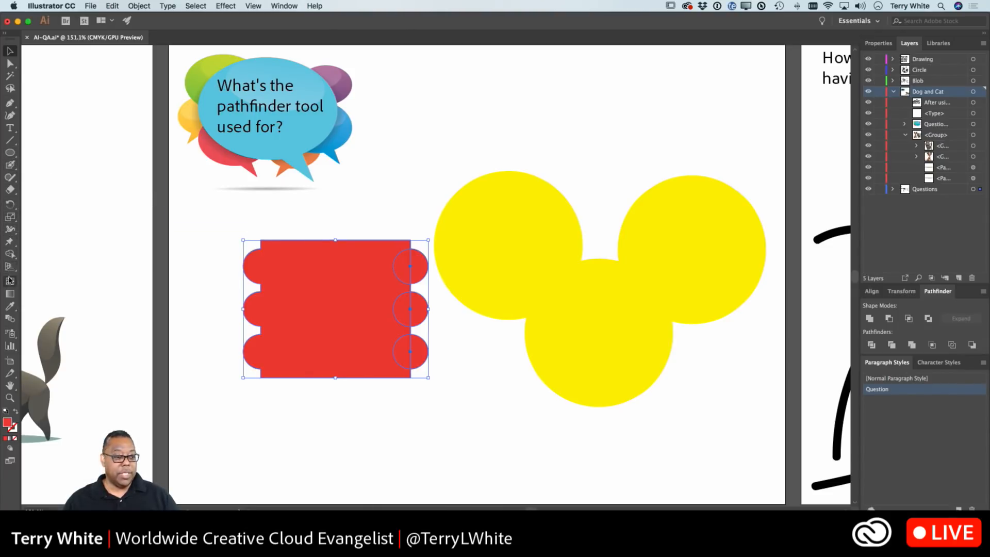
pyautogui.click(10, 253)
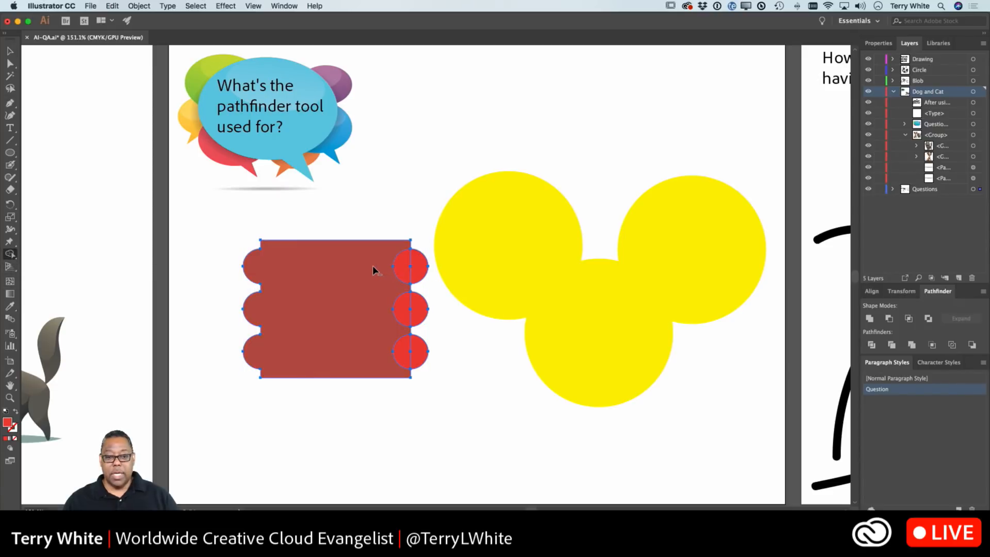
# Try a Shape Builder subtraction across the red shape's body and the inner half of its upper right-edge circle, and undo it
pyautogui.moveTo(372, 266); pyautogui.dragTo(383, 214)
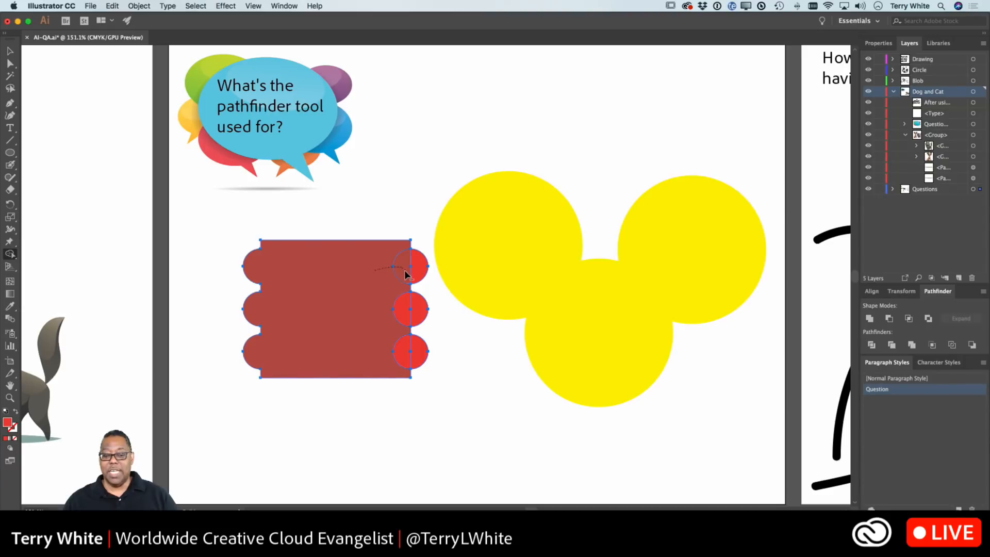
pyautogui.moveTo(405, 271); pyautogui.dragTo(387, 292)
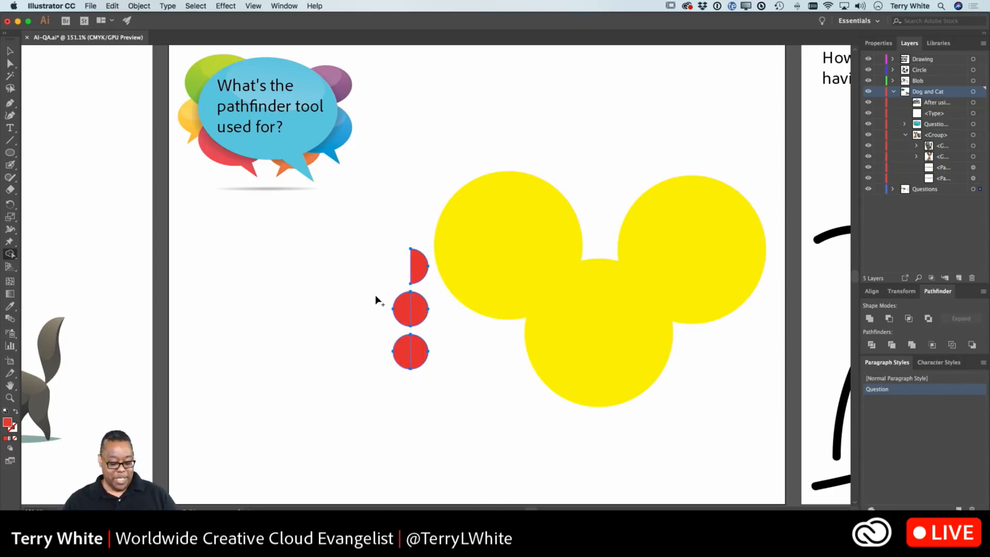
pyautogui.press('super+z')
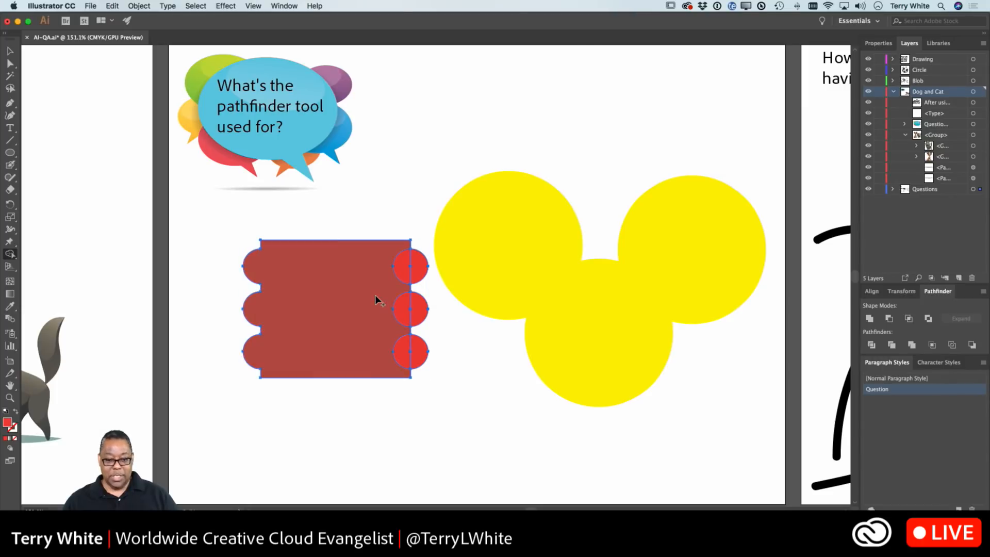
# Subtract the outer halves of the three circles protruding from the red shape's right edge with Shape Builder
pyautogui.keyDown('alt'); pyautogui.click(422, 274); pyautogui.keyUp('alt')
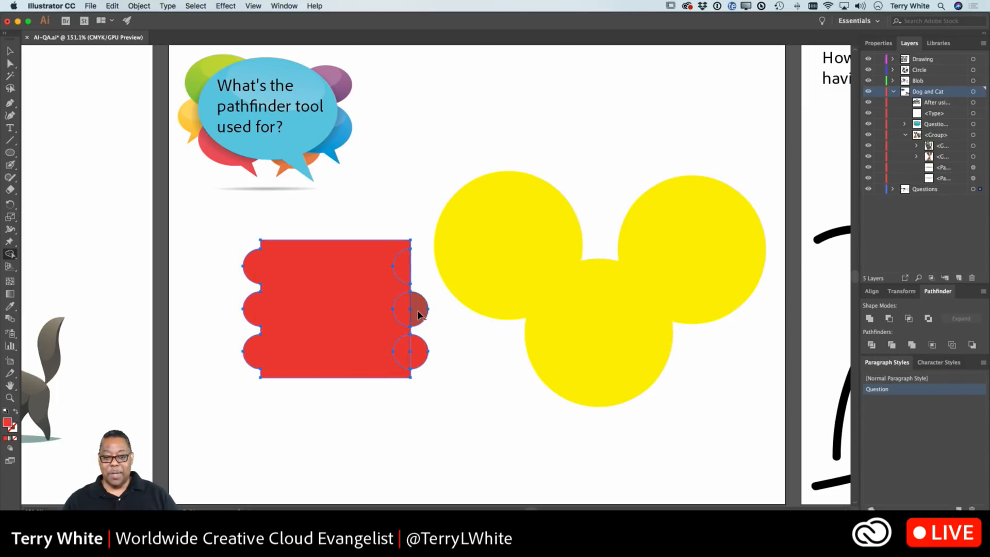
pyautogui.keyDown('alt'); pyautogui.click(421, 312); pyautogui.keyUp('alt')
pyautogui.keyDown('alt'); pyautogui.click(422, 345); pyautogui.keyUp('alt')
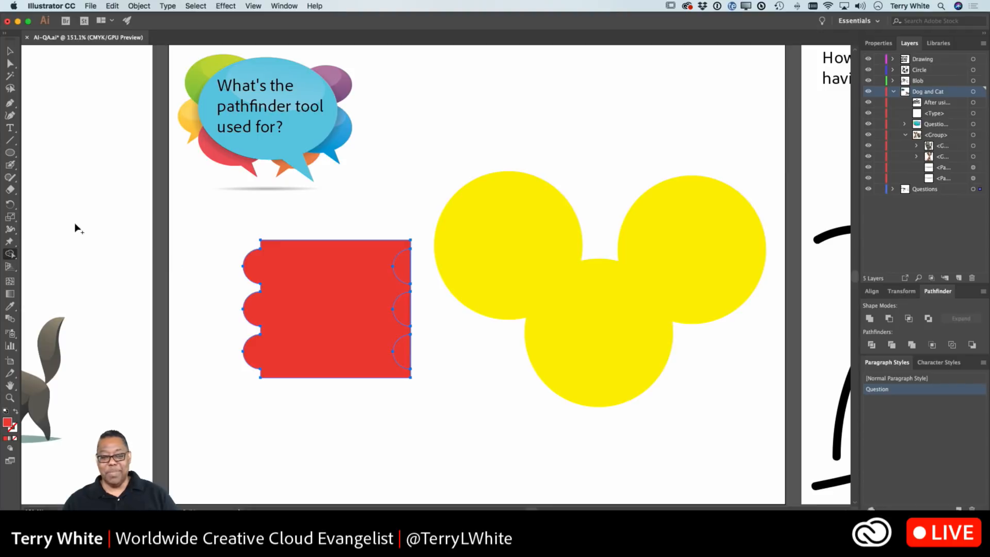
# Fill the three half circles inside the red shape's right edge with orange and deselect them
pyautogui.click(10, 52)
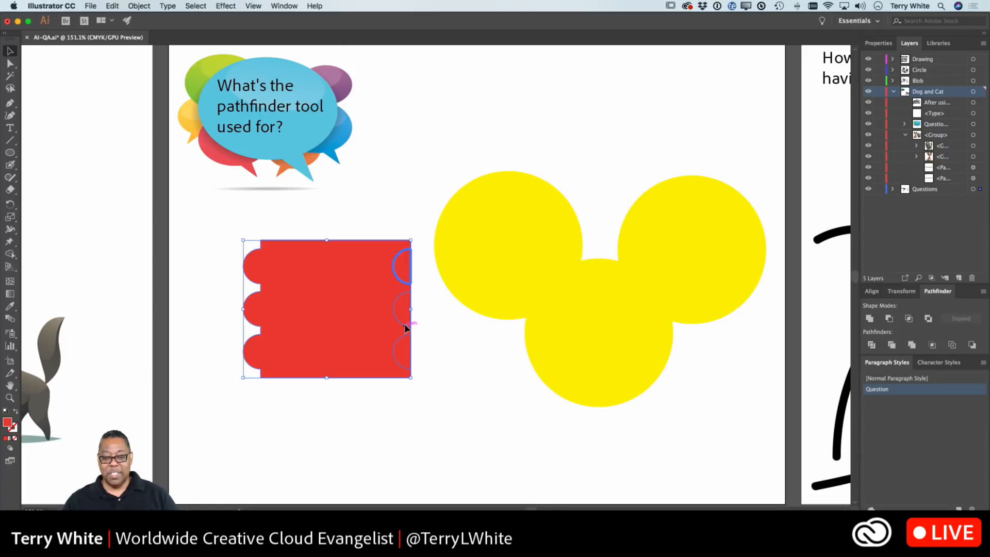
pyautogui.click(433, 360)
pyautogui.click(406, 358)
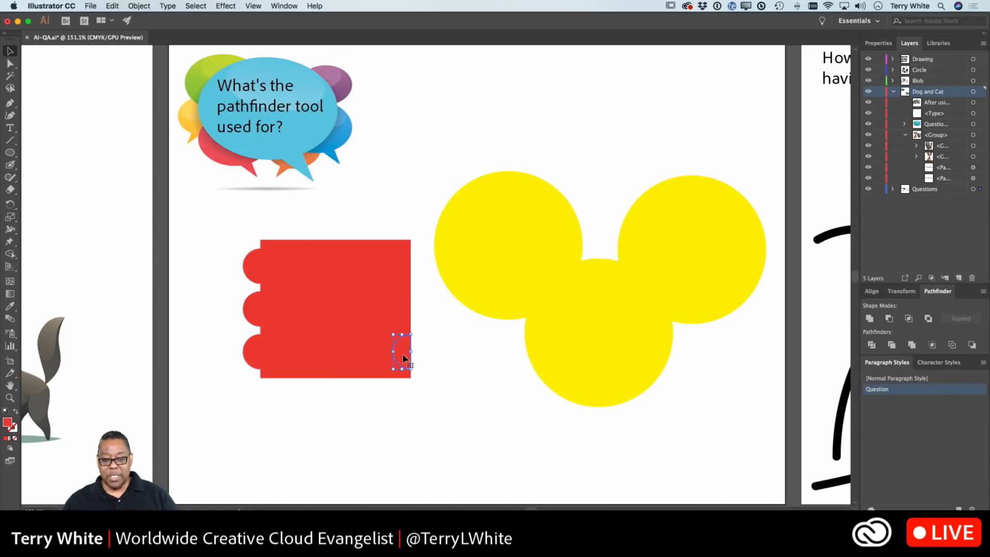
pyautogui.keyDown('shift'); pyautogui.click(403, 316); pyautogui.keyUp('shift')
pyautogui.keyDown('shift'); pyautogui.click(401, 277); pyautogui.keyUp('shift')
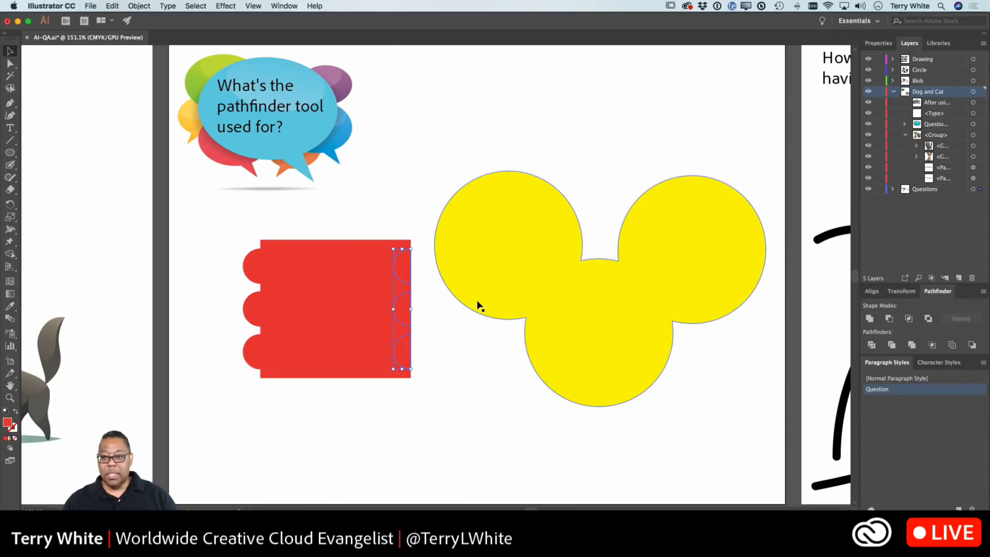
pyautogui.click(878, 43)
pyautogui.click(871, 158)
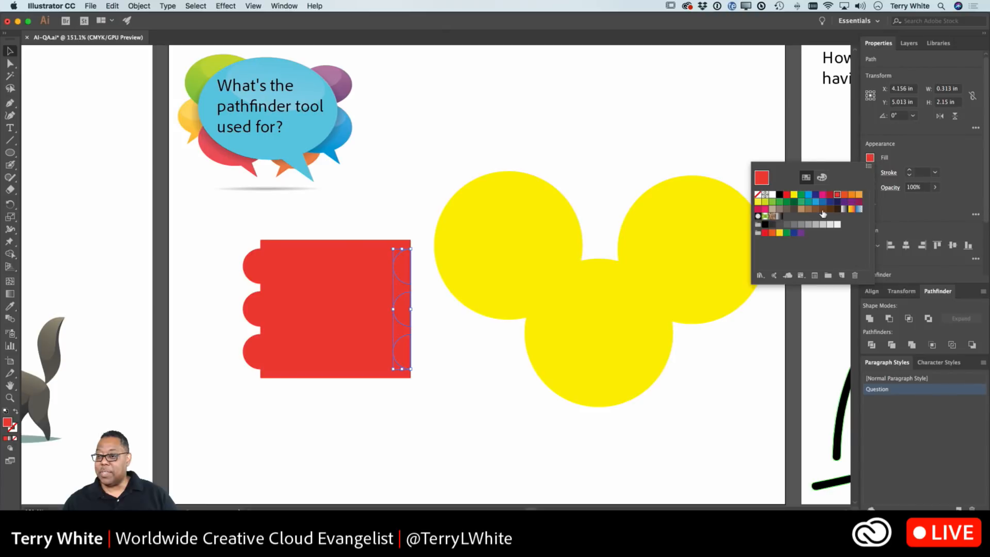
pyautogui.click(855, 195)
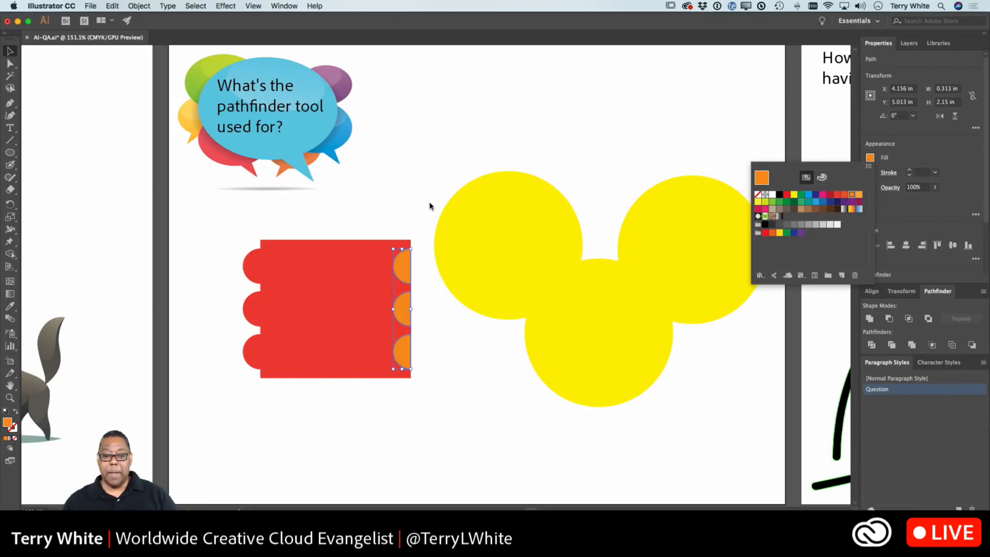
pyautogui.click(203, 263)
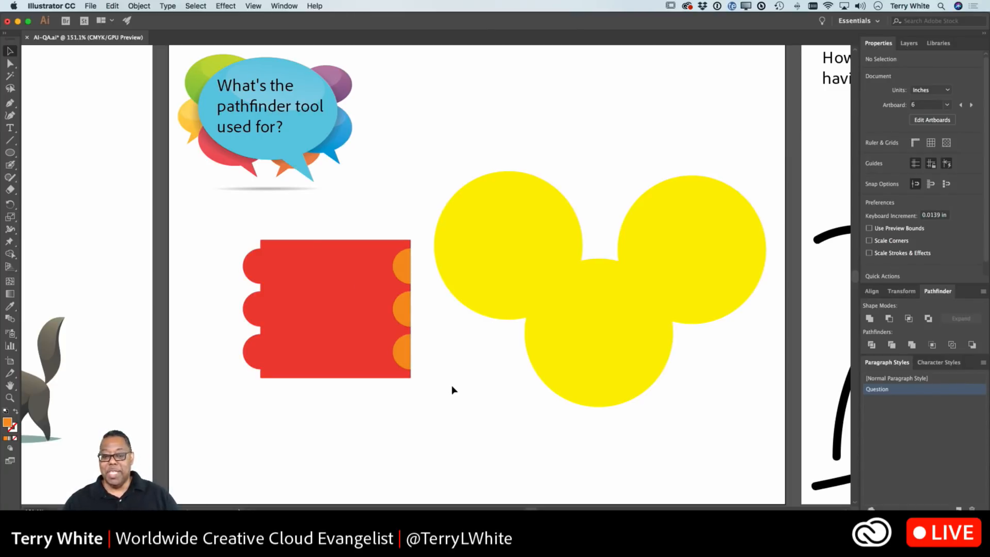
# On the blob paint lines artboard, expand the Blob layer in place of Dog and Cat and hide its compound path
pyautogui.hscroll(10, 453, 390)
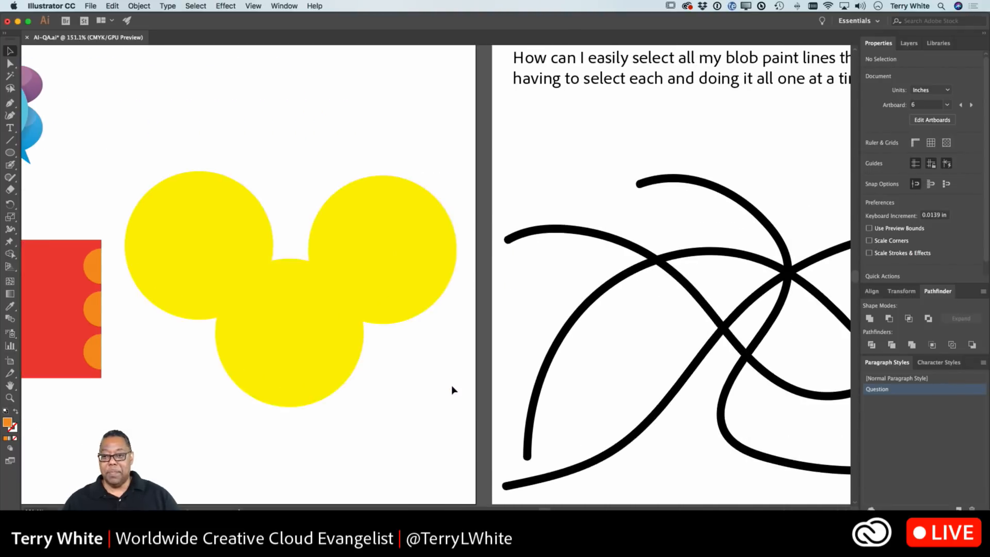
pyautogui.hscroll(5, 452, 388)
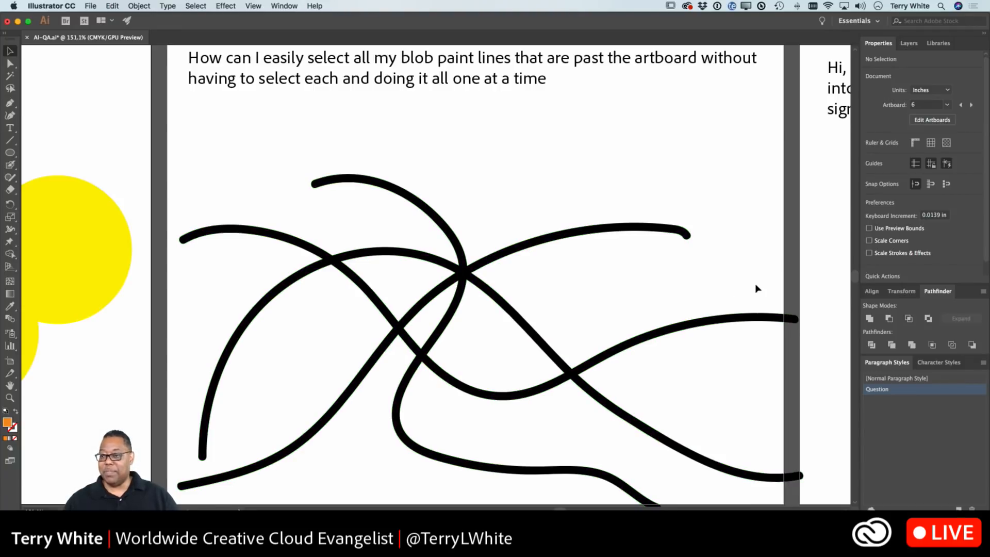
pyautogui.click(906, 43)
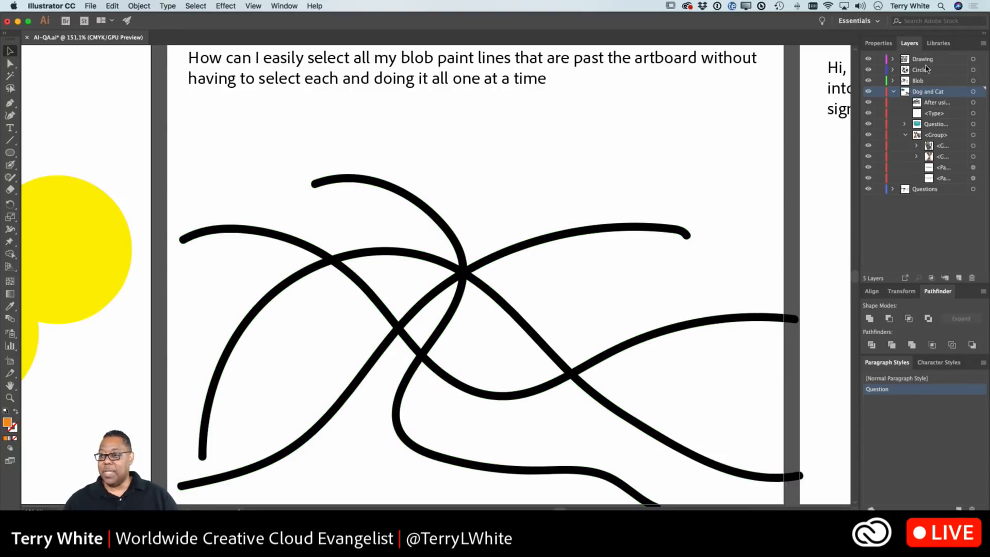
pyautogui.click(894, 92)
pyautogui.click(893, 81)
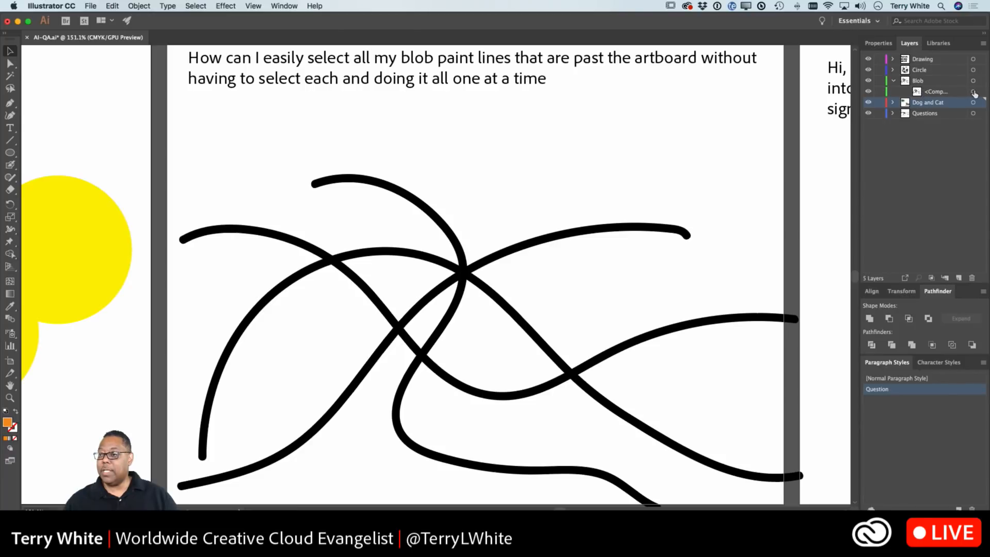
pyautogui.click(869, 92)
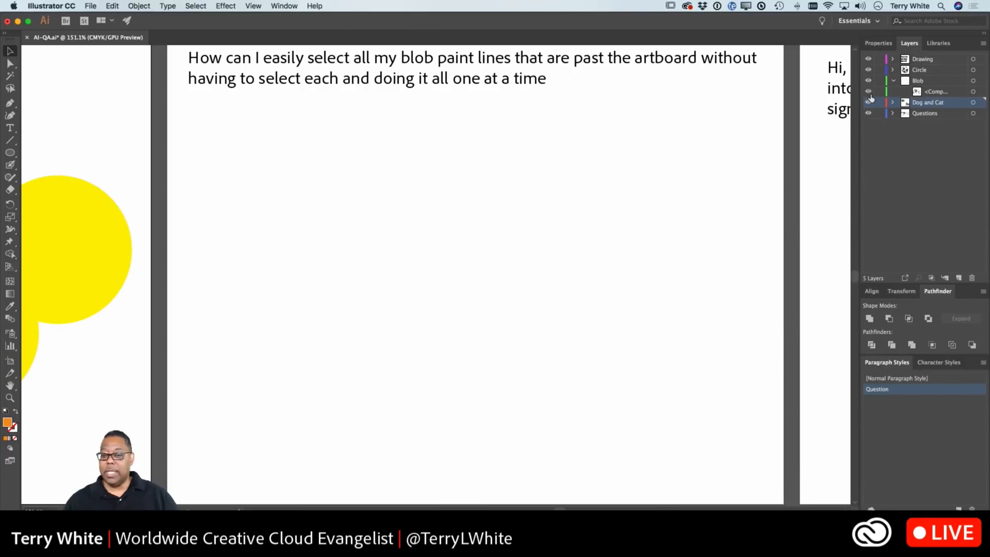
# Make the Blob layer's compound path visible again and target it to select all the blob lines at once
pyautogui.click(869, 92)
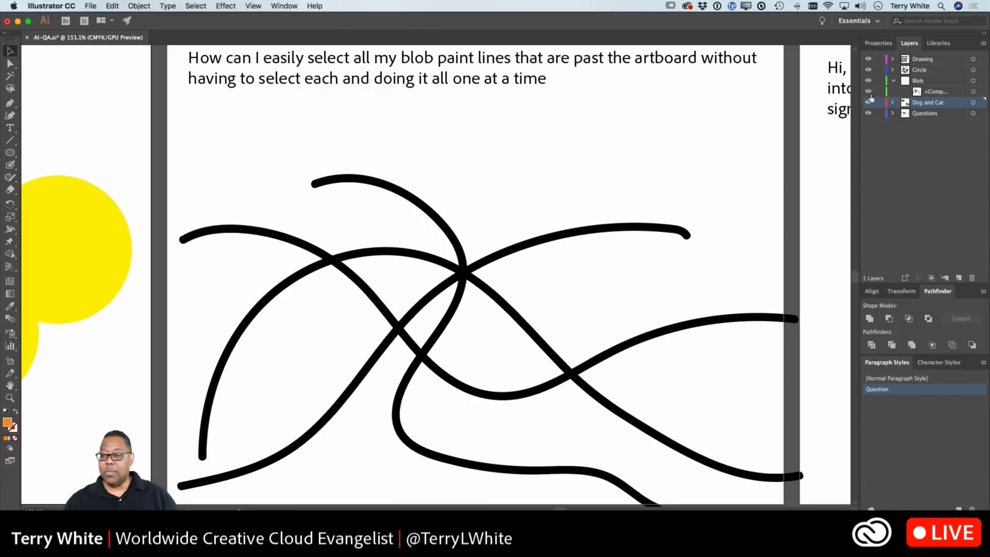
pyautogui.click(974, 91)
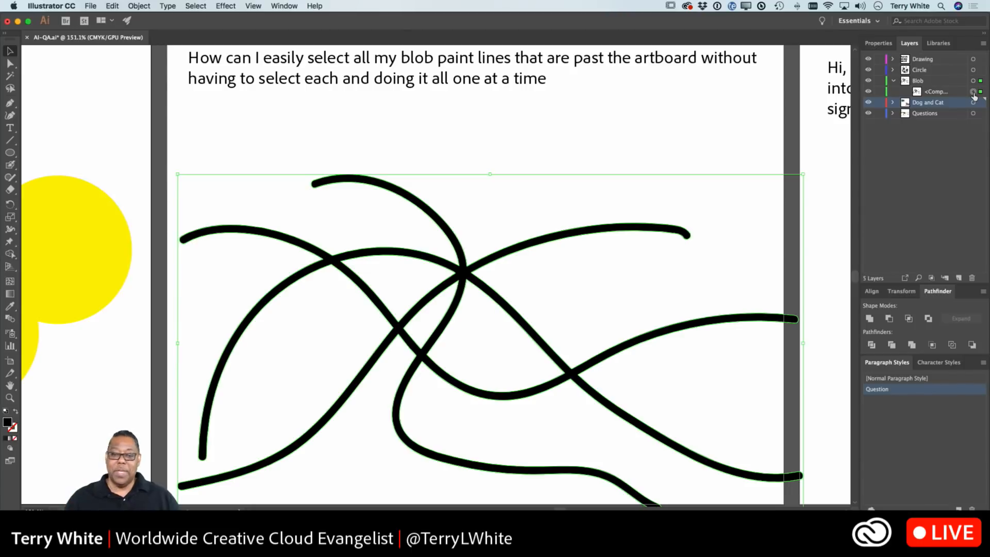
pyautogui.click(696, 152)
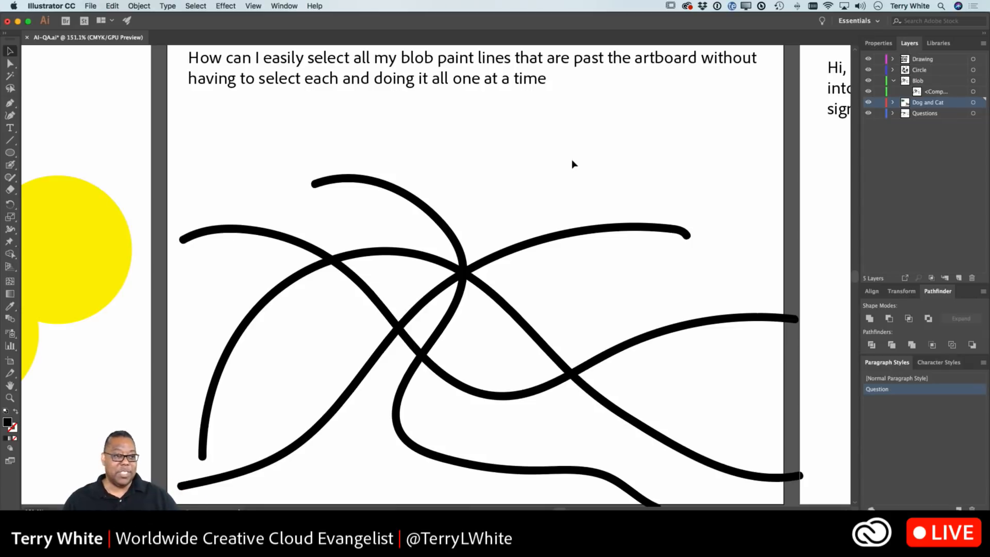
# Lasso around the blob lines and delete the anchor points selected by the loop
pyautogui.click(11, 90)
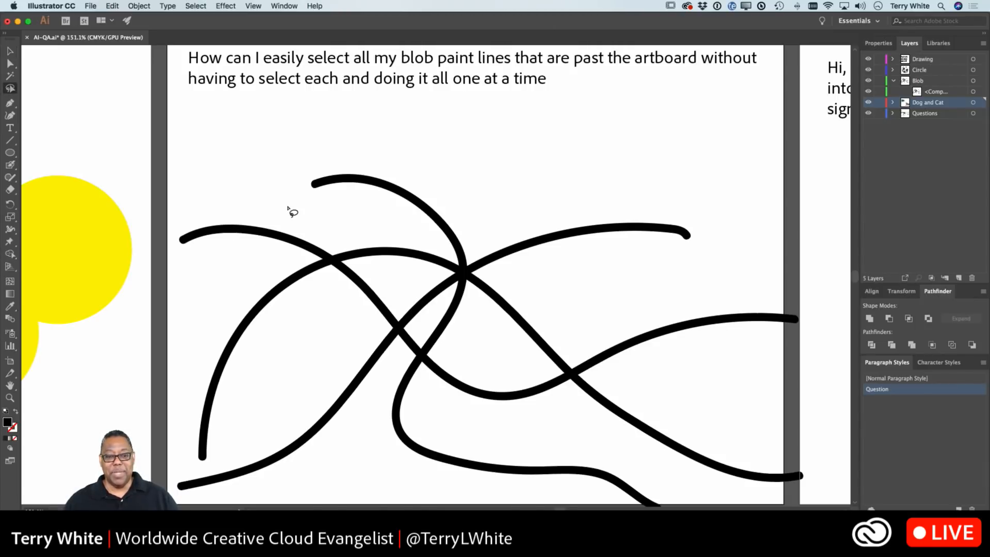
pyautogui.moveTo(384, 151)
pyautogui.mouseDown()
pyautogui.moveTo(350, 143)
pyautogui.moveTo(226, 161)
pyautogui.moveTo(172, 221)
pyautogui.moveTo(185, 264)
pyautogui.moveTo(170, 426)
pyautogui.moveTo(180, 452)
pyautogui.moveTo(159, 480)
pyautogui.moveTo(181, 500)
pyautogui.moveTo(337, 423)
pyautogui.moveTo(357, 364)
pyautogui.moveTo(350, 125)
pyautogui.mouseUp()
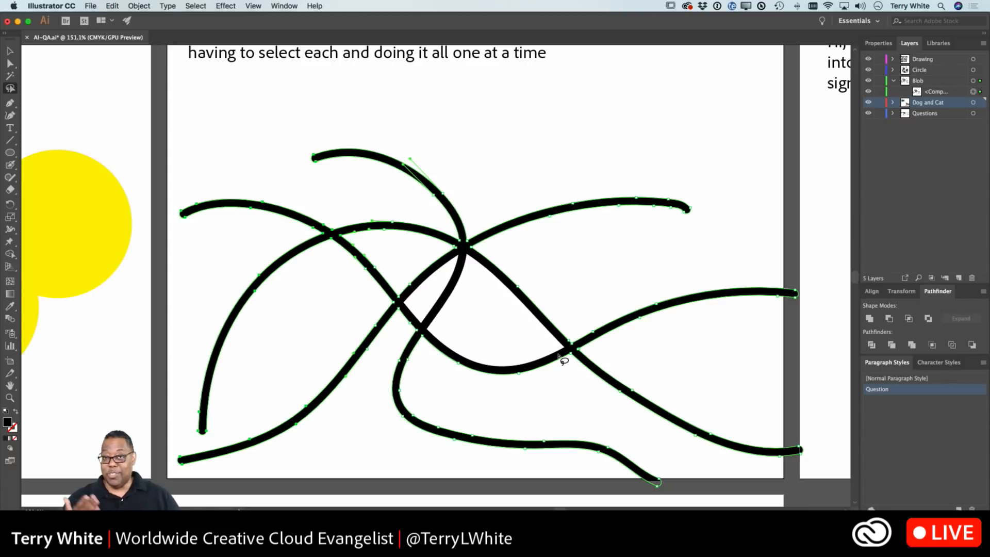
pyautogui.scroll(2, 560, 356)
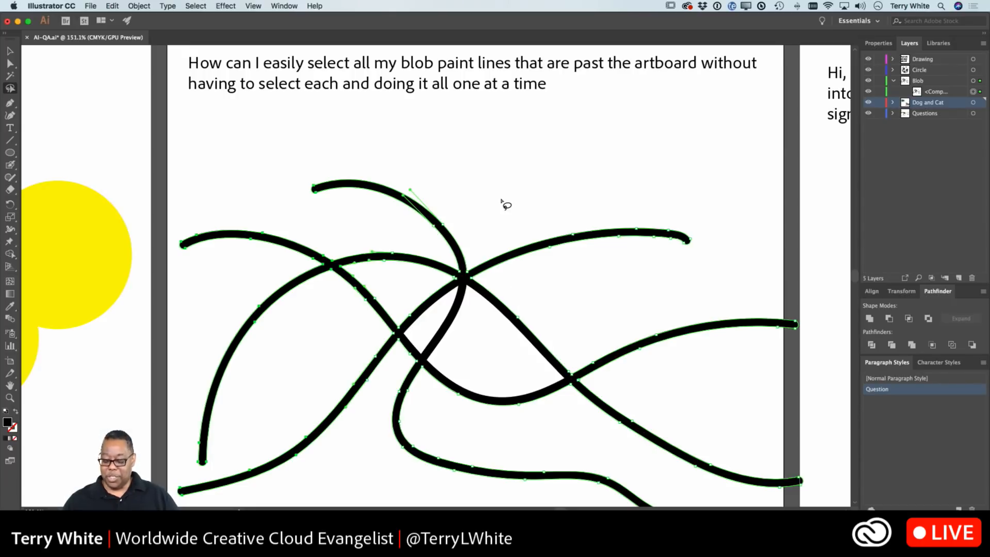
pyautogui.press('Delete')
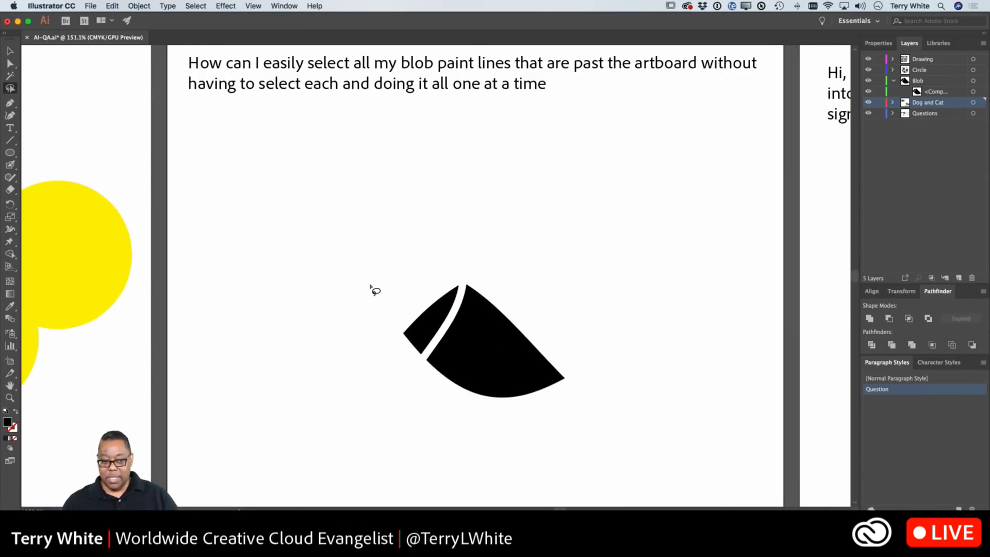
# Select the leftover filled black shape of the blob artwork and delete it
pyautogui.click(9, 52)
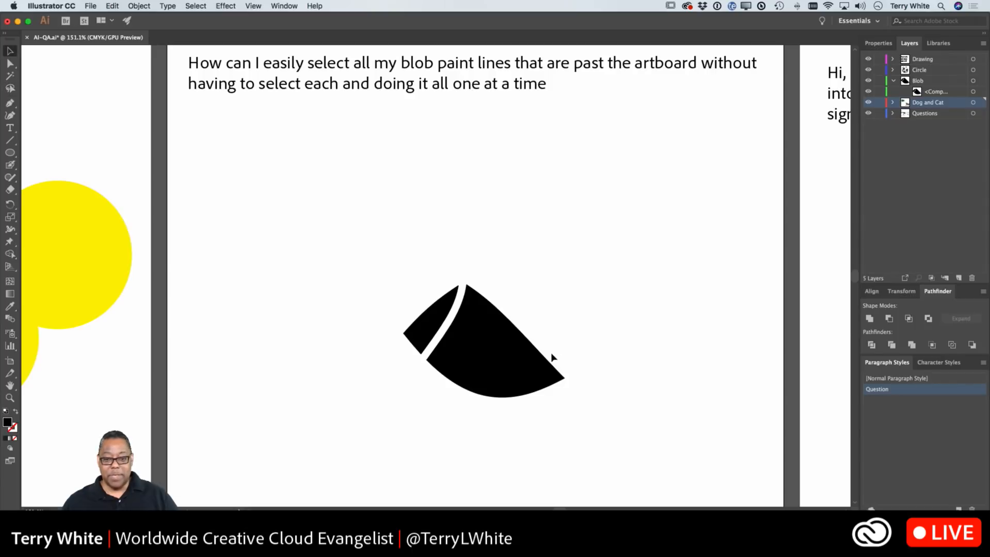
pyautogui.click(506, 372)
pyautogui.press('Delete')
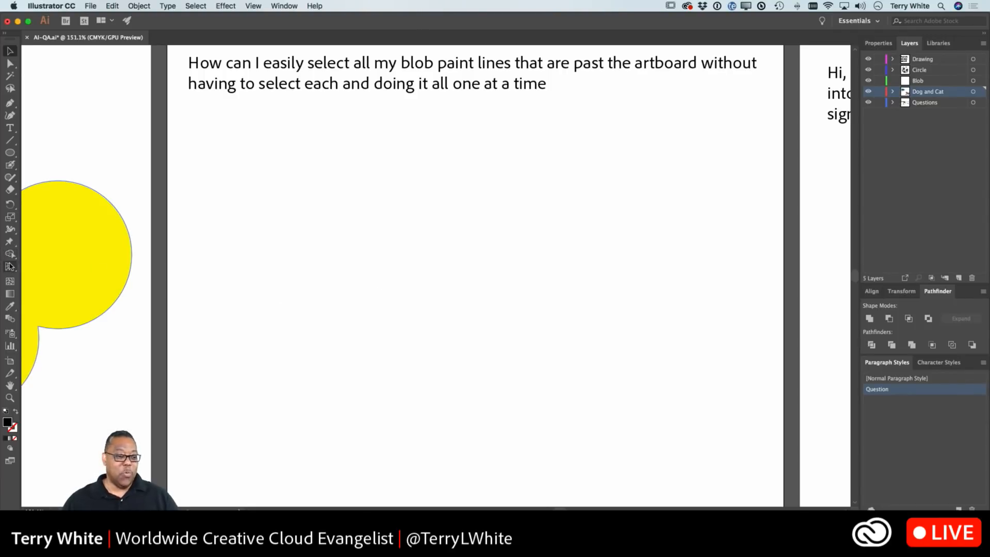
# Paint two separate wavy lines, one above the other, across the blob question's artboard with the Paintbrush tool
pyautogui.hotkey('shift', 'b')
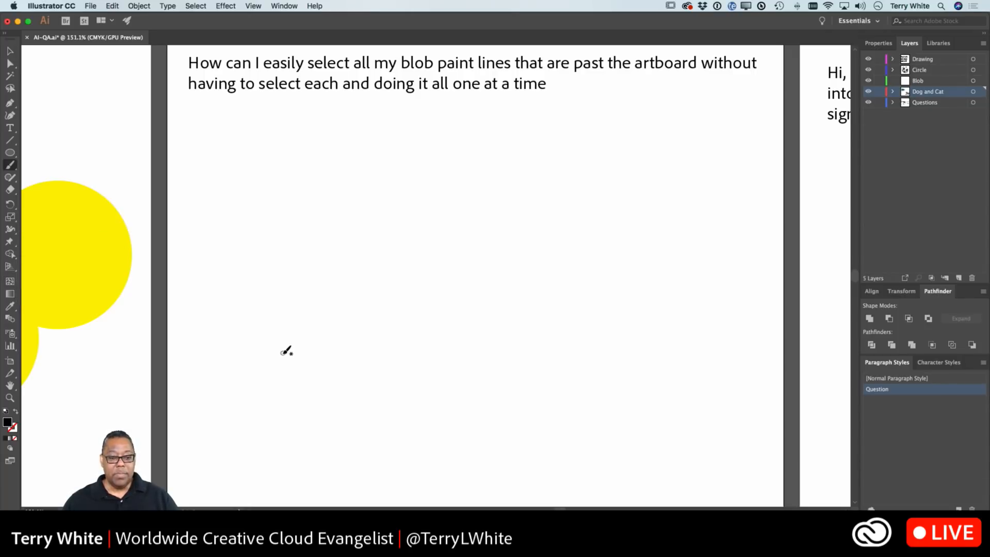
pyautogui.moveTo(258, 369)
pyautogui.mouseDown()
pyautogui.moveTo(399, 266)
pyautogui.moveTo(576, 302)
pyautogui.moveTo(703, 283)
pyautogui.mouseUp()
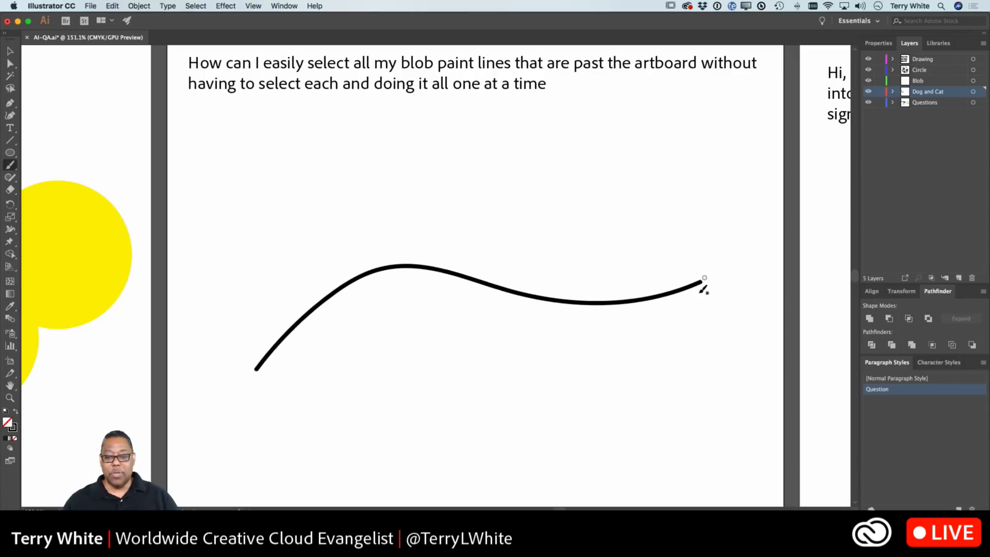
pyautogui.moveTo(292, 445)
pyautogui.mouseDown()
pyautogui.moveTo(428, 381)
pyautogui.moveTo(663, 356)
pyautogui.mouseUp()
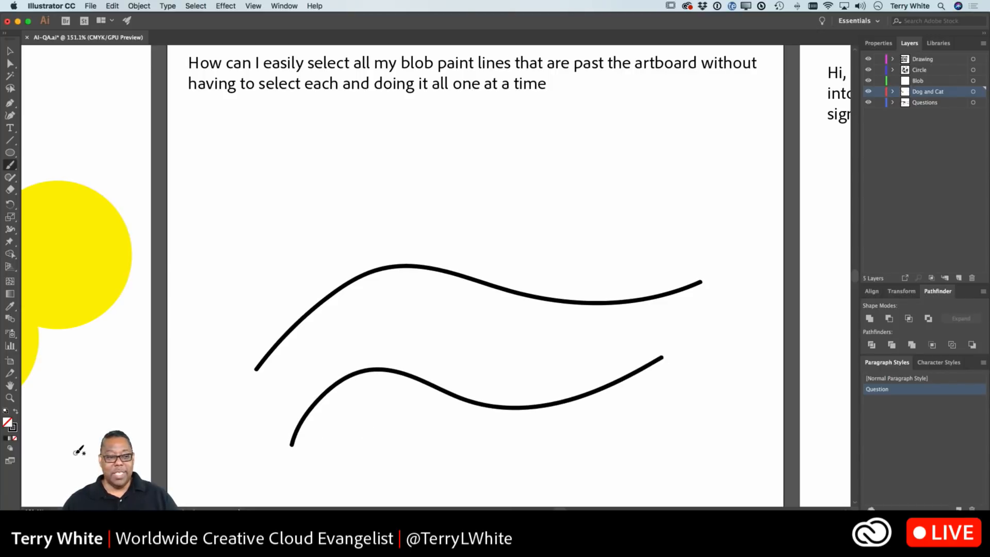
# Select the lower brush line and examine up close how its path runs inside the stroke
pyautogui.click(10, 50)
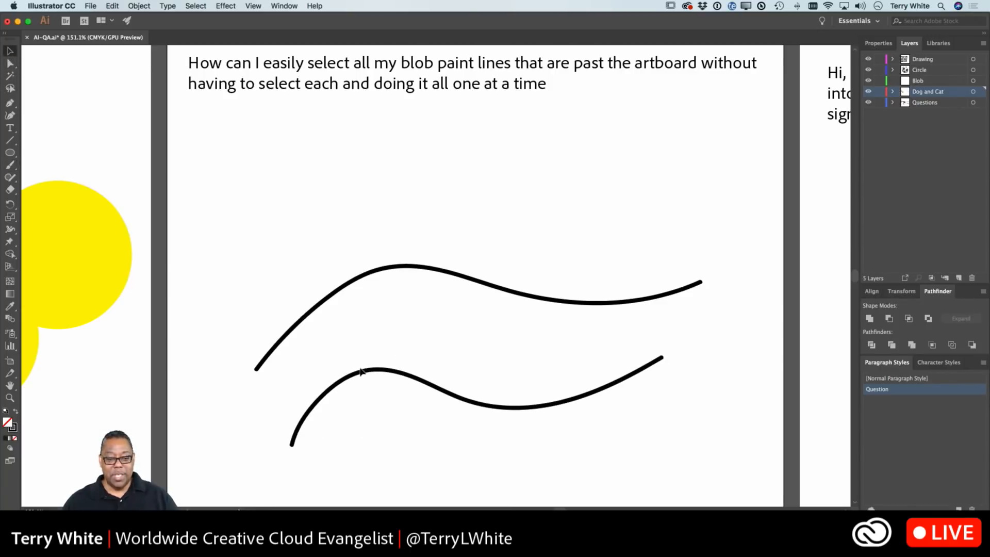
pyautogui.click(347, 383)
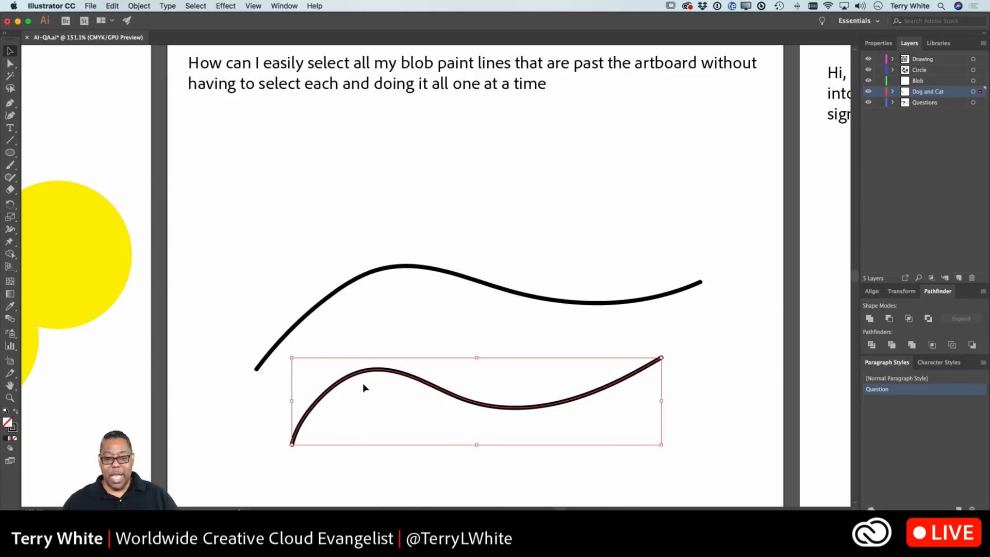
pyautogui.press('z')
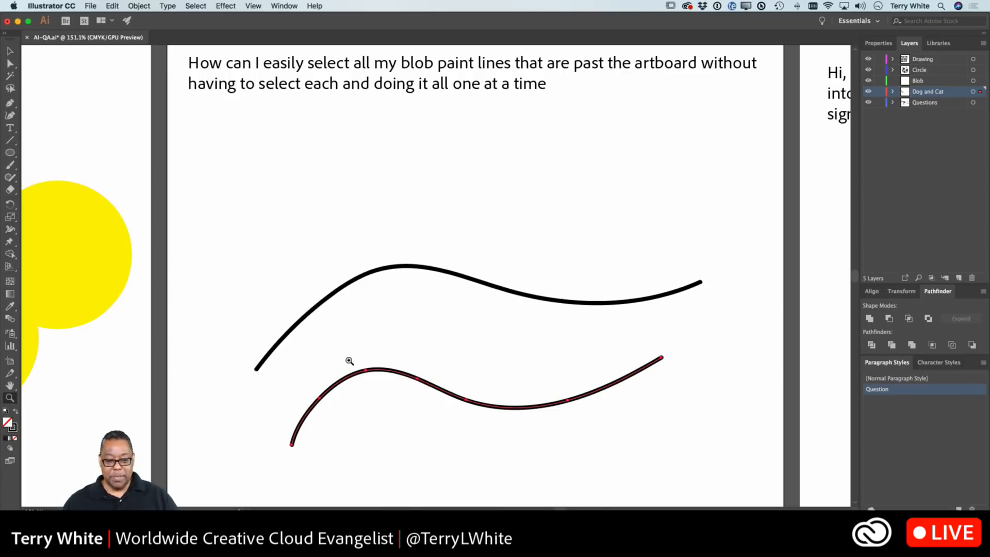
pyautogui.moveTo(349, 360)
pyautogui.mouseDown()
pyautogui.moveTo(403, 412)
pyautogui.moveTo(533, 495)
pyautogui.mouseUp()
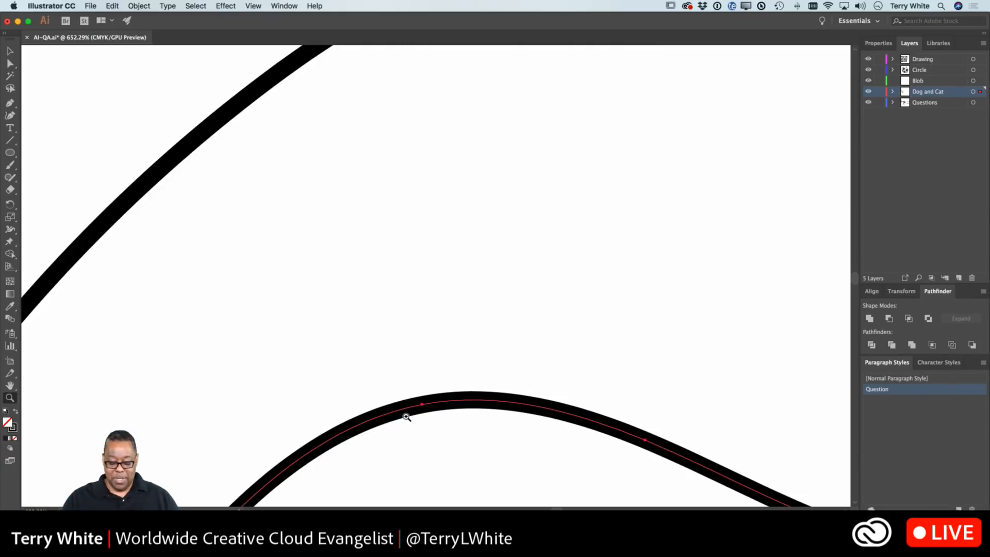
pyautogui.press('super')
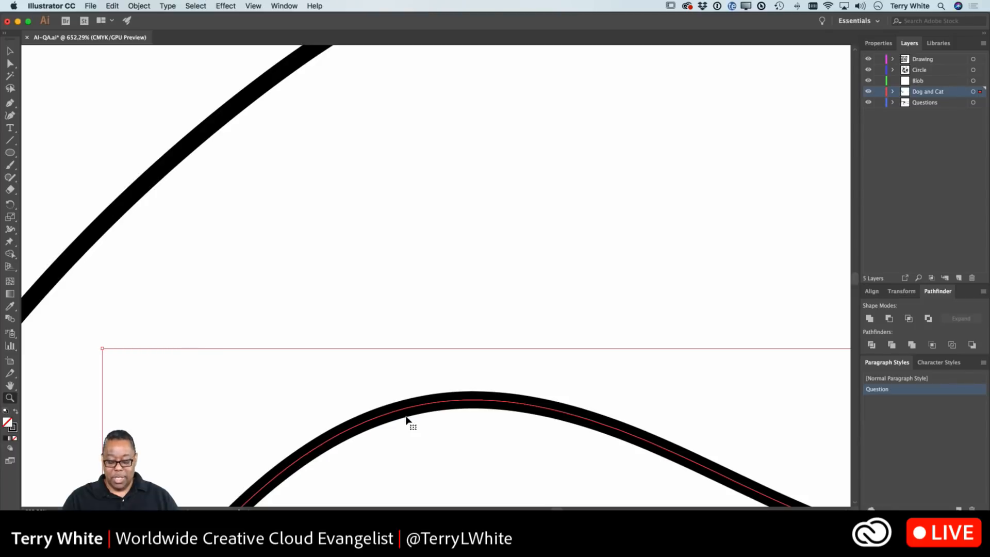
pyautogui.press('super+minus')
pyautogui.press('super+minus')
pyautogui.press('super+minus')
pyautogui.press('super+minus')
pyautogui.press('super+minus')
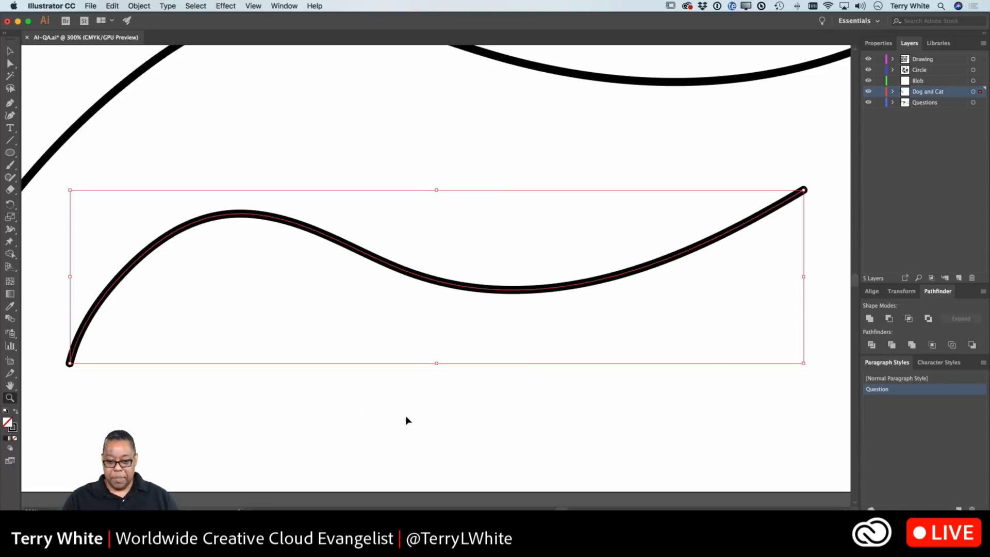
pyautogui.scroll(5, 407, 418)
pyautogui.hscroll(-1, 407, 417)
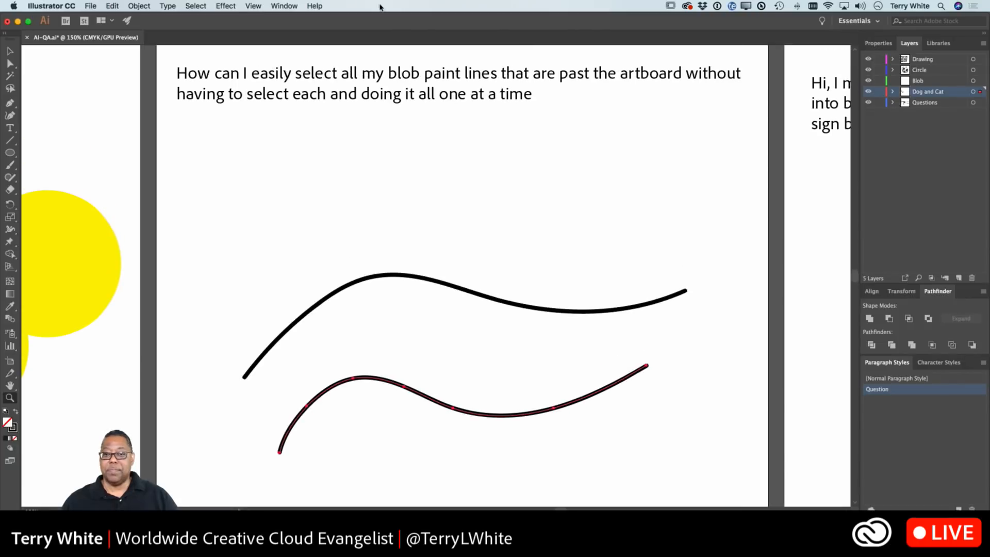
# Show the Brushes panel and apply the rough charcoal-style art brush to the lower line
pyautogui.click(285, 7)
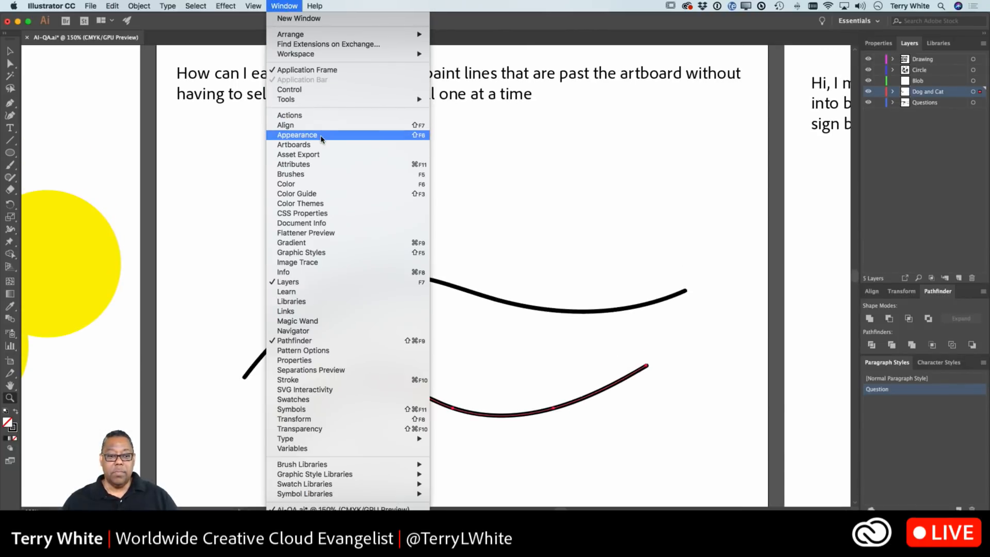
pyautogui.click(291, 174)
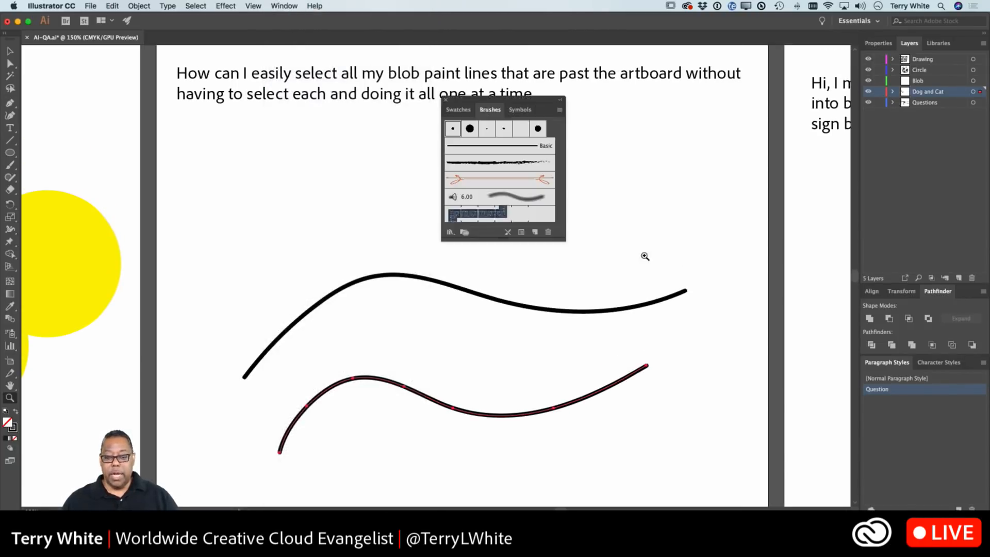
pyautogui.click(506, 167)
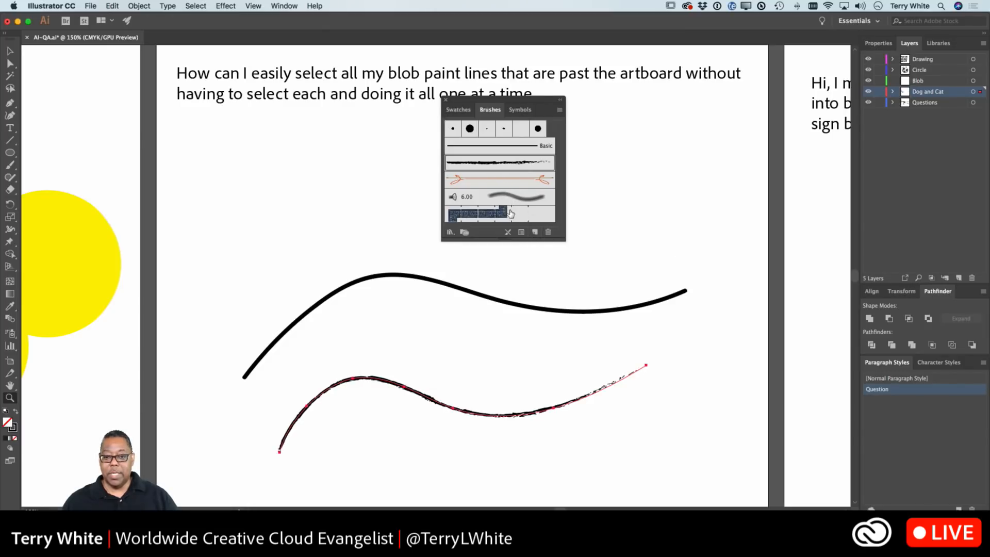
# Load the Artistic_Calligraphic brush library and apply its 40 pt and 5 pt. Round brushes in turn to the lower line
pyautogui.moveTo(536, 238)
pyautogui.mouseDown()
pyautogui.moveTo(537, 302)
pyautogui.moveTo(537, 259)
pyautogui.mouseUp()
pyautogui.click(561, 111)
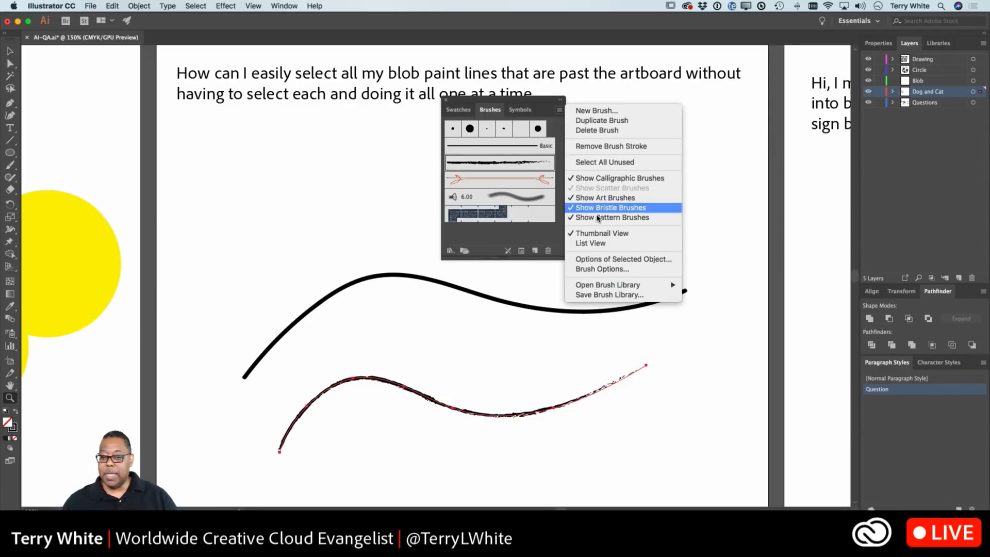
pyautogui.moveTo(625, 287)
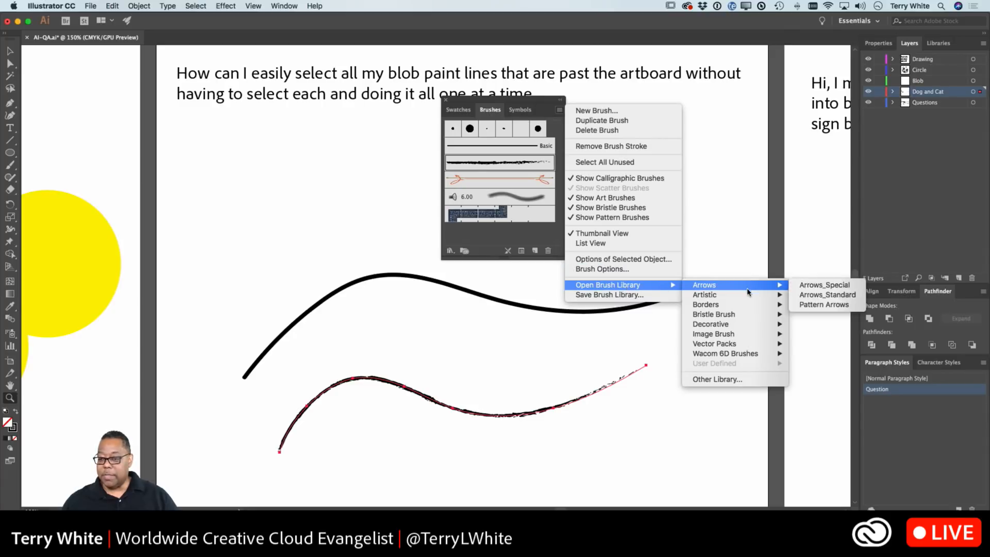
pyautogui.moveTo(744, 298)
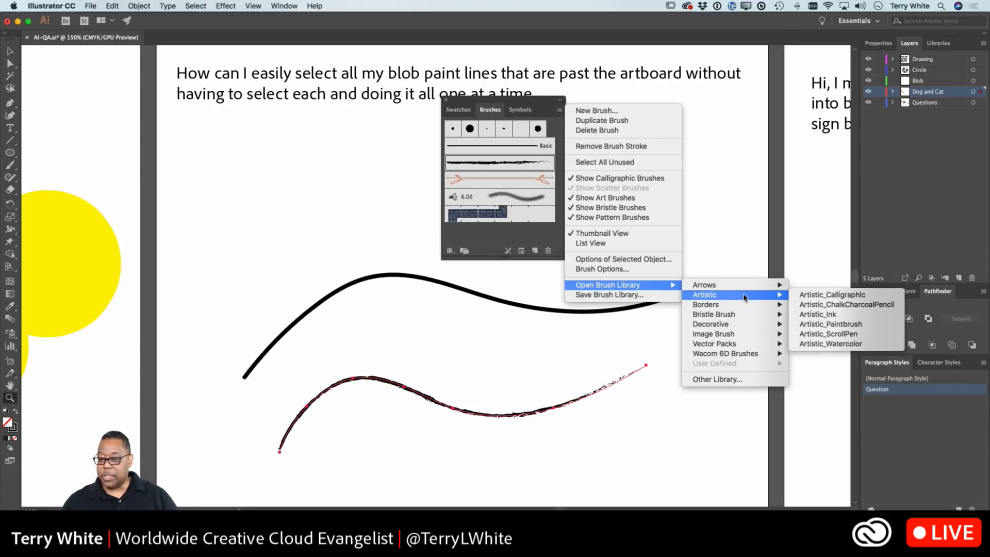
pyautogui.click(838, 297)
pyautogui.scroll(-1, 498, 308)
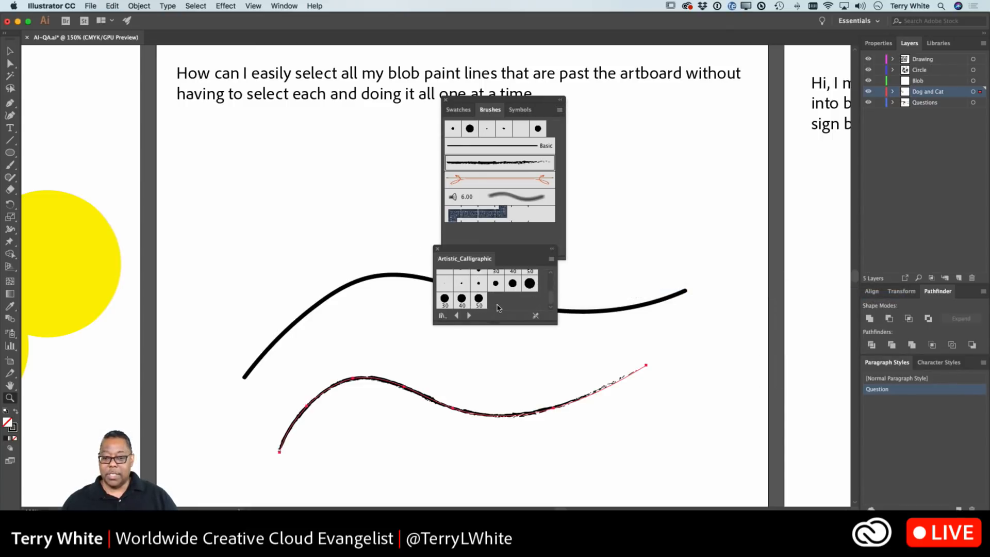
pyautogui.click(462, 300)
pyautogui.click(496, 283)
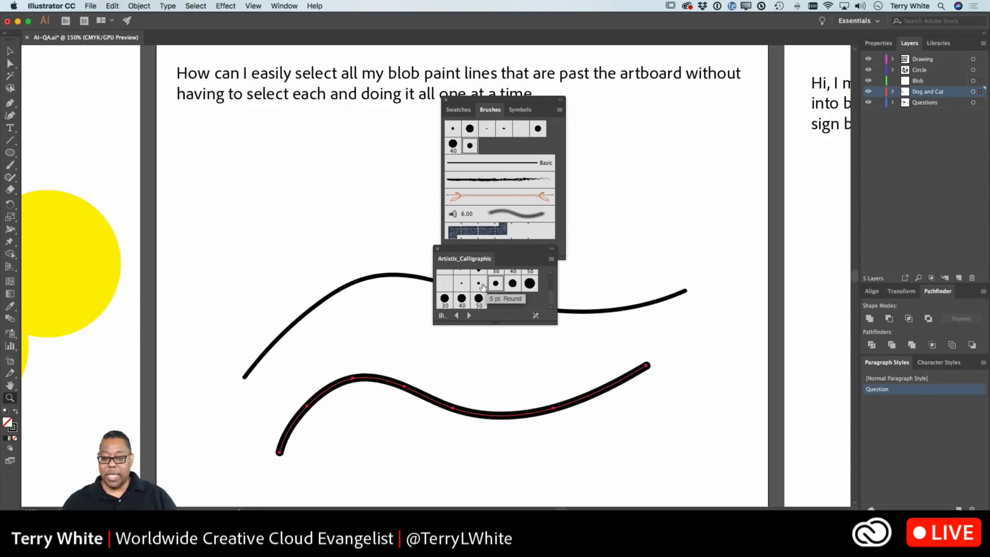
# Try a thin calligraphic brush, the Denim Seam, 6.00 bristle and orange ornamental brushes in turn on the lower line
pyautogui.scroll(-2, 483, 287)
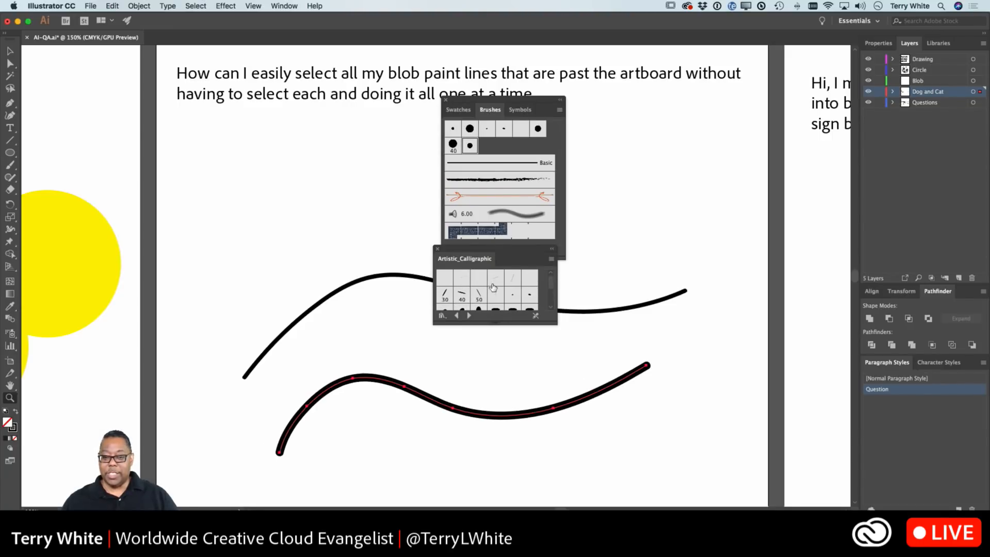
pyautogui.click(496, 278)
pyautogui.click(490, 236)
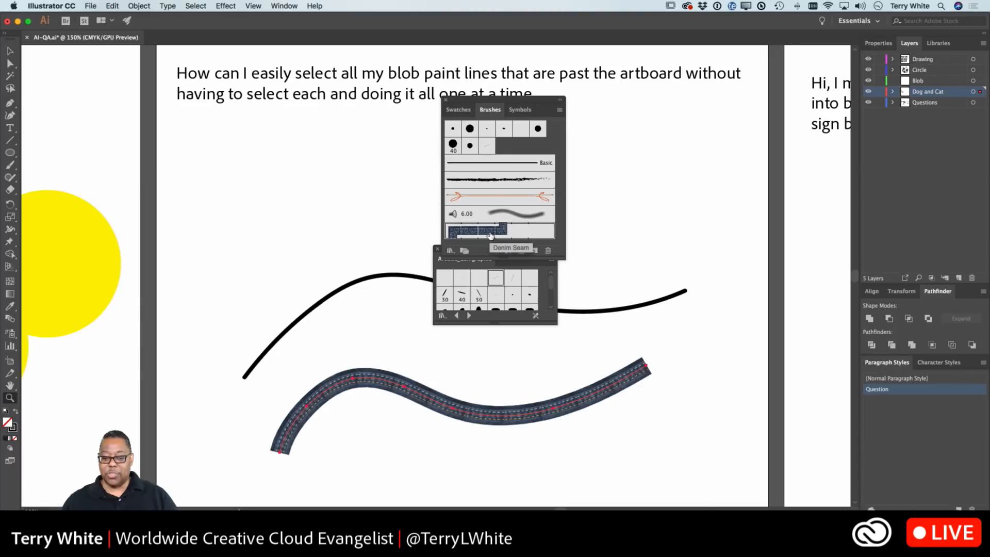
pyautogui.click(498, 216)
pyautogui.click(496, 199)
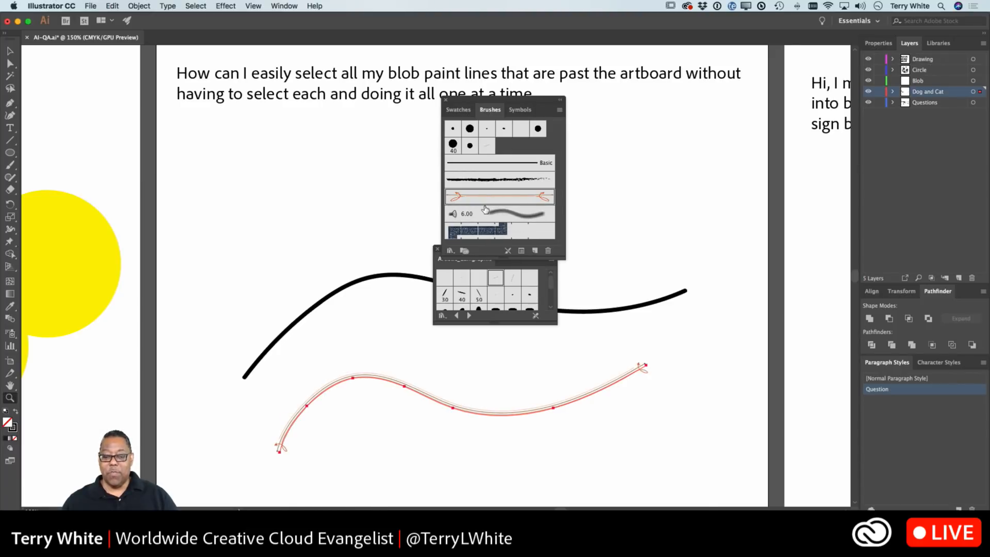
# Apply the 6.00 bristle brush to the lower line and clear the brush panels away from the artwork
pyautogui.click(496, 219)
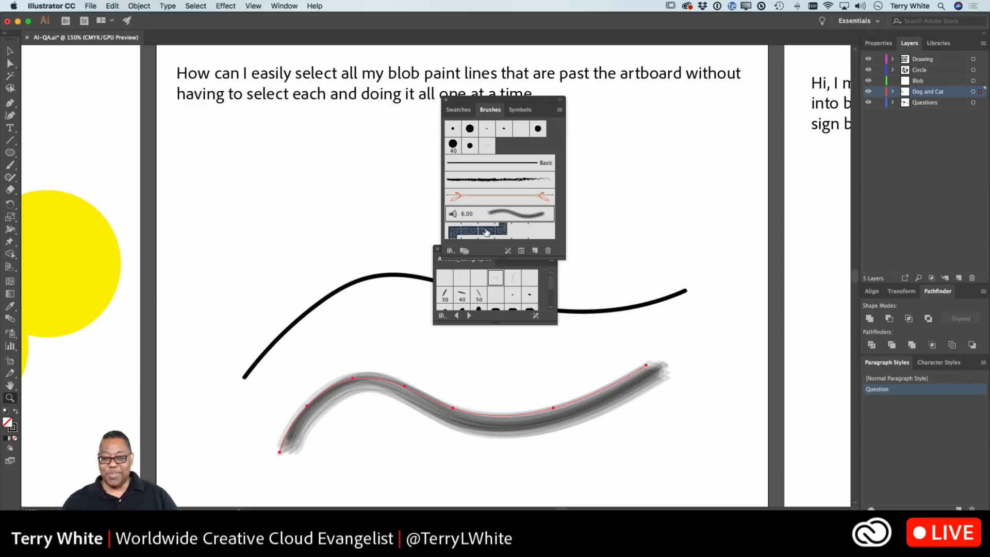
pyautogui.click(438, 250)
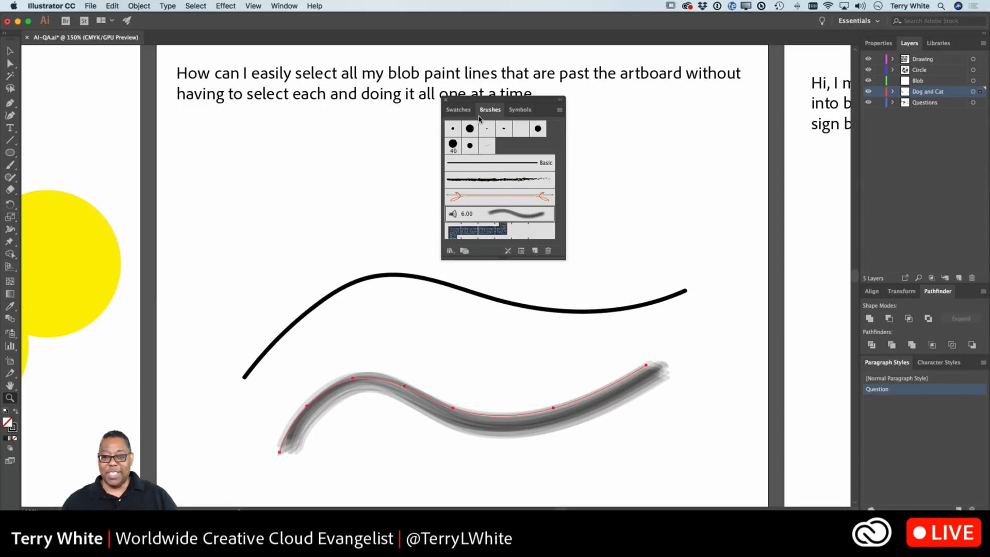
pyautogui.moveTo(483, 100); pyautogui.dragTo(776, 135)
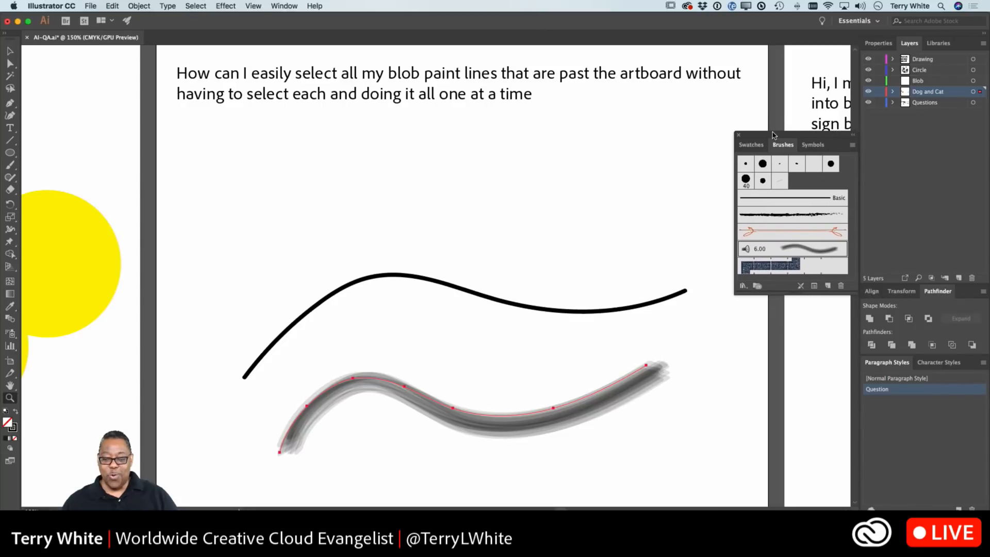
# Delete the anchor point near the crest of the upper line with the Direct Selection tool
pyautogui.click(10, 63)
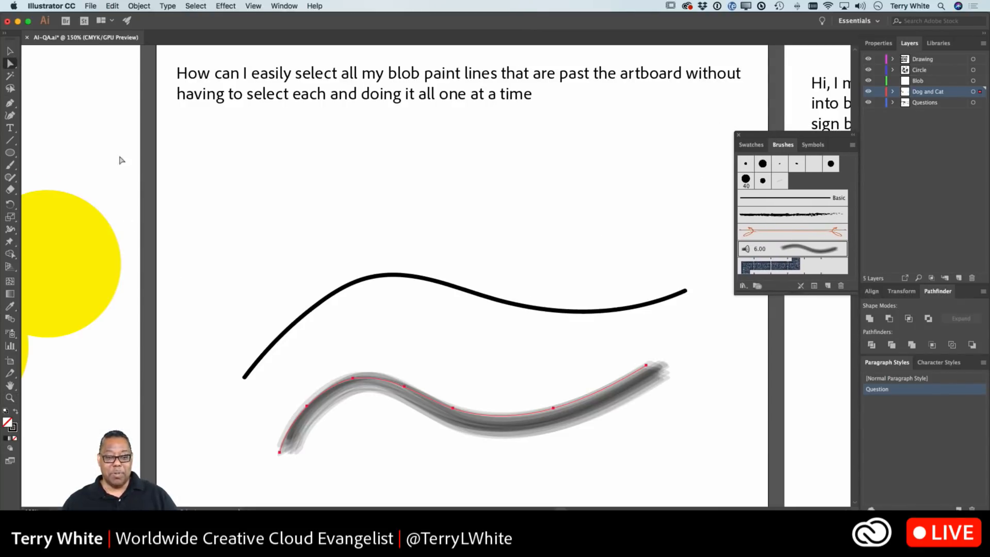
pyautogui.click(368, 281)
pyautogui.press('BackSpace')
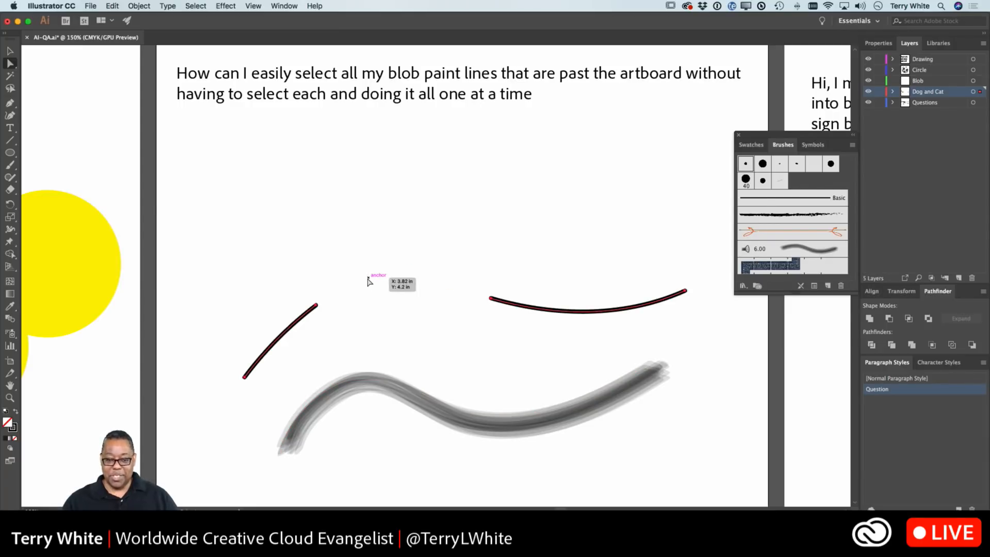
# Delete the remaining upper line segments and paint a wavy Blob Brush stroke above the gray line, past the artboard's right edge
pyautogui.press('BackSpace')
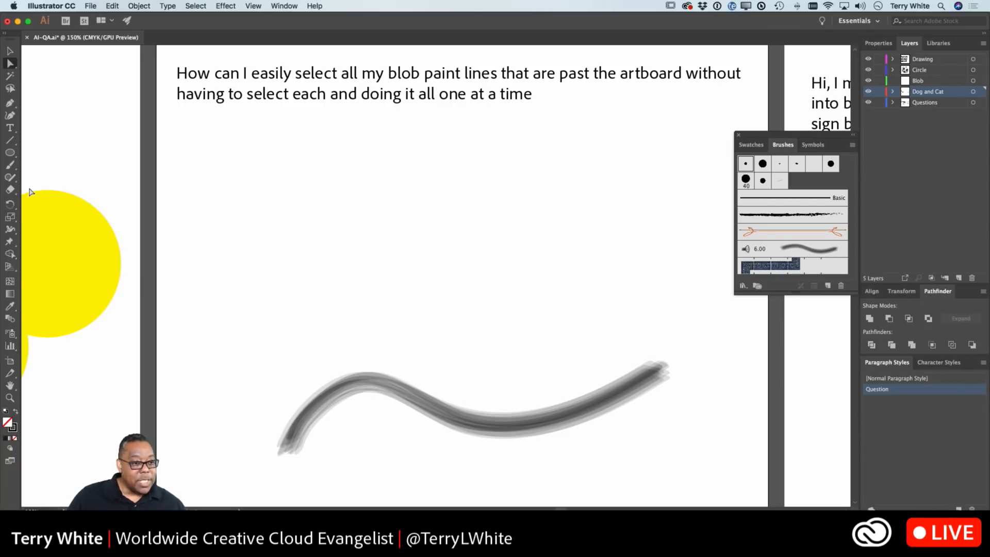
pyautogui.click(10, 168)
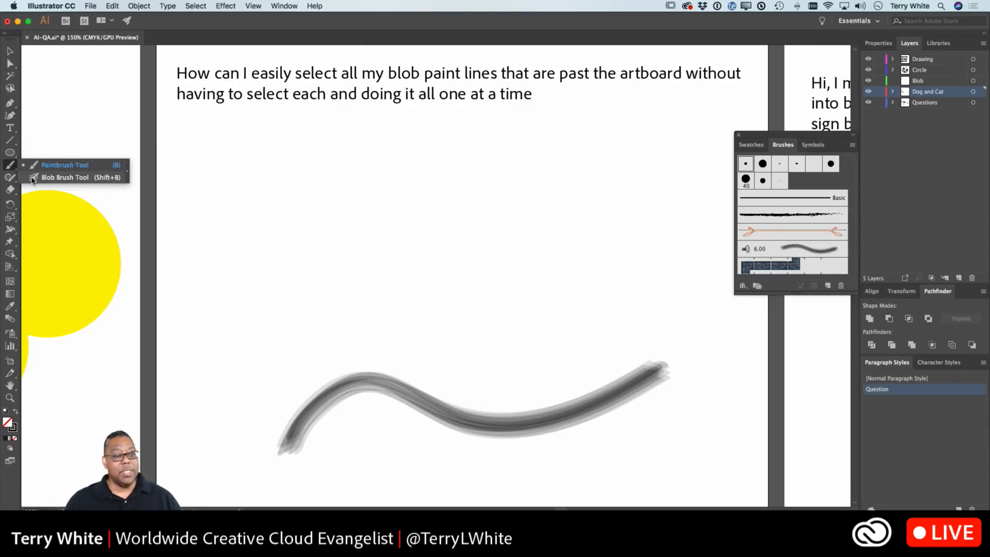
pyautogui.click(57, 178)
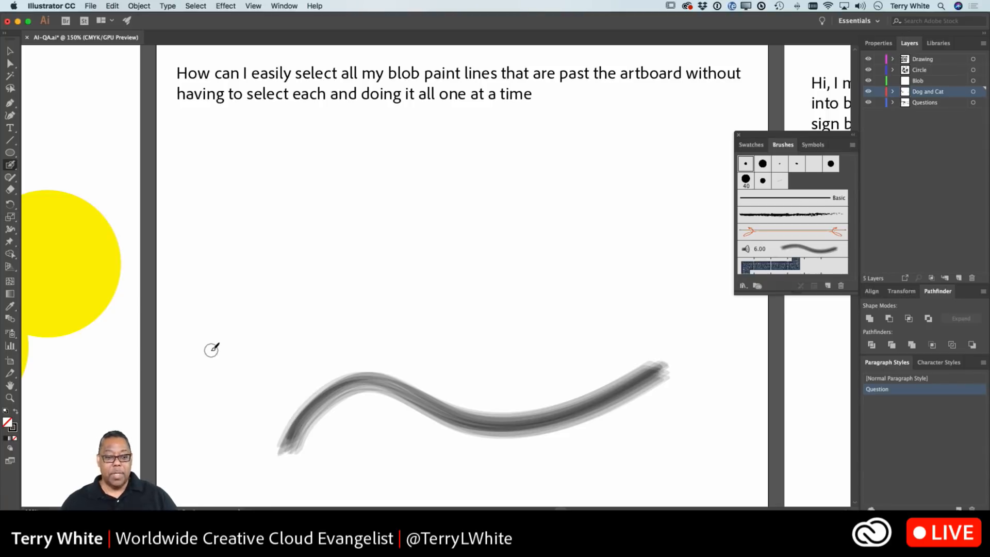
pyautogui.moveTo(207, 355)
pyautogui.mouseDown()
pyautogui.moveTo(252, 304)
pyautogui.moveTo(339, 259)
pyautogui.moveTo(497, 319)
pyautogui.moveTo(769, 273)
pyautogui.moveTo(771, 250)
pyautogui.mouseUp()
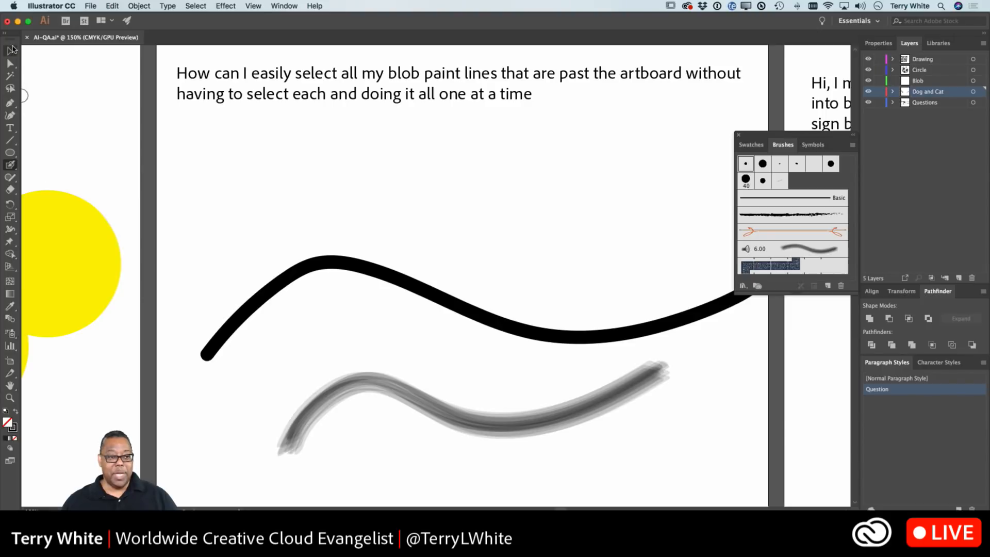
# Select the black blob stroke and apply the rough charcoal-style brush to its outline
pyautogui.click(11, 49)
pyautogui.click(307, 270)
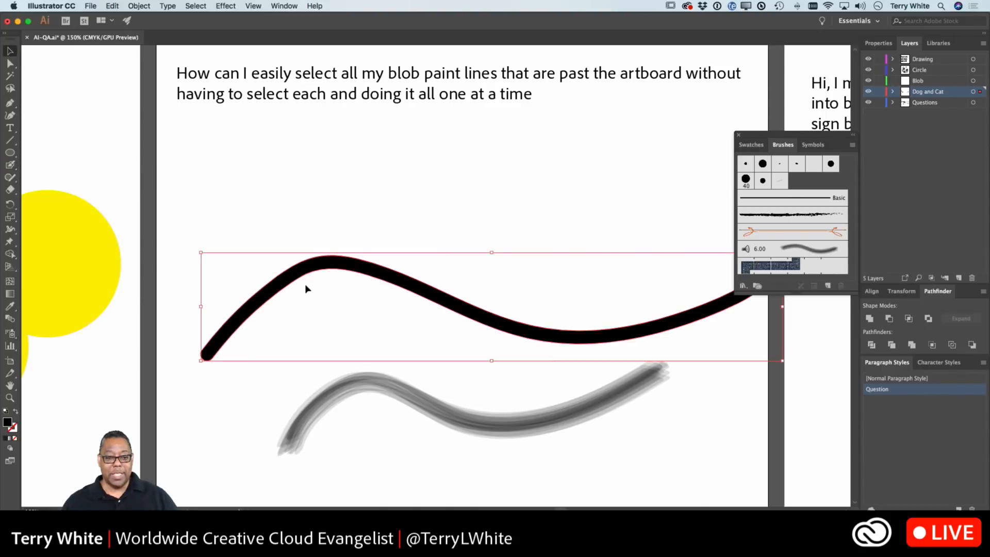
pyautogui.press('z')
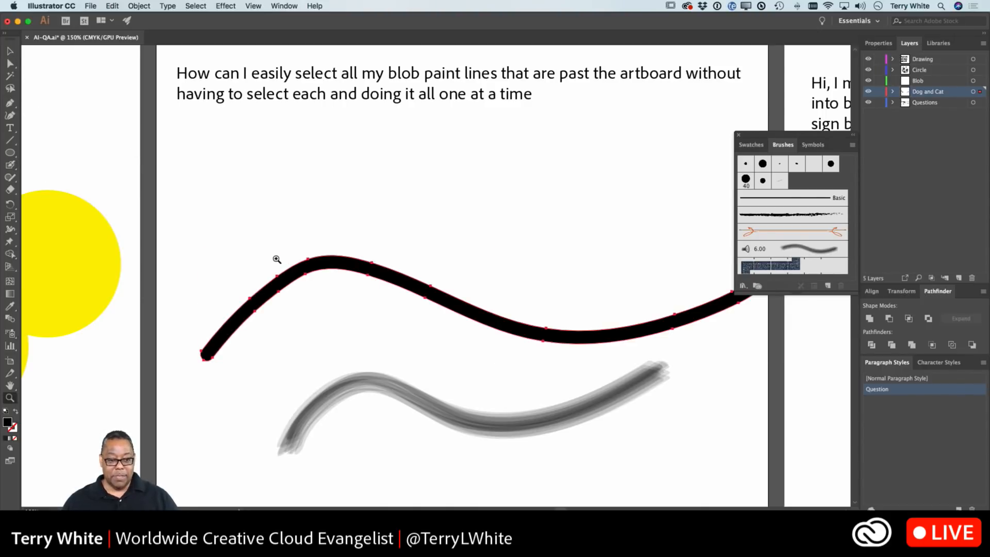
pyautogui.moveTo(272, 256); pyautogui.dragTo(430, 376)
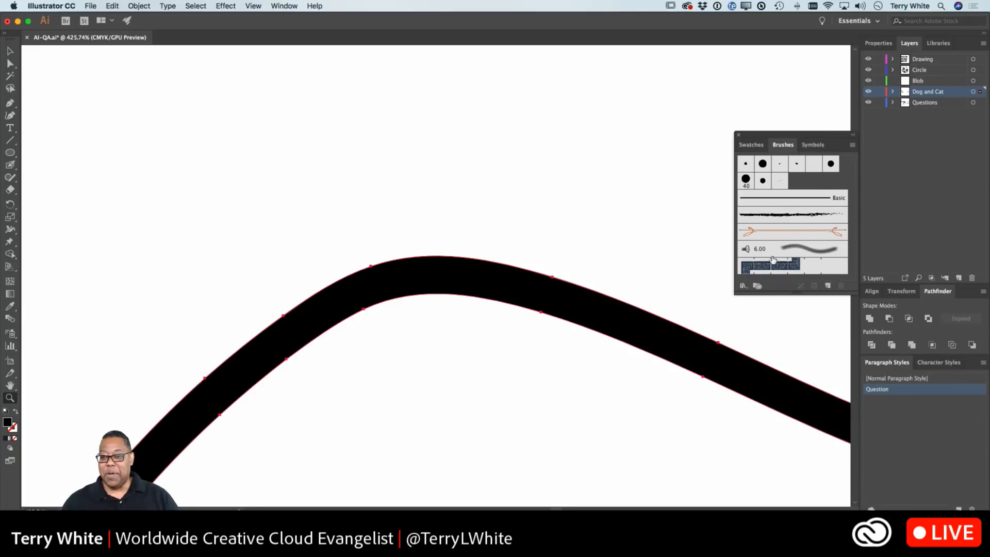
pyautogui.click(802, 219)
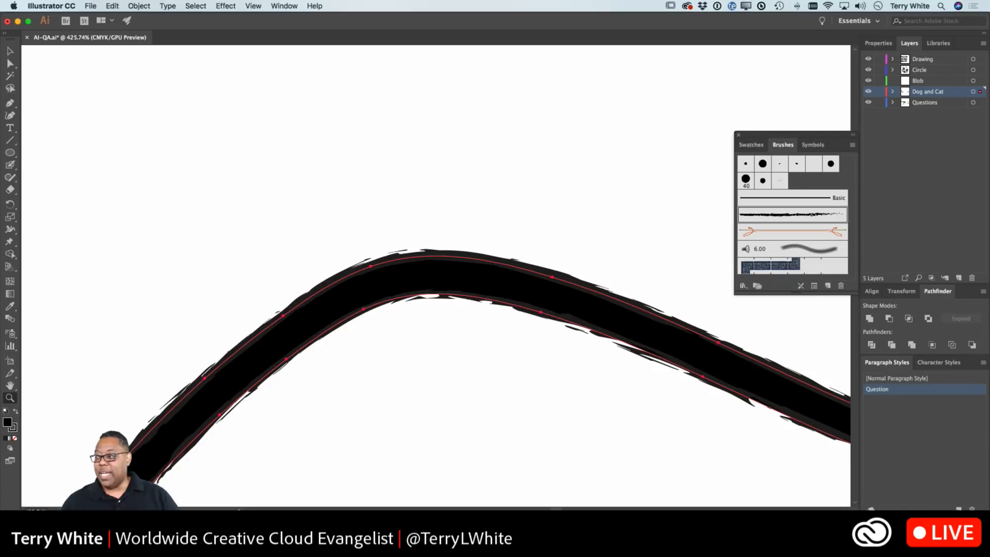
# Change the blob stroke's fill color to yellow
pyautogui.click(882, 45)
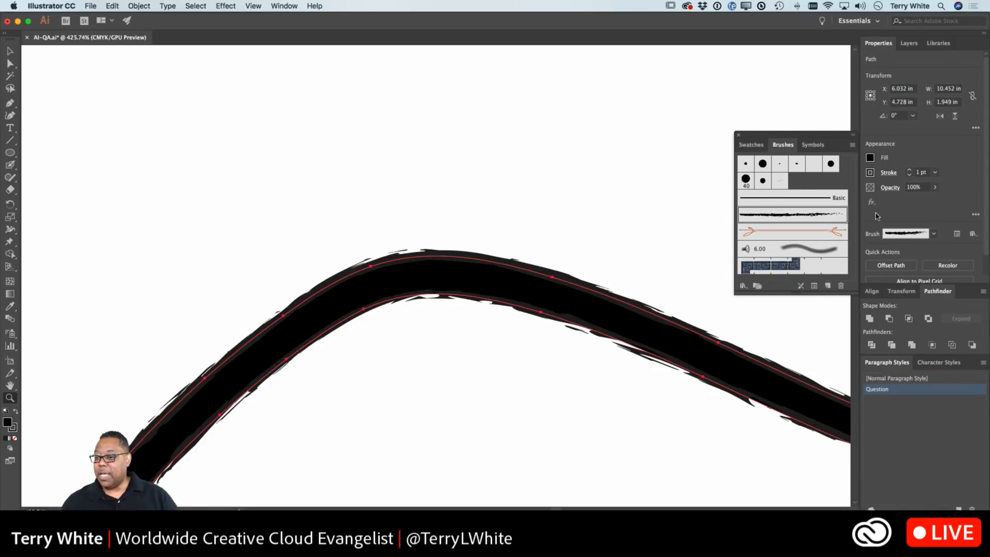
pyautogui.click(871, 158)
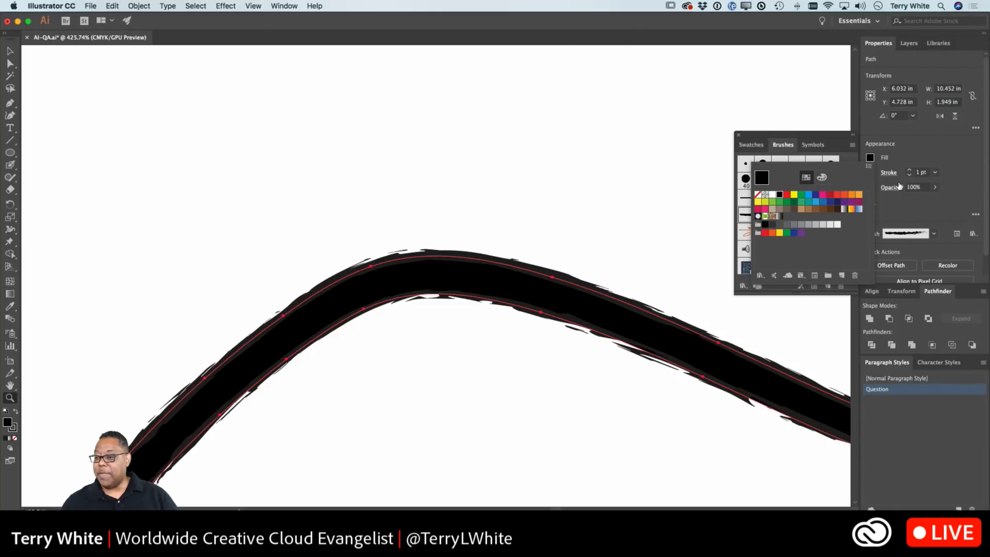
pyautogui.click(794, 195)
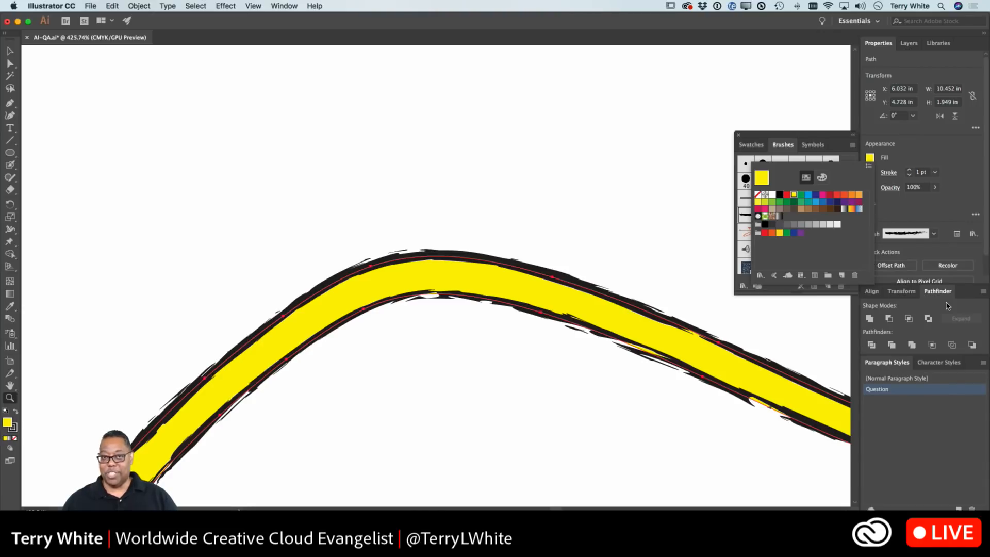
pyautogui.press('Escape')
# Move the yellow blob stroke fully inside the artboard, to about X 5.6 in and Y 4.8 in, and deselect it
pyautogui.press('super+minus')
pyautogui.press('super+minus')
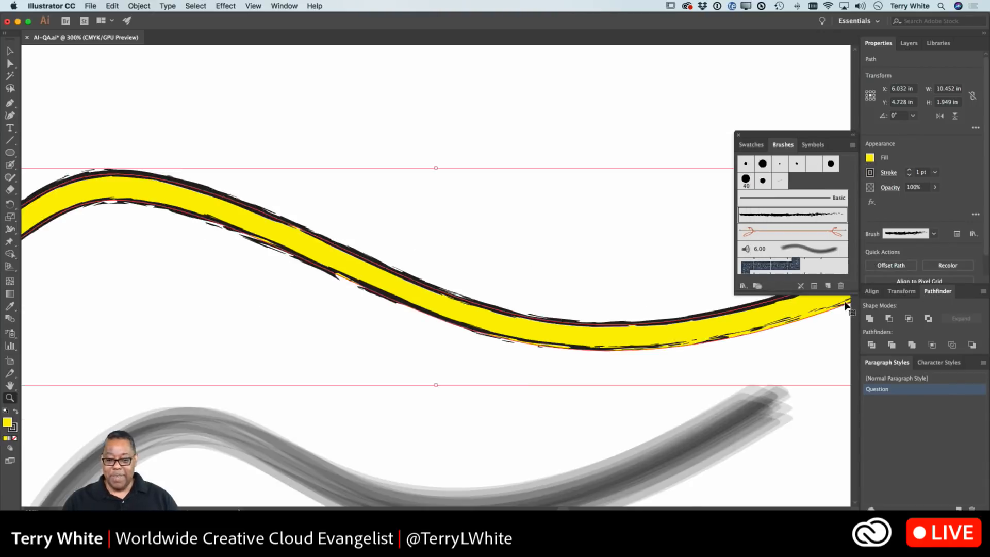
pyautogui.press('super+minus')
pyautogui.press('super+minus')
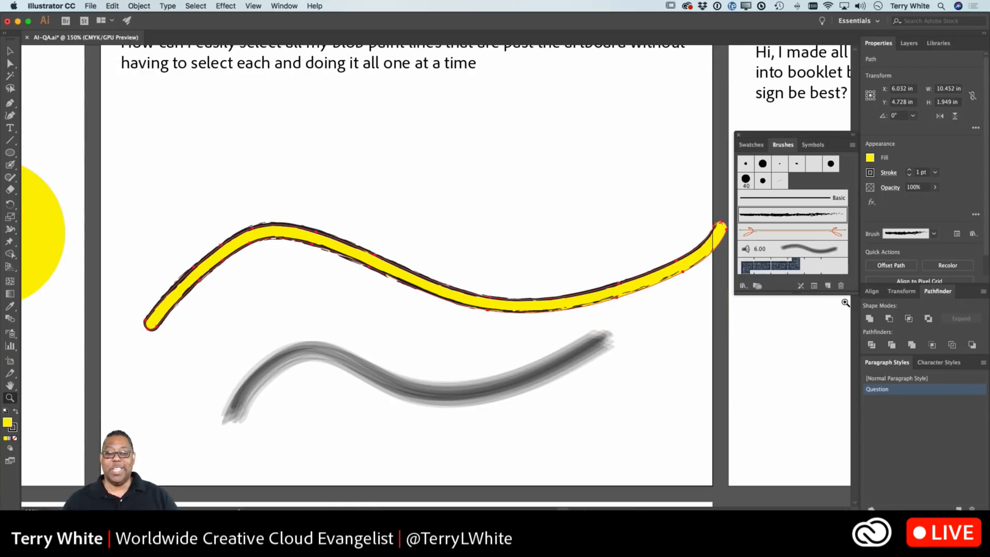
pyautogui.click(10, 51)
pyautogui.moveTo(393, 264); pyautogui.dragTo(371, 269)
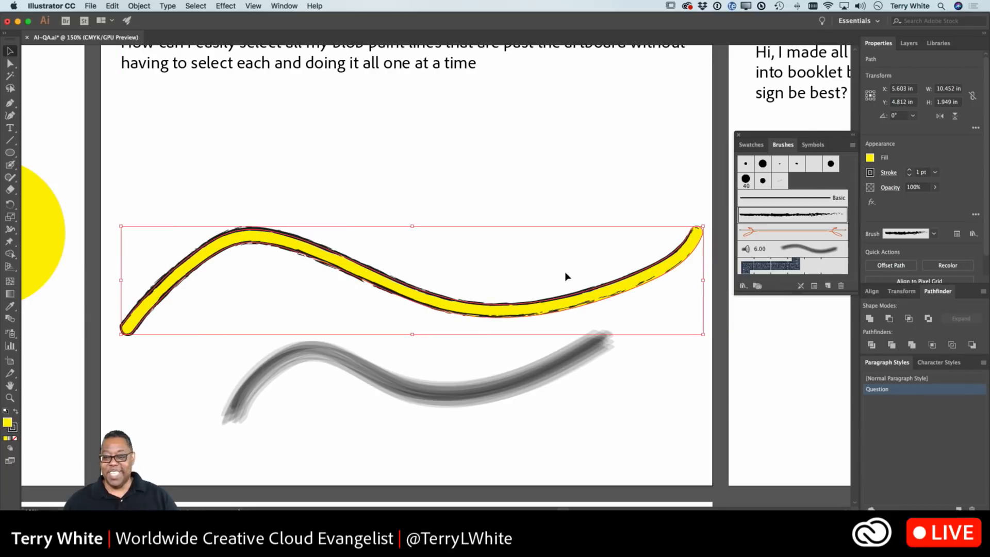
pyautogui.click(565, 201)
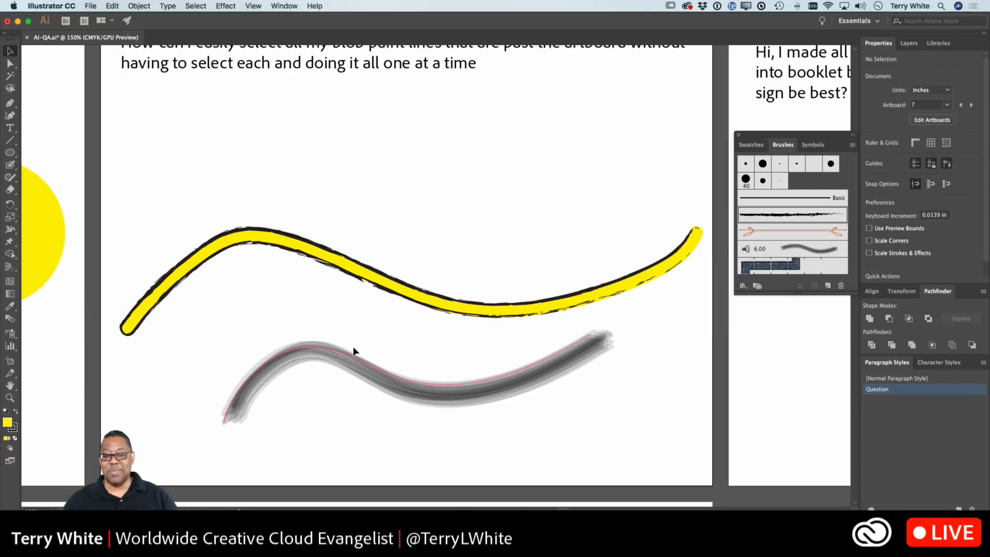
# Bring up the question about formatting Photoshop pages into a booklet and close the floating brush panel
pyautogui.scroll(3, 353, 354)
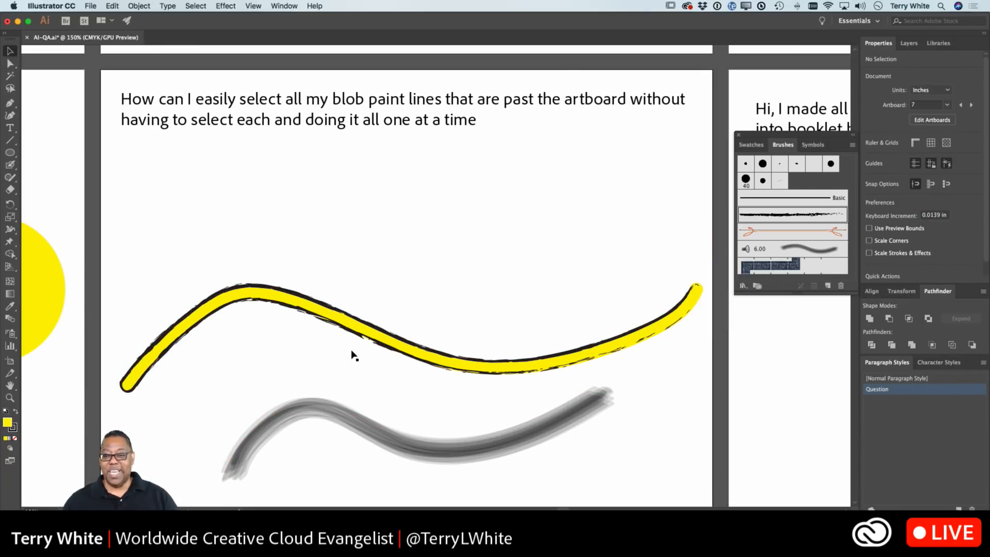
pyautogui.hscroll(15, 352, 353)
pyautogui.hscroll(11, 353, 356)
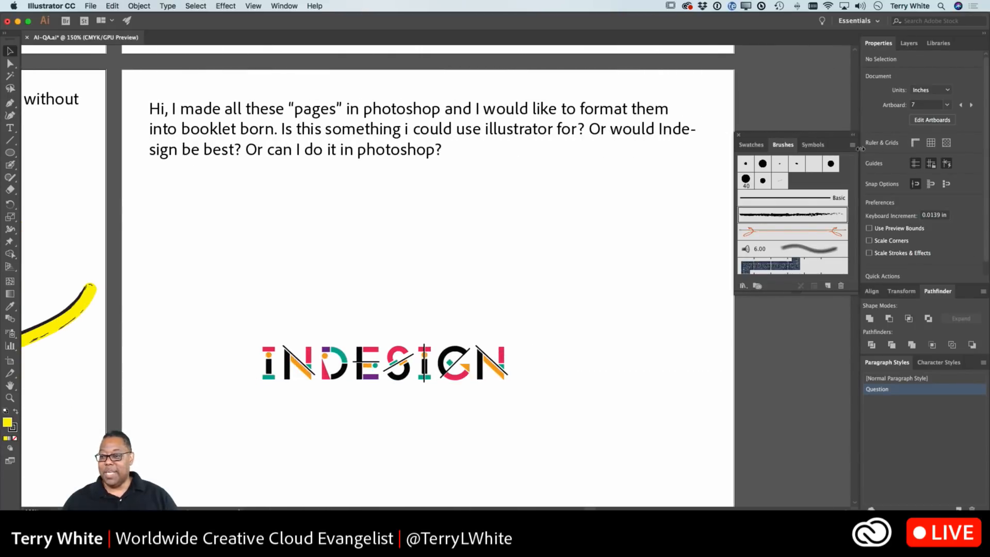
pyautogui.click(739, 135)
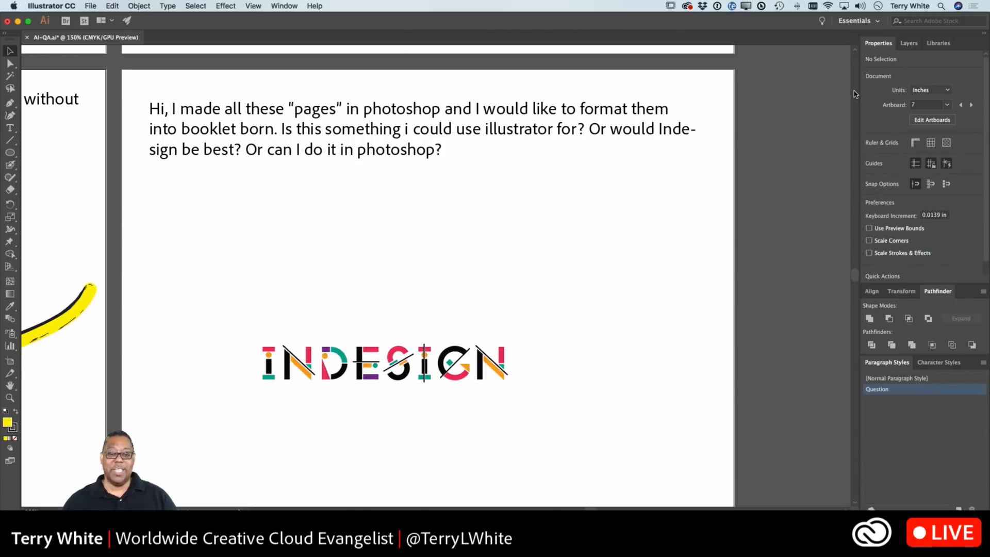
# Go to the question about keeping a grid locked on screen and drawing simple x's & o's
pyautogui.scroll(-5, 855, 94)
pyautogui.hscroll(-5, 854, 94)
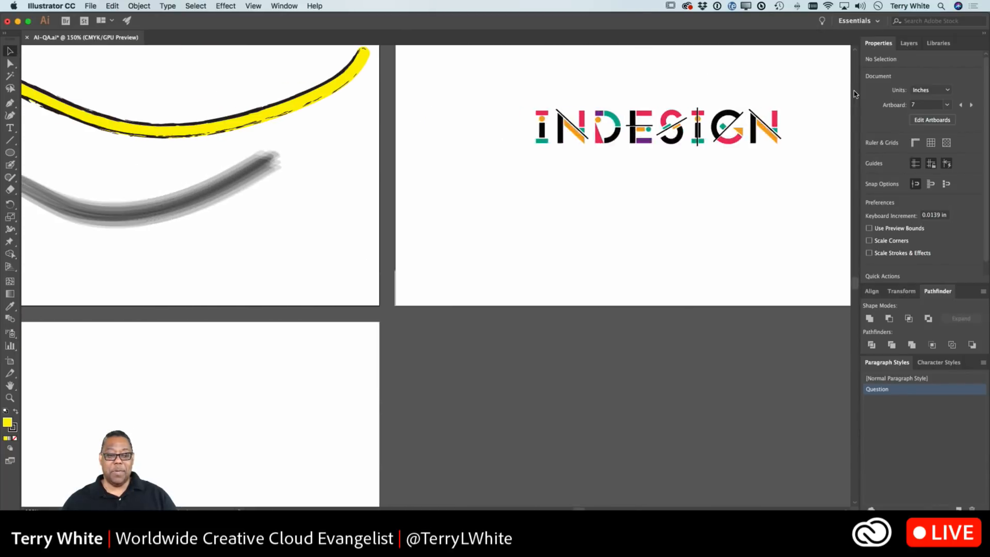
pyautogui.hscroll(-15, 855, 93)
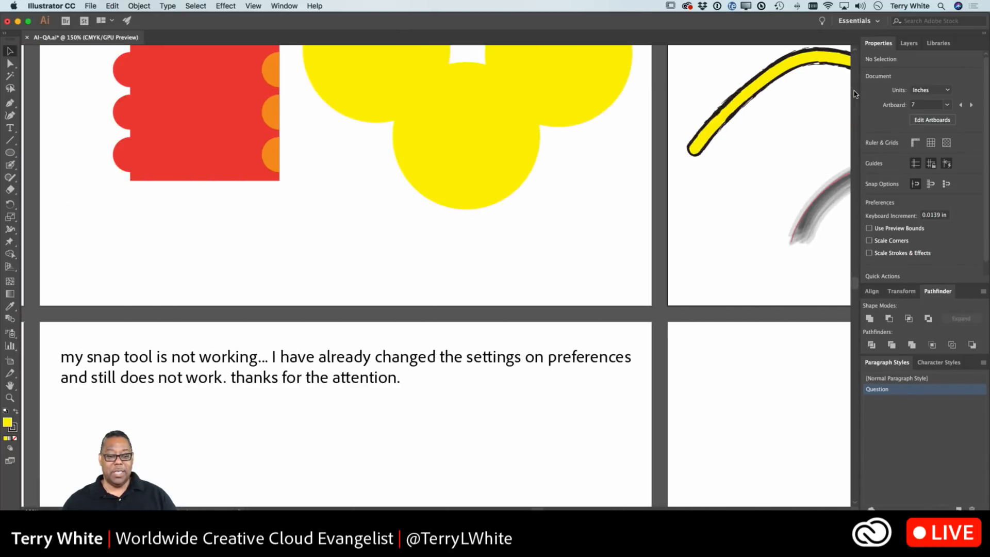
pyautogui.hscroll(-14, 854, 93)
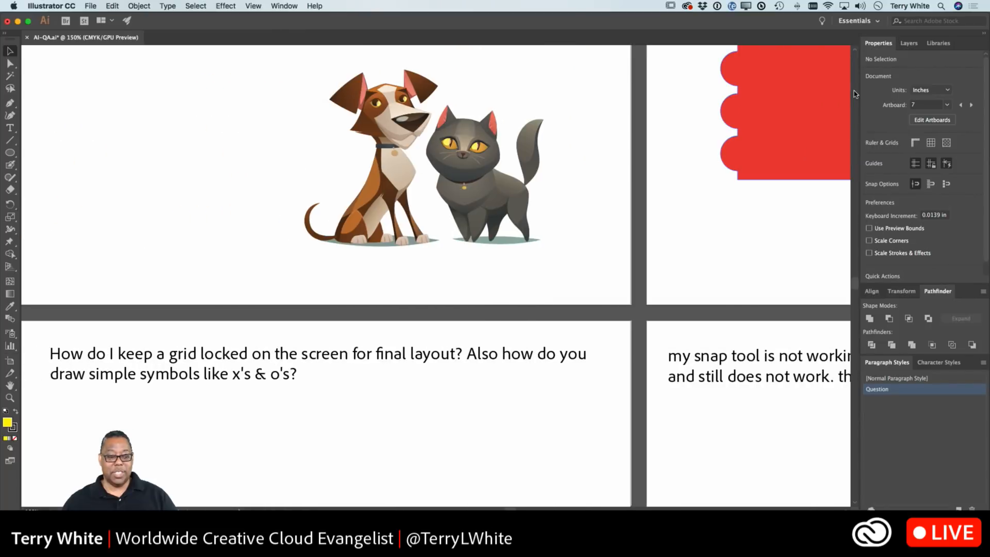
pyautogui.scroll(-6, 854, 94)
pyautogui.hscroll(-1, 854, 94)
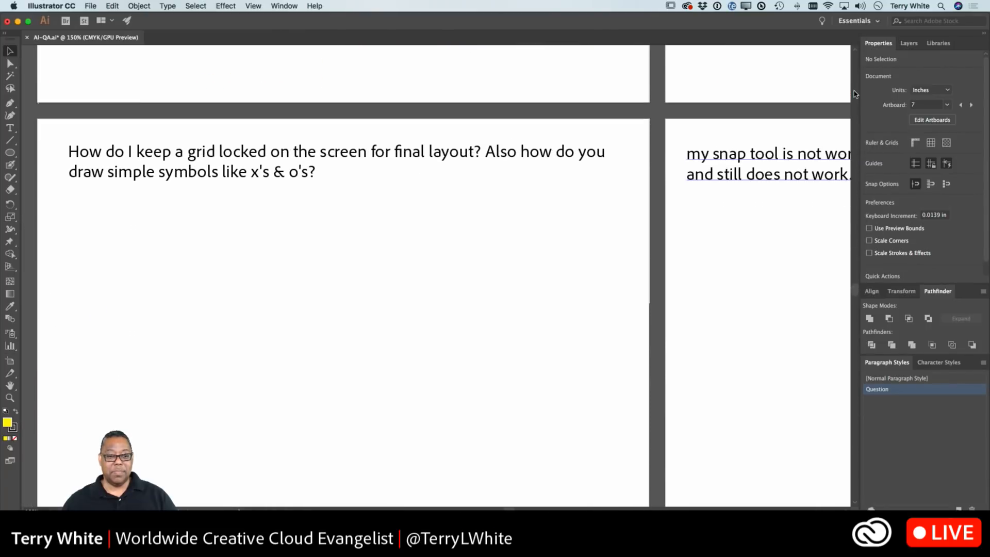
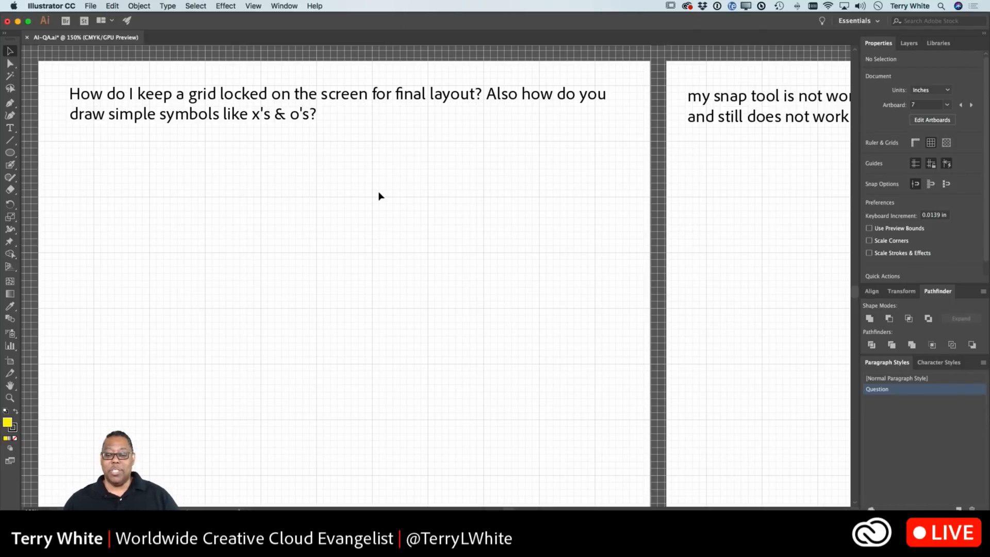
pyautogui.scroll(-1, 379, 196)
pyautogui.scroll(-3, 379, 196)
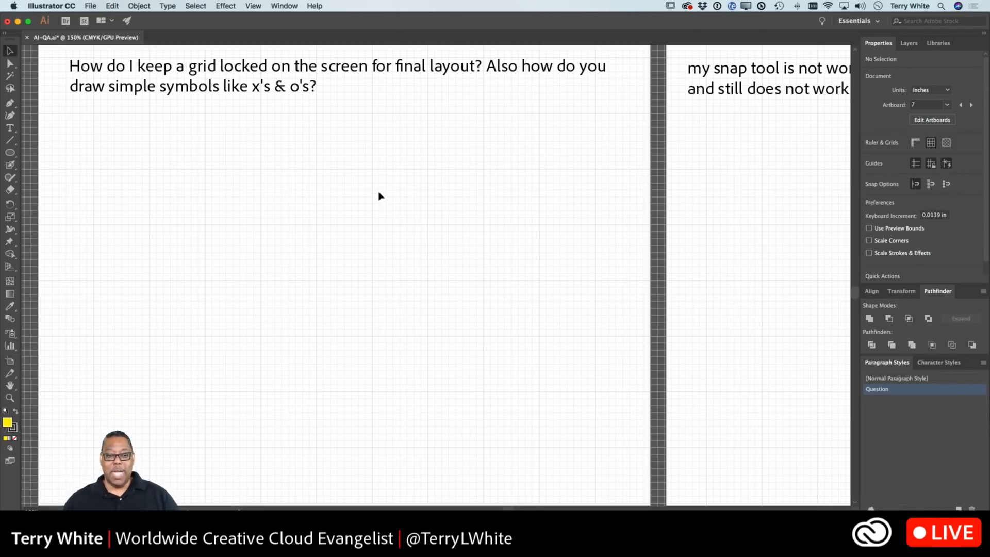
# Draw a yellow circle about 1.67 in wide below the grid question and delete it
pyautogui.click(247, 5)
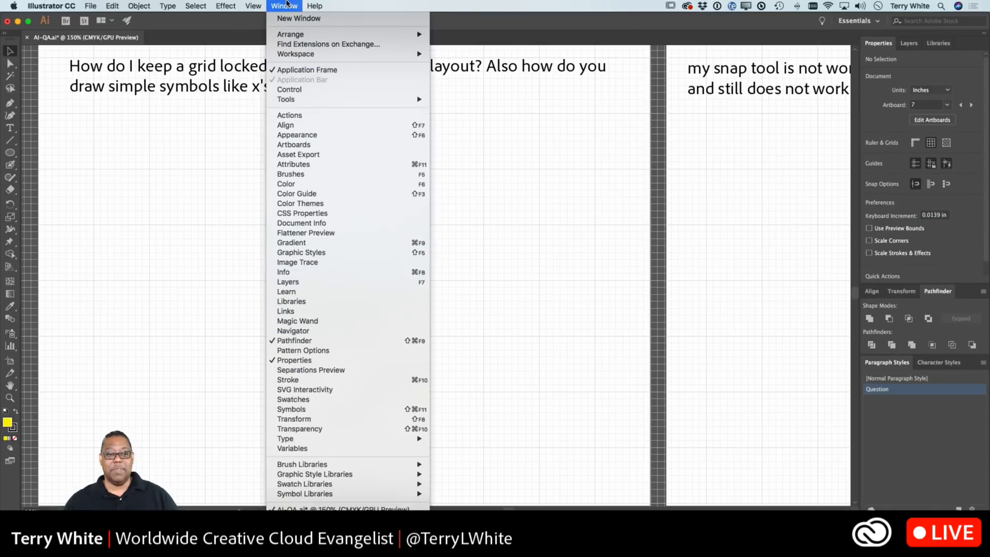
pyautogui.click(286, 5)
pyautogui.click(17, 156)
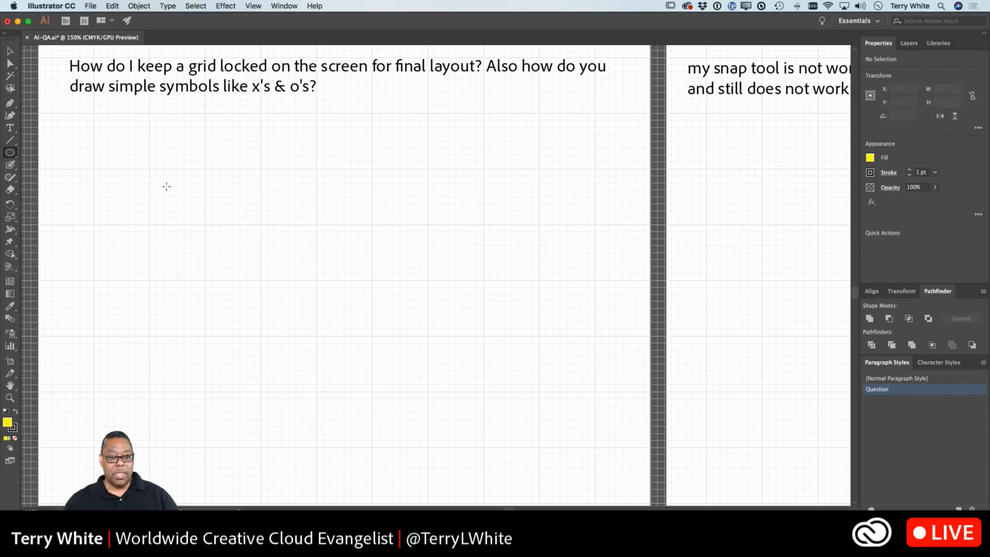
pyautogui.moveTo(164, 182); pyautogui.dragTo(259, 278)
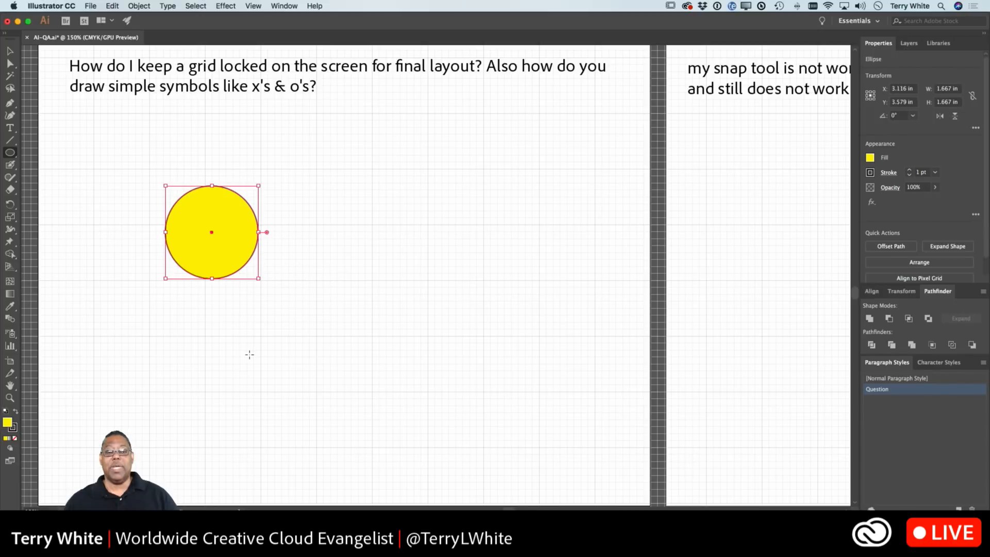
pyautogui.press('Delete')
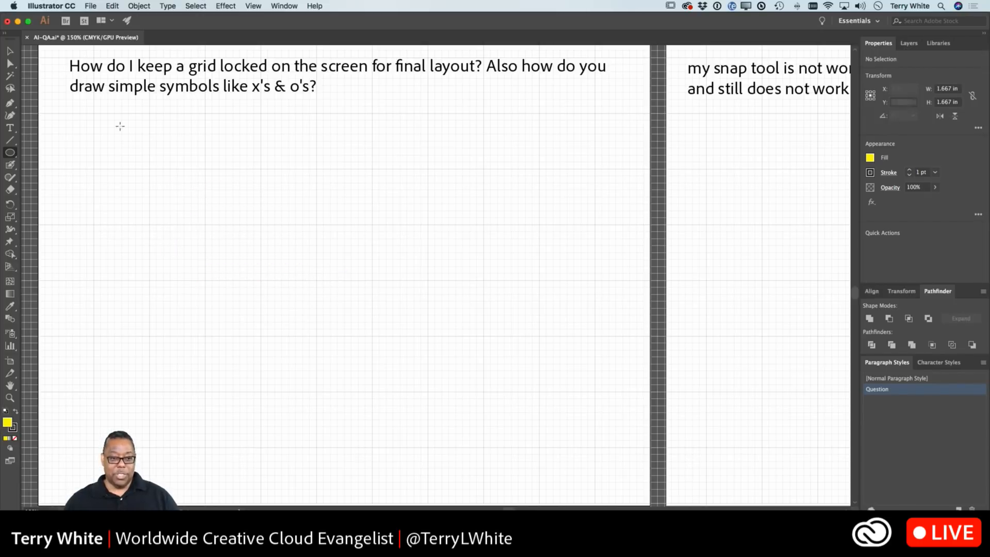
# Turn on Snap to Grid and draw an ellipse about 2 in wide and 2.125 in high below the question
pyautogui.click(253, 5)
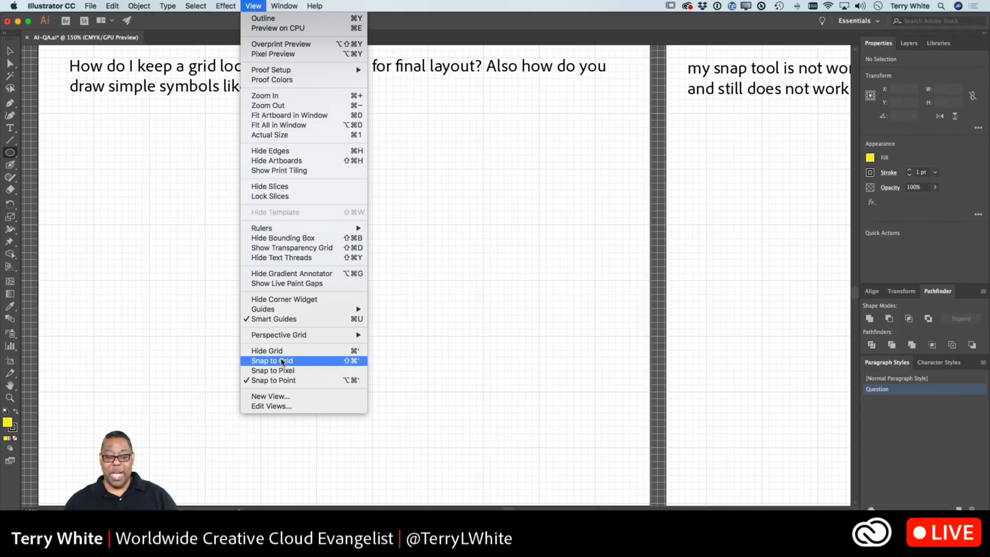
pyautogui.click(281, 360)
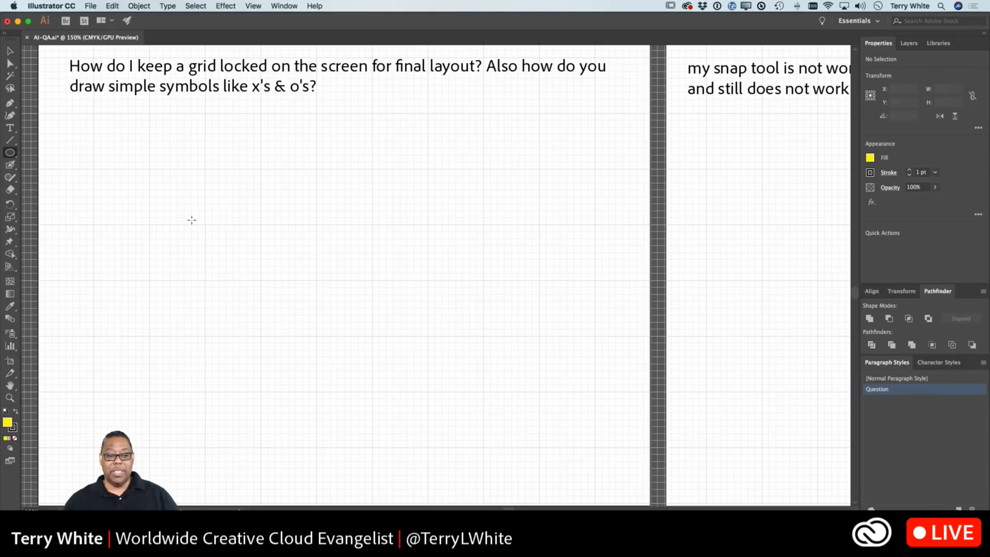
pyautogui.moveTo(192, 220); pyautogui.dragTo(303, 336)
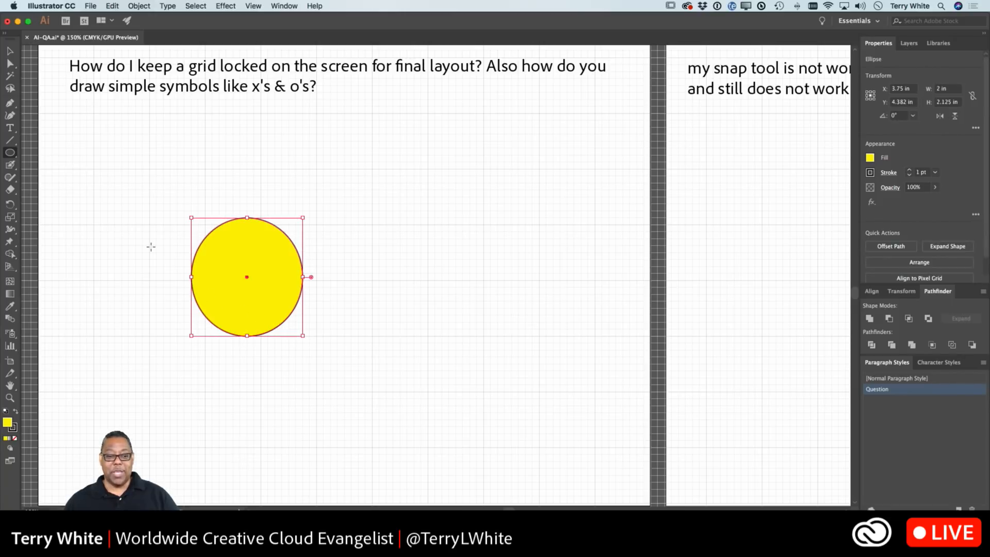
# Move the ellipse along the grid to X 4 in and reduce its height to 2 in to make it a circle
pyautogui.click(10, 51)
pyautogui.moveTo(235, 312); pyautogui.dragTo(246, 311)
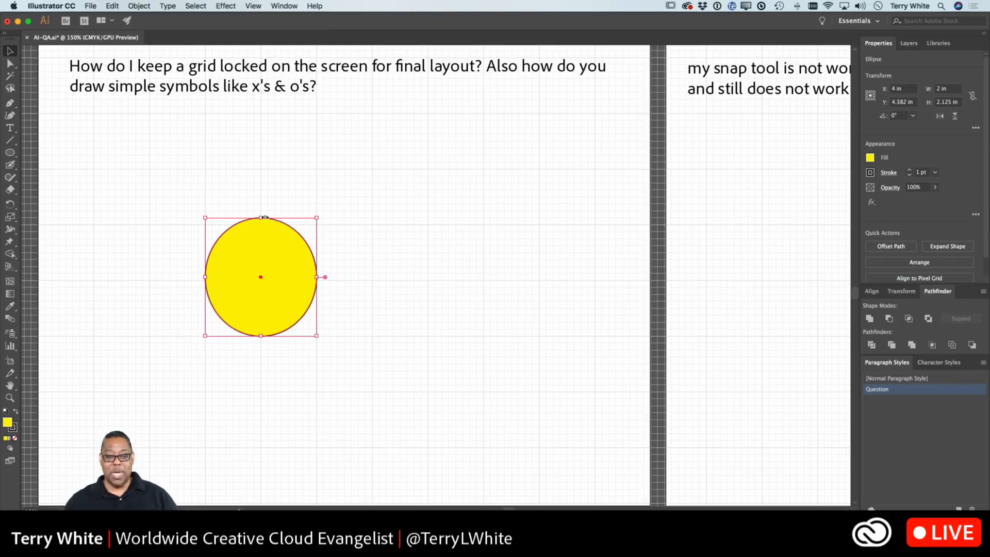
pyautogui.moveTo(261, 218); pyautogui.dragTo(261, 224)
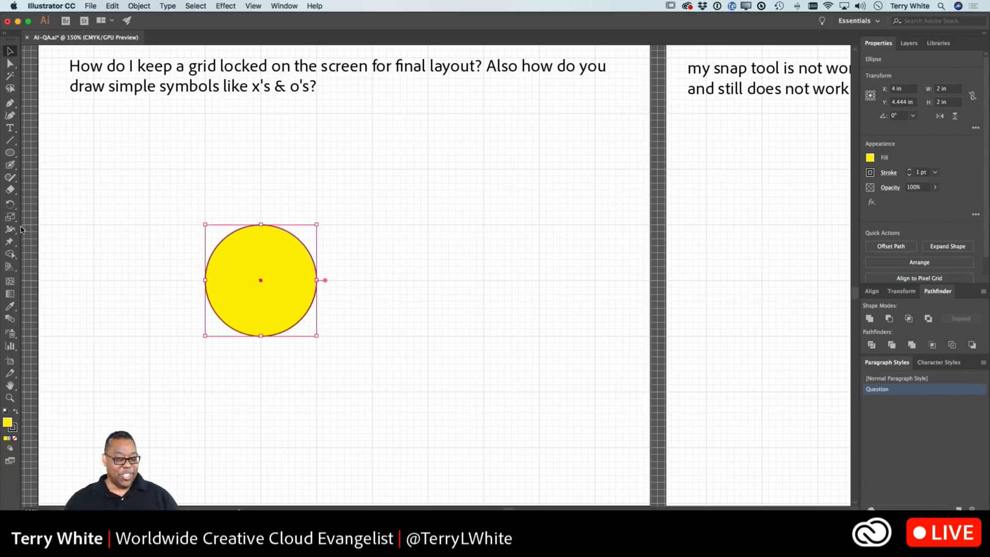
# Draw an X from two crossing diagonal line segments, 2 in wide and 2 in high, beside the yellow circle
pyautogui.click(11, 104)
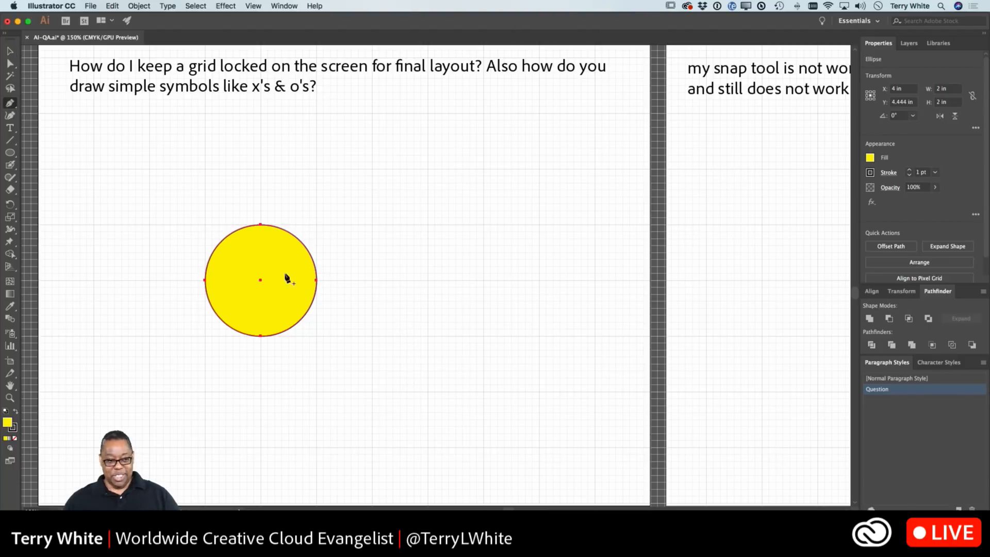
pyautogui.click(10, 142)
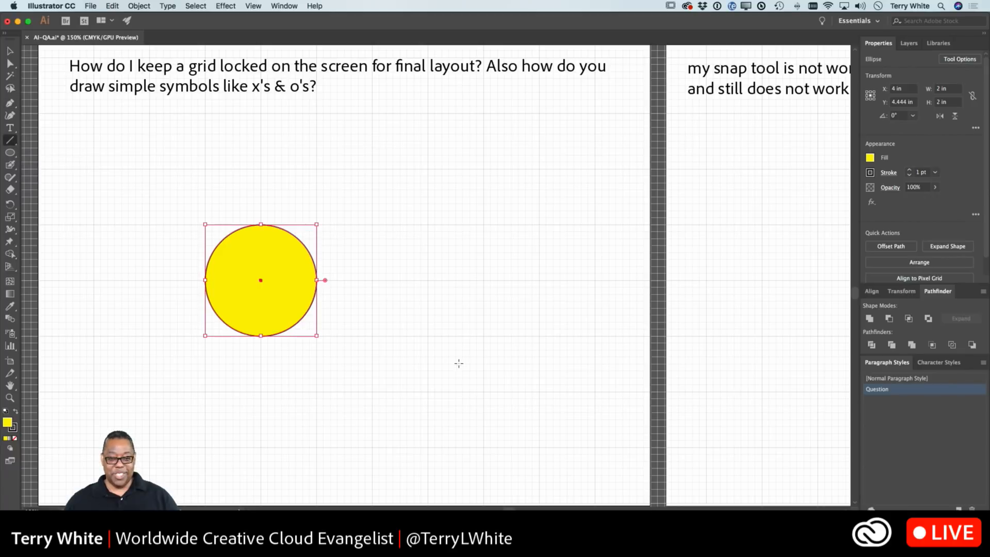
pyautogui.click(373, 223)
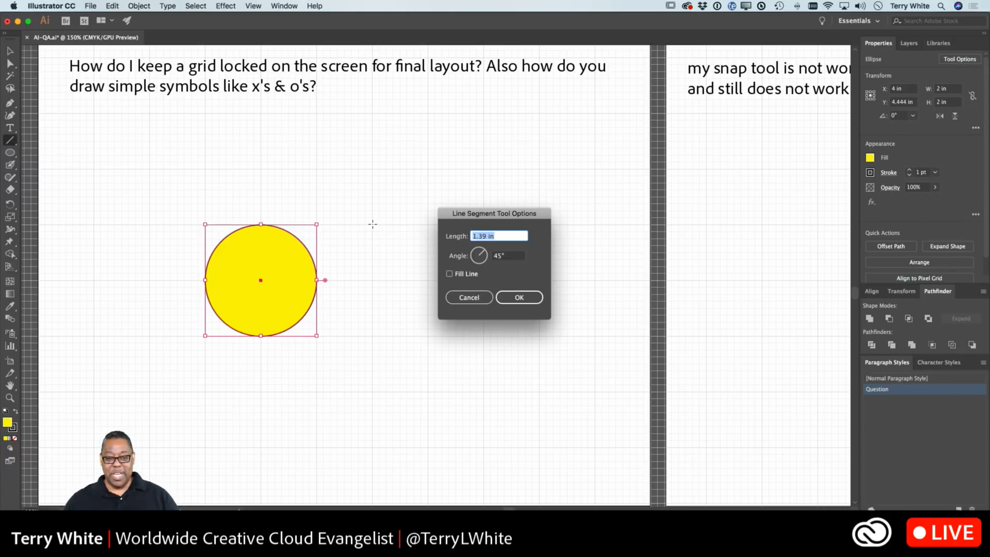
pyautogui.click(471, 294)
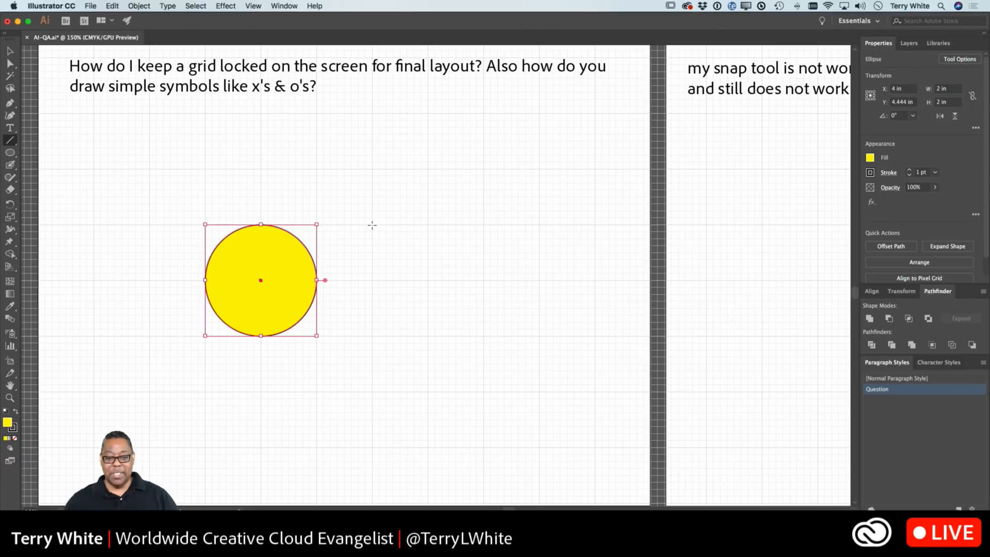
pyautogui.moveTo(372, 225); pyautogui.dragTo(483, 336)
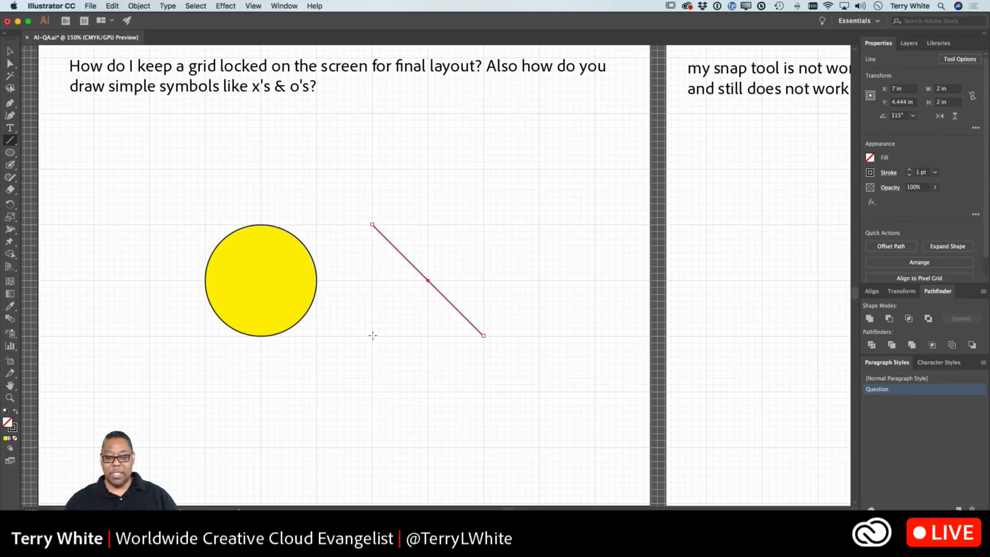
pyautogui.moveTo(373, 336); pyautogui.dragTo(483, 225)
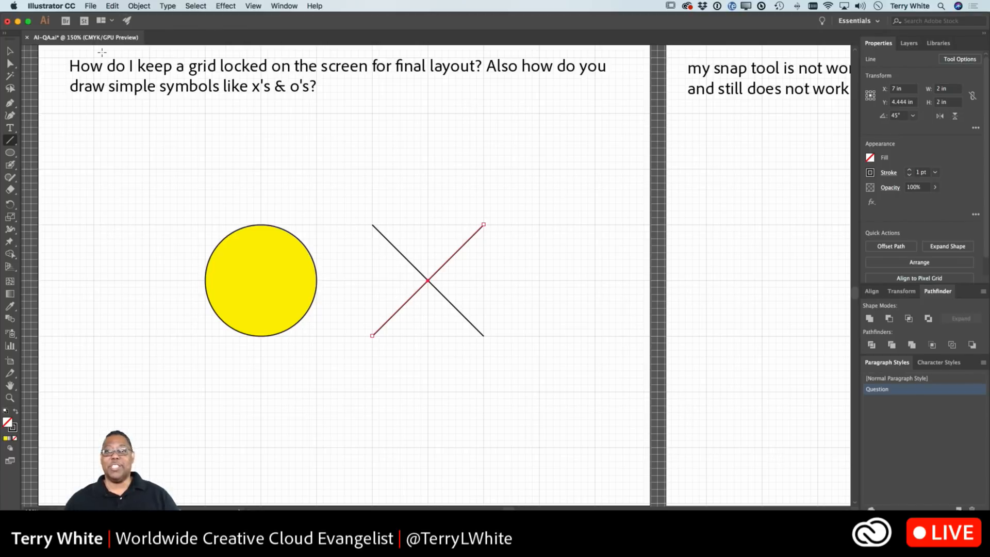
# Add a text letter X above the yellow circle and enlarge it to about 1.29 in wide and 4.01 in high
pyautogui.click(9, 128)
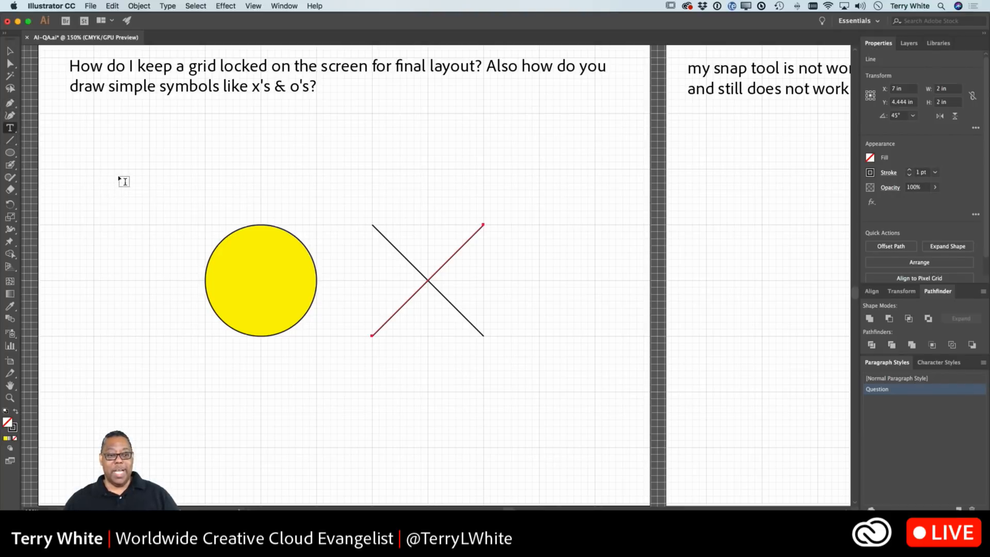
pyautogui.click(122, 180)
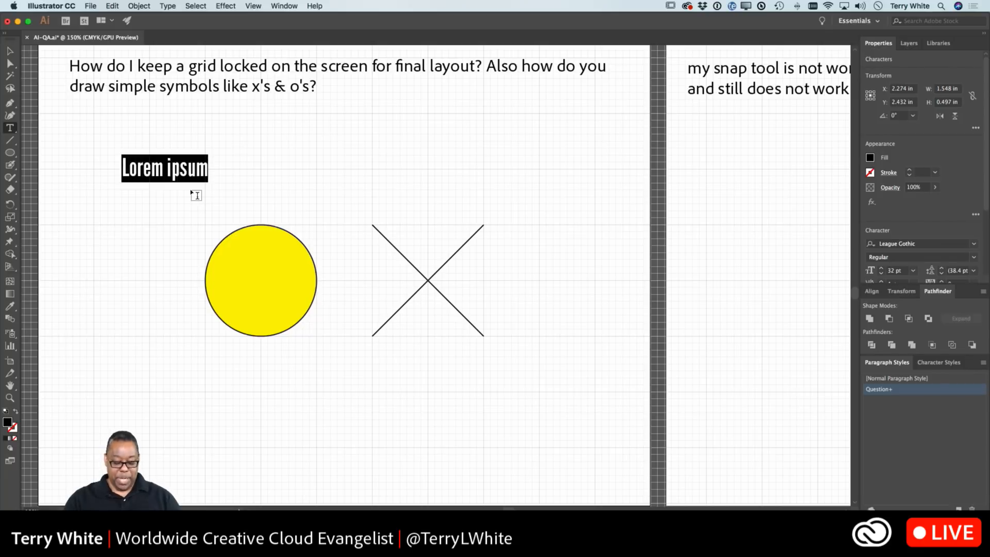
pyautogui.write('X')
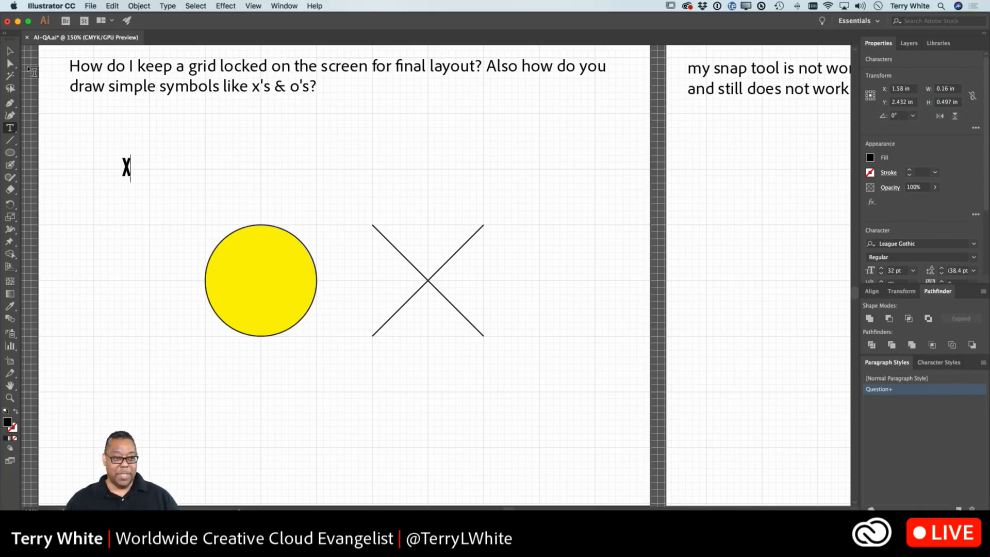
pyautogui.press('super+a')
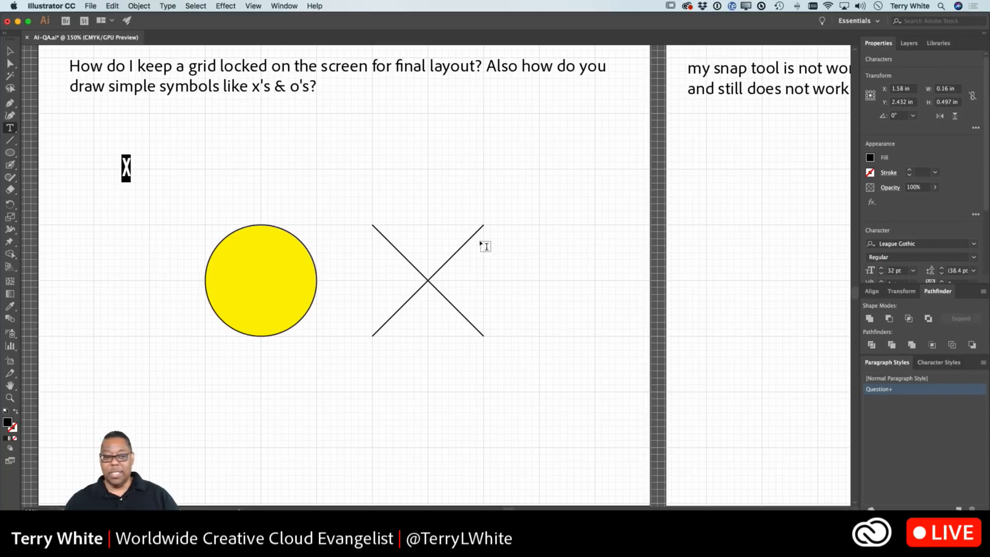
pyautogui.press('Escape')
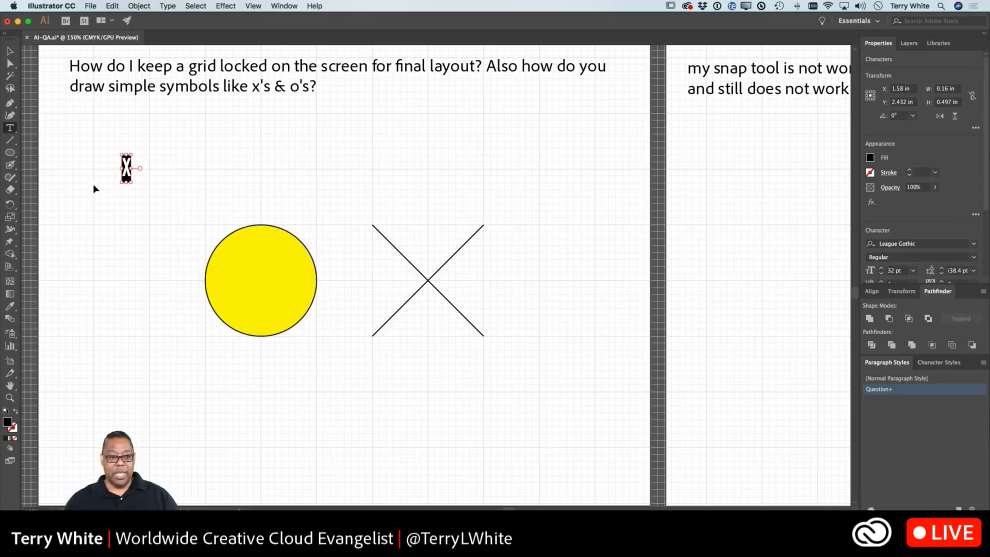
pyautogui.moveTo(133, 181); pyautogui.dragTo(245, 376)
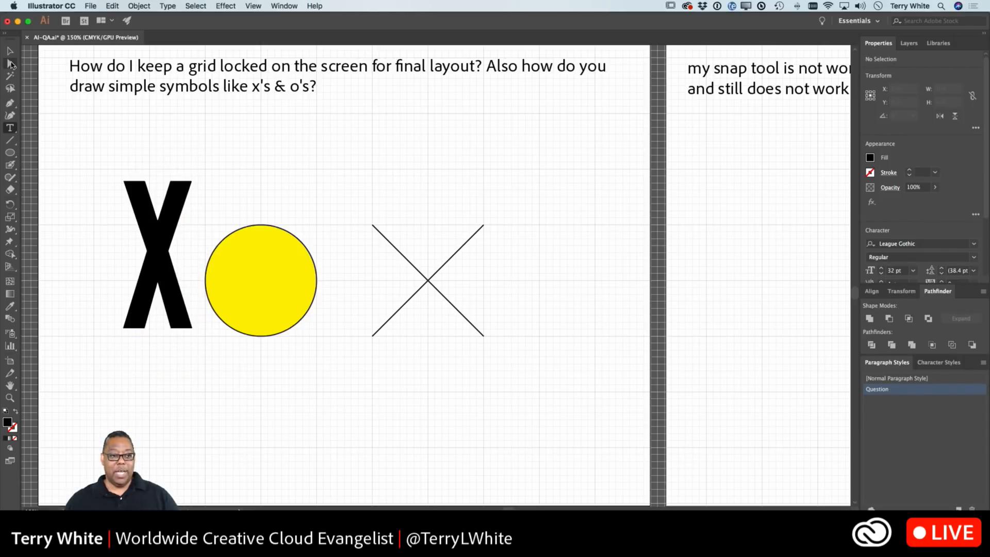
# Move the text X beyond the crossed lines and resize it to about 1.88 in wide and 3.24 in high
pyautogui.click(8, 53)
pyautogui.moveTo(156, 243); pyautogui.dragTo(565, 280)
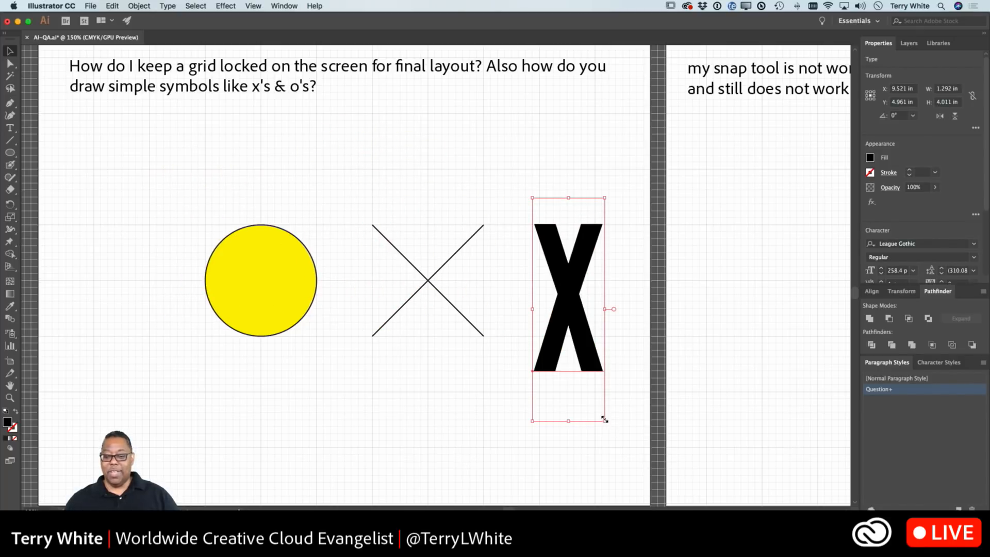
pyautogui.moveTo(605, 421); pyautogui.dragTo(635, 376)
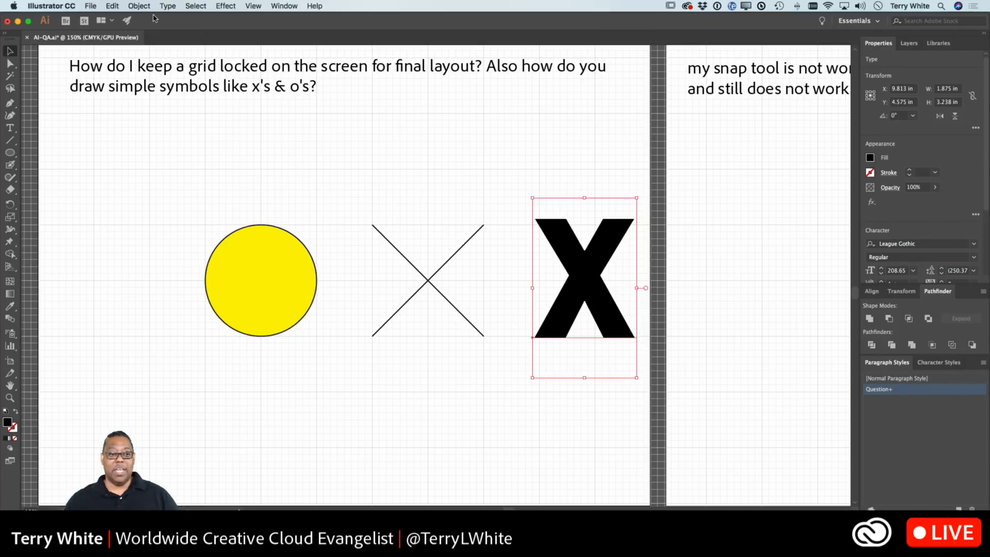
# Convert the text X to outlines and display its anchor points with the Direct Selection tool
pyautogui.click(138, 6)
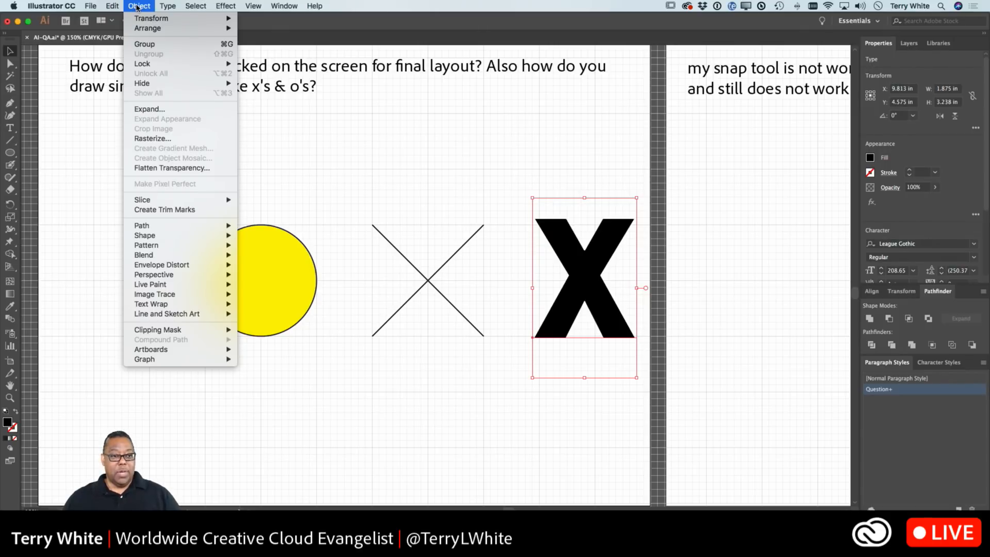
pyautogui.moveTo(166, 5)
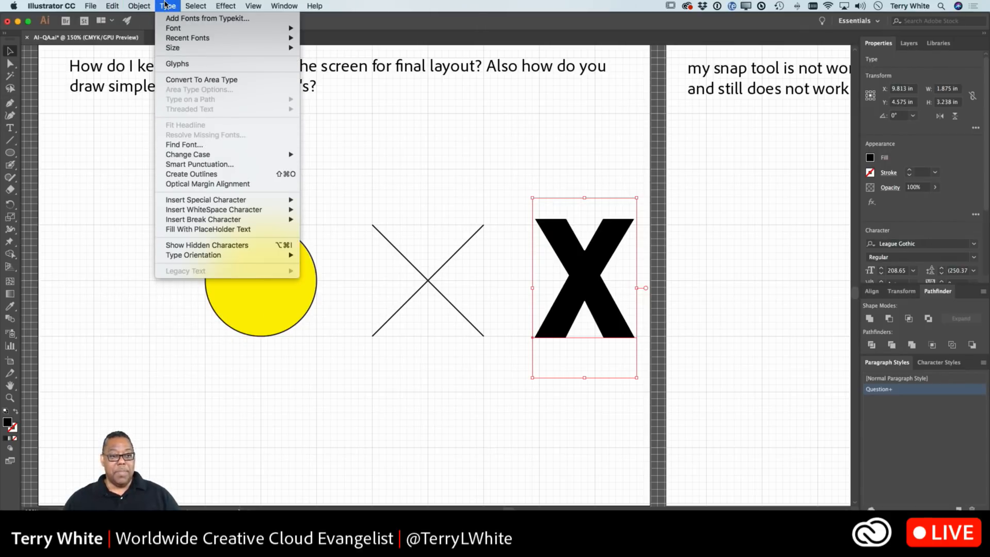
pyautogui.click(217, 176)
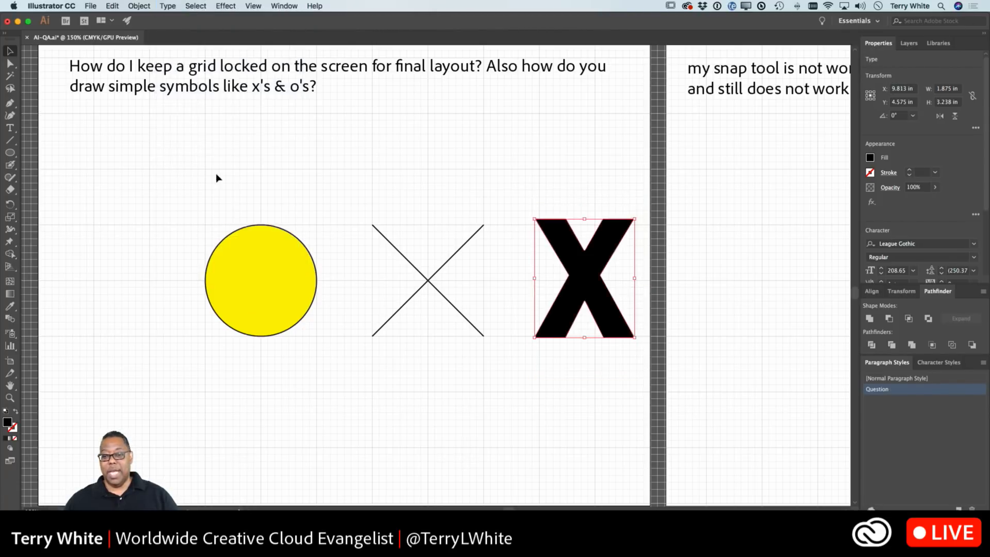
pyautogui.click(10, 63)
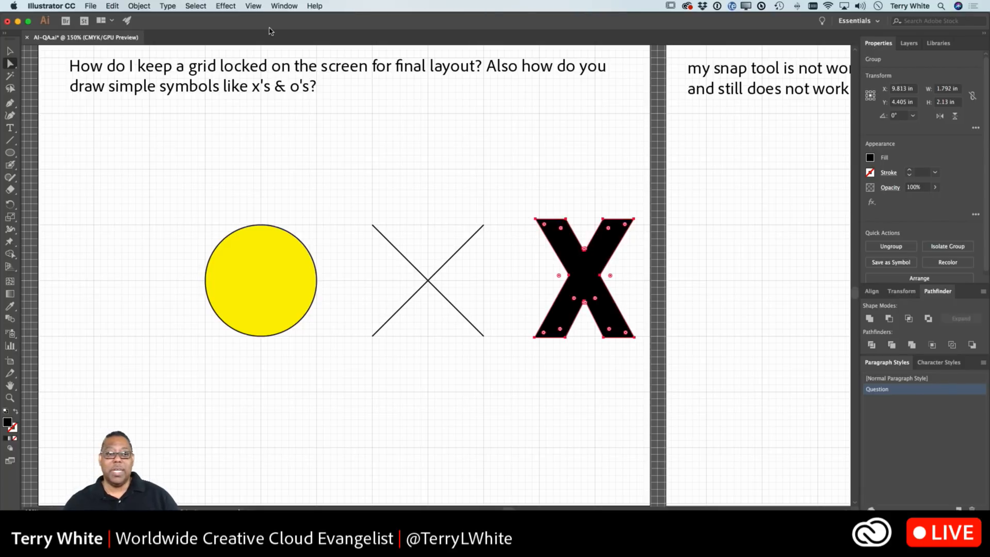
# Apply the rough black art brush to the outlined X's stroke, fill it with the yellow-to-orange gradient, and deselect it
pyautogui.click(284, 6)
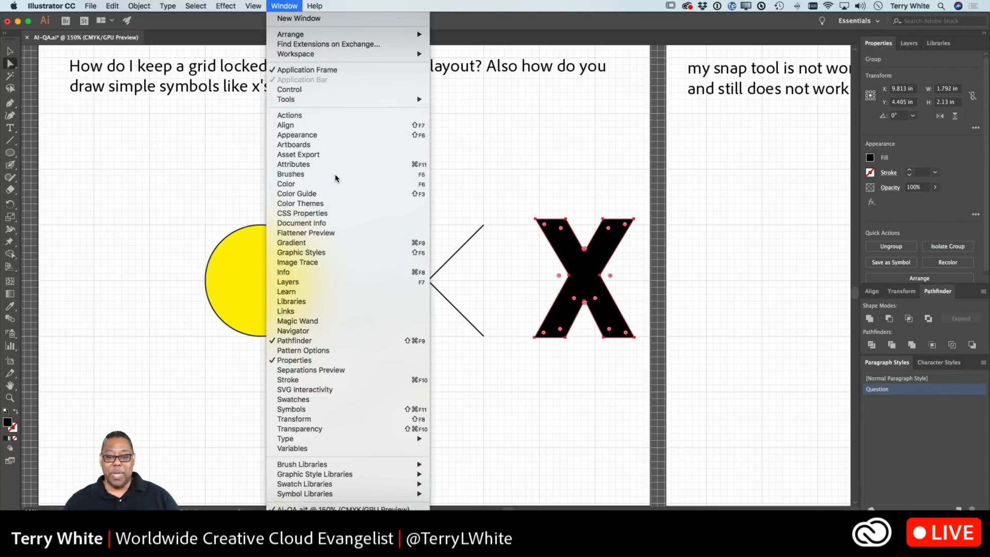
pyautogui.click(309, 174)
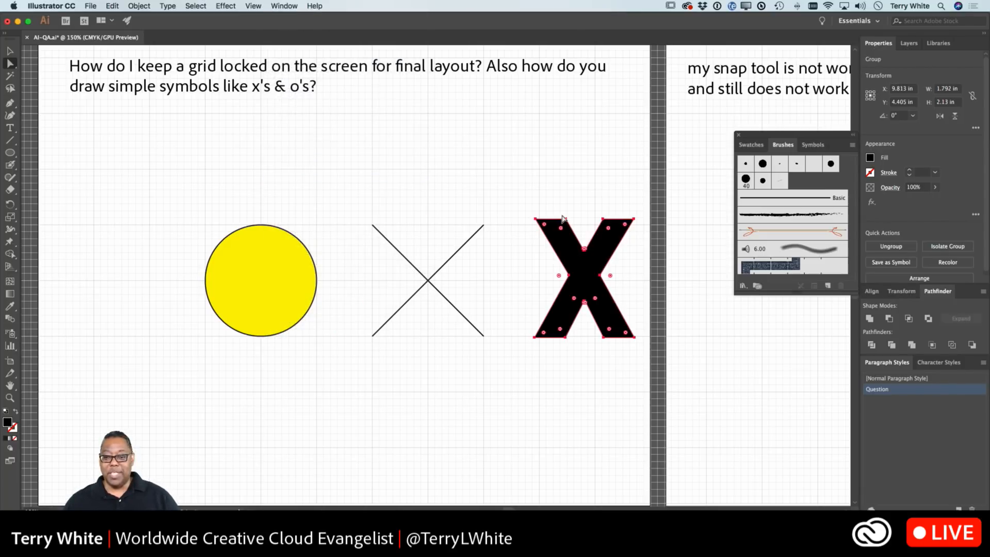
pyautogui.click(783, 214)
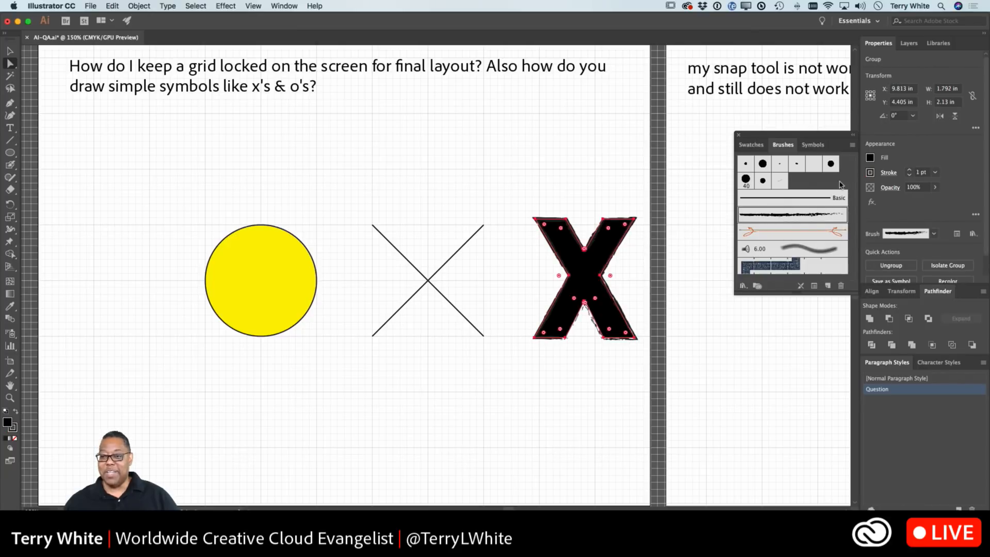
pyautogui.click(869, 158)
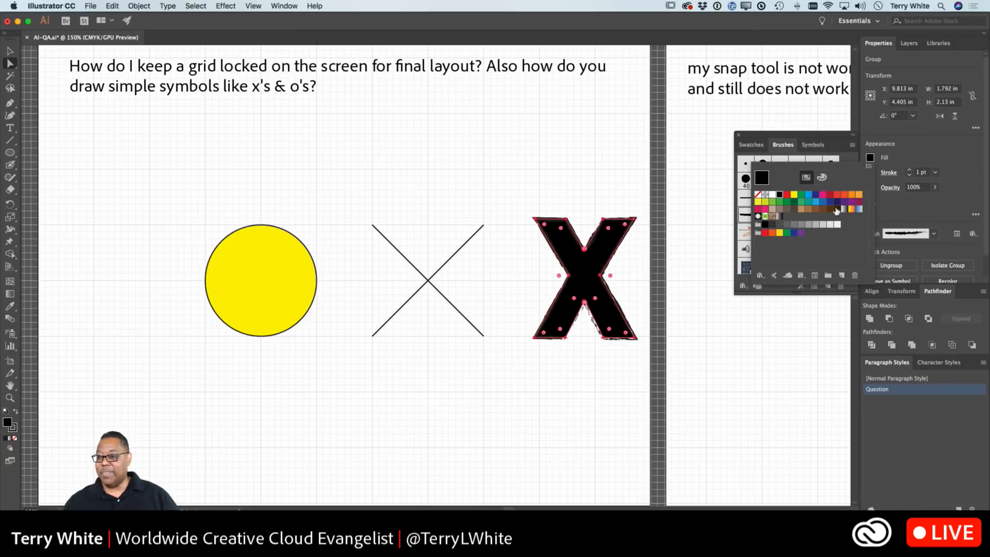
pyautogui.click(850, 209)
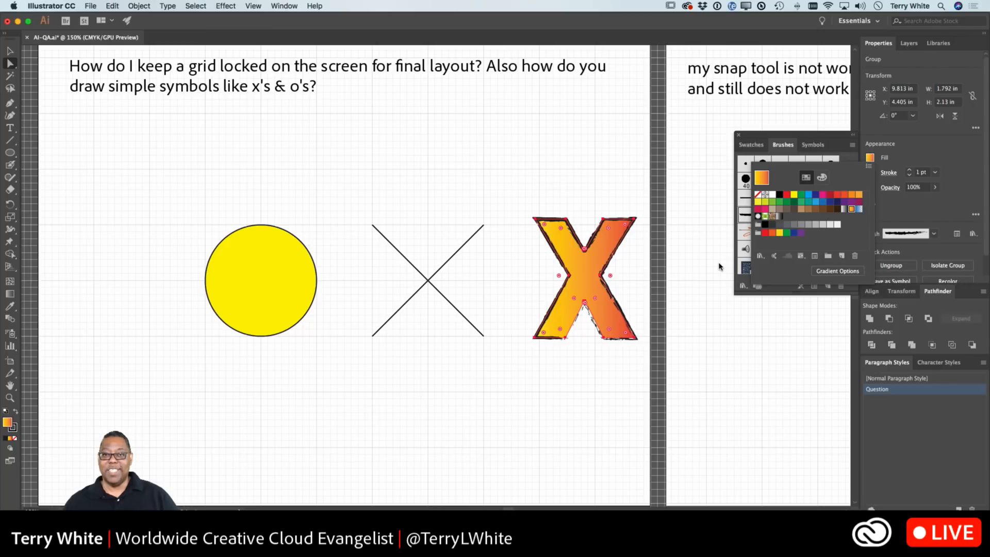
pyautogui.click(12, 65)
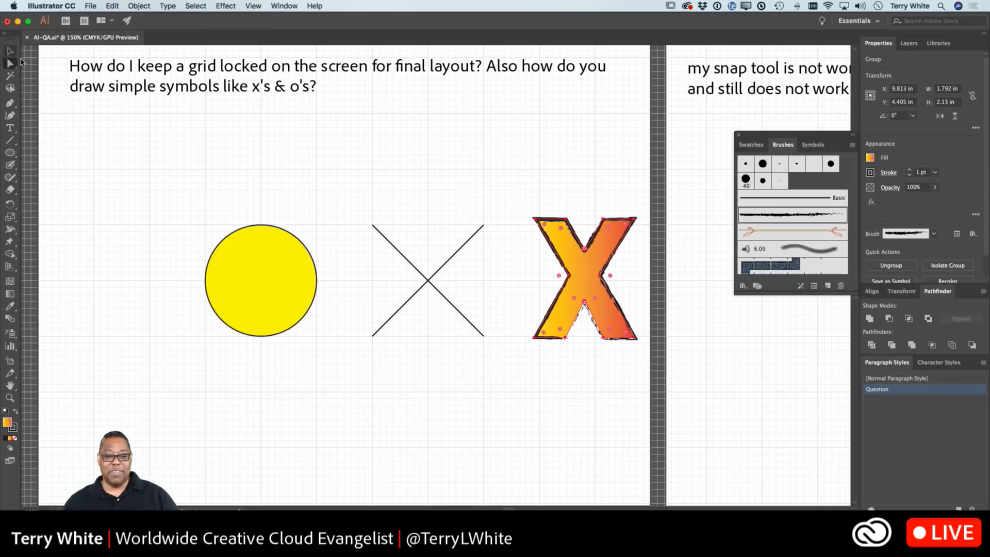
pyautogui.click(243, 156)
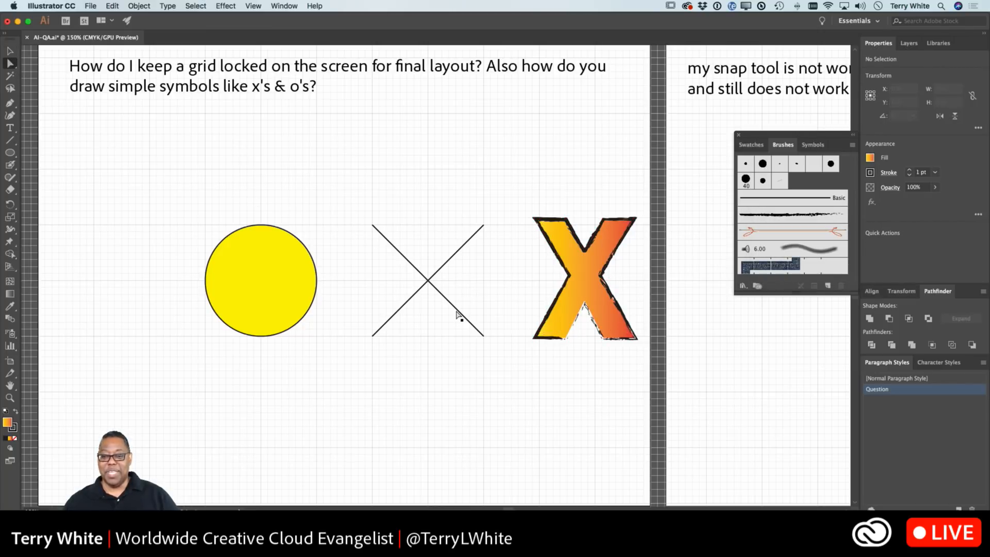
# Delete the yellow circle and add a text letter O in its place
pyautogui.click(301, 284)
pyautogui.press('Delete')
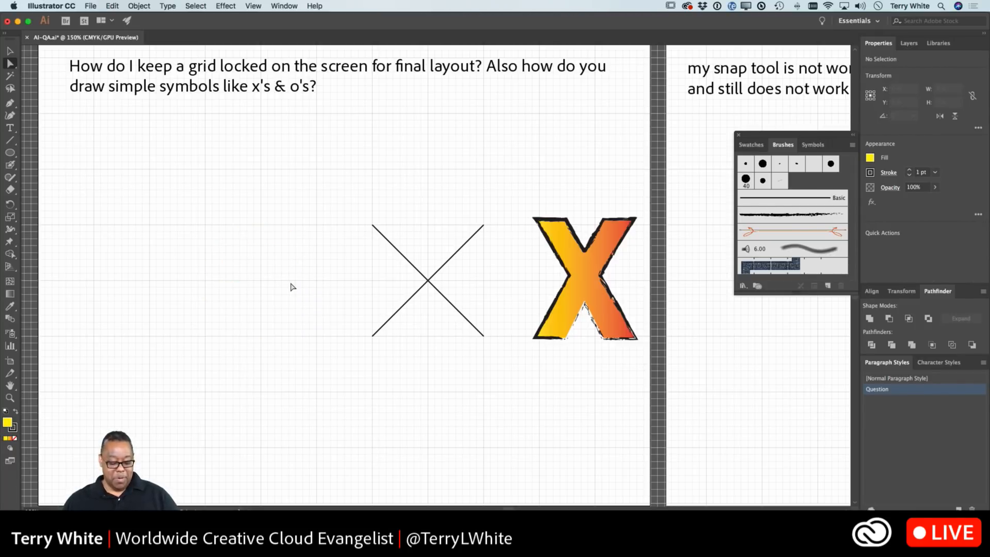
pyautogui.press('t')
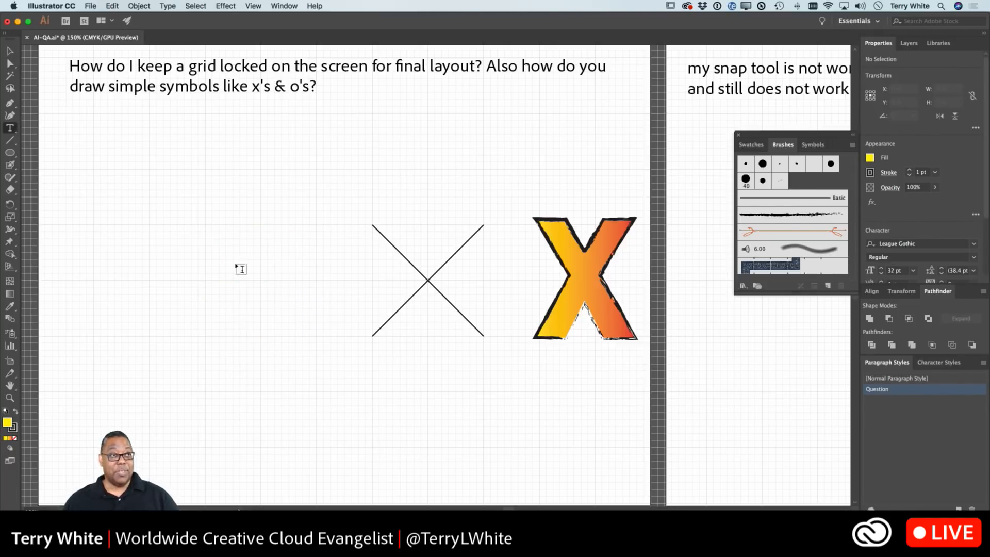
pyautogui.click(191, 252)
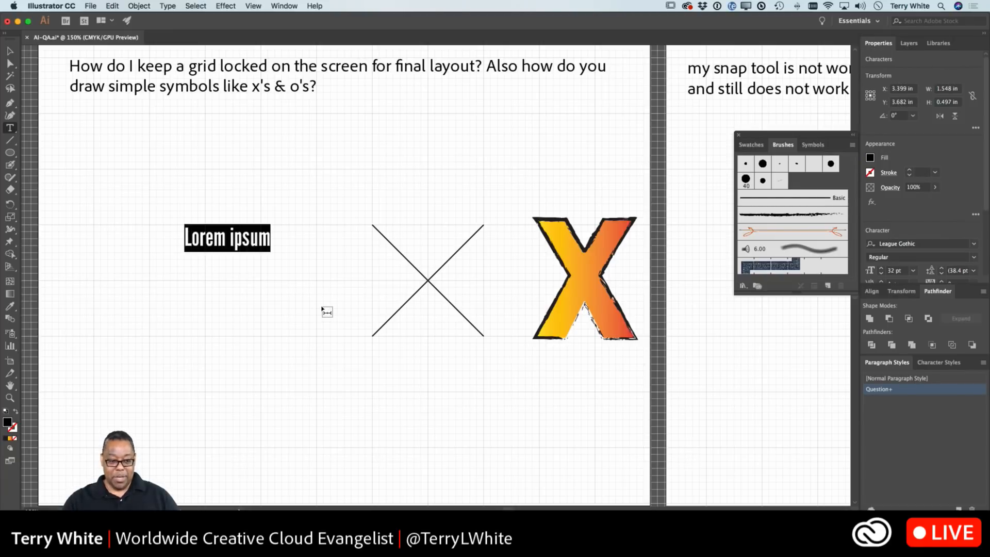
pyautogui.write('O')
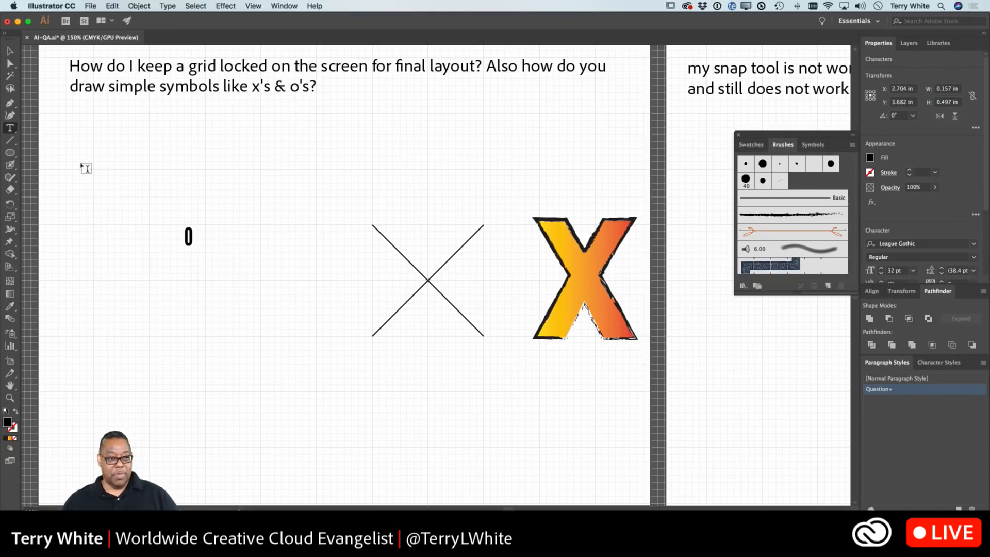
pyautogui.click(9, 51)
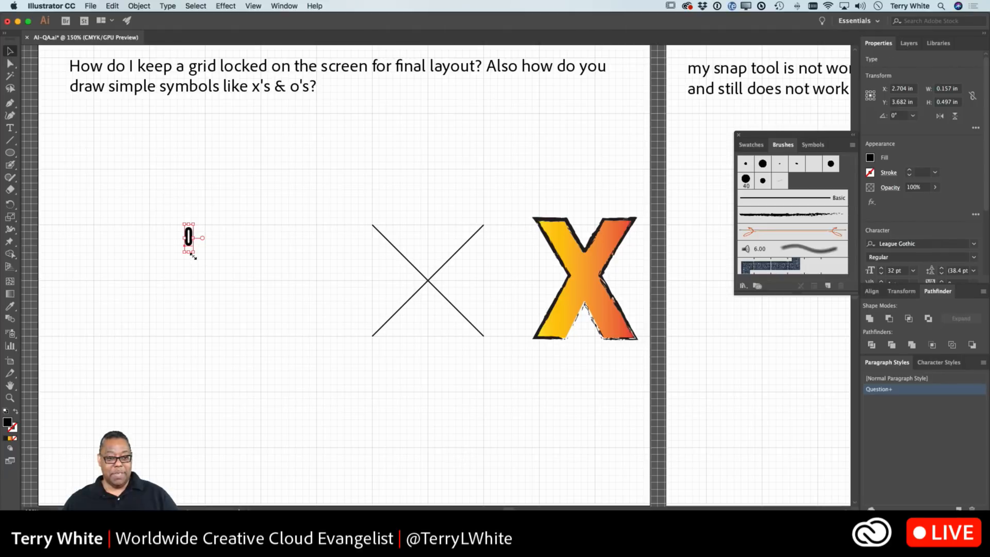
# Enlarge the text O to about 2.38 in wide and 3.39 in high and place it directly beside the gradient X
pyautogui.moveTo(193, 252); pyautogui.dragTo(289, 365)
pyautogui.moveTo(288, 224); pyautogui.dragTo(297, 212)
pyautogui.moveTo(263, 323); pyautogui.dragTo(507, 308)
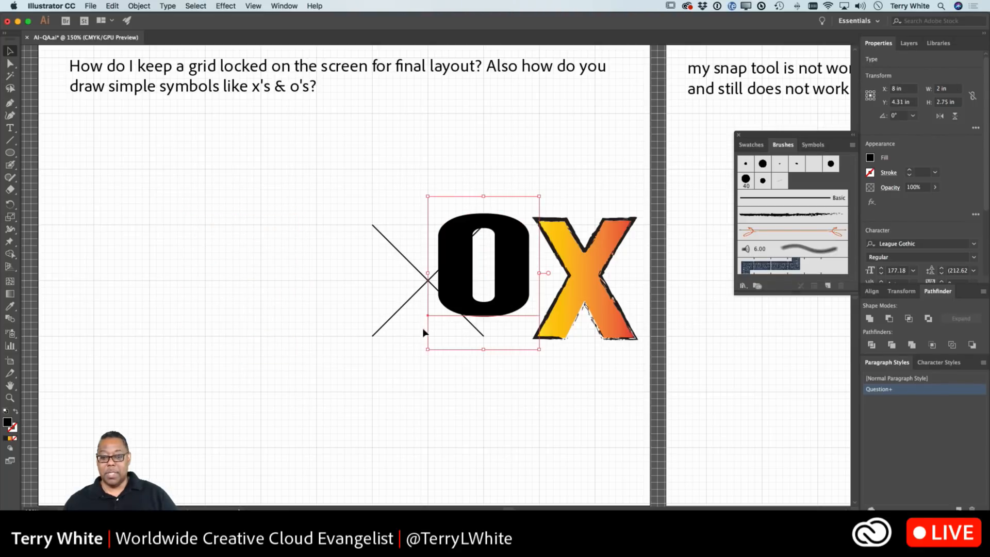
pyautogui.moveTo(428, 350); pyautogui.dragTo(406, 385)
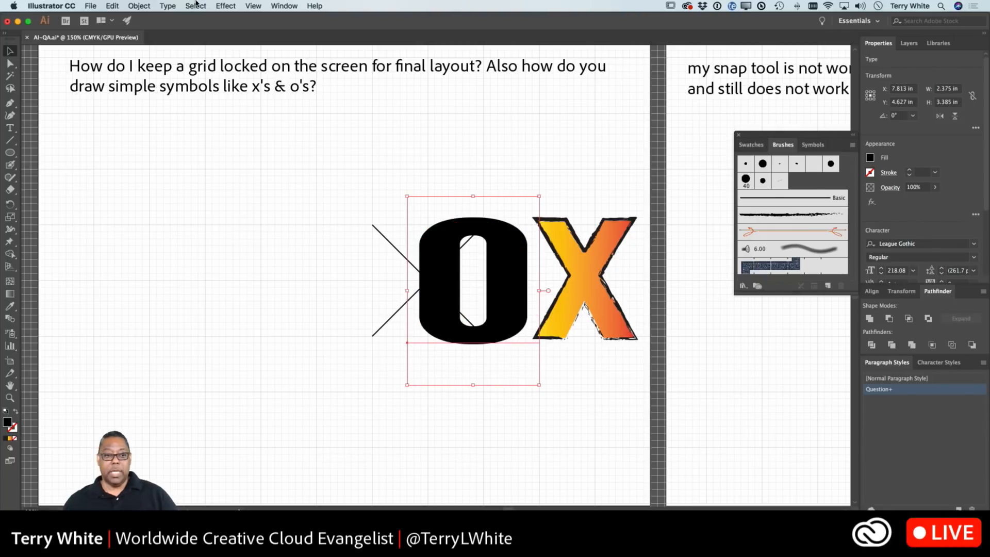
# Convert the text O to outlines and apply the rough black art brush to its stroke
pyautogui.click(169, 5)
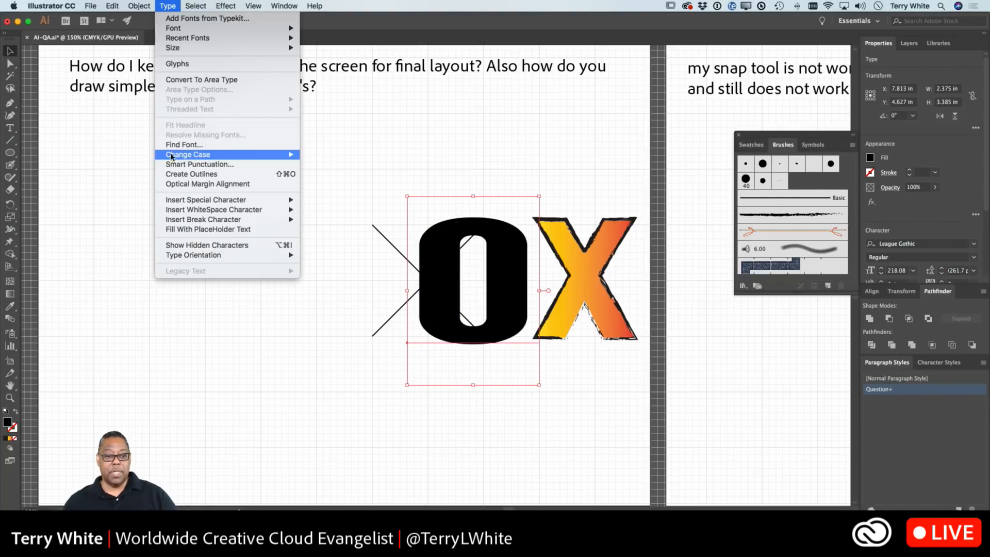
pyautogui.click(186, 174)
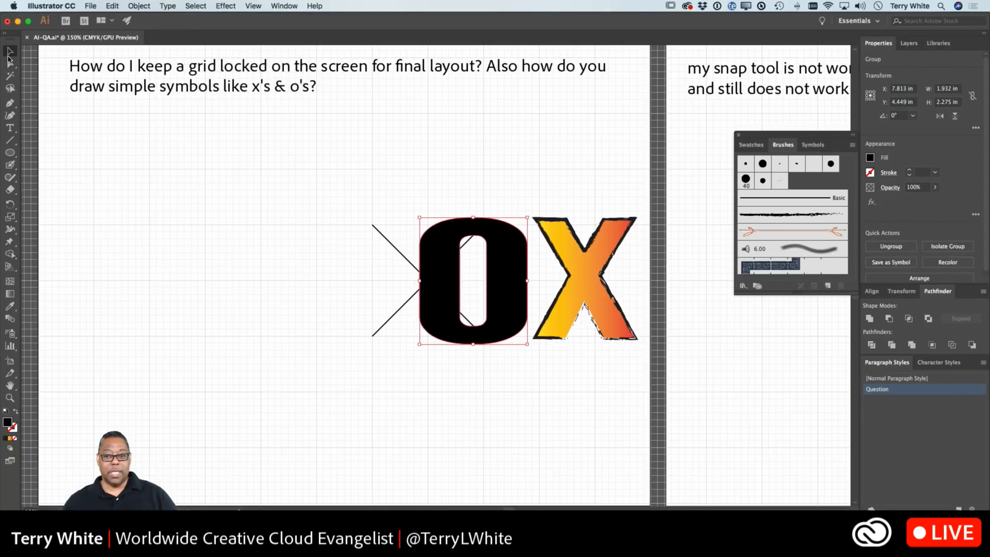
pyautogui.click(771, 216)
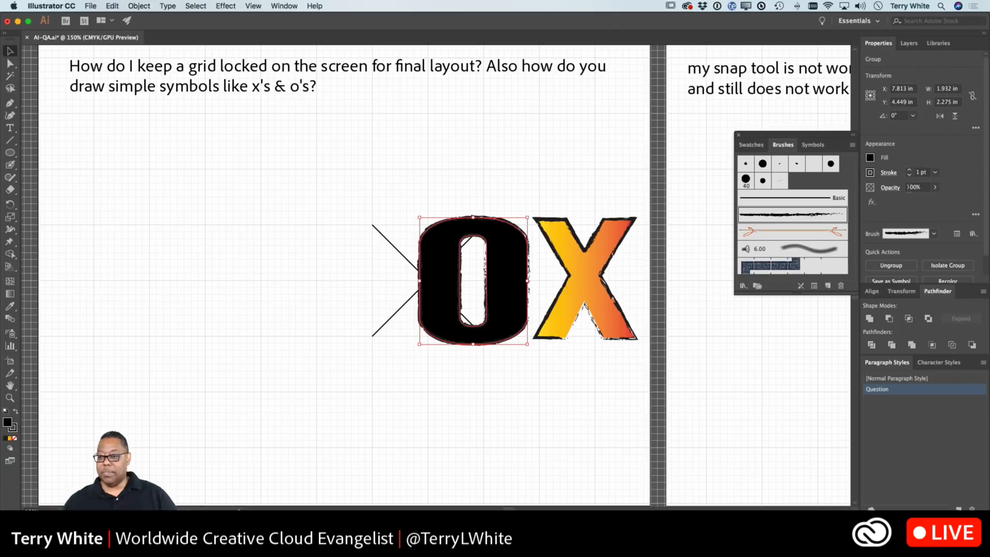
# Fill the outlined O with the yellow-to-orange gradient and move it to the left of the thin crossed lines
pyautogui.click(871, 159)
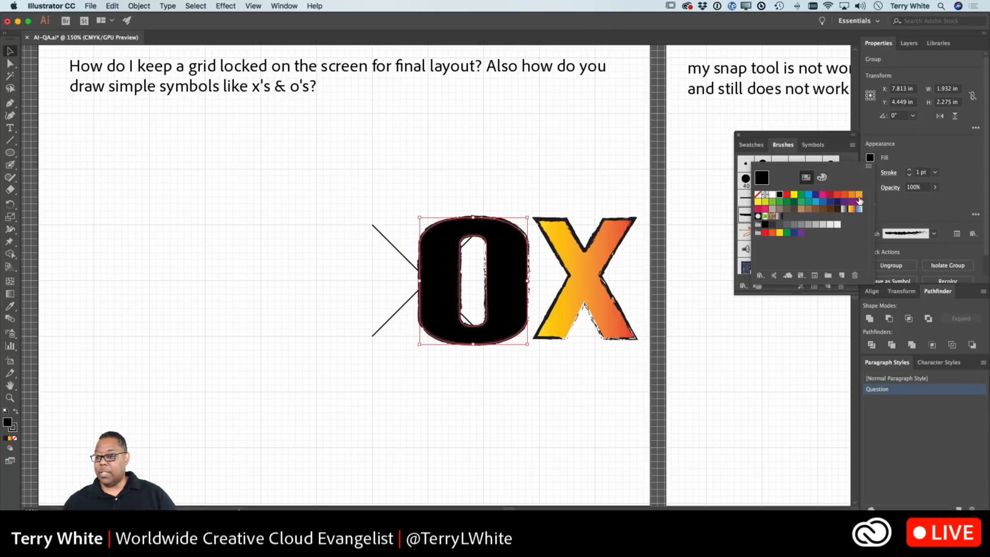
pyautogui.click(851, 209)
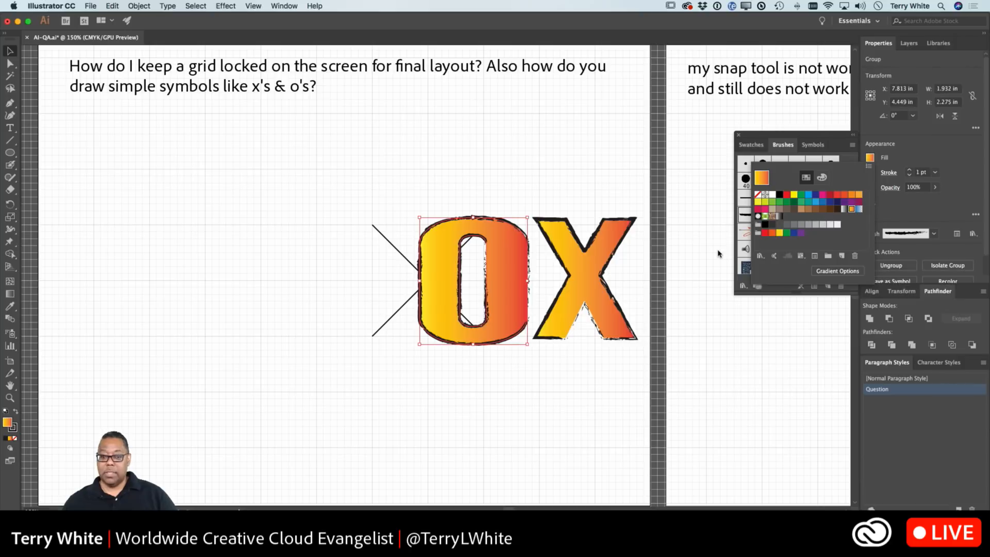
pyautogui.click(13, 50)
pyautogui.moveTo(442, 286); pyautogui.dragTo(211, 287)
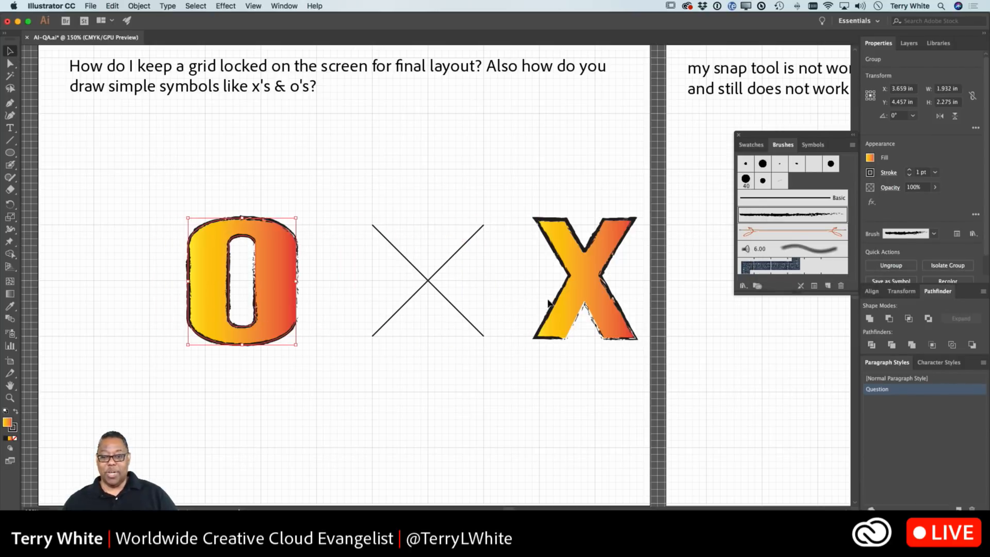
# Move the gradient X directly to the left of the O and delete the thin crossed lines
pyautogui.moveTo(564, 307); pyautogui.dragTo(105, 309)
pyautogui.click(342, 240)
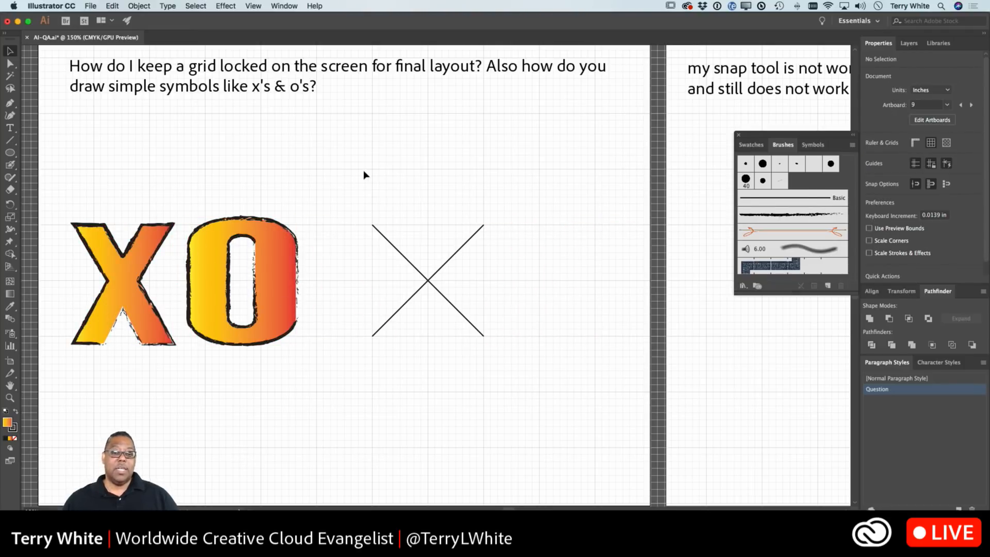
pyautogui.moveTo(364, 175); pyautogui.dragTo(477, 331)
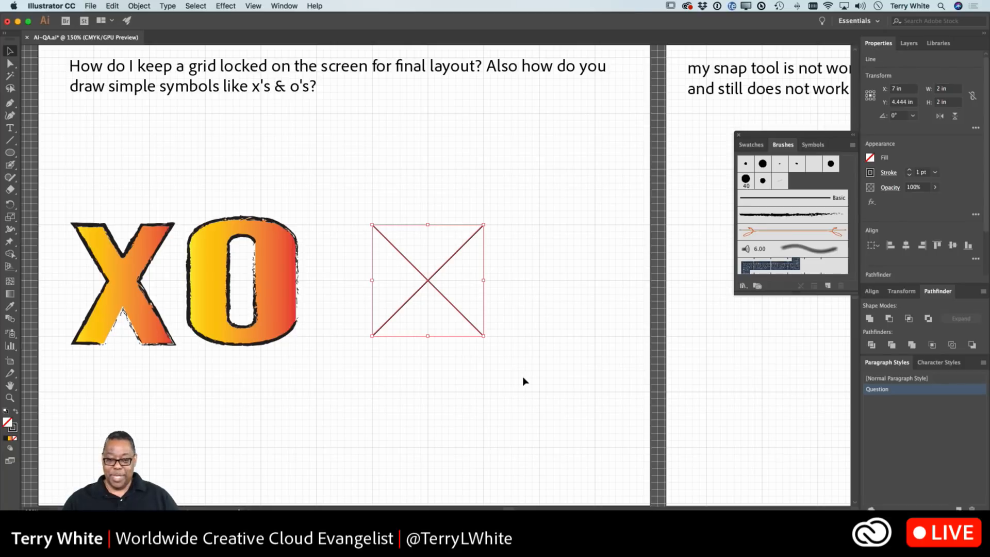
pyautogui.press('Delete')
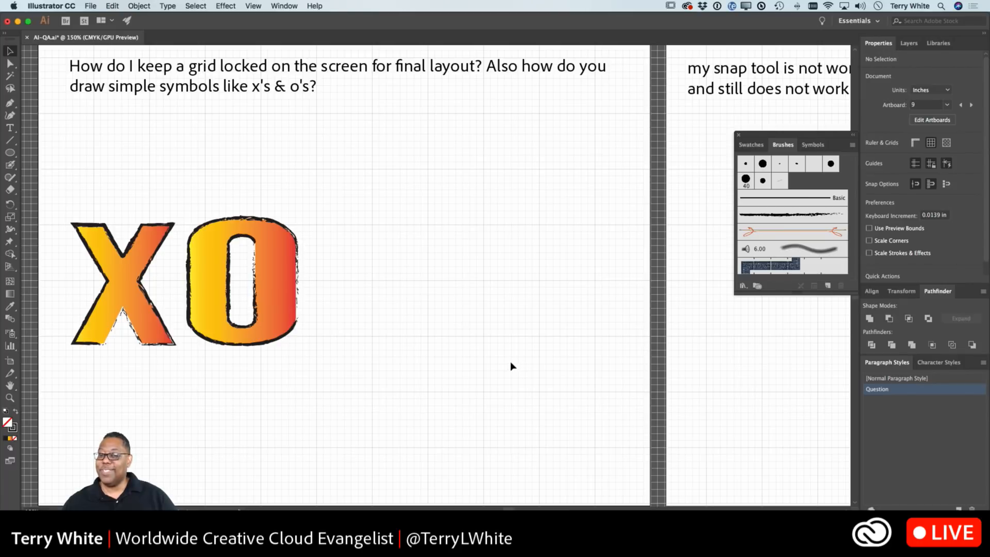
# Go to the artboard with the snap tool question and turn off Snap to Grid
pyautogui.hscroll(10, 492, 356)
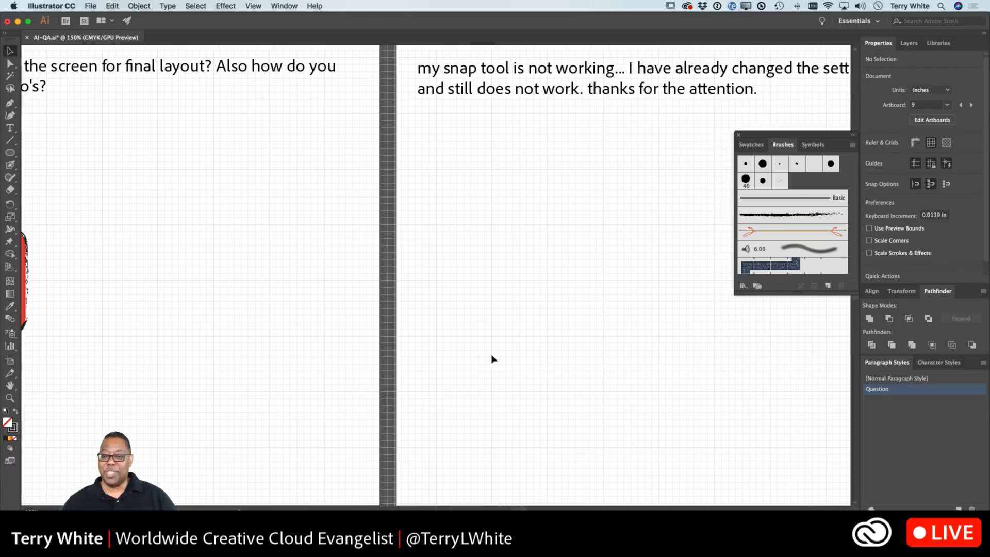
pyautogui.hscroll(8, 491, 360)
pyautogui.scroll(3, 491, 360)
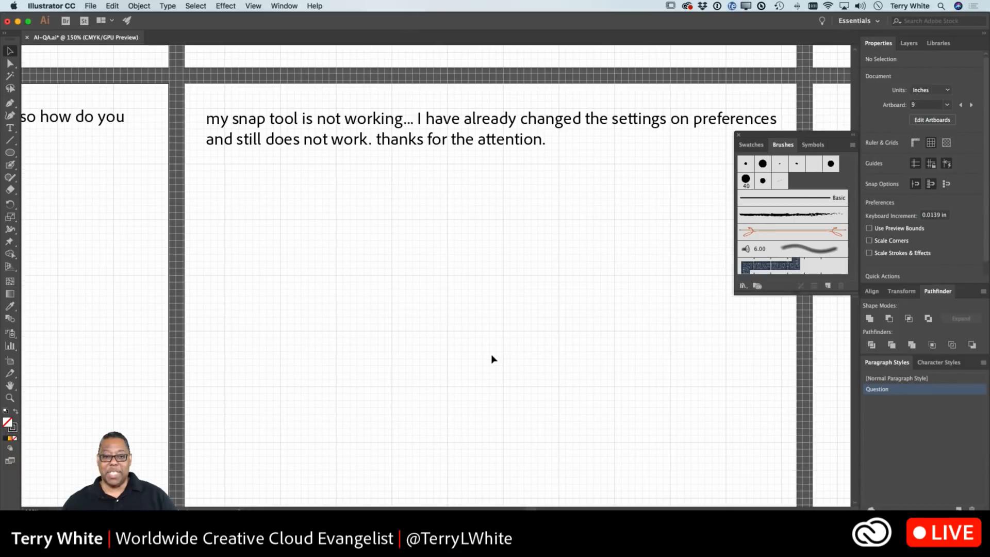
pyautogui.hscroll(3, 491, 360)
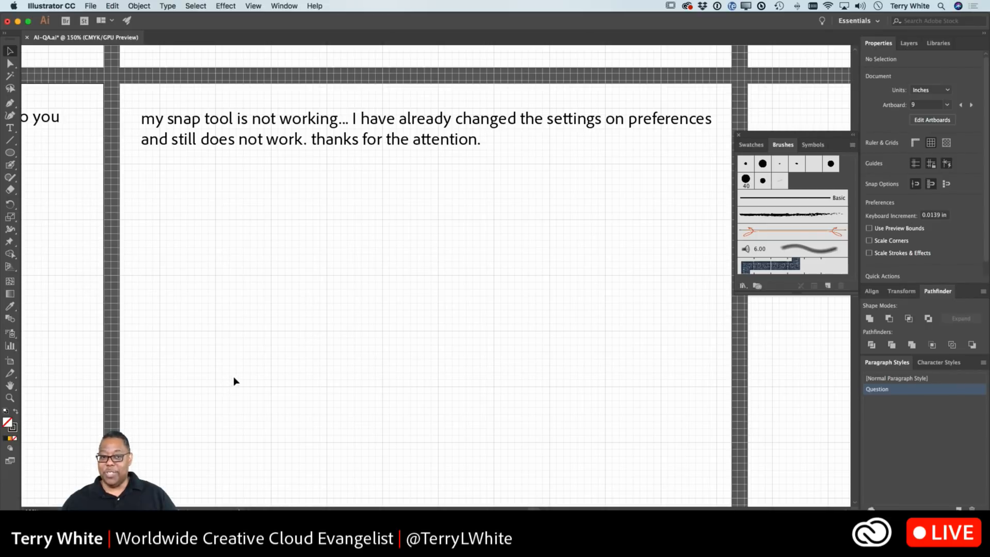
pyautogui.click(257, 6)
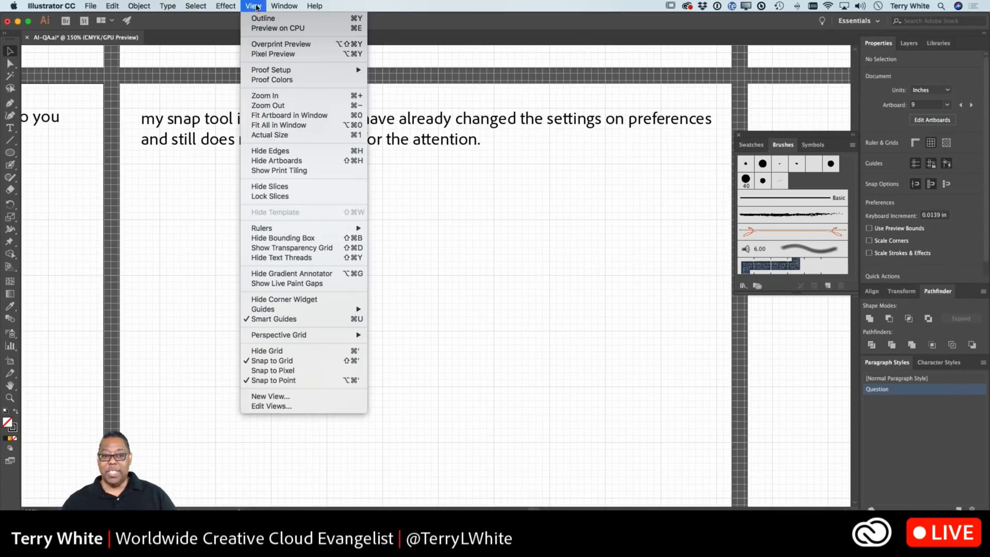
pyautogui.click(324, 361)
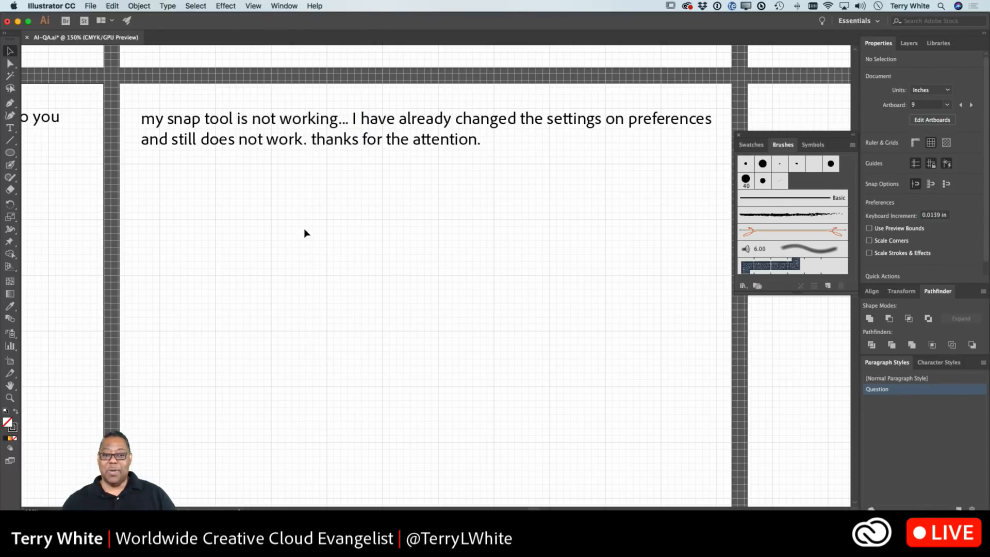
# Hide the document grid
pyautogui.click(254, 6)
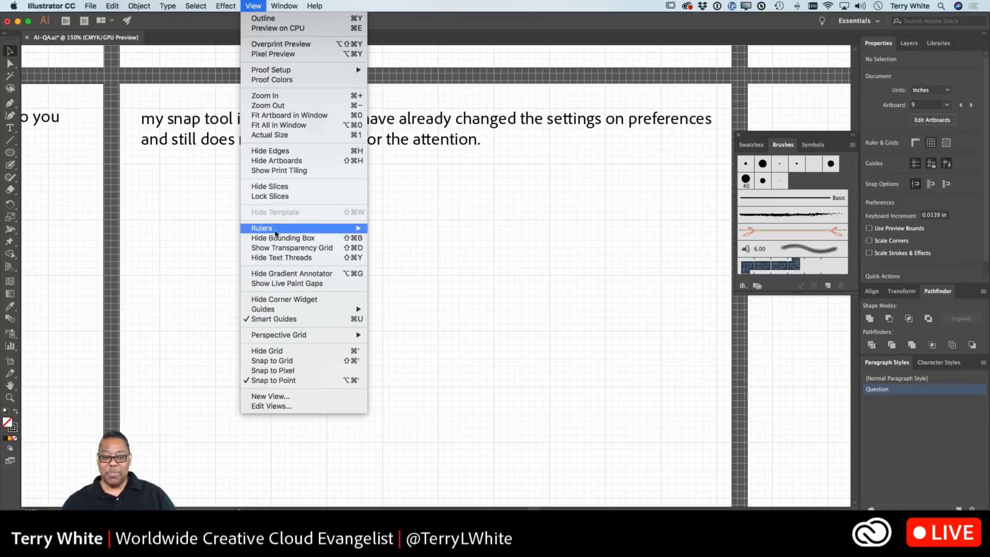
pyautogui.moveTo(279, 315)
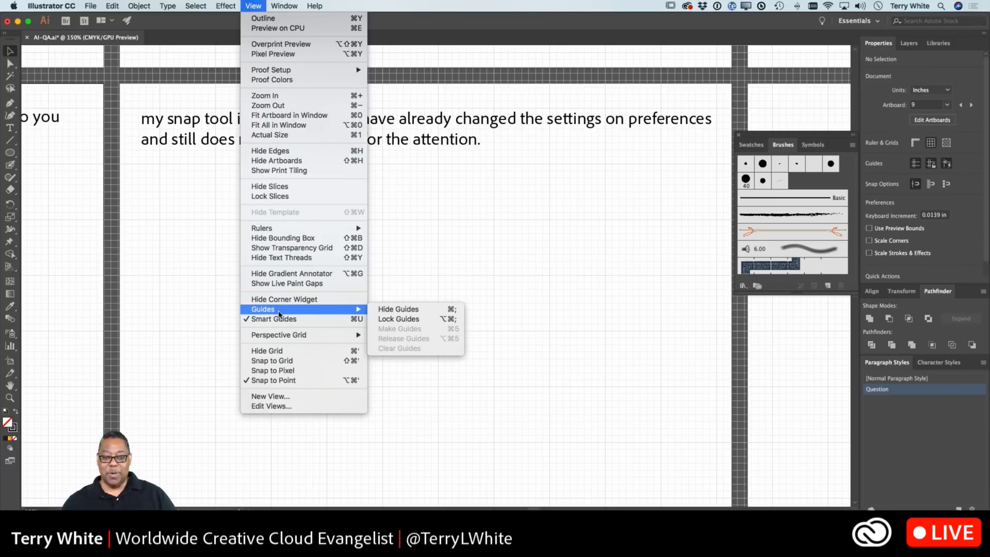
pyautogui.click(279, 351)
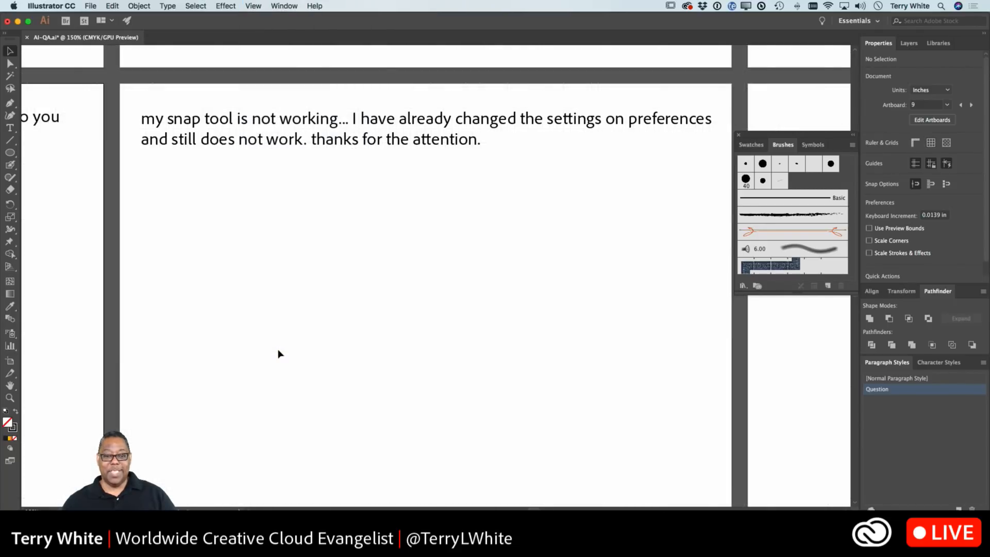
# Draw a closed freeform blob about 8.07 in wide and 6.52 in high on the next blank artboard, using the Pencil tool with Smooth fidelity
pyautogui.hscroll(3, 281, 352)
pyautogui.hscroll(20, 283, 352)
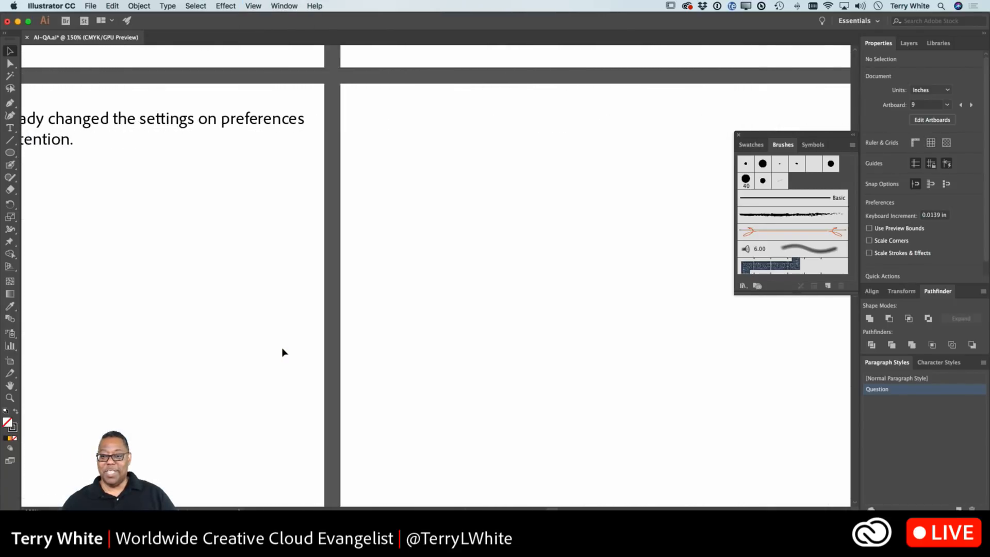
pyautogui.hscroll(2, 283, 352)
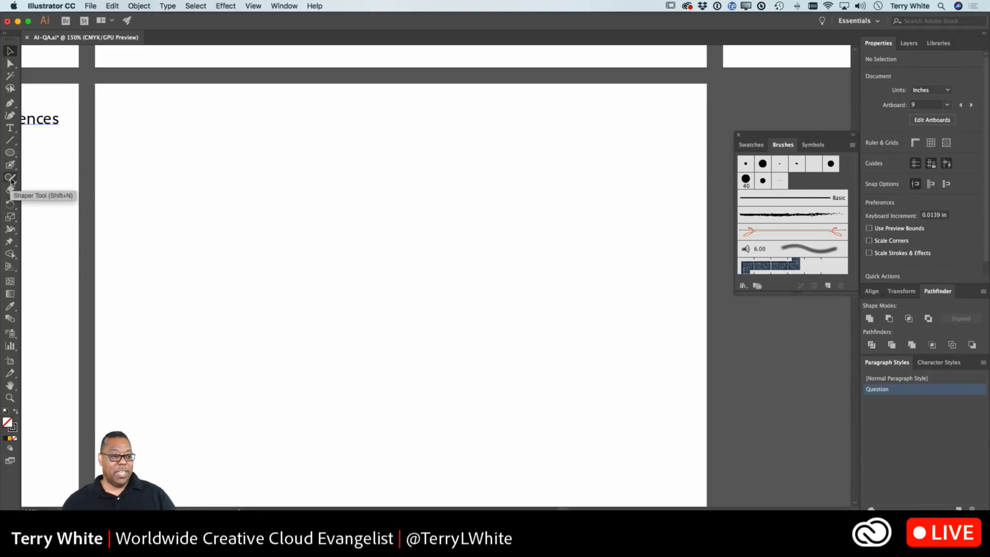
pyautogui.click(9, 144)
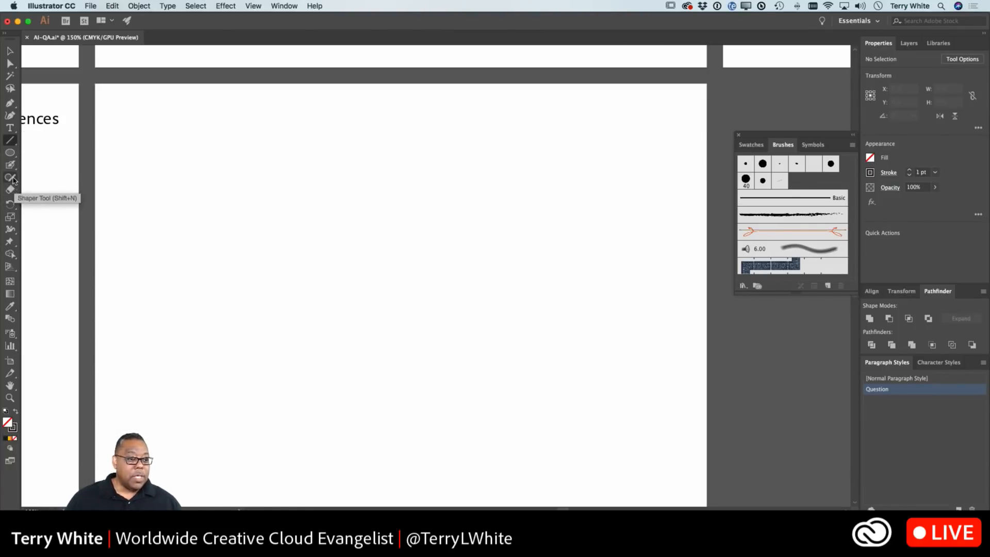
pyautogui.moveTo(10, 177)
pyautogui.mouseDown()
pyautogui.moveTo(52, 177)
pyautogui.moveTo(51, 188)
pyautogui.mouseUp()
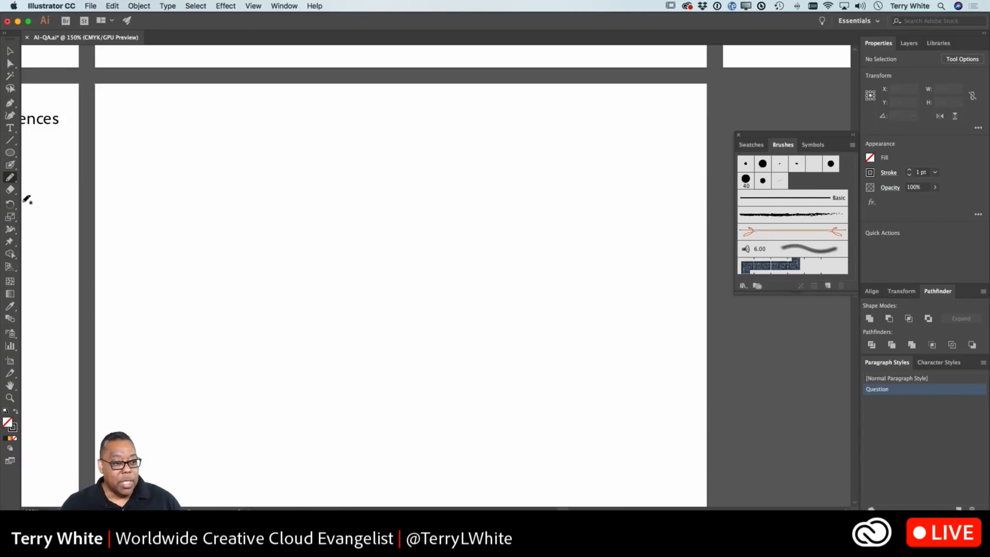
pyautogui.doubleClick(9, 178)
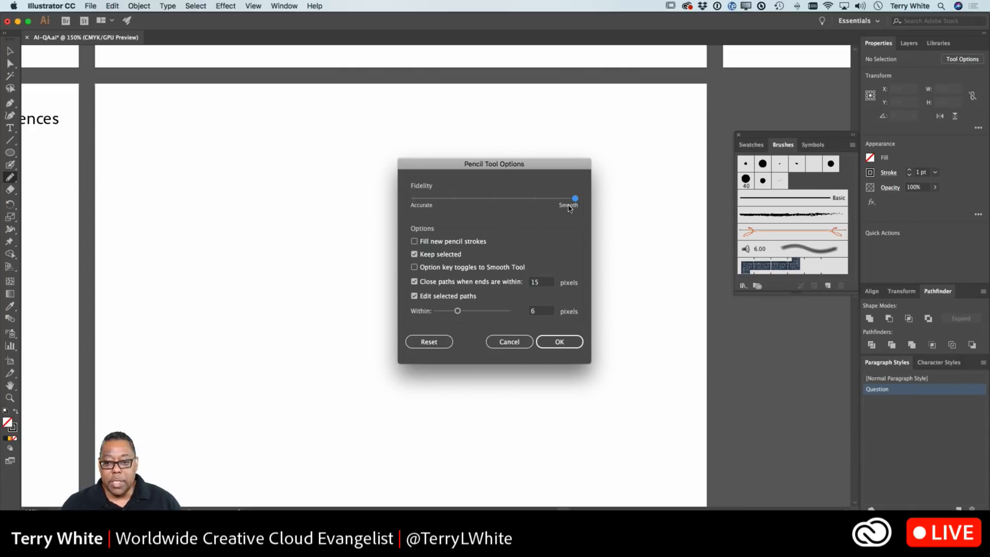
pyautogui.click(558, 342)
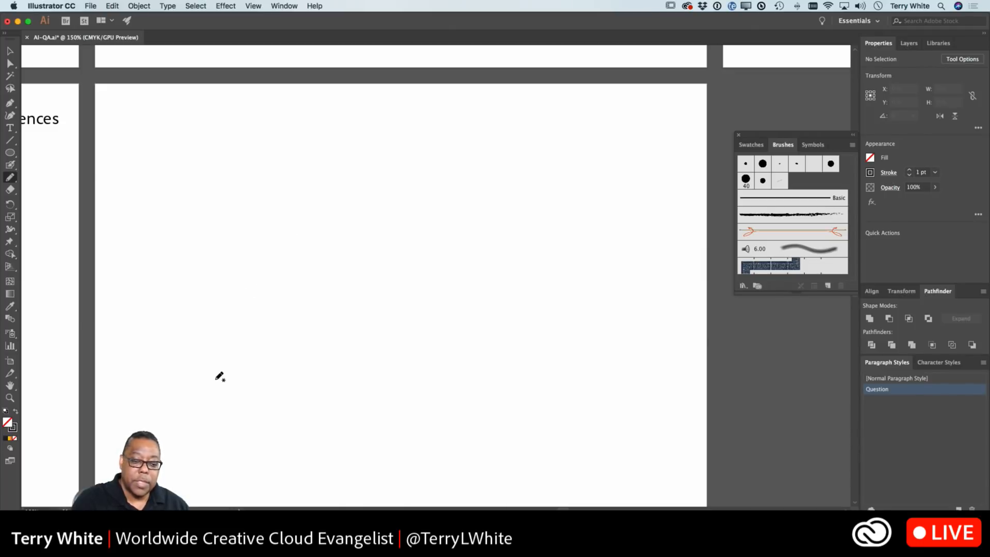
pyautogui.moveTo(206, 392)
pyautogui.mouseDown()
pyautogui.moveTo(180, 370)
pyautogui.moveTo(199, 316)
pyautogui.moveTo(322, 244)
pyautogui.moveTo(384, 146)
pyautogui.moveTo(445, 128)
pyautogui.moveTo(527, 137)
pyautogui.moveTo(590, 177)
pyautogui.moveTo(629, 251)
pyautogui.moveTo(597, 308)
pyautogui.moveTo(506, 344)
pyautogui.moveTo(425, 353)
pyautogui.moveTo(378, 408)
pyautogui.moveTo(414, 454)
pyautogui.moveTo(382, 487)
pyautogui.moveTo(316, 481)
pyautogui.moveTo(252, 456)
pyautogui.moveTo(207, 385)
pyautogui.mouseUp()
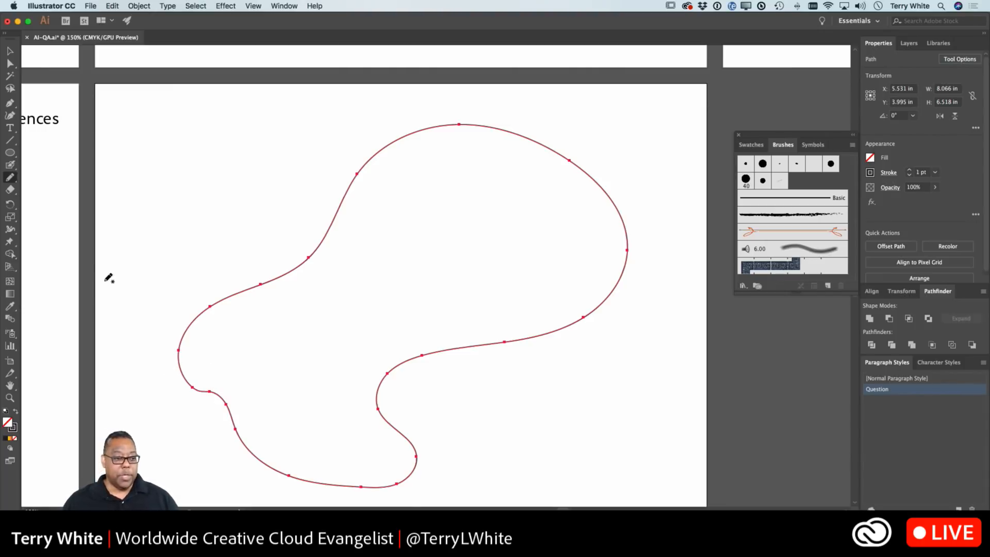
# Fill the freeform blob with solid magenta pink
pyautogui.click(10, 282)
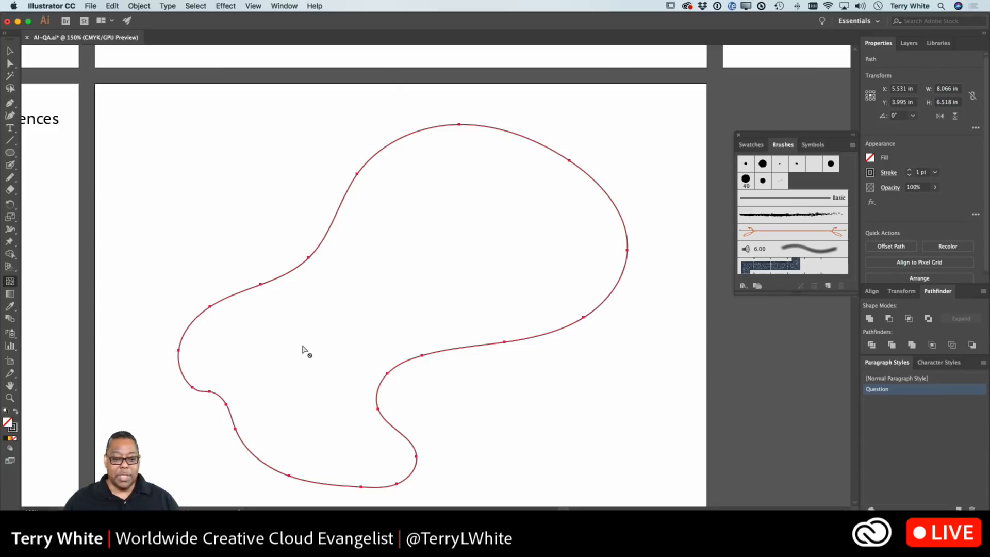
pyautogui.click(10, 51)
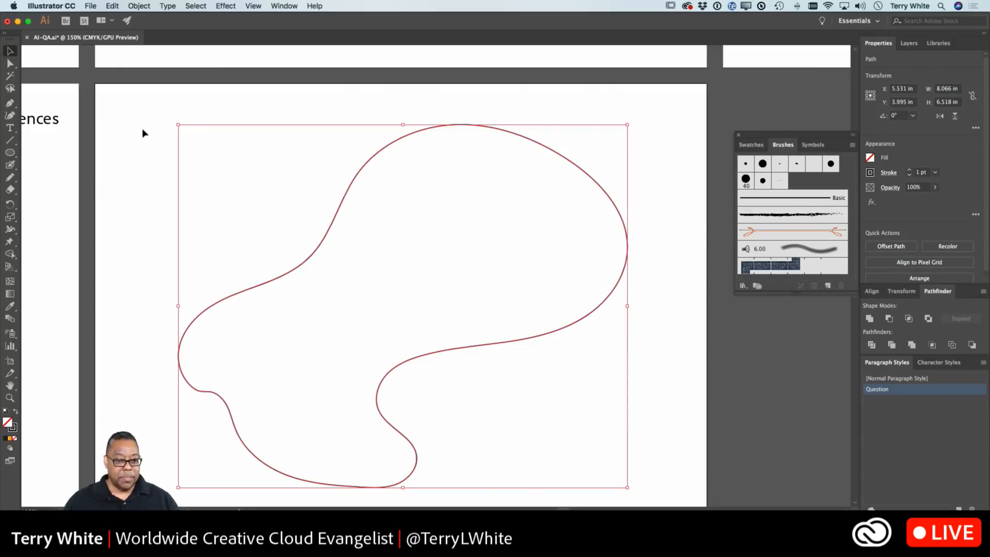
pyautogui.click(10, 282)
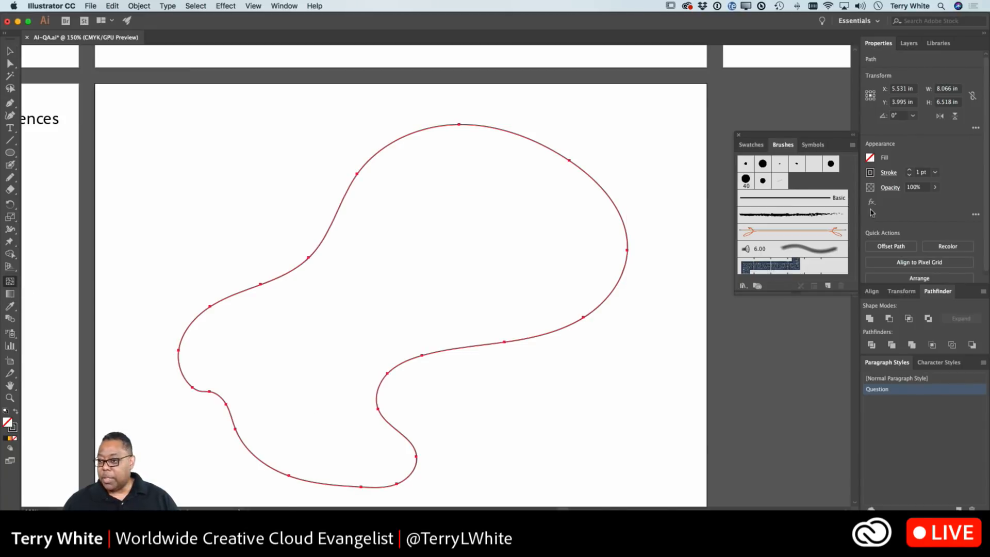
pyautogui.click(871, 160)
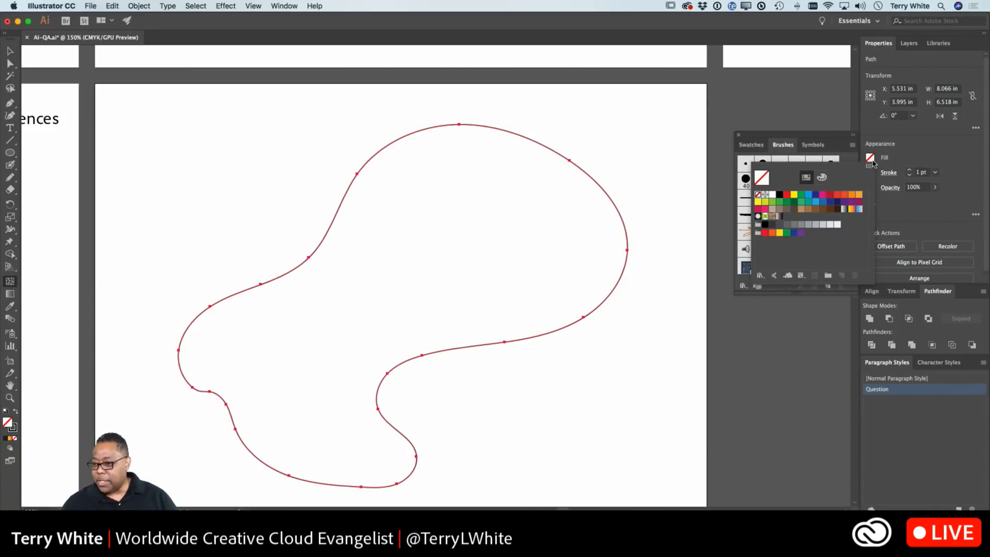
pyautogui.click(824, 195)
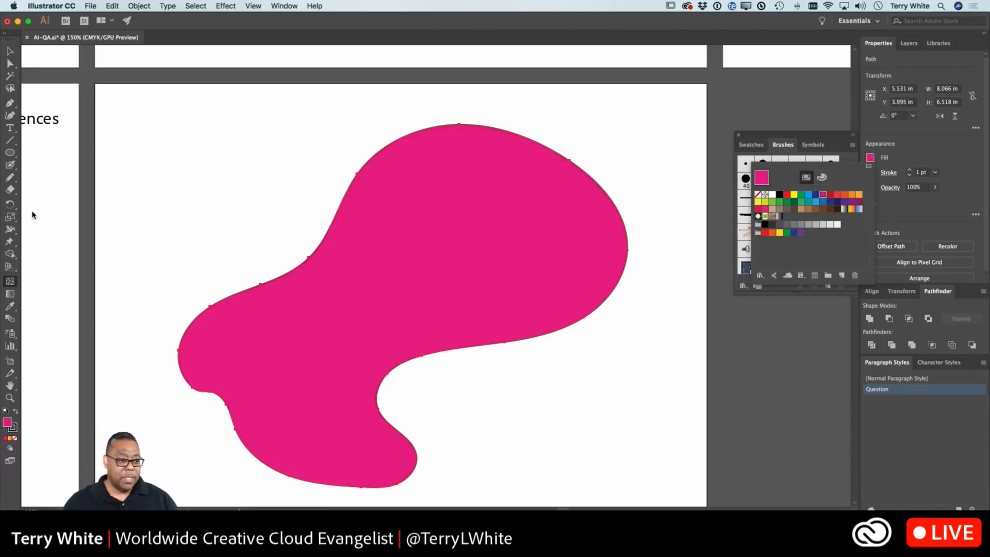
# Add a gradient mesh point in the blob's lower-left lobe at about X 3.44 in, Y 4.63 in and color it orange-red
pyautogui.click(10, 282)
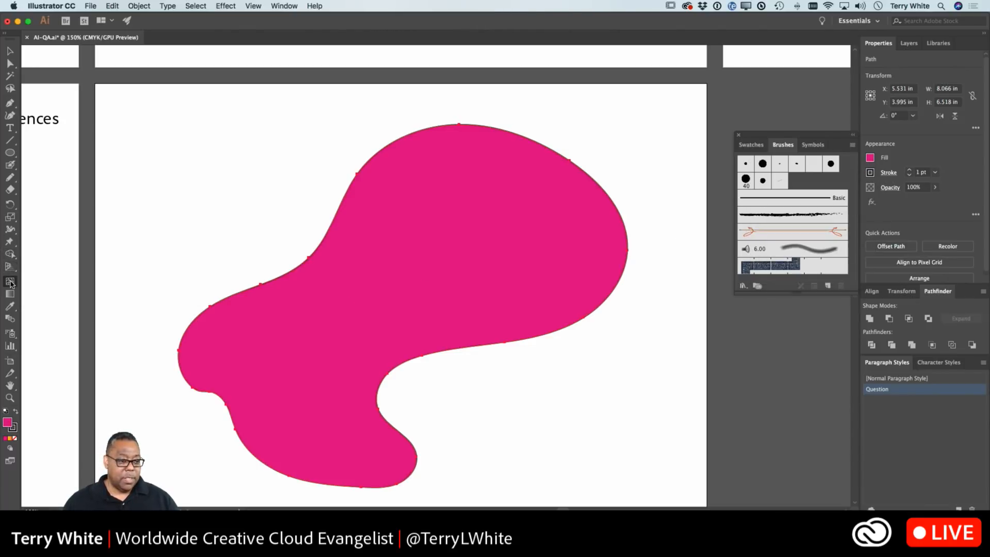
pyautogui.click(288, 345)
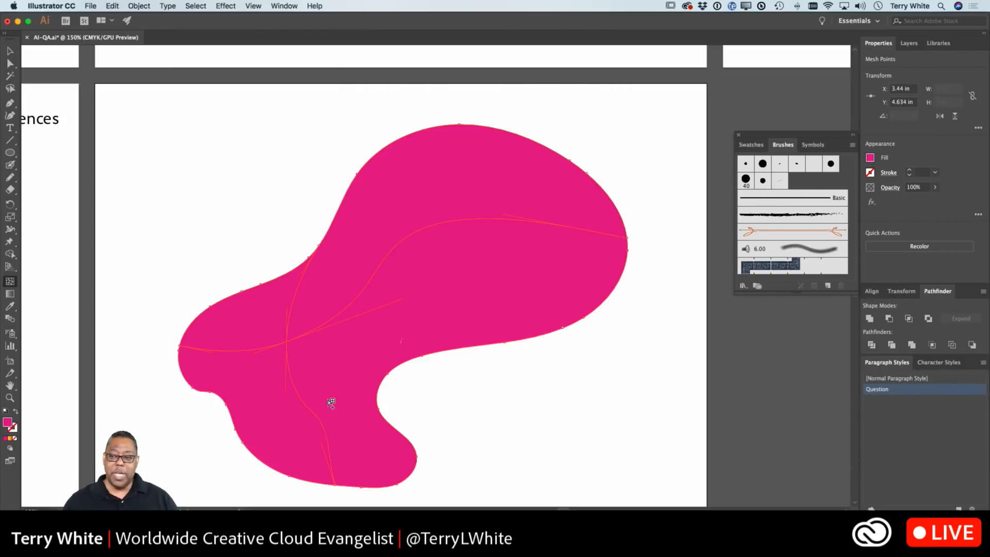
pyautogui.click(871, 161)
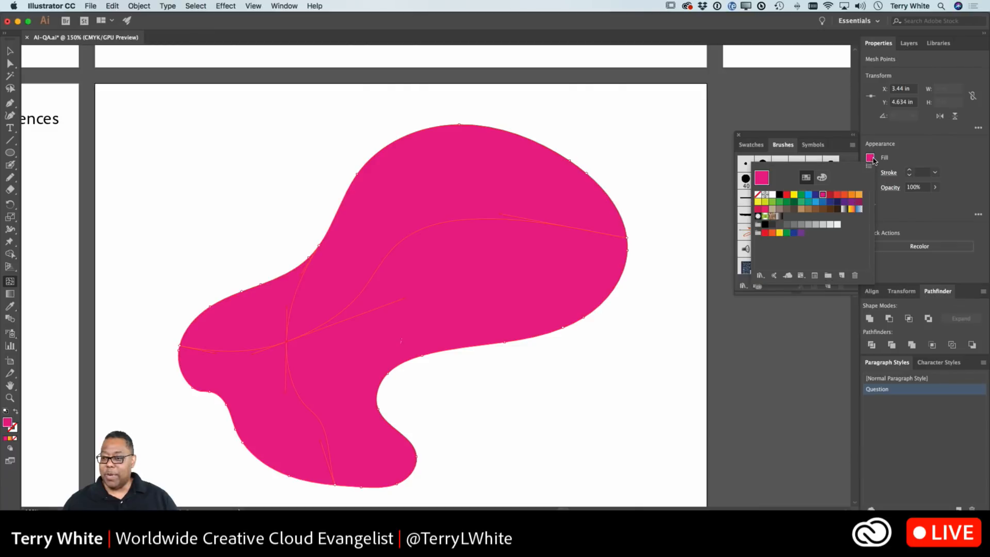
pyautogui.click(844, 195)
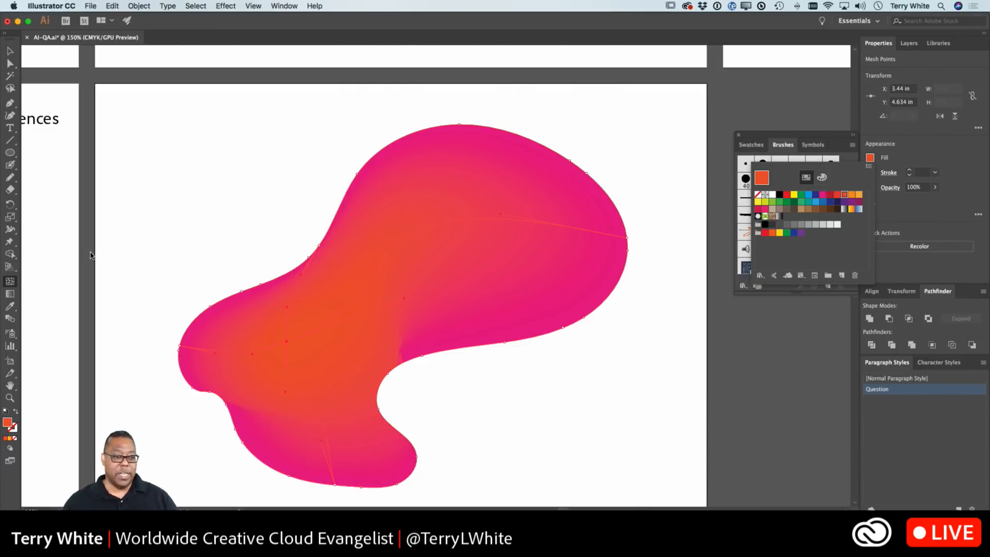
# Add a second mesh point in the blob's right lobe at about X 7.66 in, Y 3.61 in and color it 20% black light gray
pyautogui.click(10, 282)
pyautogui.click(523, 285)
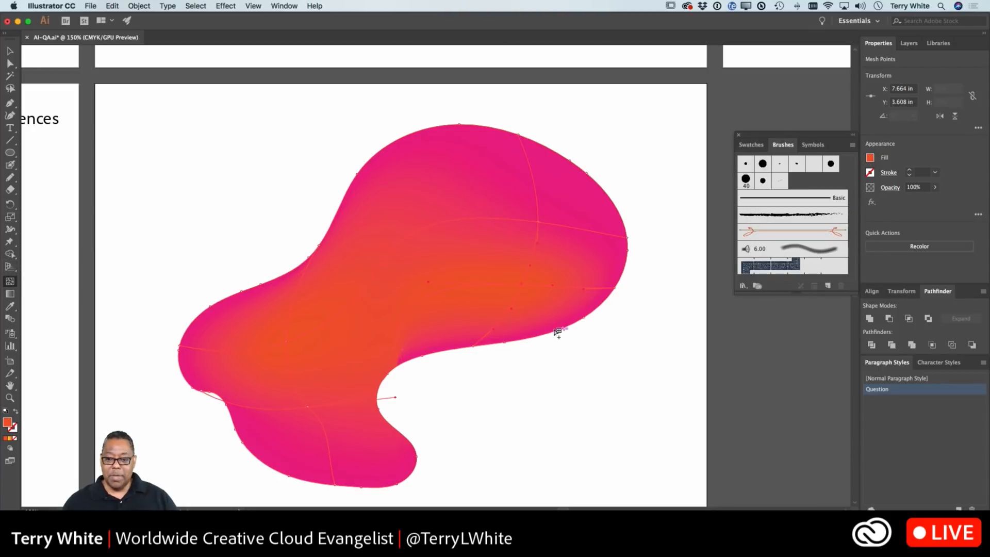
pyautogui.click(871, 160)
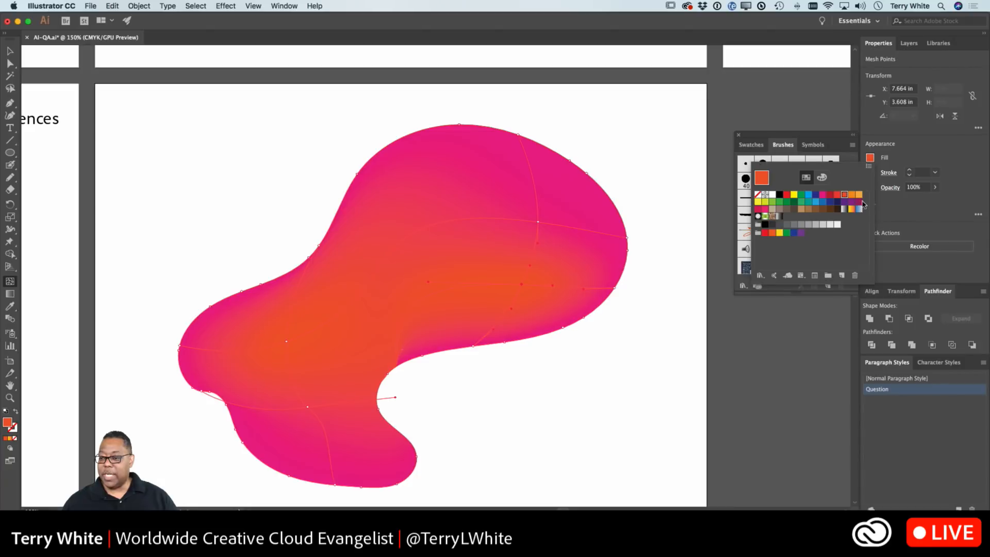
pyautogui.click(838, 225)
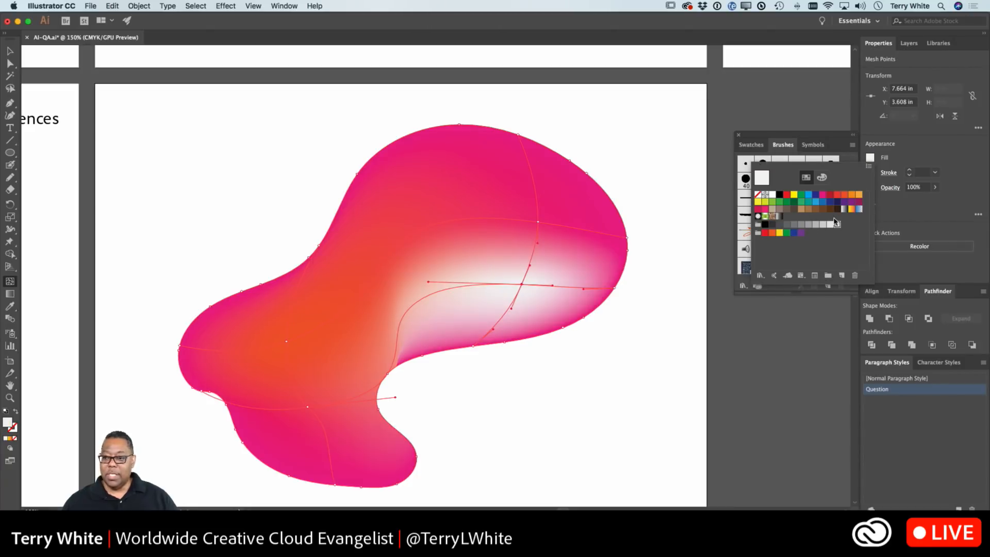
pyautogui.click(809, 225)
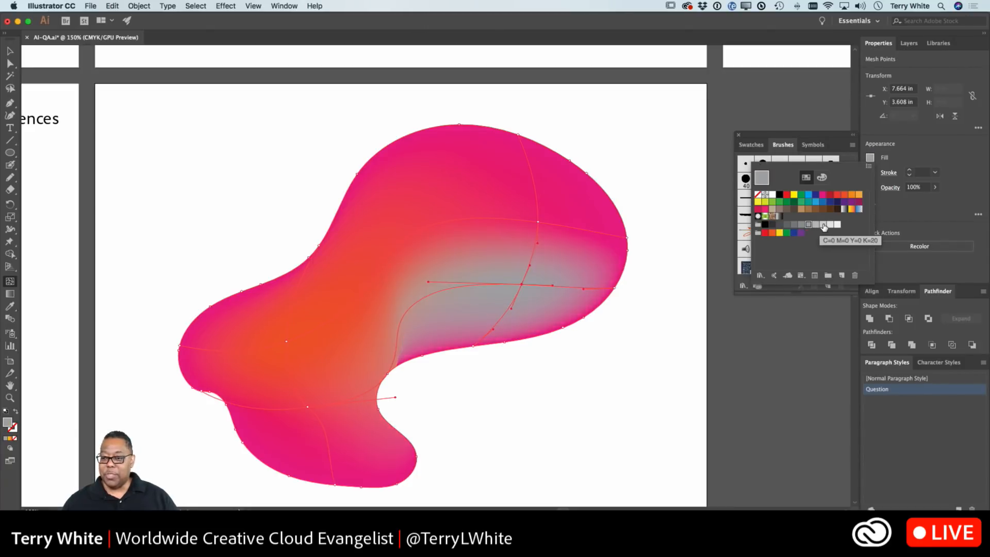
pyautogui.click(824, 226)
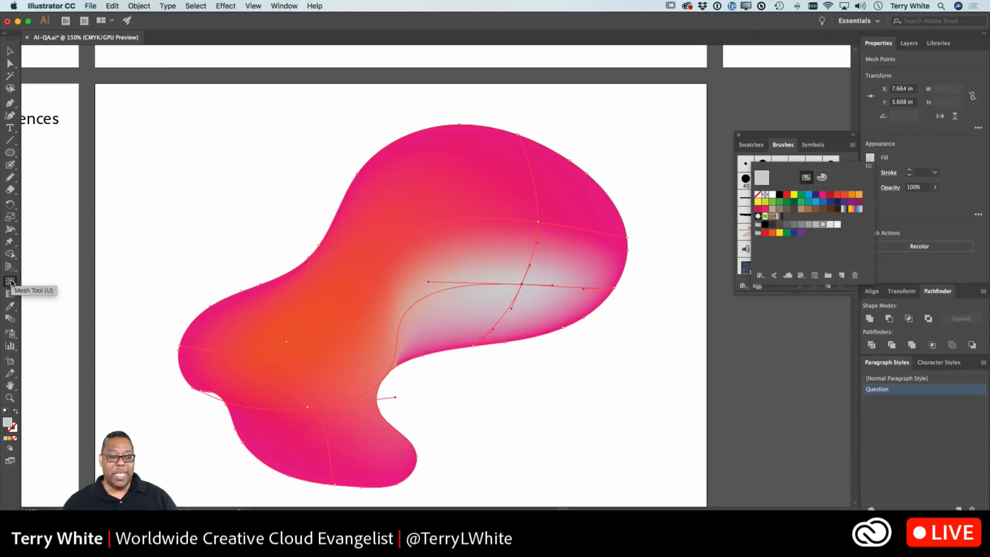
# Add light gray mesh points in the blob's upper lobe, left lobe and bottom-right lobe, near X 6.58, 3.09 and 4.58 in
pyautogui.click(10, 283)
pyautogui.click(462, 177)
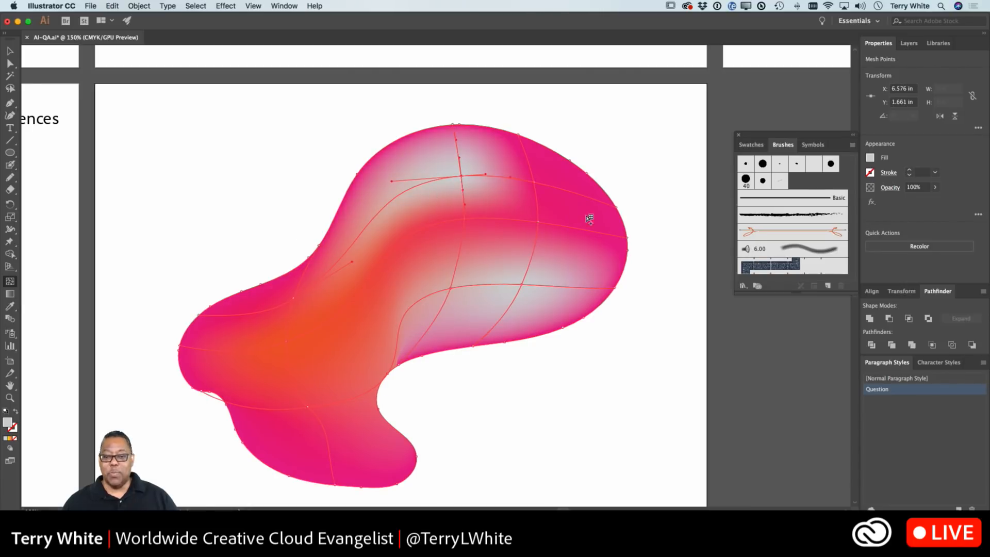
pyautogui.click(267, 358)
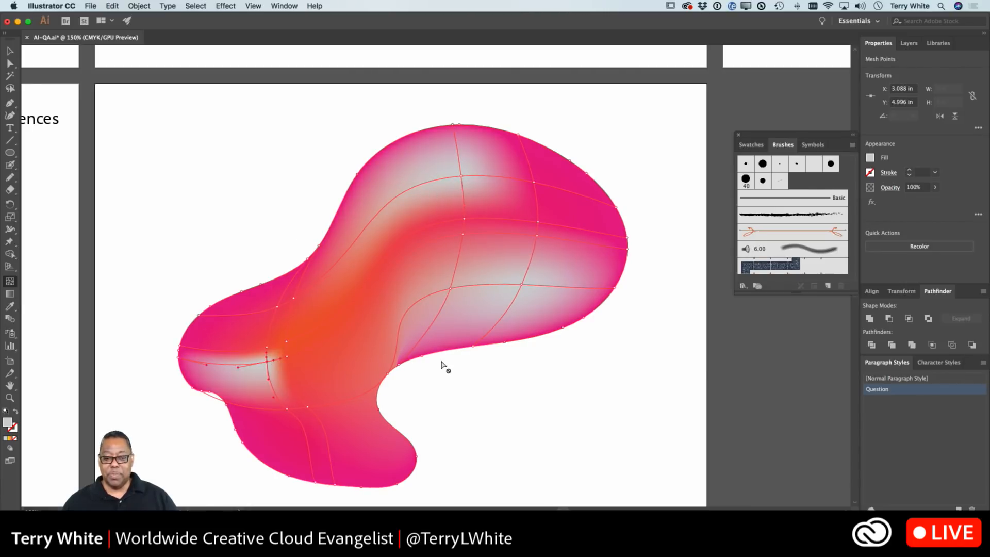
pyautogui.click(352, 437)
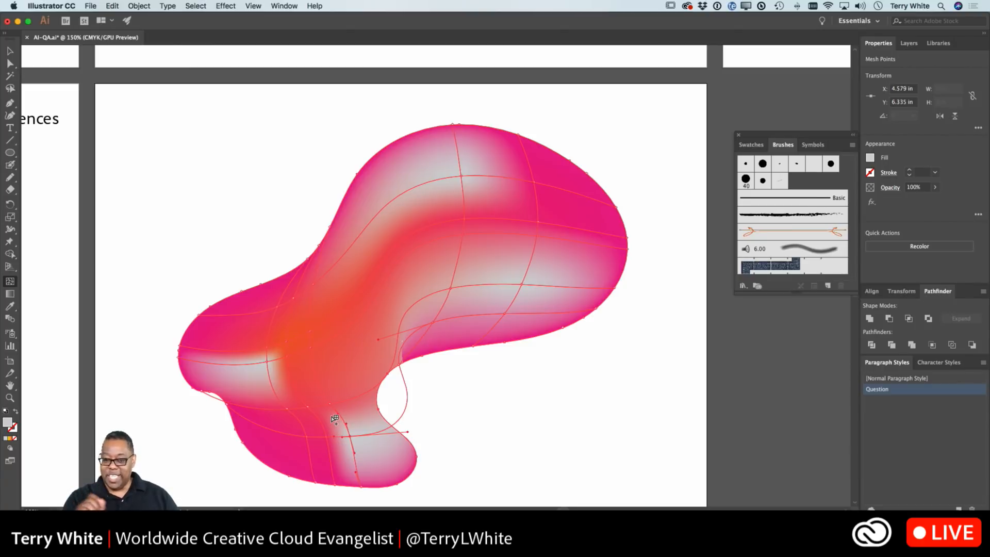
# Add a mesh point in the blob's bottom-left area at about X 3.36 in, Y 6.60 in, try several swatches and color it crimson red
pyautogui.click(282, 450)
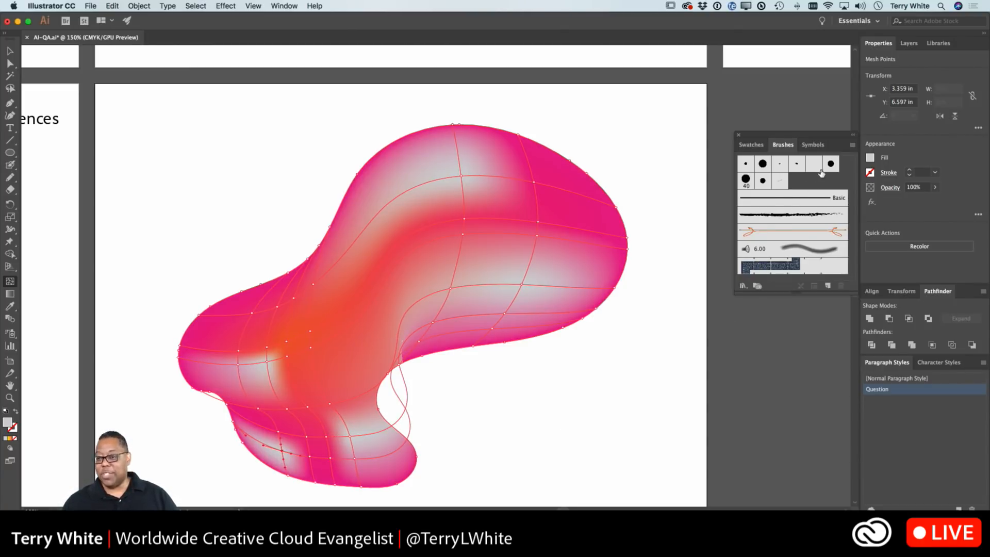
pyautogui.click(871, 158)
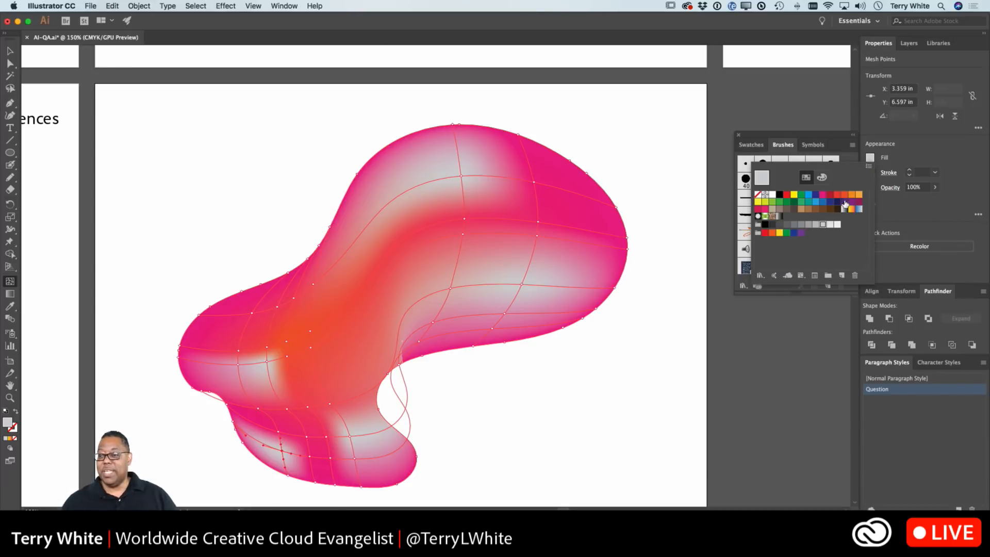
pyautogui.click(801, 224)
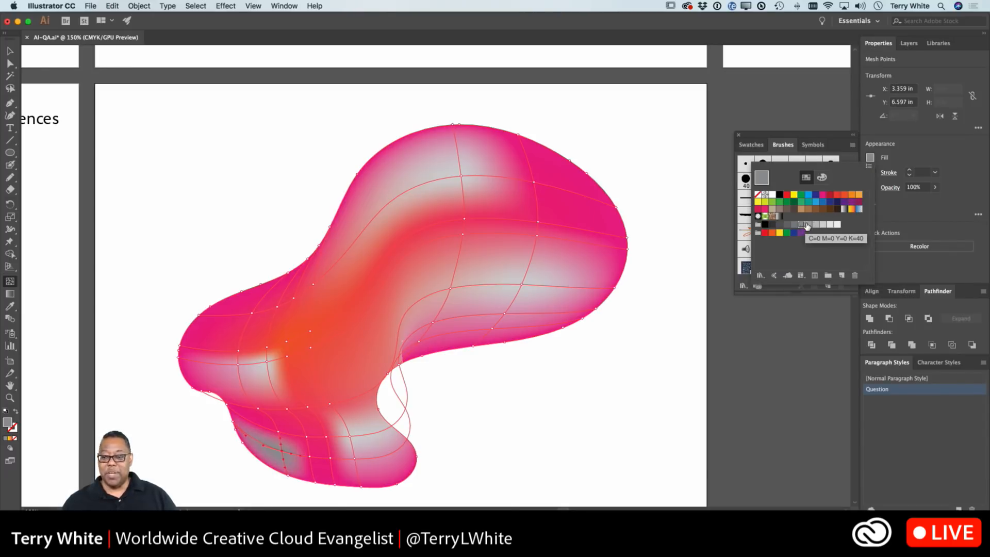
pyautogui.click(807, 225)
pyautogui.click(820, 210)
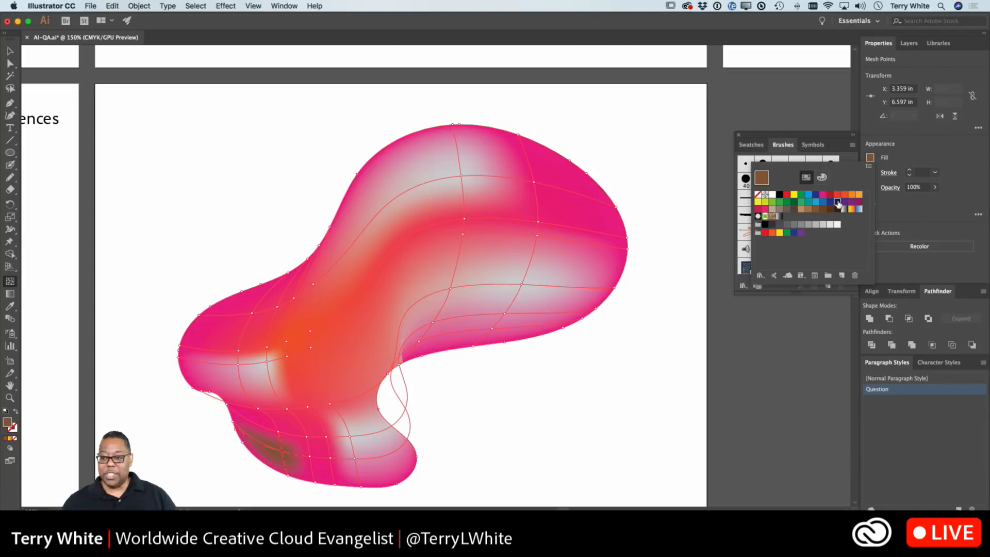
pyautogui.click(836, 203)
pyautogui.click(845, 196)
pyautogui.click(858, 194)
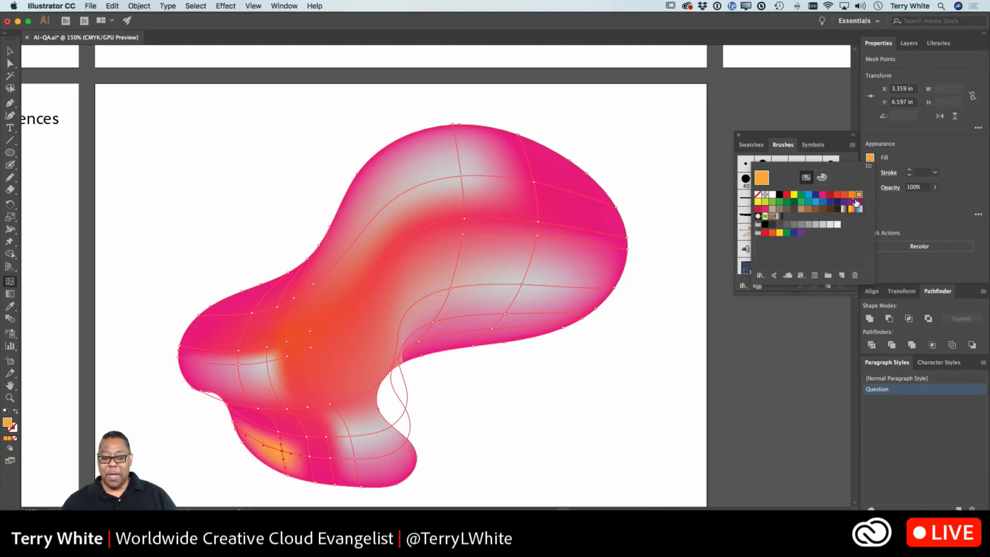
pyautogui.click(758, 209)
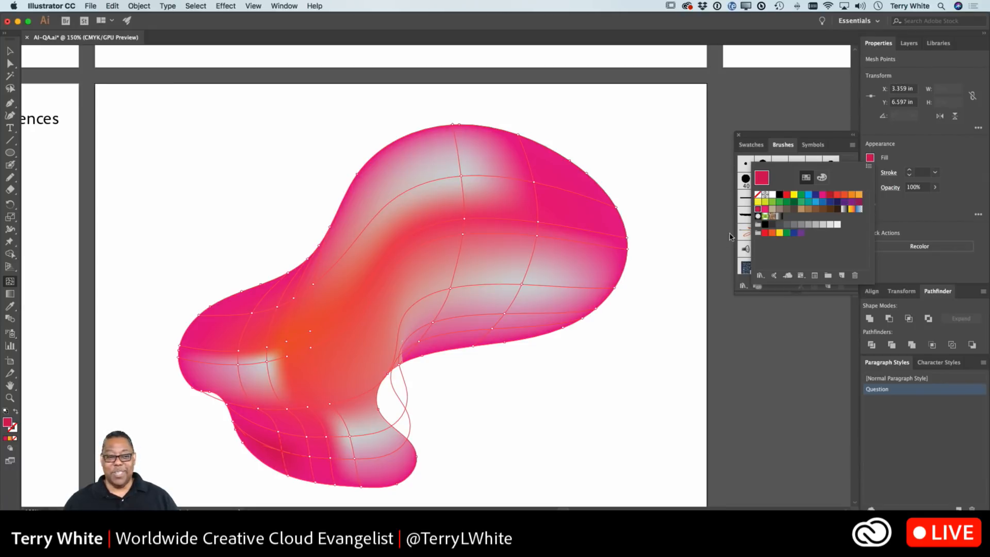
# Scale the mesh blob down proportionally to about half its size, keeping its lower-right corner in place
pyautogui.click(11, 57)
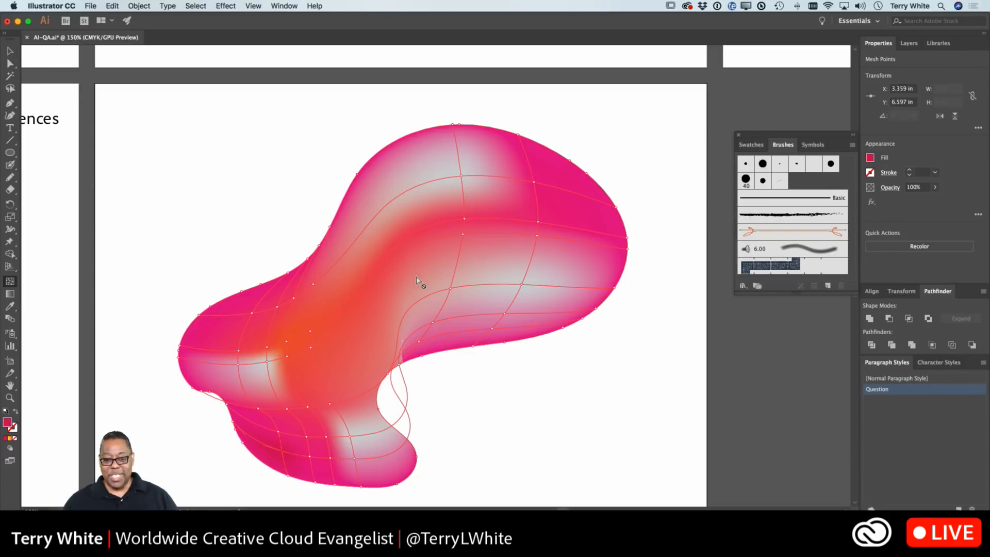
pyautogui.click(10, 51)
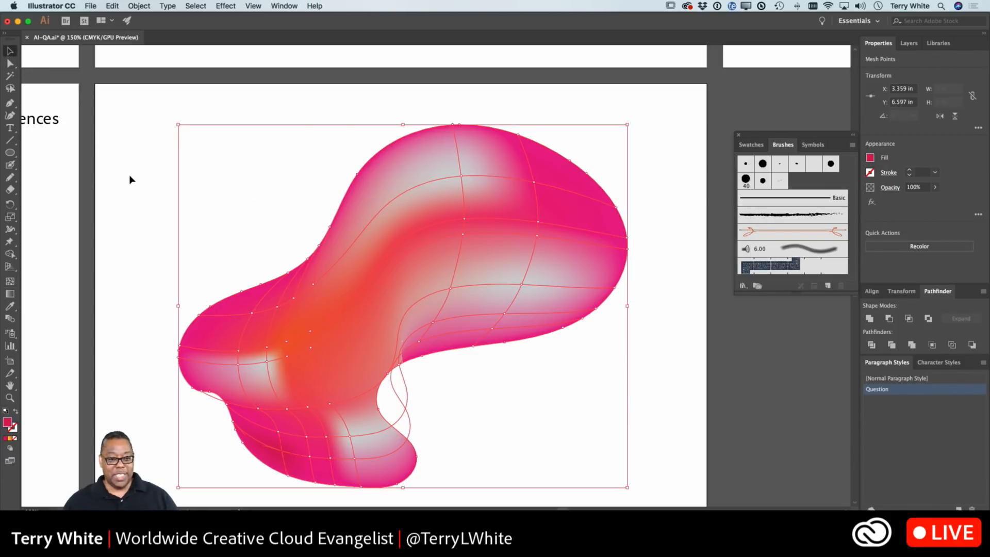
pyautogui.moveTo(177, 125); pyautogui.dragTo(407, 309)
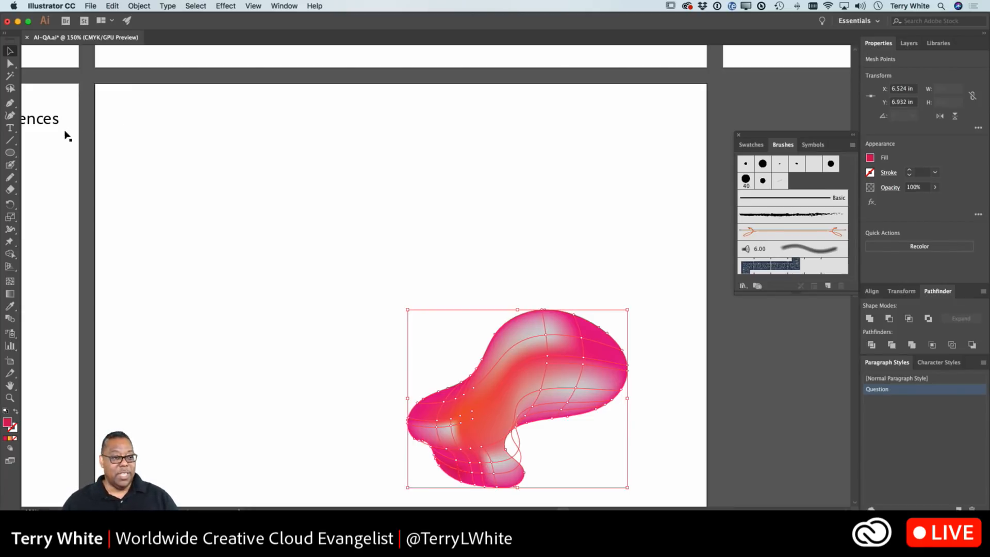
# Draw an area text frame about 5.5 in wide and 2.08 in high above the blob and fill it with THANK YOU
pyautogui.click(14, 131)
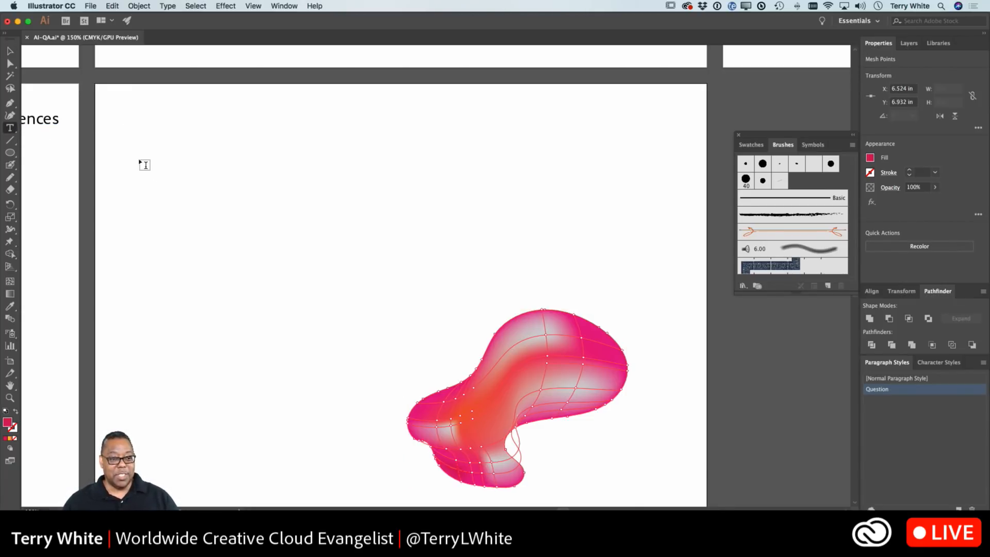
pyautogui.moveTo(139, 160); pyautogui.dragTo(445, 275)
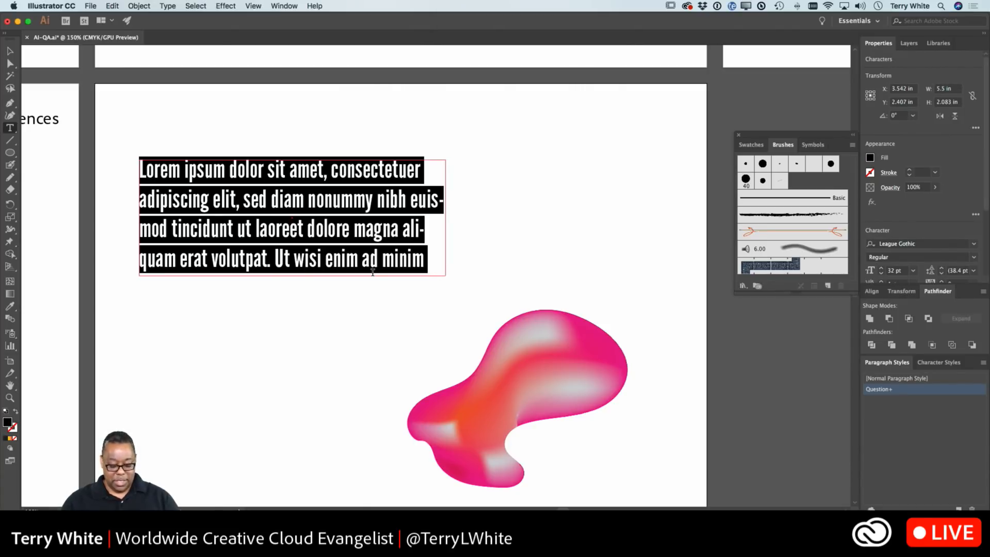
pyautogui.write('THANK')
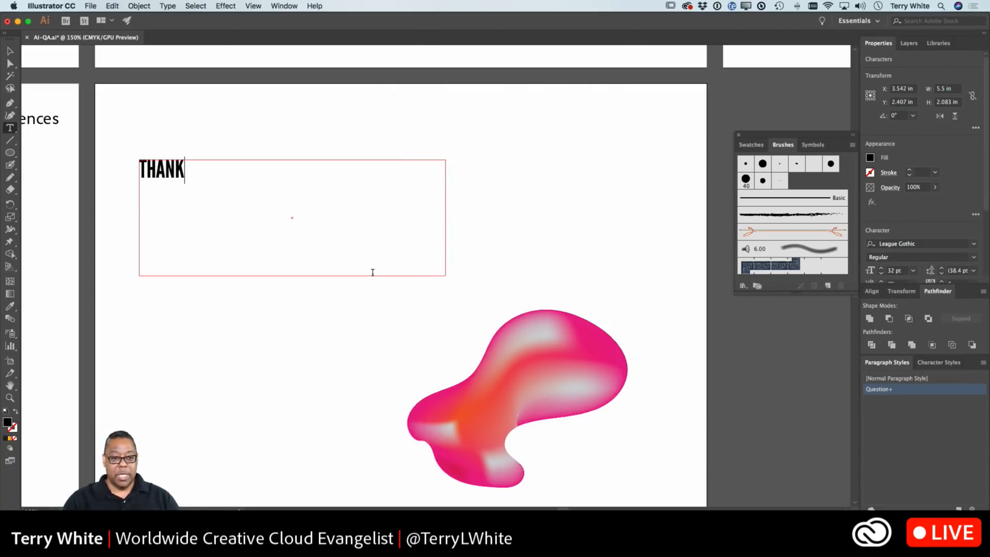
pyautogui.write(' YOU')
# Enlarge all of the THANK YOU text to 128 pt so it nearly spans the frame's width
pyautogui.press('super+a')
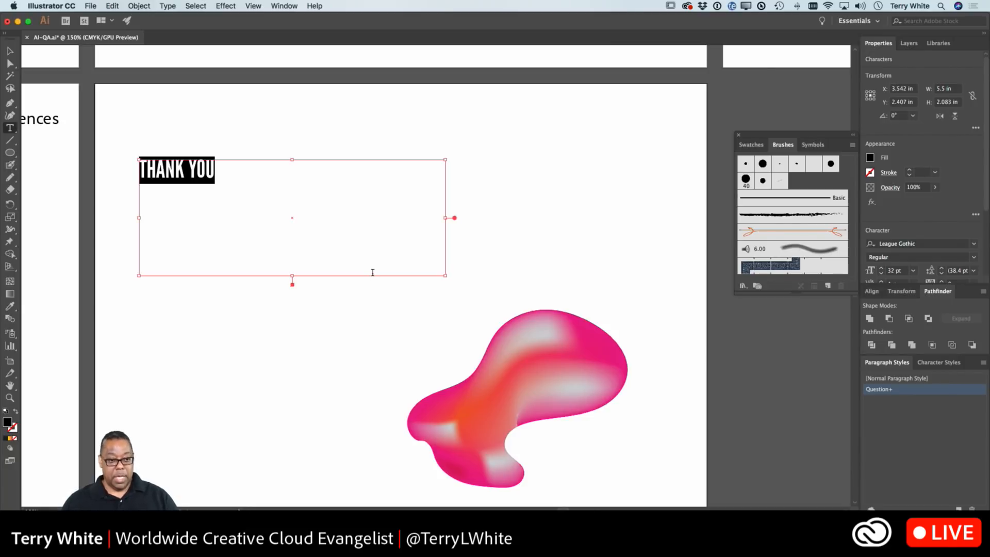
pyautogui.press('super+shift+period')
pyautogui.press('super+shift+period')
pyautogui.press('super+shift+period')
pyautogui.press('super+shift+period')
pyautogui.press('super+shift+period')
pyautogui.press('super+shift+period')
pyautogui.press('super+shift+period')
pyautogui.press('super+shift+period')
pyautogui.press('super+shift+period')
pyautogui.press('super+shift+period')
pyautogui.press('super+shift+period')
pyautogui.press('super+shift+period')
pyautogui.press('super+shift+period')
pyautogui.press('super+shift+period')
pyautogui.press('super+shift+period')
pyautogui.press('super+shift+period')
pyautogui.press('super+shift+period')
pyautogui.press('super+shift+period')
pyautogui.press('super+shift+period')
pyautogui.press('super+shift+period')
pyautogui.press('super+shift+period')
pyautogui.press('super+shift+period')
pyautogui.press('super+shift+period')
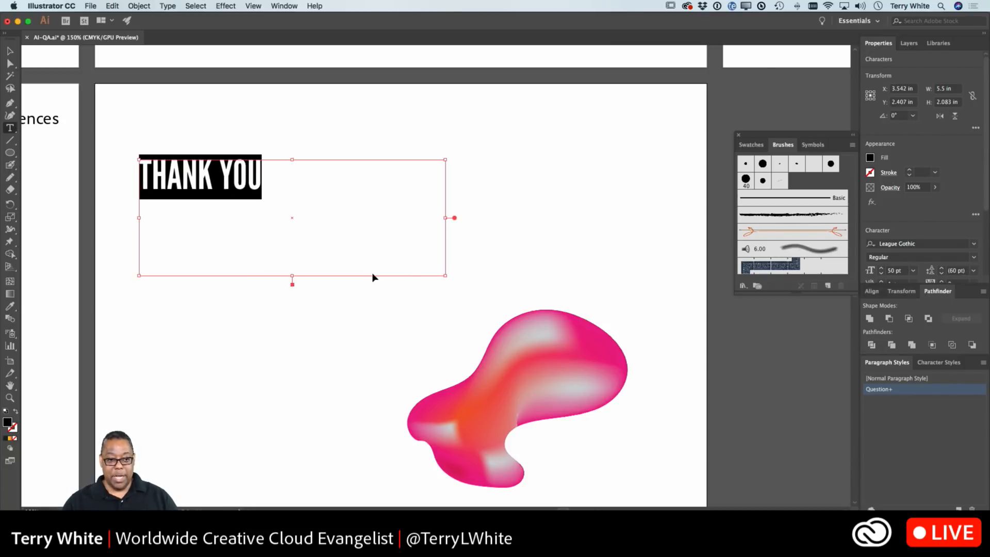
pyautogui.press('super+shift+period')
pyautogui.press('super+shift+period')
pyautogui.press('super+shift+period')
pyautogui.press('super+shift+period')
pyautogui.press('super+shift+period')
pyautogui.press('super+shift+period')
pyautogui.press('super+shift+period')
pyautogui.press('super+shift+period')
pyautogui.press('super+shift+period')
pyautogui.press('super+shift+period')
pyautogui.press('super+shift+period')
pyautogui.press('super+shift+period')
pyautogui.press('super+shift+period')
pyautogui.press('super+shift+period')
pyautogui.press('super+shift+period')
pyautogui.press('super+shift+period')
pyautogui.press('super+shift+period')
pyautogui.press('super+shift+period')
pyautogui.press('super+shift+period')
pyautogui.press('super+shift+period')
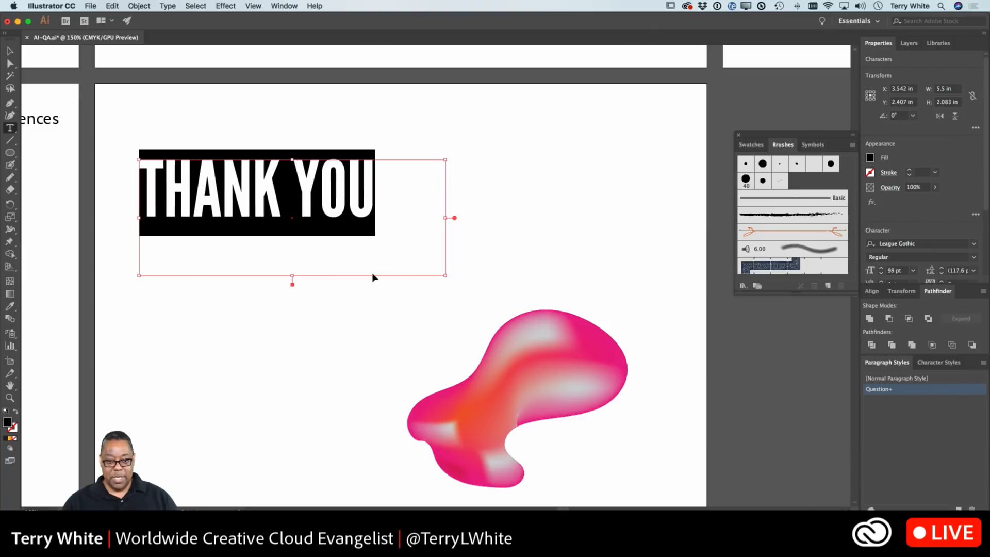
pyautogui.press('super+shift+period')
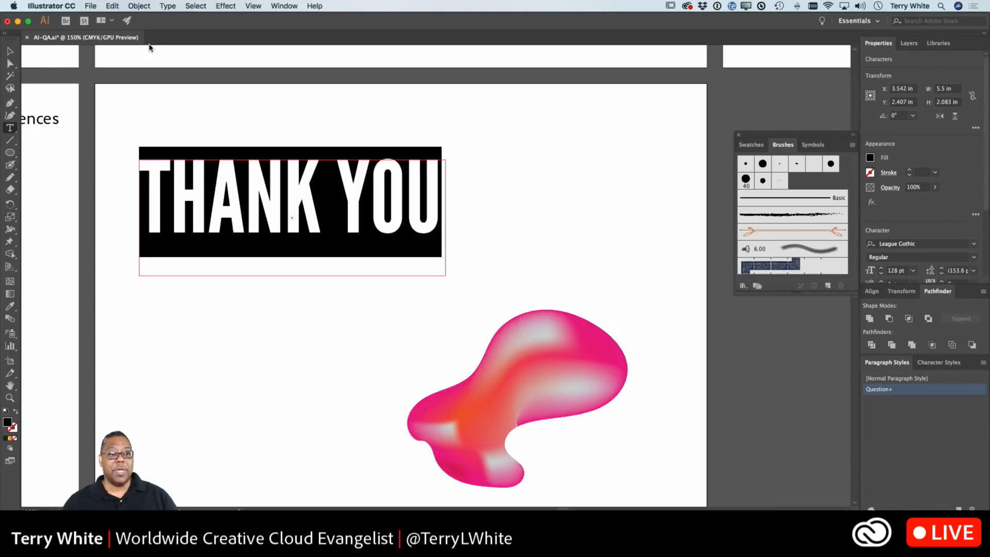
# Look at the Warp effects with the THANK YOU characters still highlighted for text editing
pyautogui.click(162, 7)
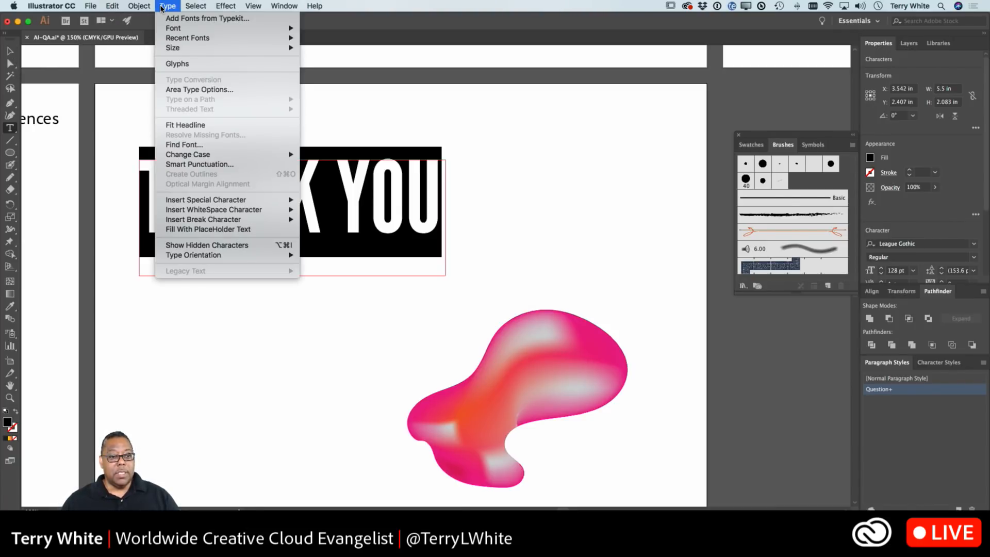
pyautogui.moveTo(235, 7)
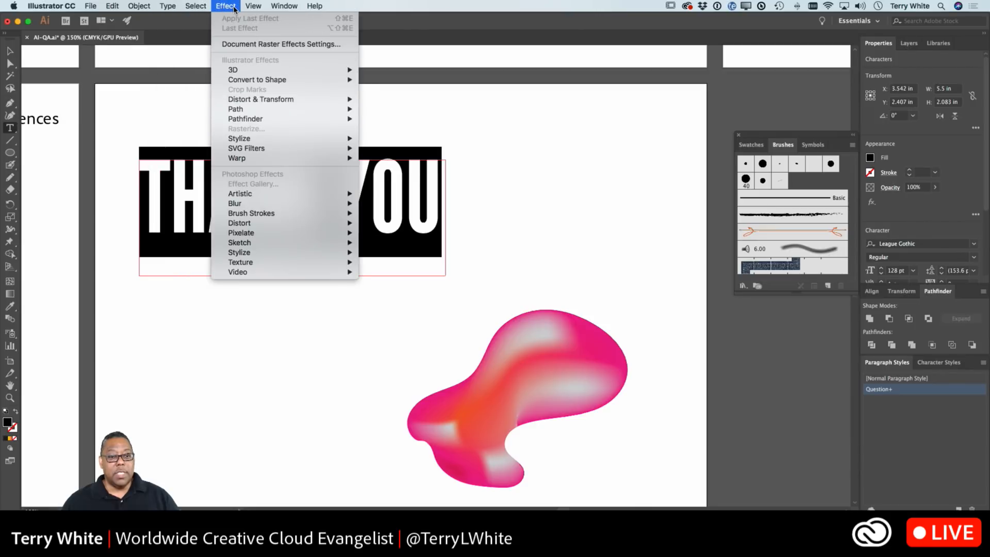
pyautogui.moveTo(256, 161)
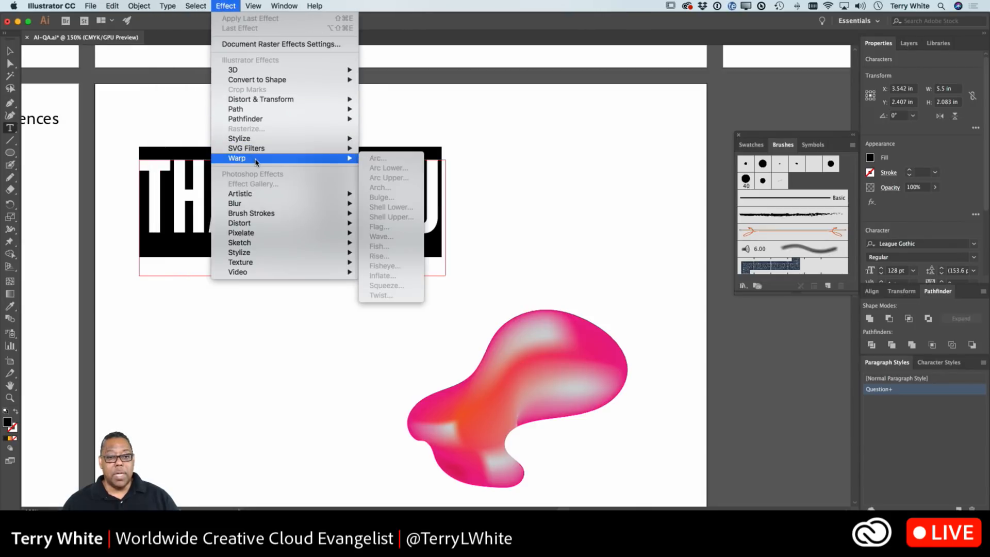
pyautogui.press('Escape')
pyautogui.press('Escape')
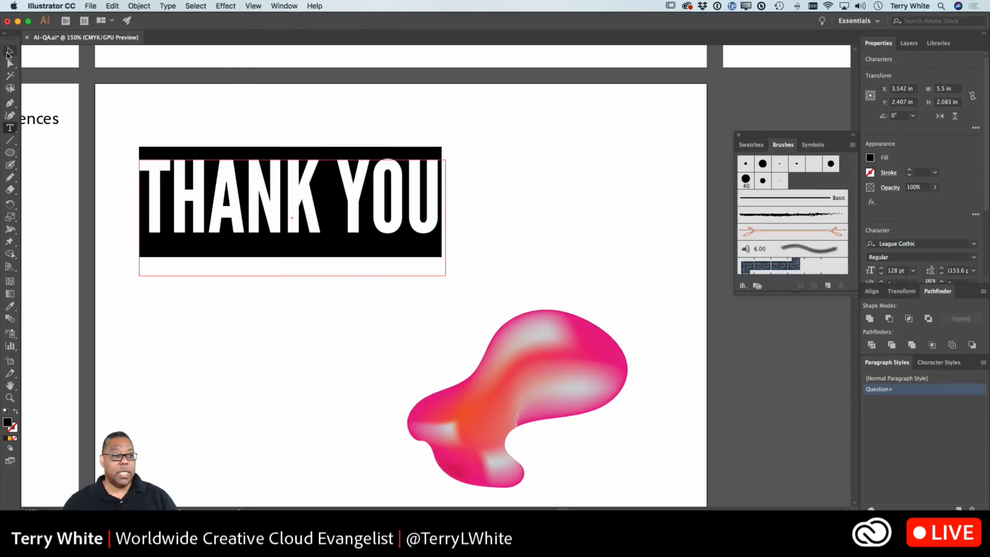
# Select the THANK YOU text frame as an object and look at the Warp effects for it
pyautogui.click(249, 6)
pyautogui.moveTo(233, 6)
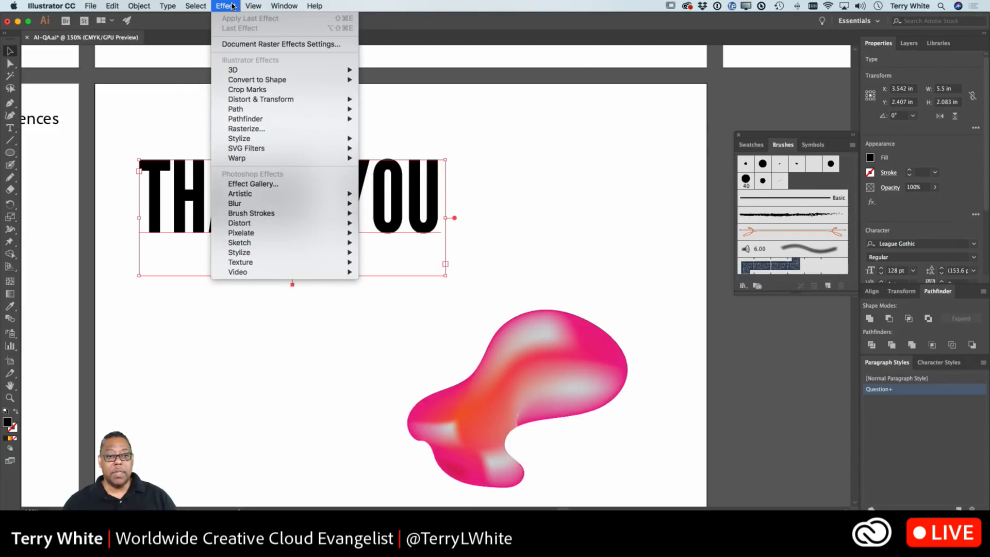
pyautogui.moveTo(263, 163)
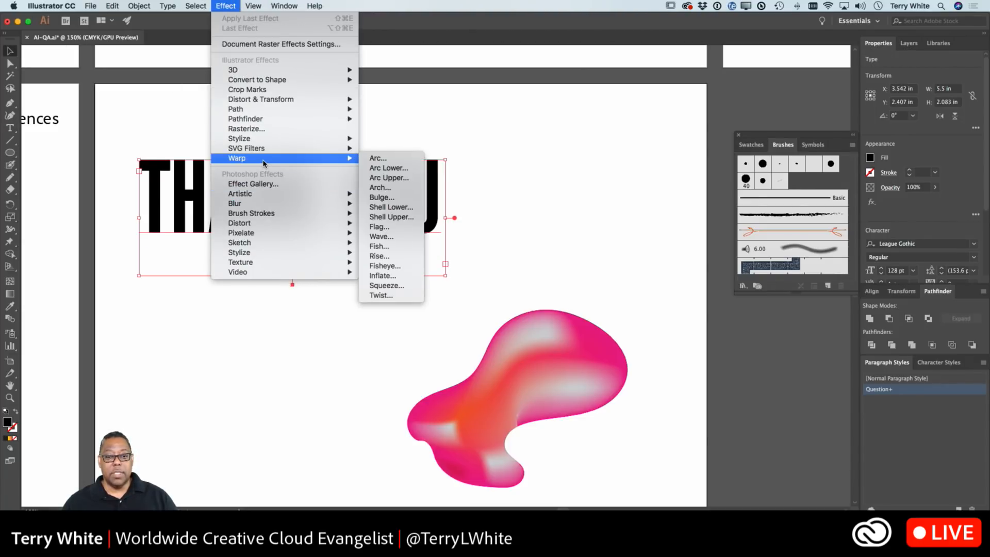
pyautogui.click(226, 6)
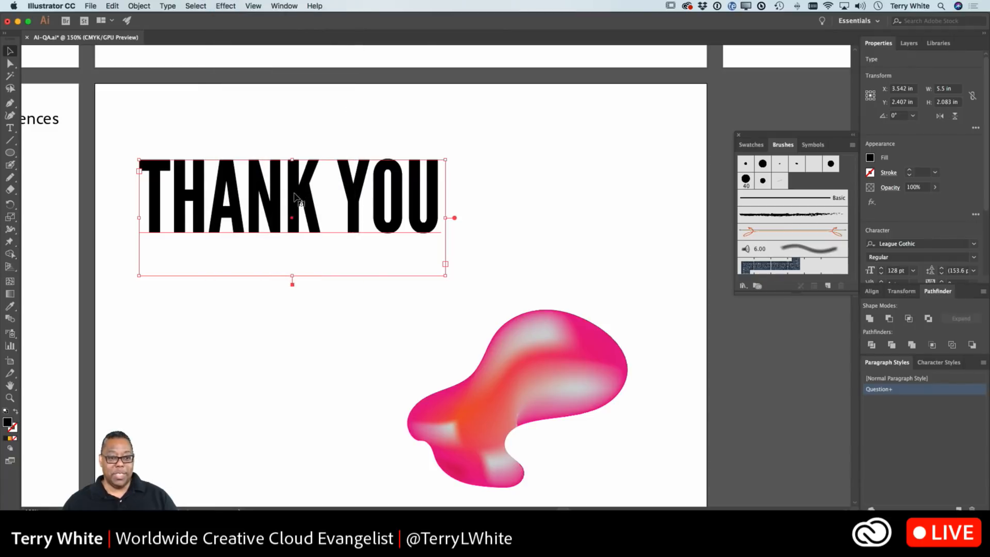
# Highlight all the THANK YOU characters again with the Type tool and recheck the availability of the Warp effects
pyautogui.press('t')
pyautogui.click(305, 223)
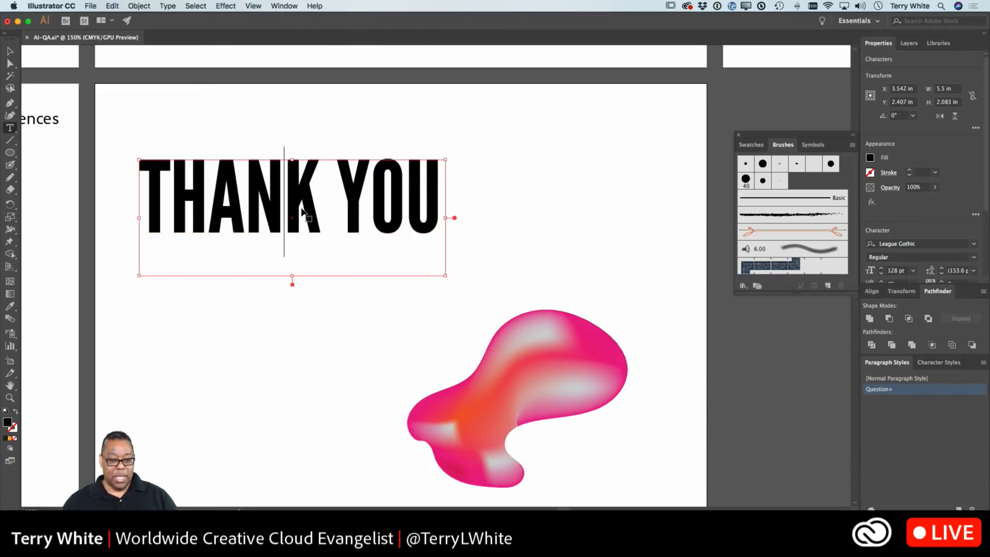
pyautogui.hotkey('ctrl', 'a')
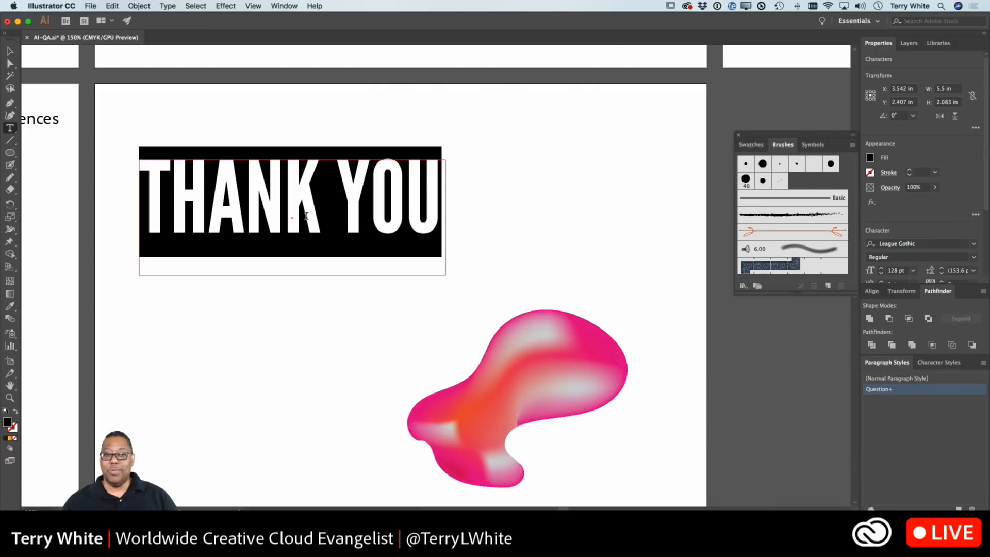
pyautogui.click(251, 6)
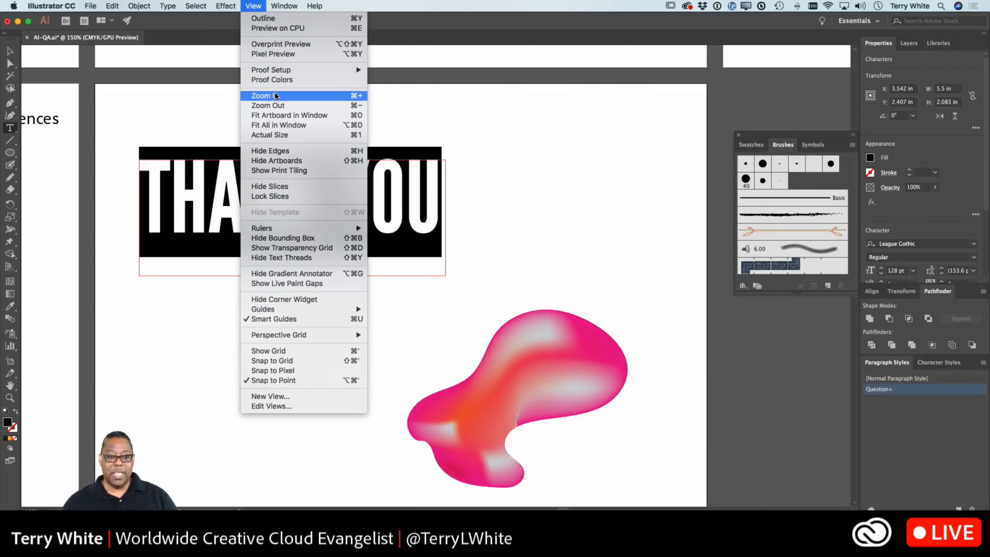
pyautogui.moveTo(235, 6)
pyautogui.moveTo(249, 160)
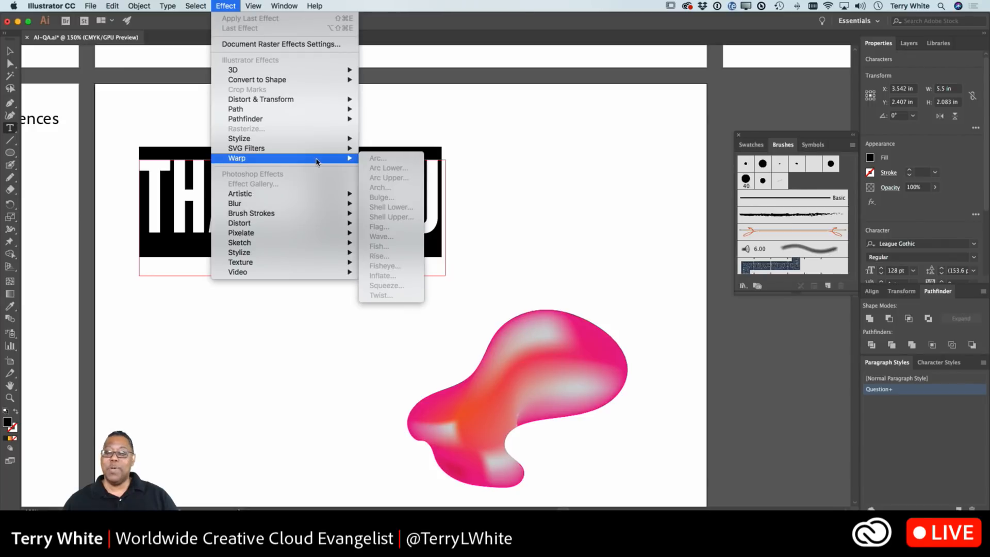
pyautogui.click(253, 6)
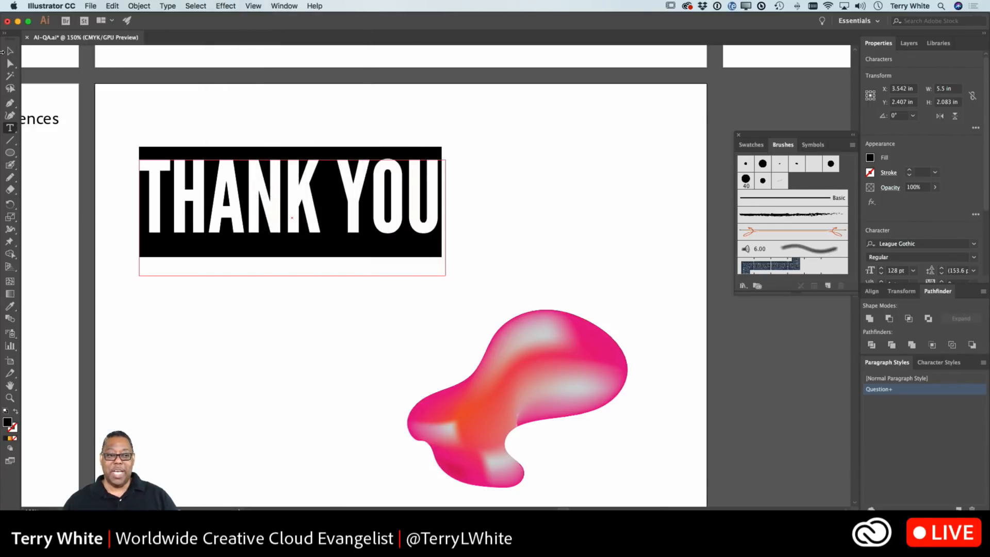
# Select the THANK YOU text frame as an object and give it a previewed horizontal Bulge warp with a 21% bend
pyautogui.click(10, 51)
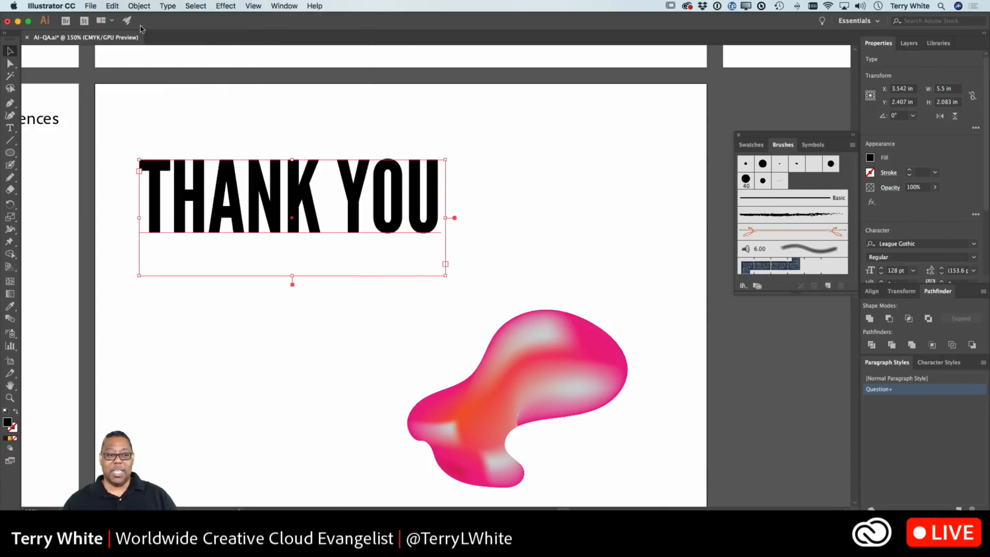
pyautogui.click(232, 6)
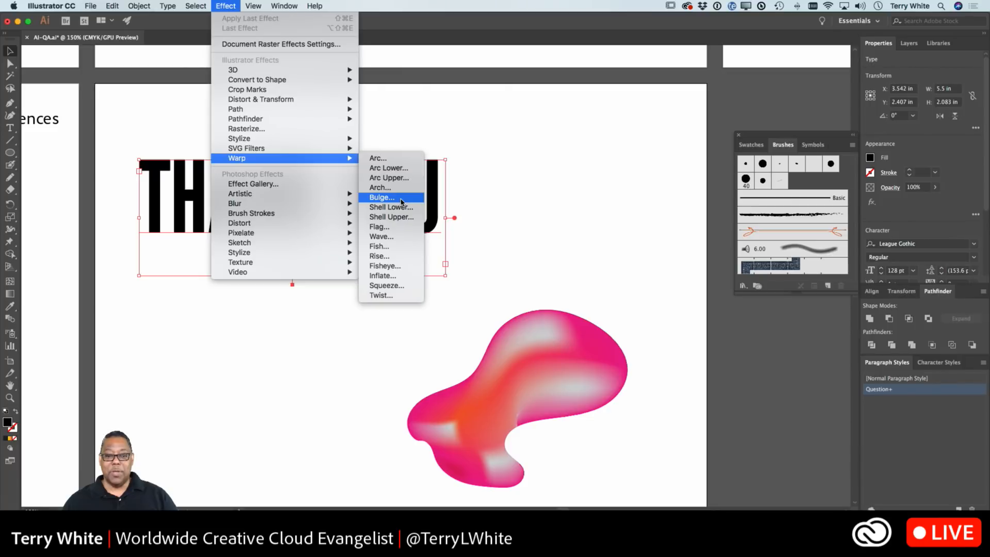
pyautogui.click(401, 199)
pyautogui.moveTo(499, 195); pyautogui.dragTo(613, 147)
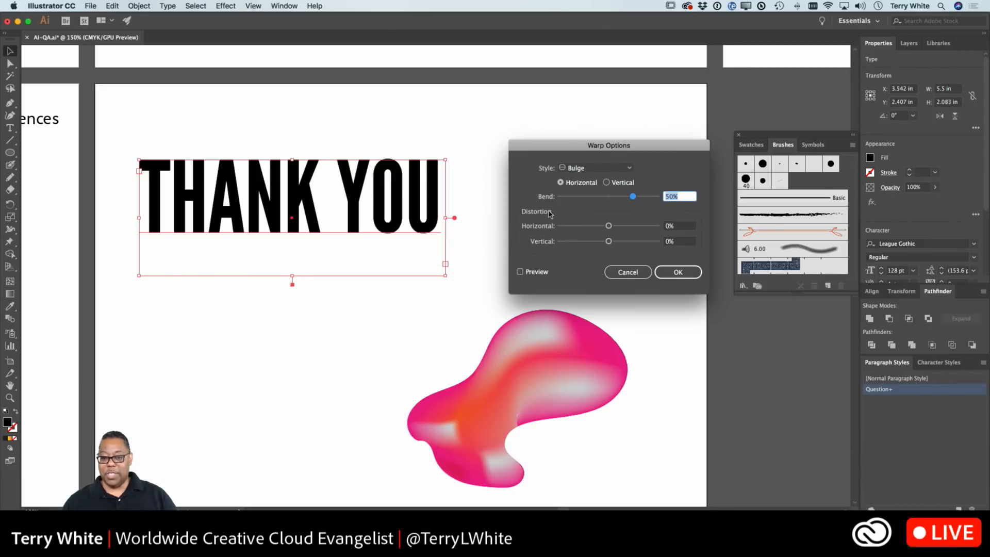
pyautogui.click(537, 273)
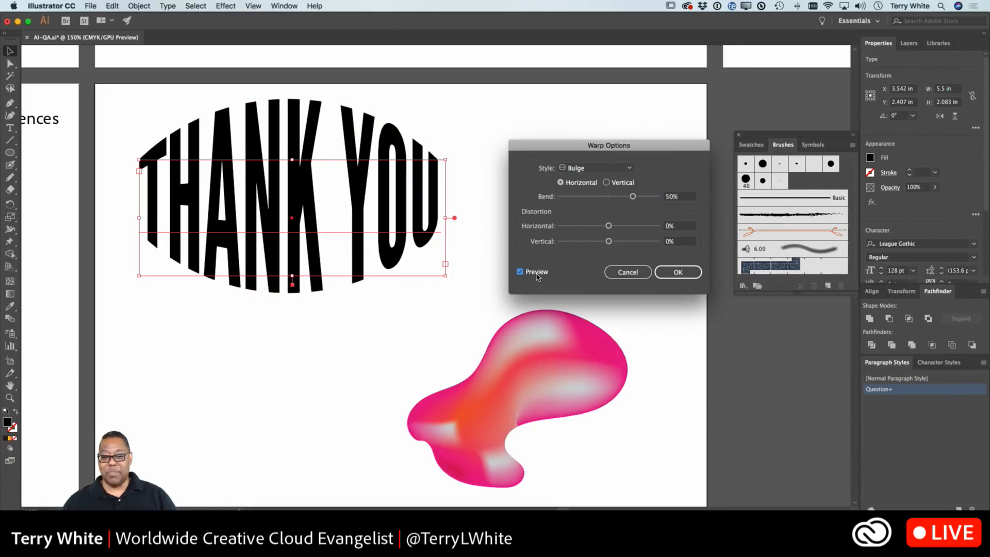
pyautogui.moveTo(633, 197)
pyautogui.mouseDown()
pyautogui.moveTo(588, 201)
pyautogui.moveTo(619, 197)
pyautogui.mouseUp()
# Try the Arc, Flag and Wave warp styles on the THANK YOU text, setting the bend for Wave to -67%
pyautogui.click(601, 168)
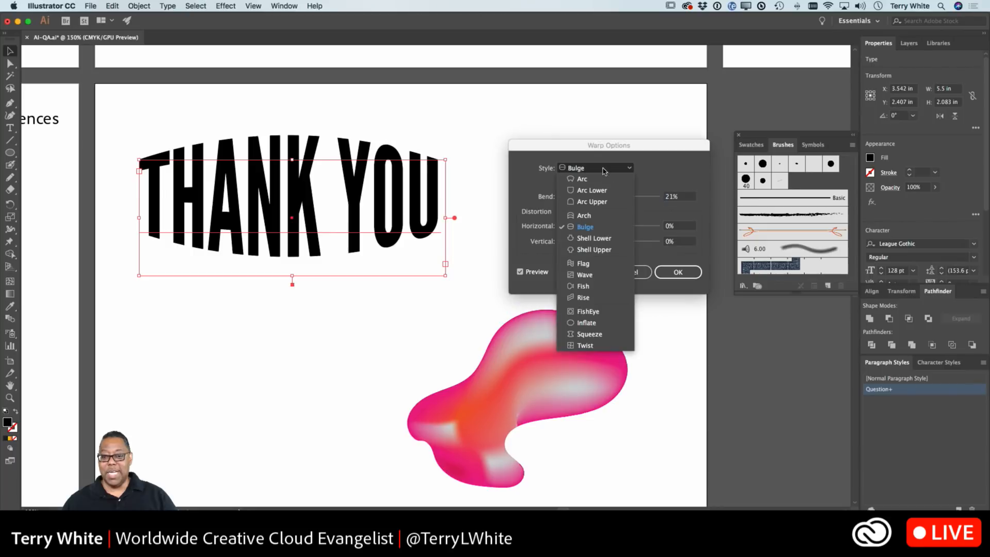
pyautogui.click(598, 179)
pyautogui.click(598, 168)
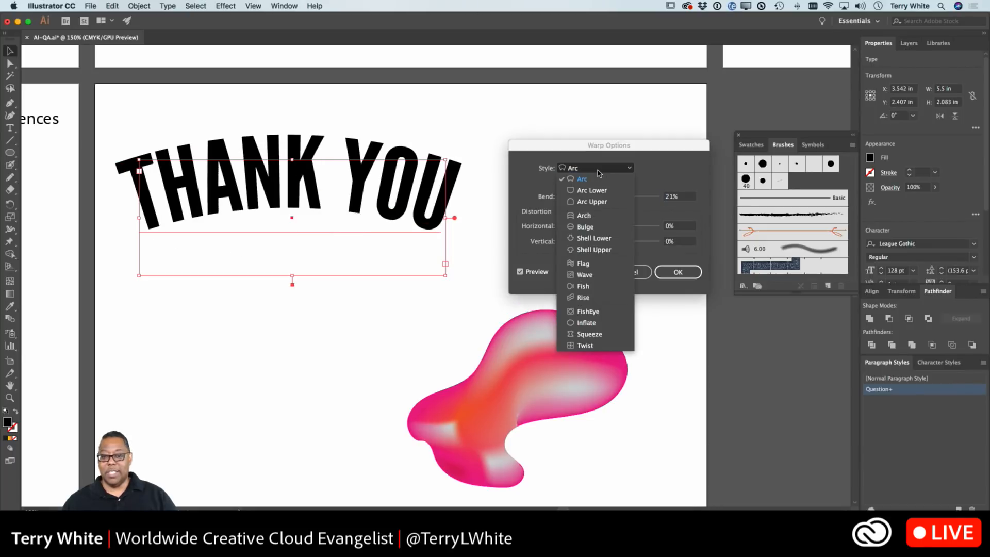
pyautogui.click(590, 264)
pyautogui.click(597, 171)
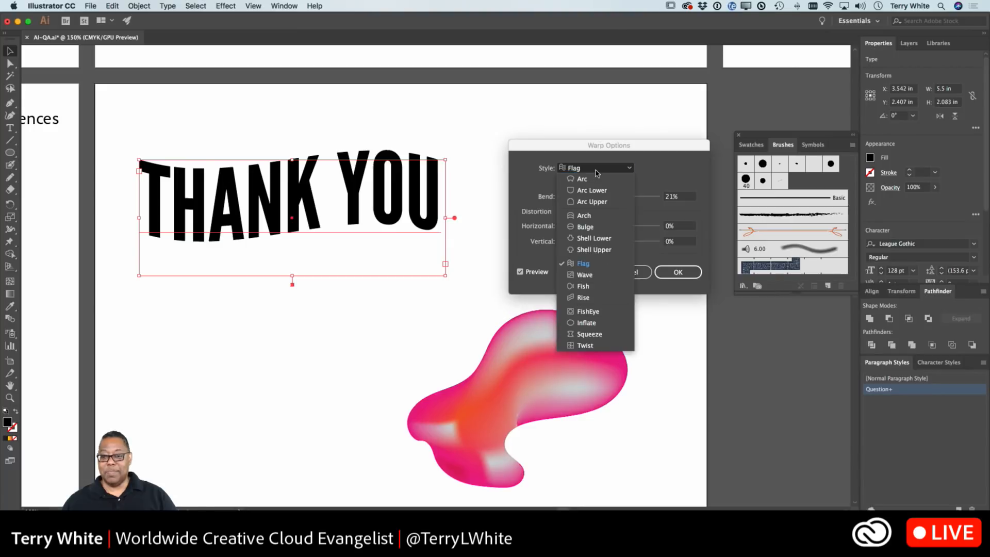
pyautogui.click(591, 276)
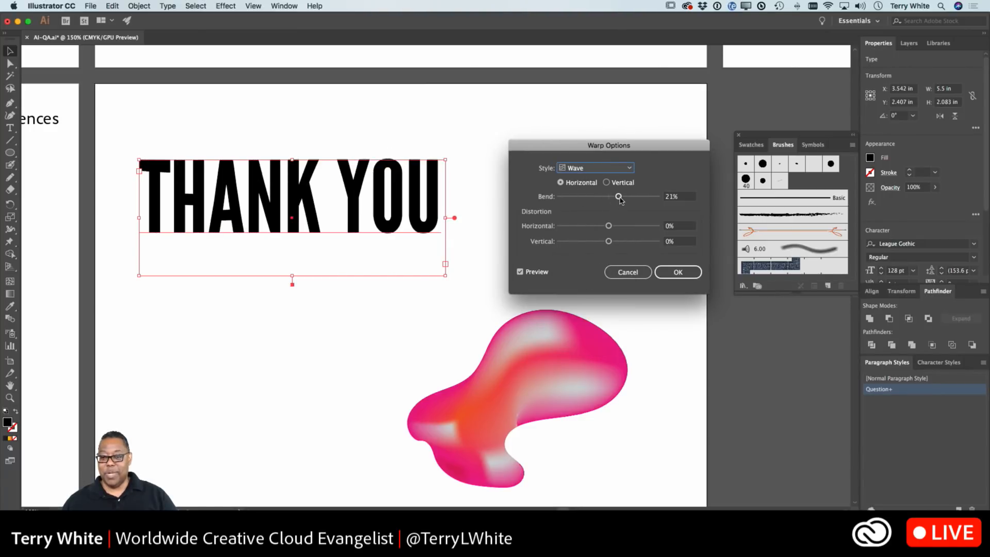
pyautogui.moveTo(618, 196); pyautogui.dragTo(577, 203)
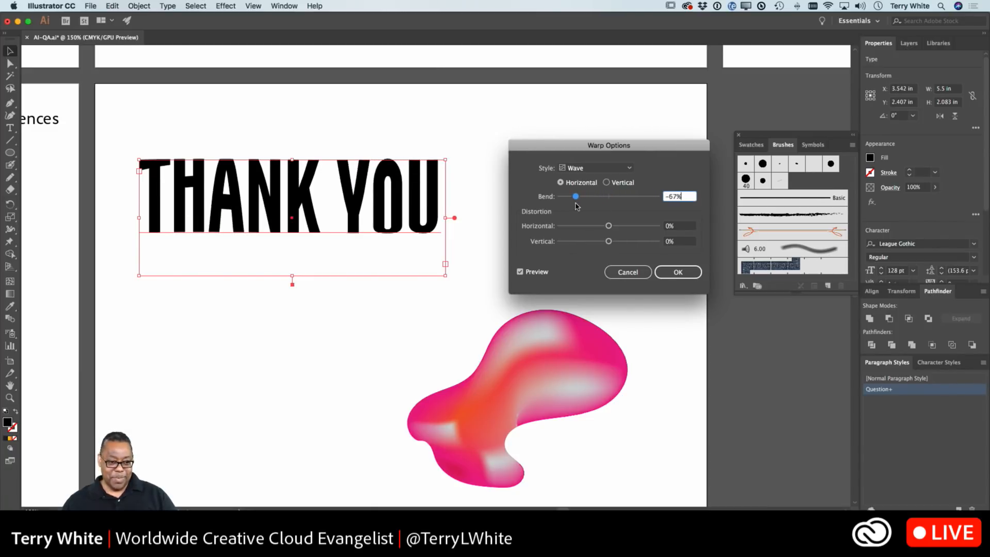
# Try the Rise, FishEye and Inflate warp styles on the THANK YOU text, setting the bend for Inflate to 47%
pyautogui.click(601, 168)
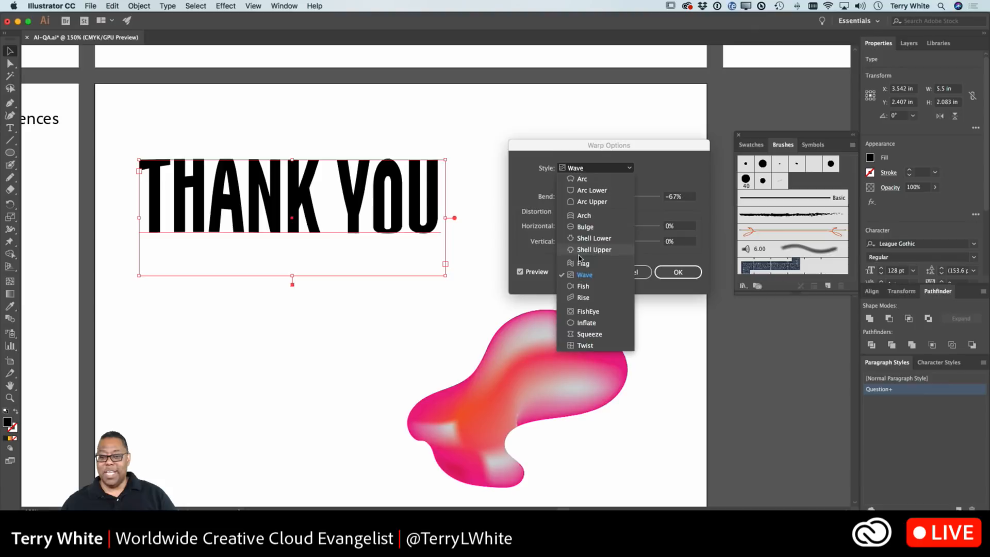
pyautogui.click(600, 297)
pyautogui.click(565, 165)
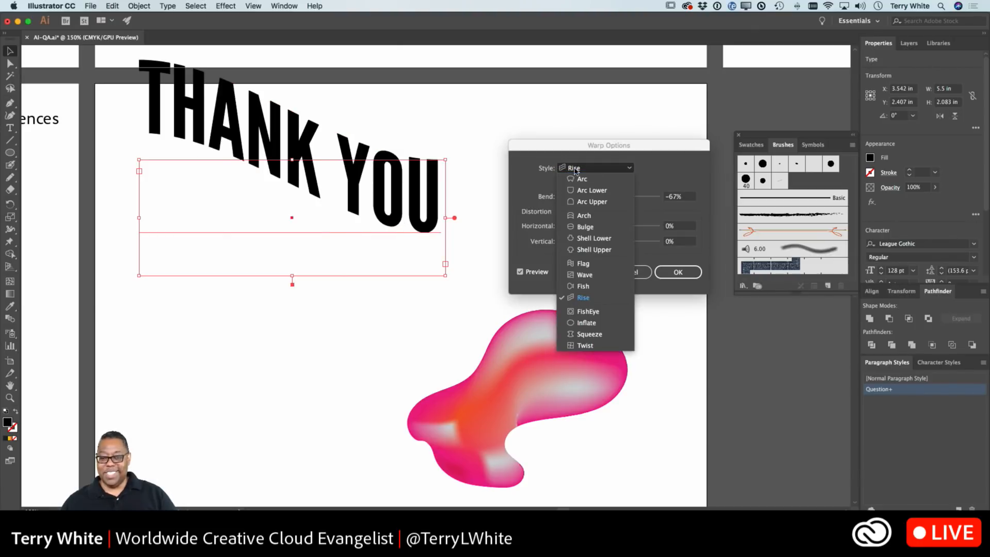
pyautogui.click(589, 319)
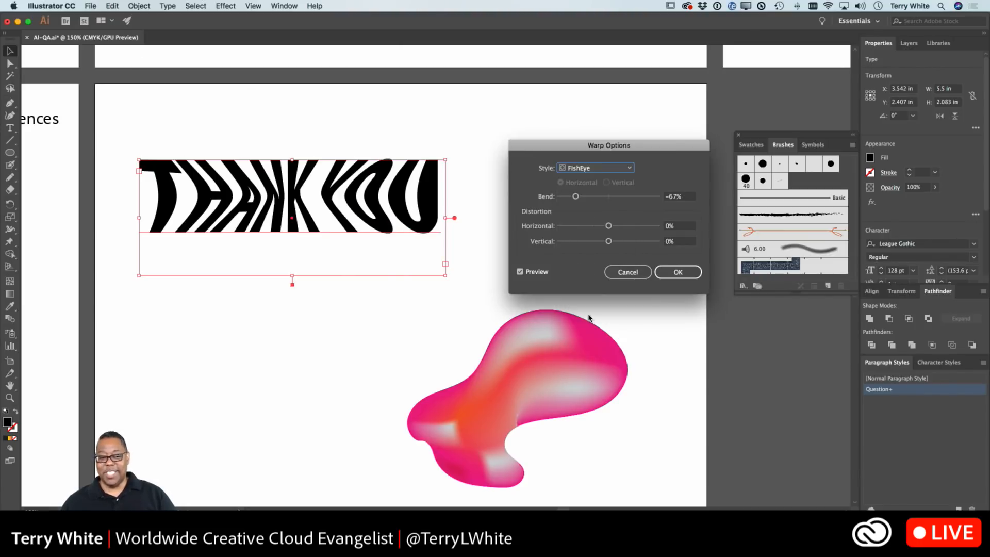
pyautogui.click(597, 169)
pyautogui.click(592, 323)
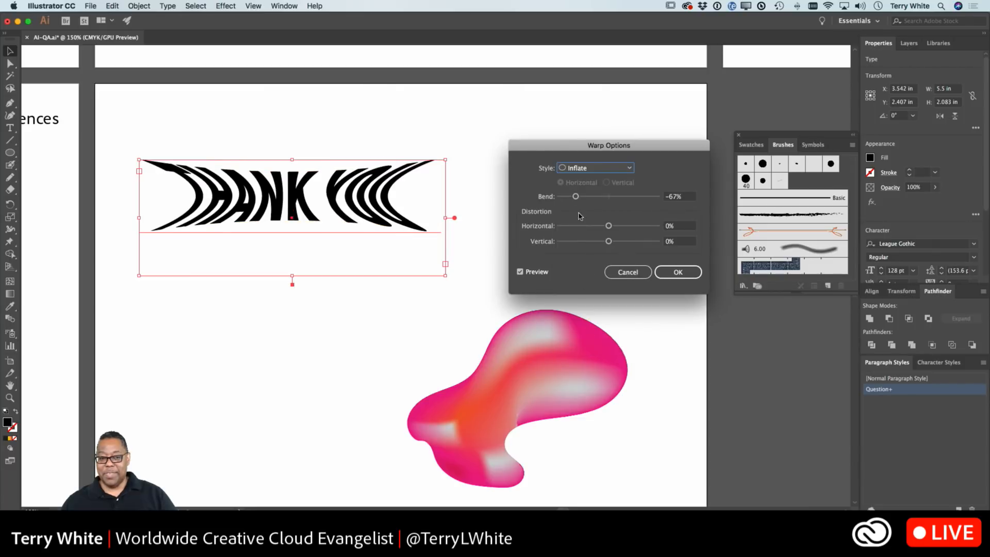
pyautogui.moveTo(576, 198); pyautogui.dragTo(634, 196)
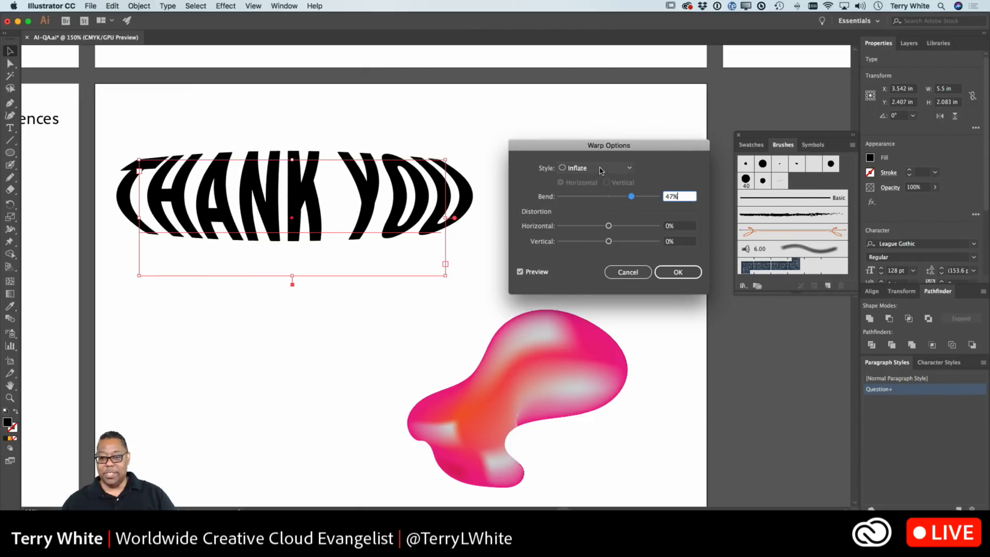
# Change the THANK YOU text's warp style to Twist with a -22% bend and 33% horizontal distortion
pyautogui.click(597, 168)
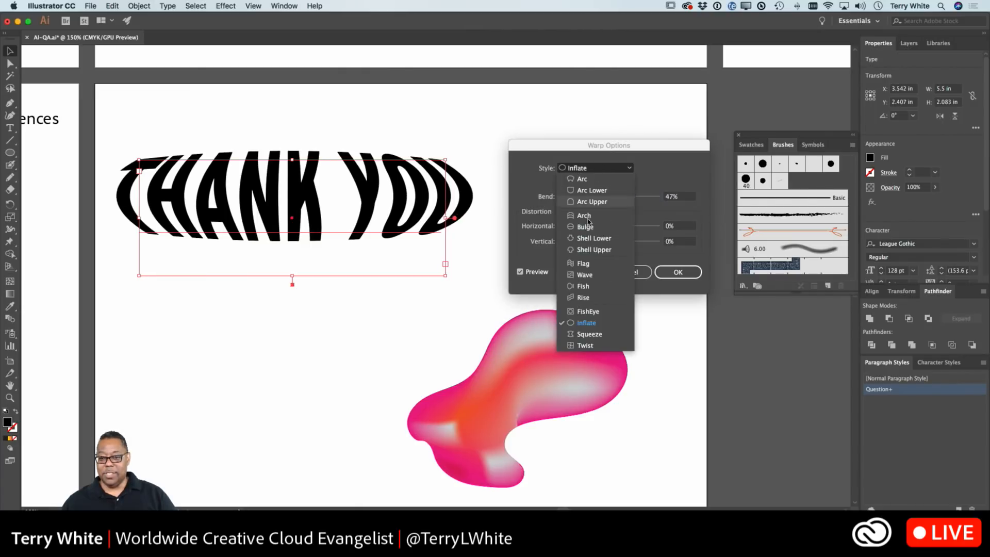
pyautogui.click(586, 346)
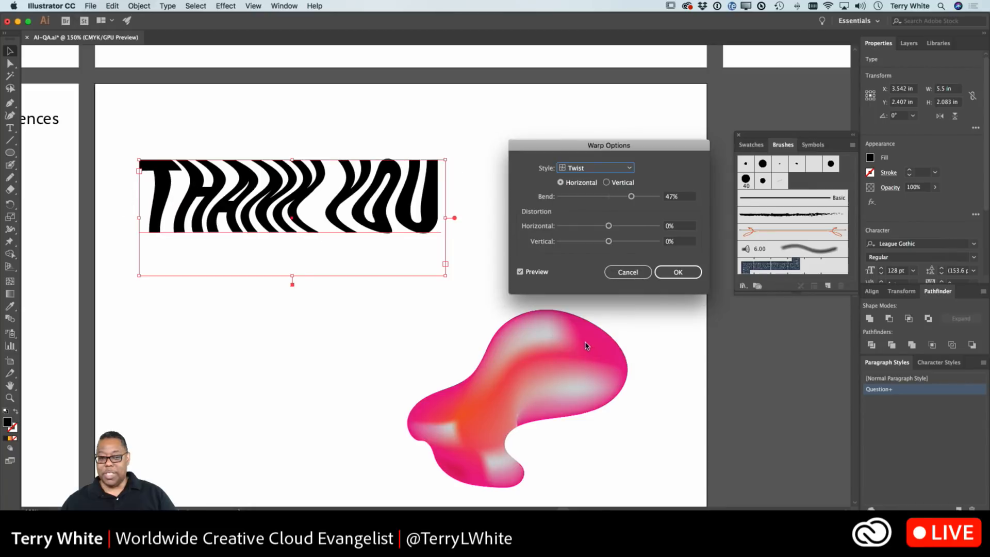
pyautogui.moveTo(632, 196); pyautogui.dragTo(625, 227)
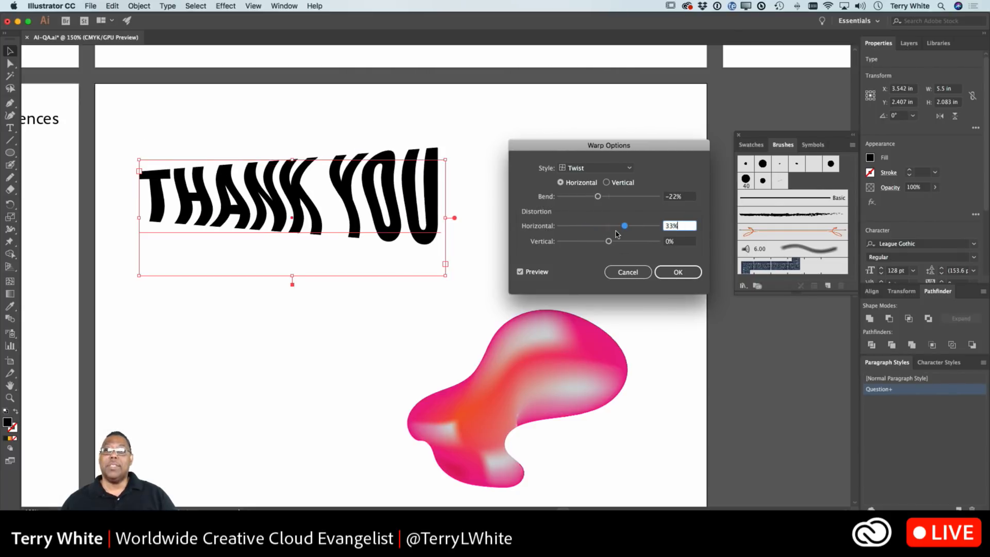